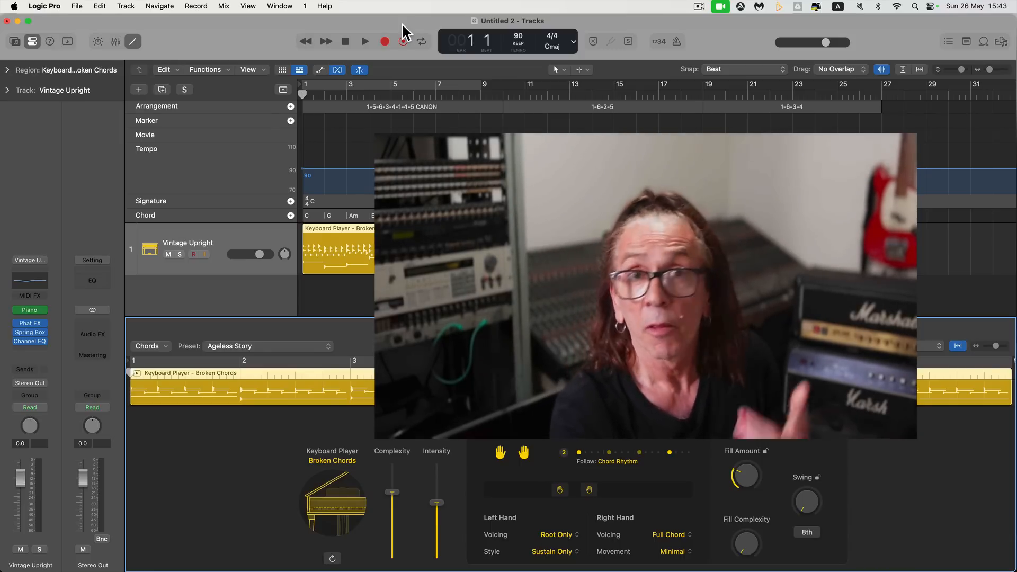
Examine the built-in chord progressions offered for the selected Keyboard Player region
left_click(164, 345)
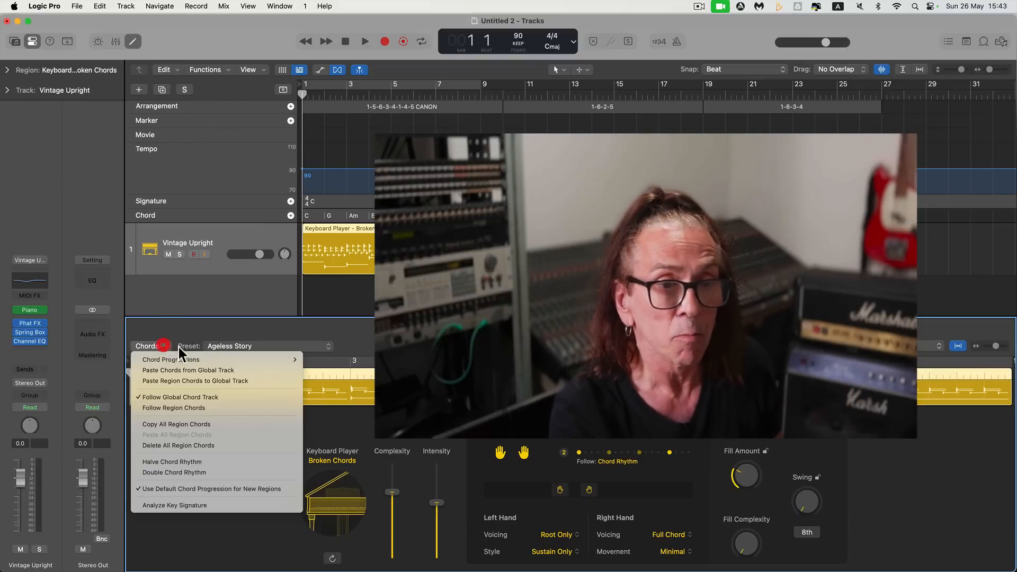
mouse_move(187, 355)
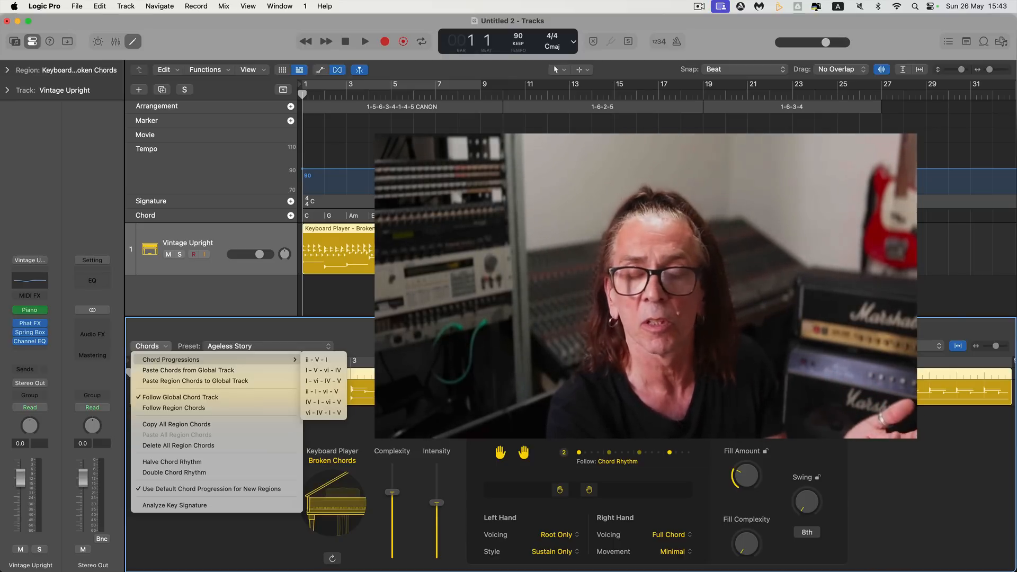
key("Escape")
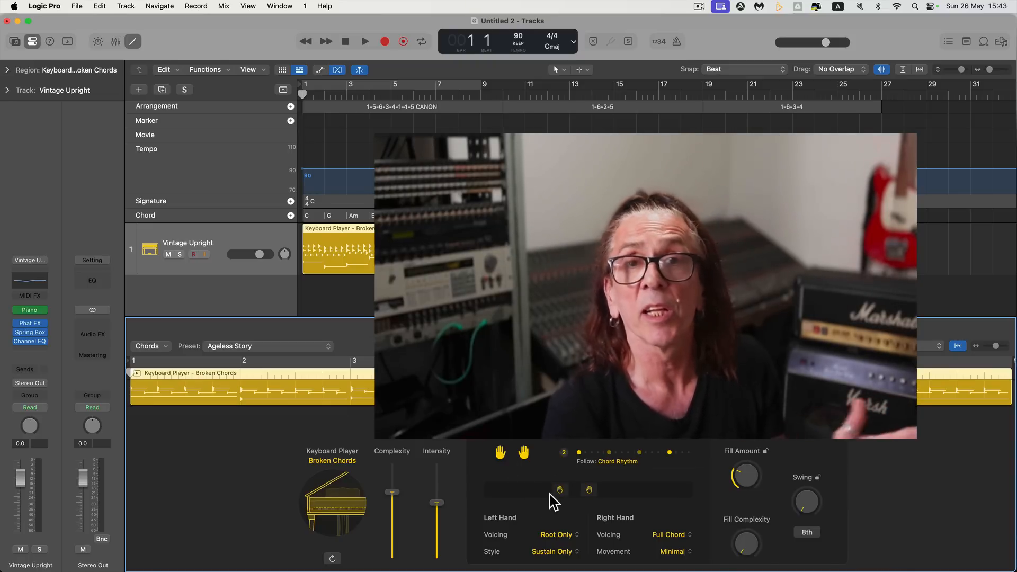
left_click(163, 345)
mouse_move(232, 361)
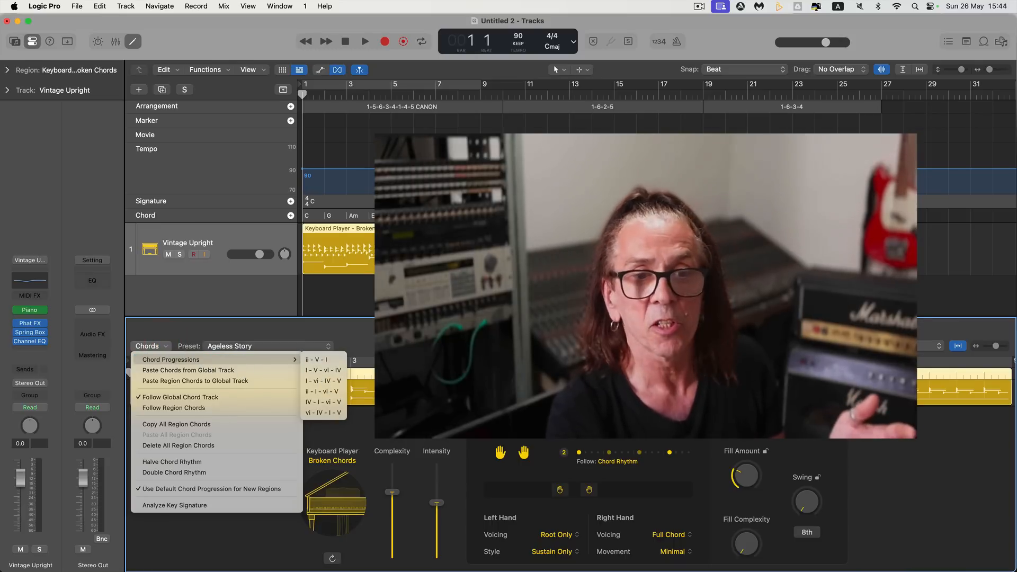
left_click(314, 370)
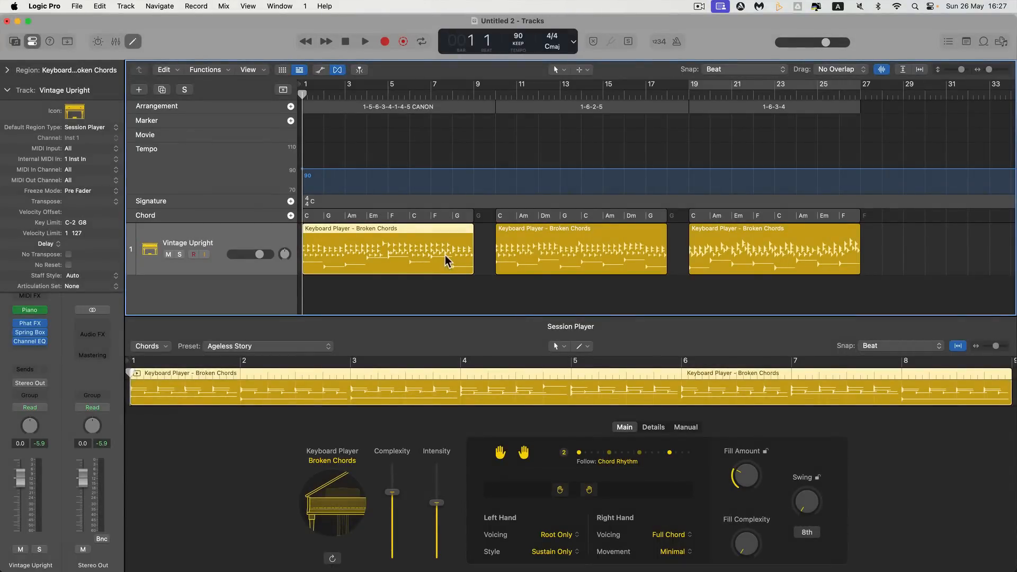
Inspect the three Broken Chords regions on the Vintage Upright track one after another
left_click(443, 253)
left_click(520, 243)
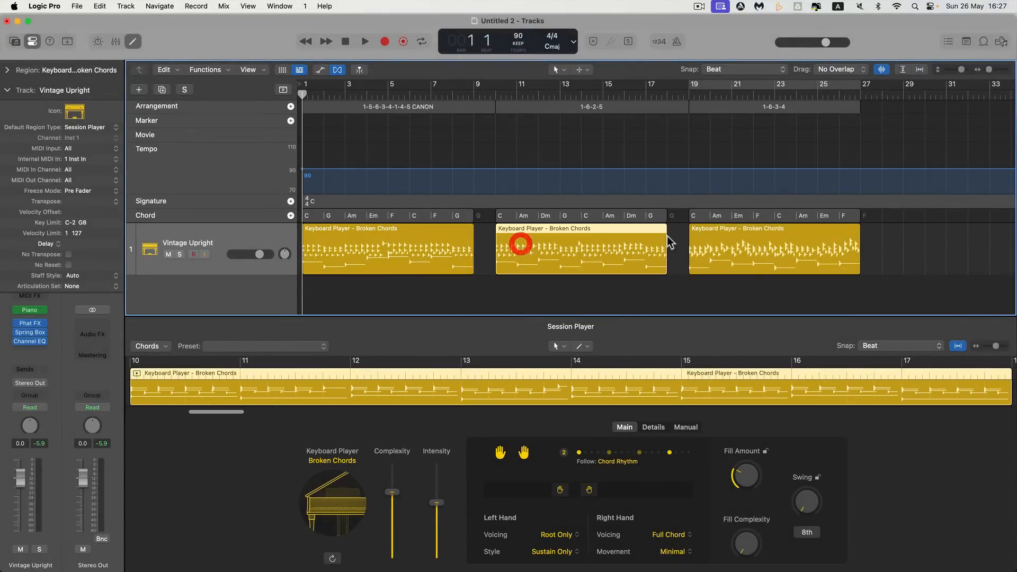
left_click(703, 238)
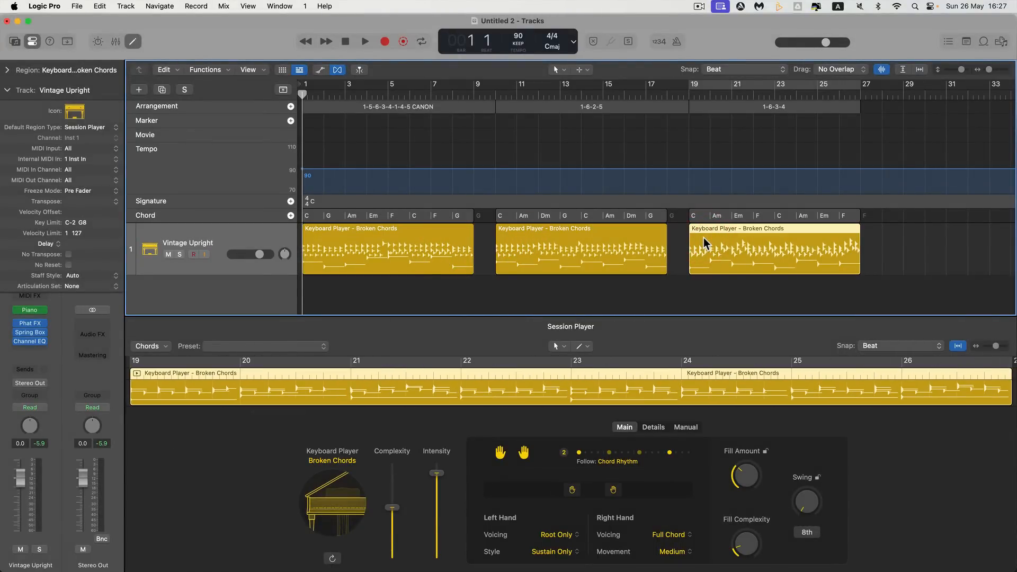
Turn on cycling over the first region, under the 1-5-6-3-4-1-4-5 CANON arrangement marker, and play it back
left_click(380, 237)
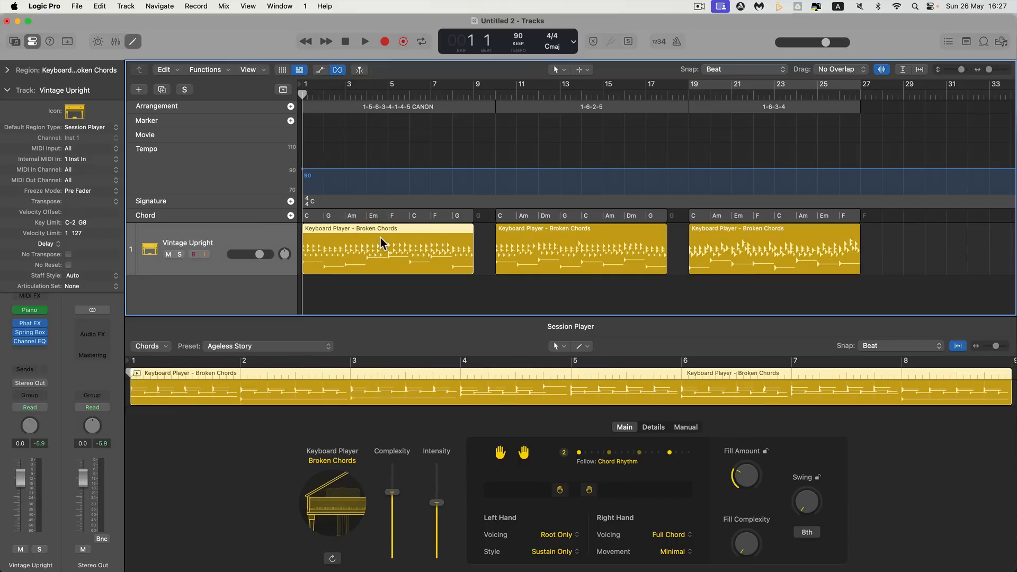
key("c")
key("space")
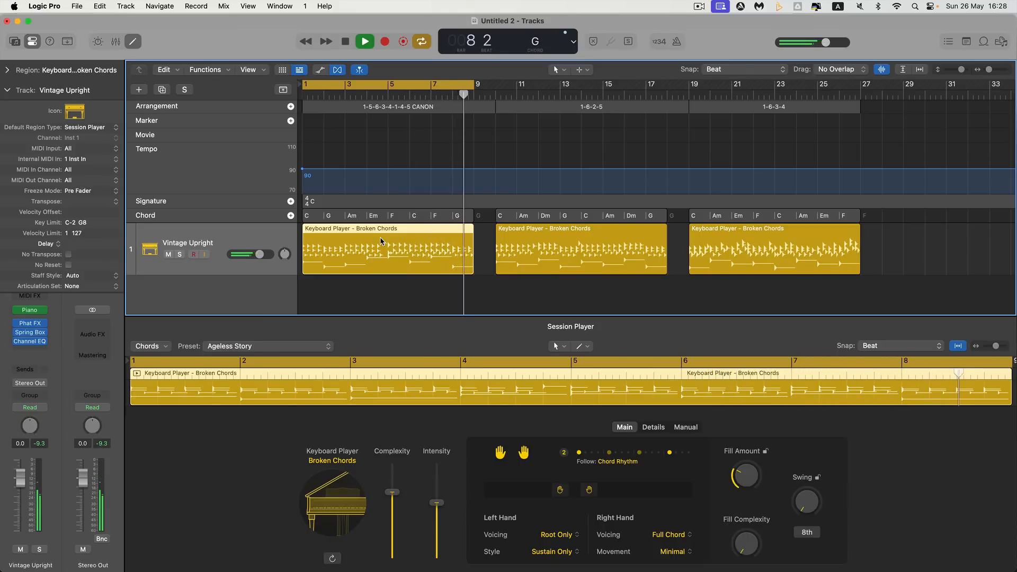
key("space")
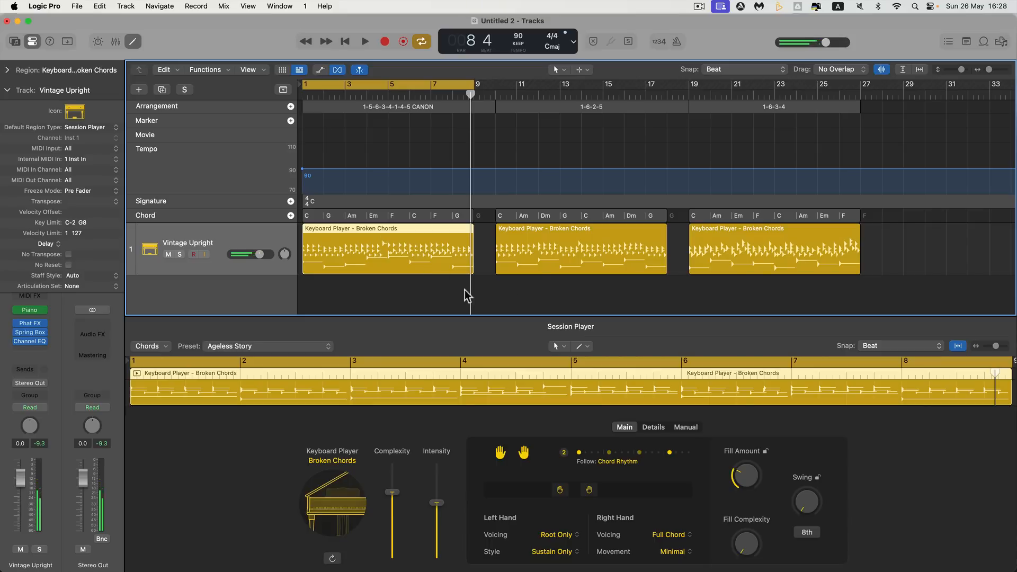
Set the cycle range to the second region, under the 1-6-2-5 arrangement marker, and play it back
left_click(529, 236)
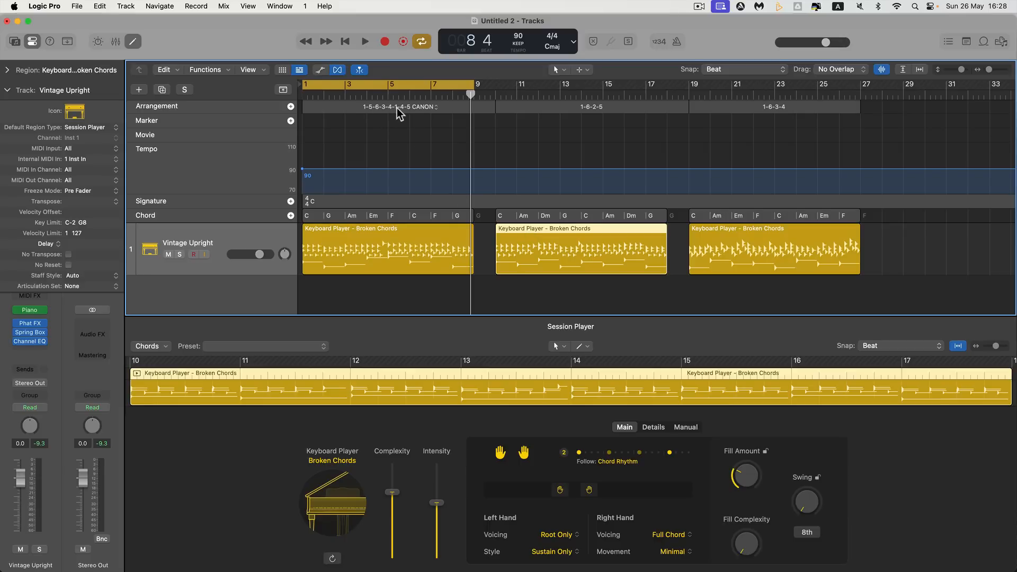
left_click(571, 236)
key("u")
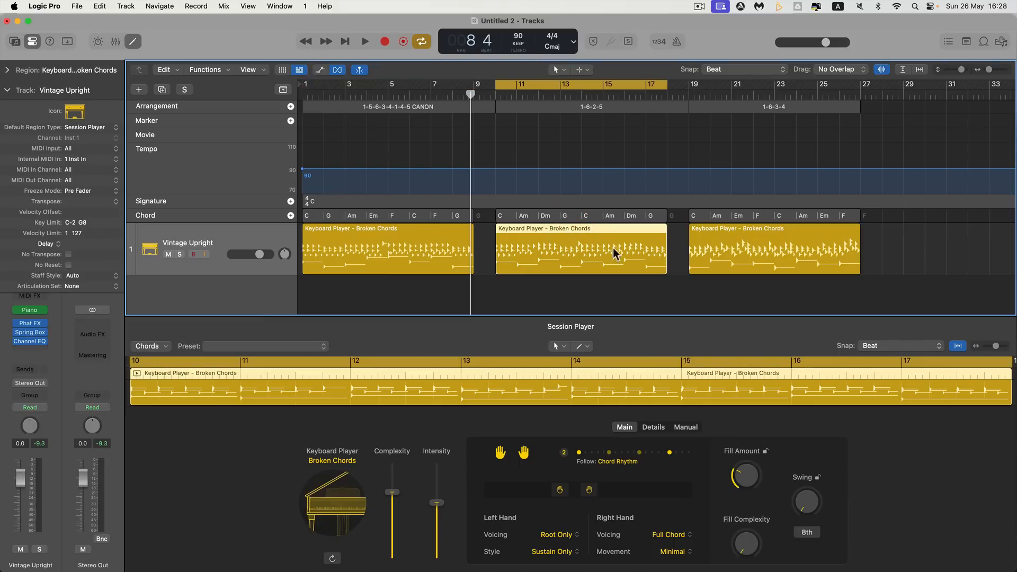
left_click(725, 239)
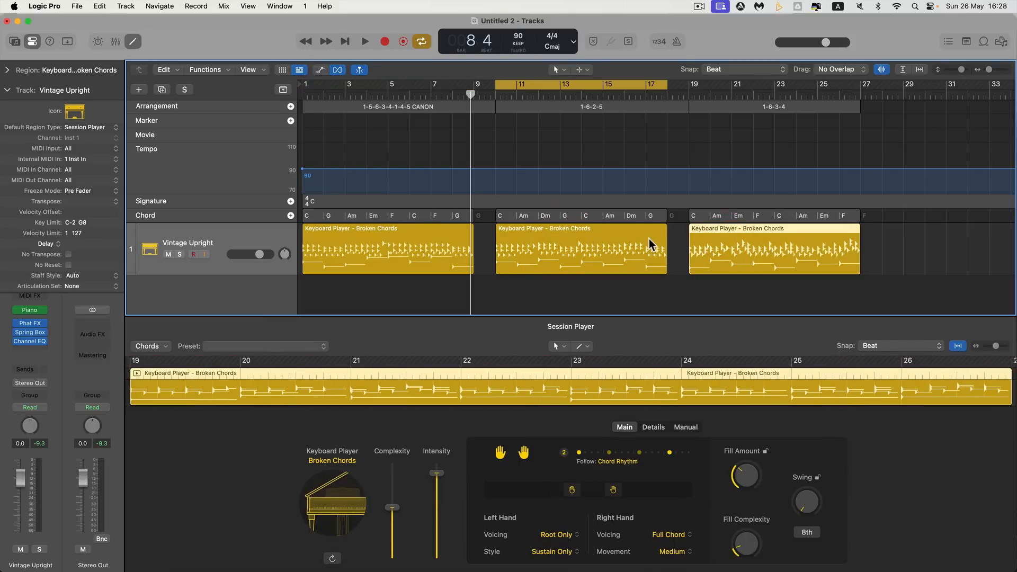
key("u")
left_click(646, 242)
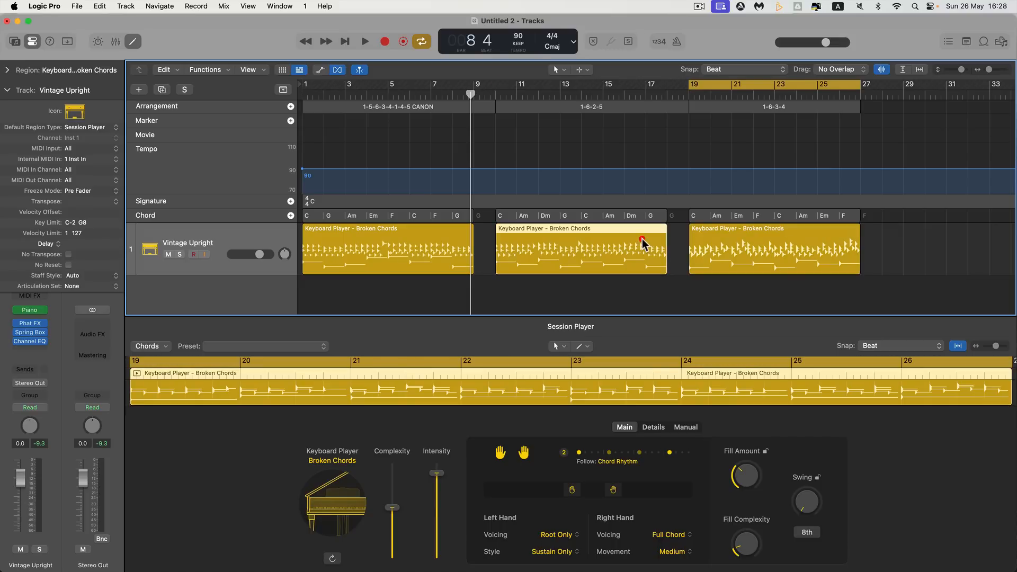
key("u")
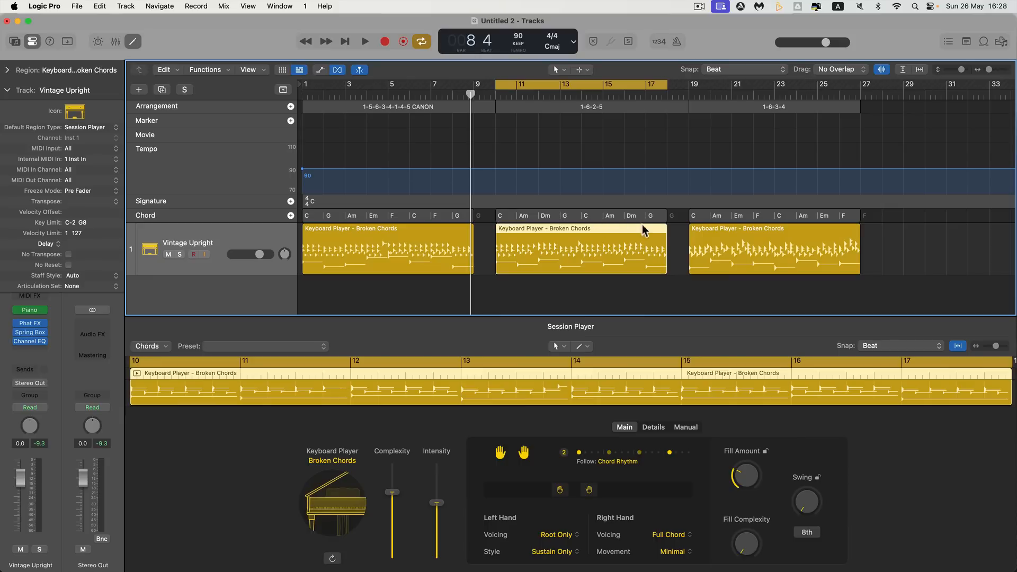
key("space")
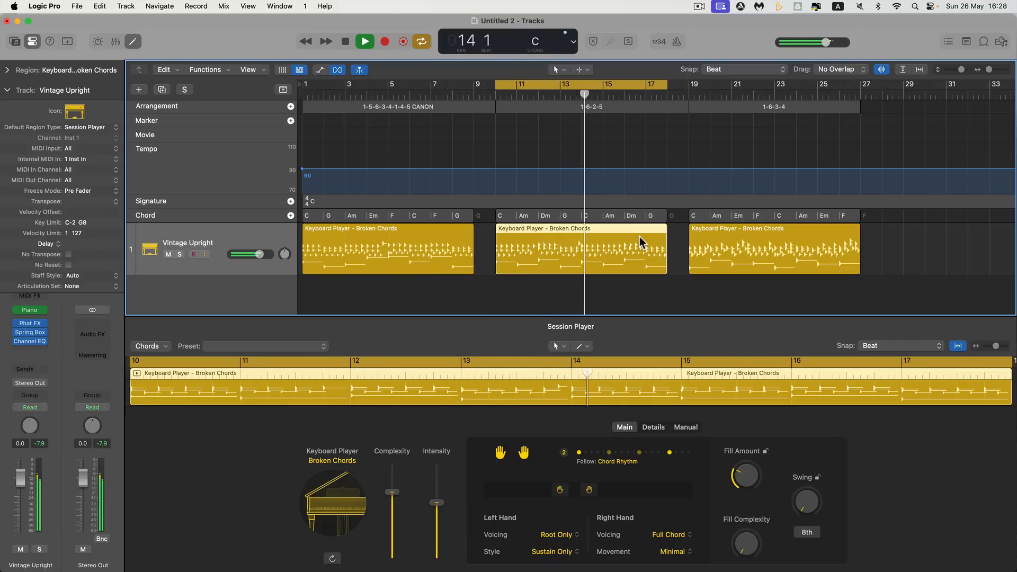
key("space")
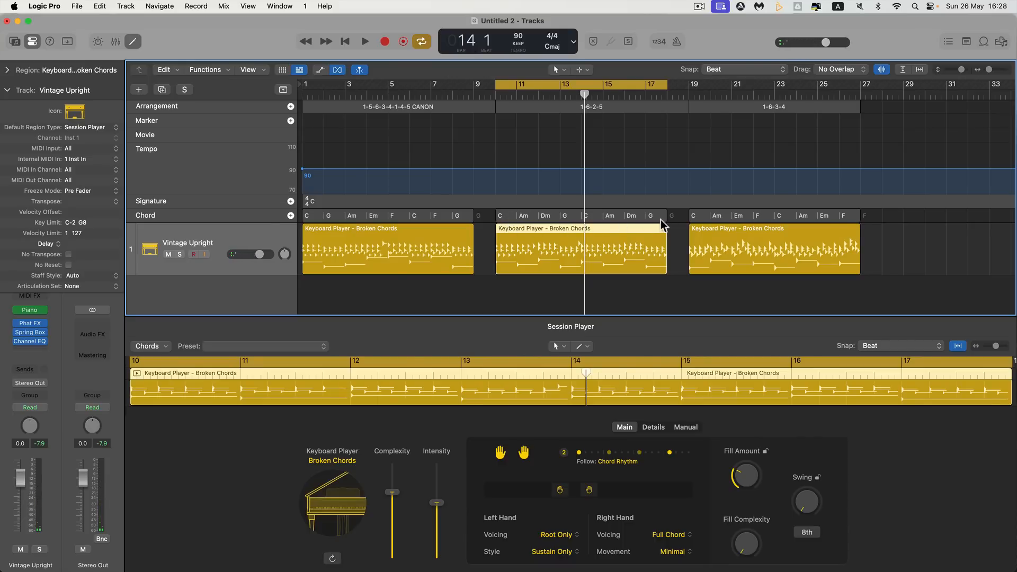
Set the cycle range to the third region, under the 1-6-3-4 arrangement marker, and play it back
left_click(753, 237)
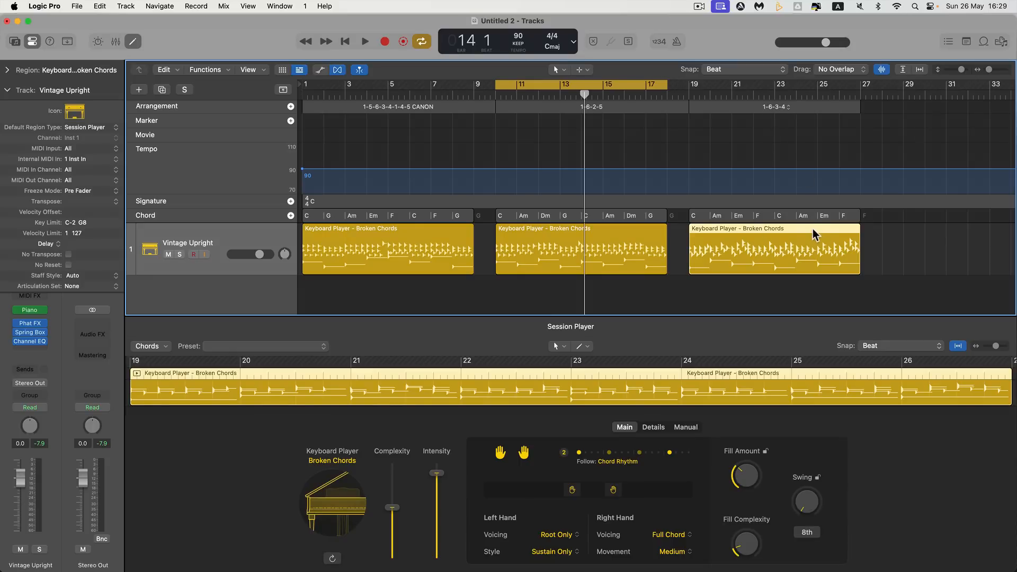
key("super+u")
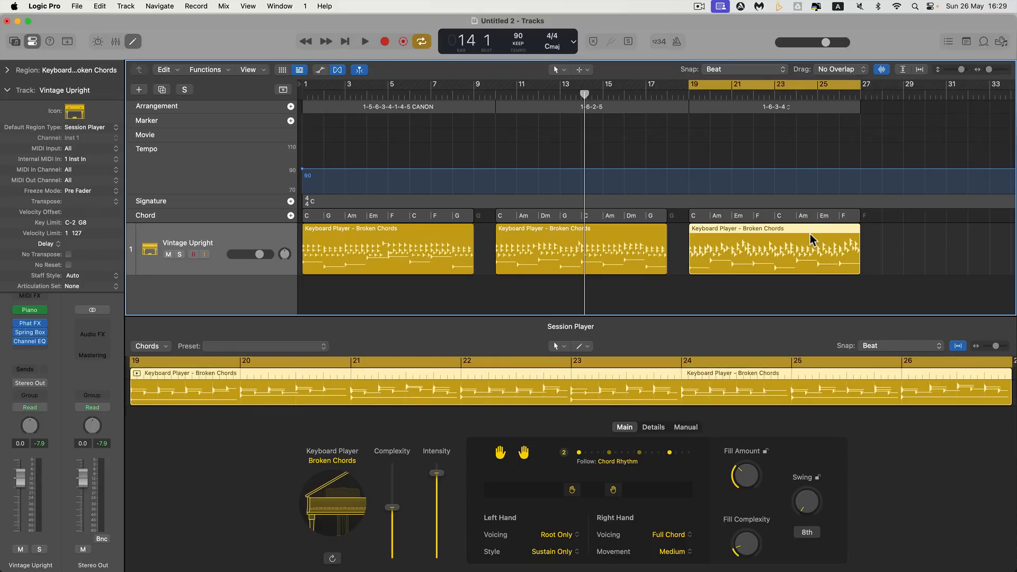
key("space")
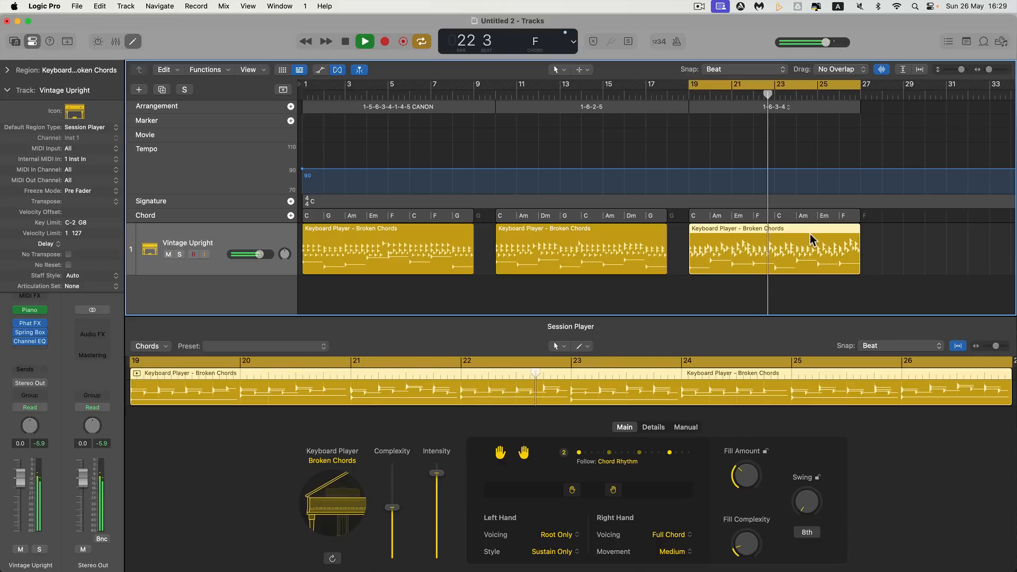
key("space")
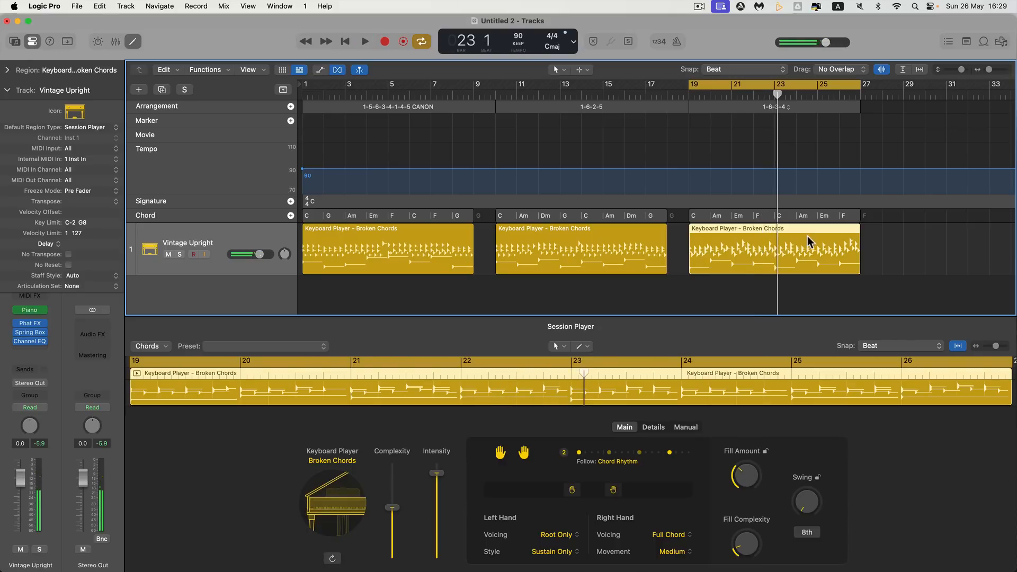
Examine the shortcut commands offered for the empty track space after the last region and for that region itself
scroll(718, 244, "right", 3)
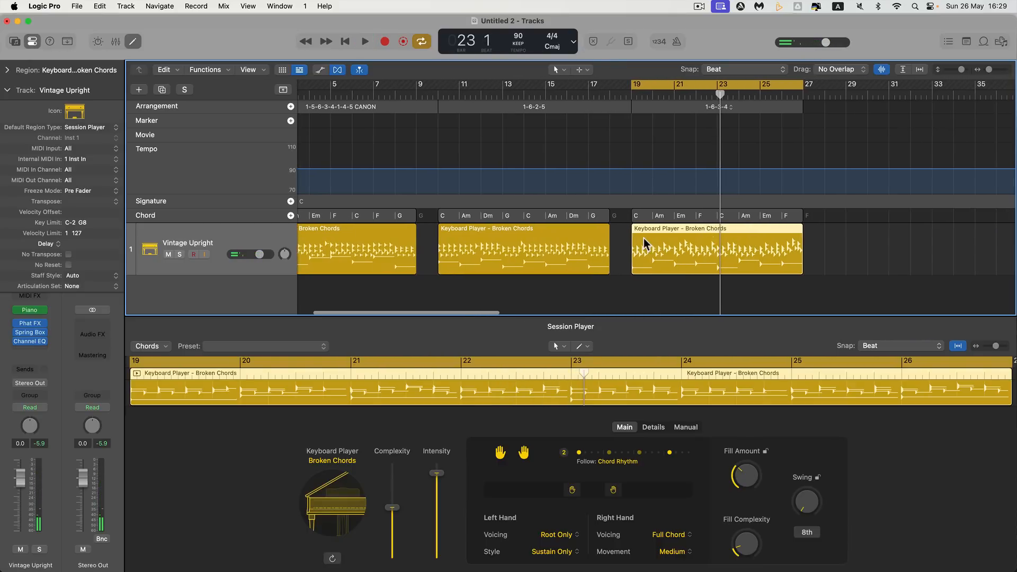
scroll(643, 237, "right", 5)
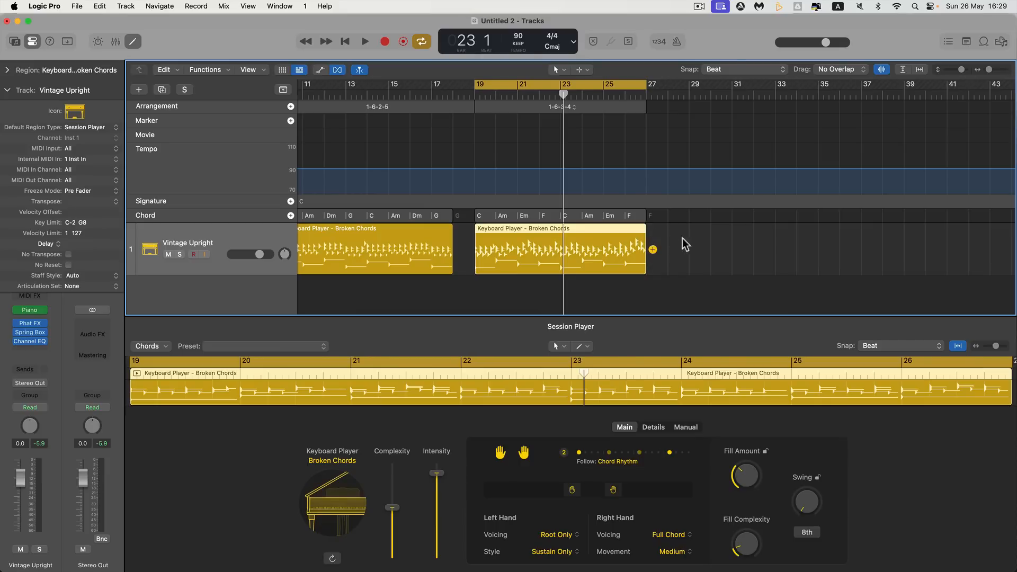
scroll(694, 241, "right", 3)
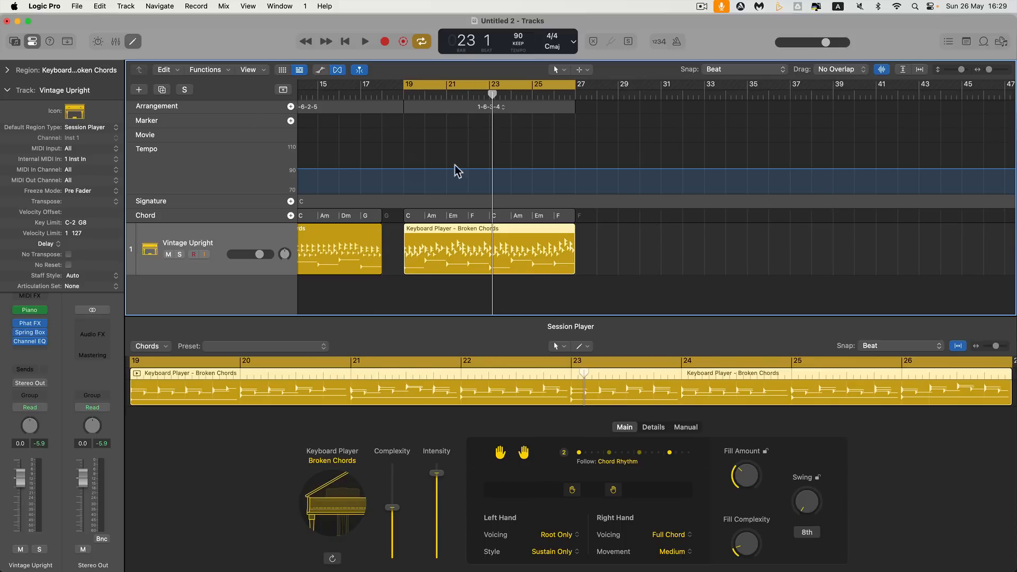
right_click(658, 239)
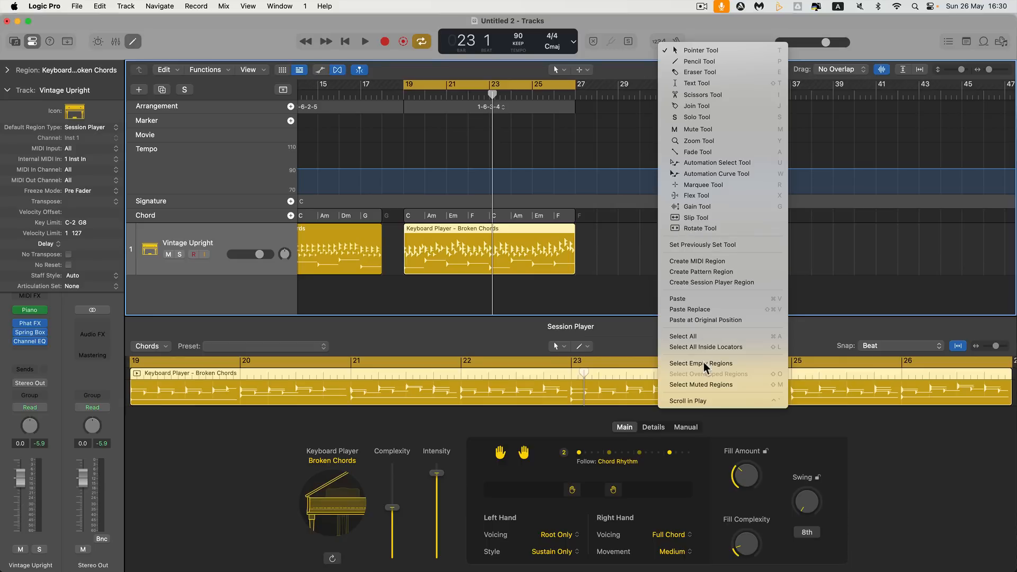
left_click(559, 258)
right_click(559, 258)
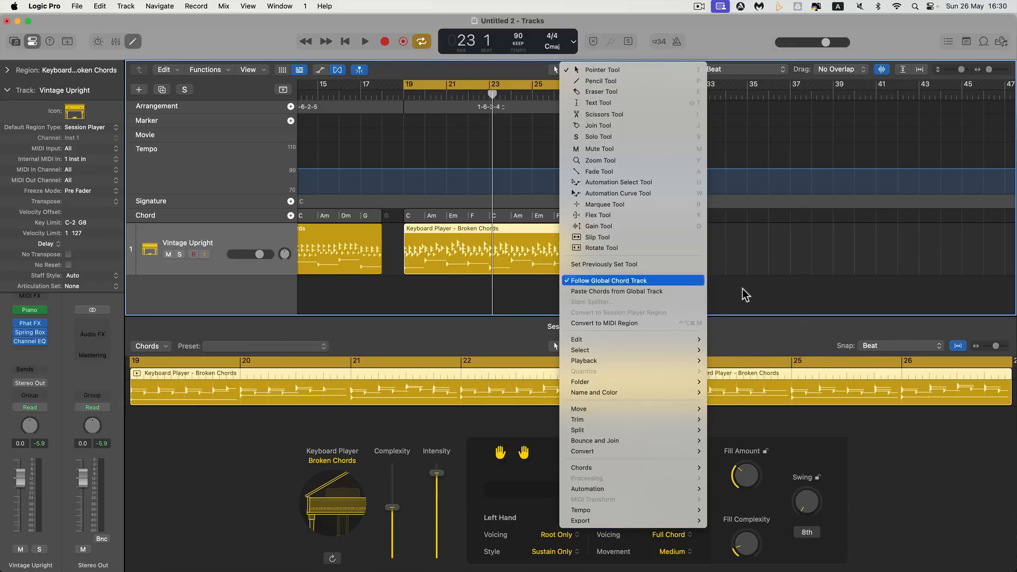
left_click(740, 269)
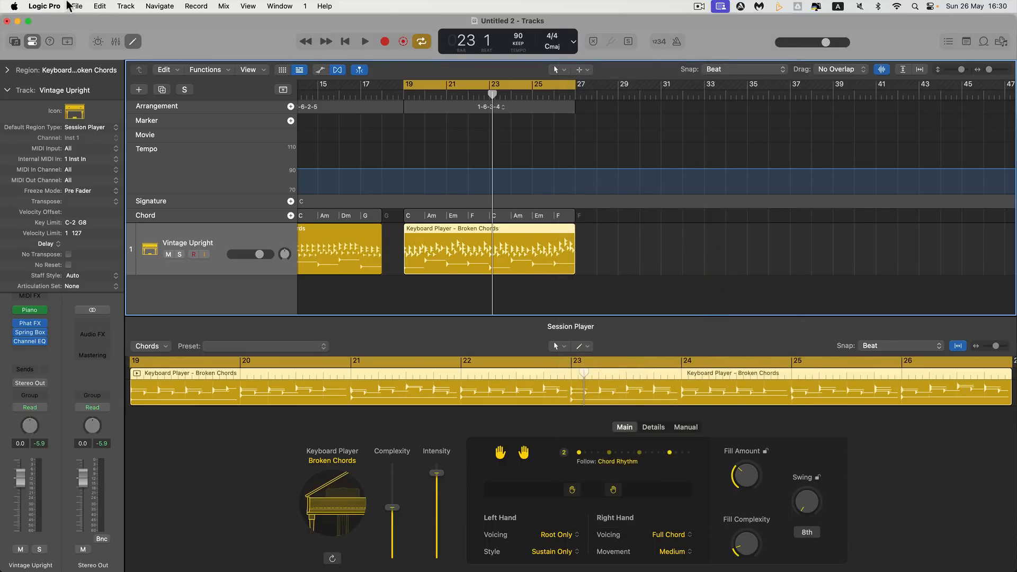
Check in the general editing settings that Right Mouse Button is set to Opens Tool and Shortcut Menu
left_click(45, 6)
mouse_move(73, 39)
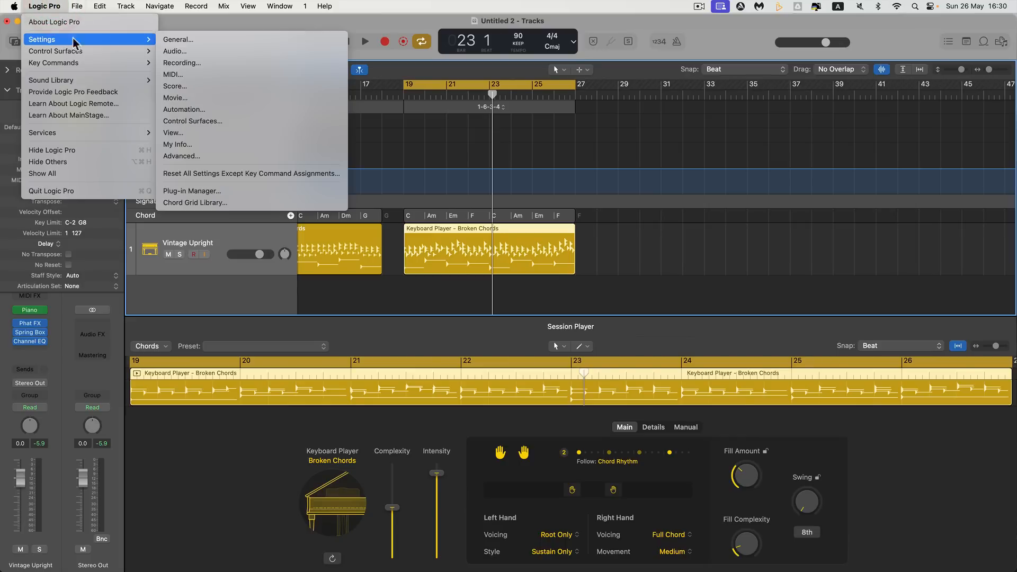
left_click(202, 41)
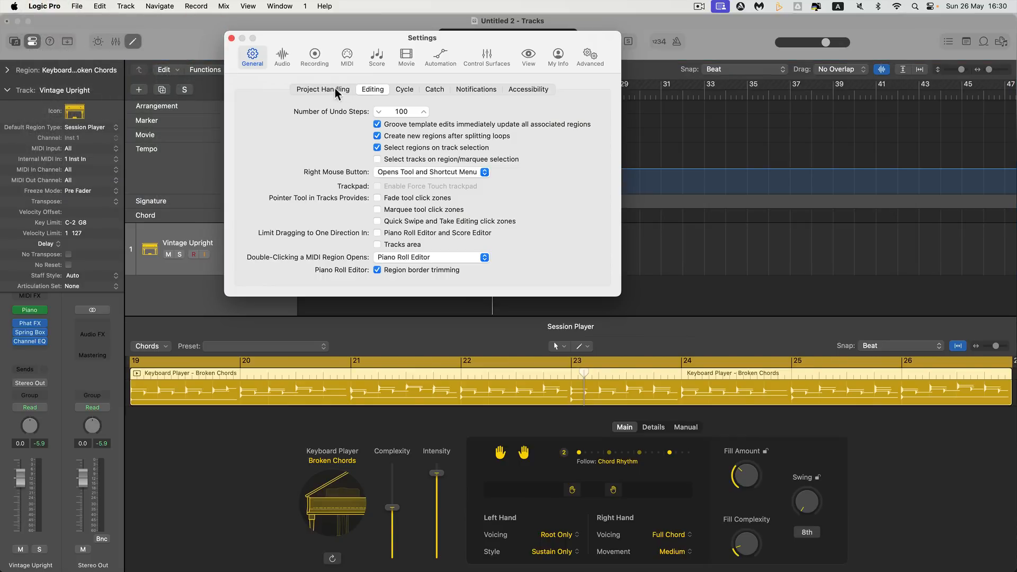
left_click(334, 88)
left_click(365, 89)
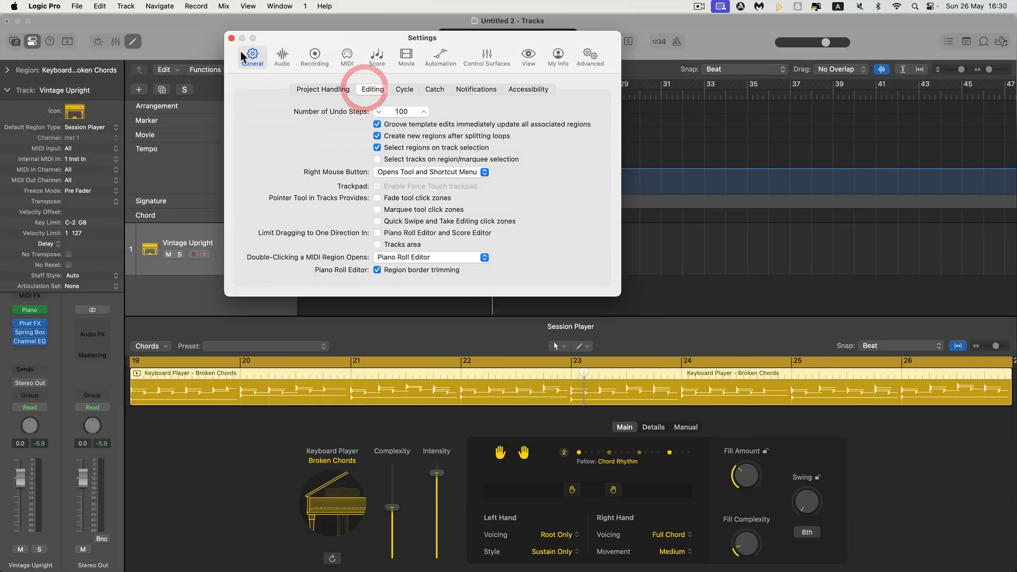
left_click(405, 172)
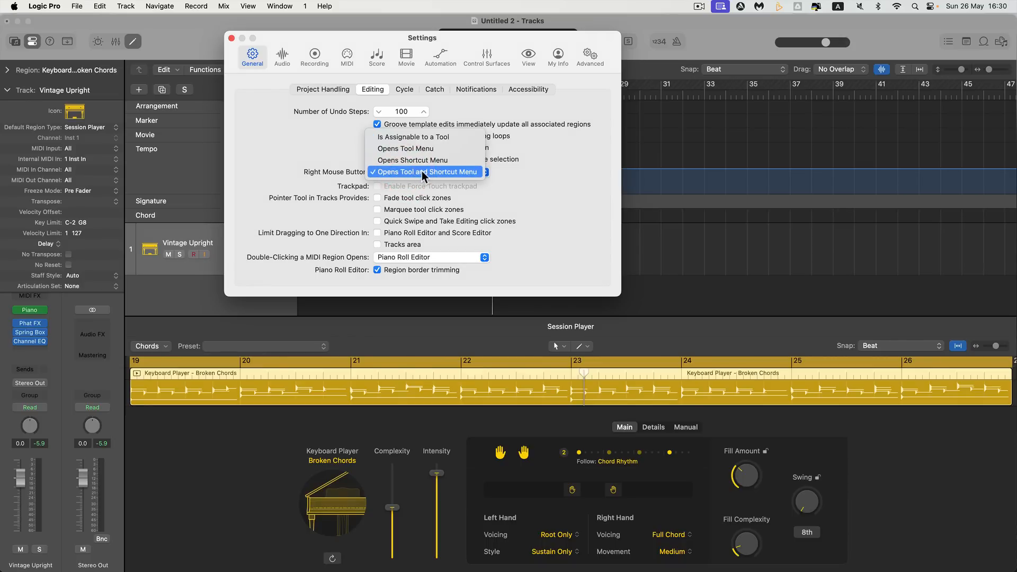
left_click(424, 173)
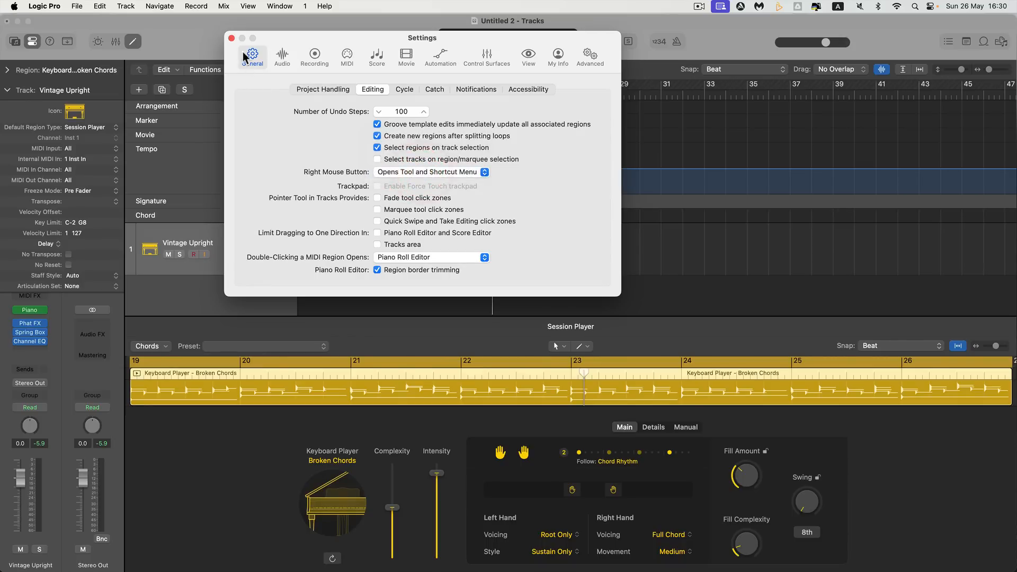
left_click(232, 38)
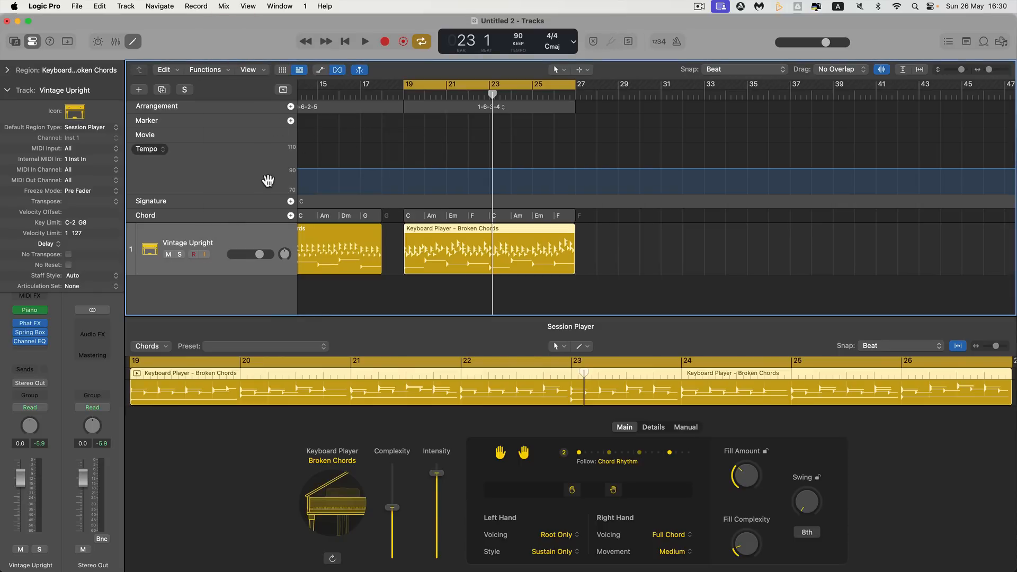
Hide and show the global tracks, and check which of them, including Chord, are enabled for display
left_click(284, 91)
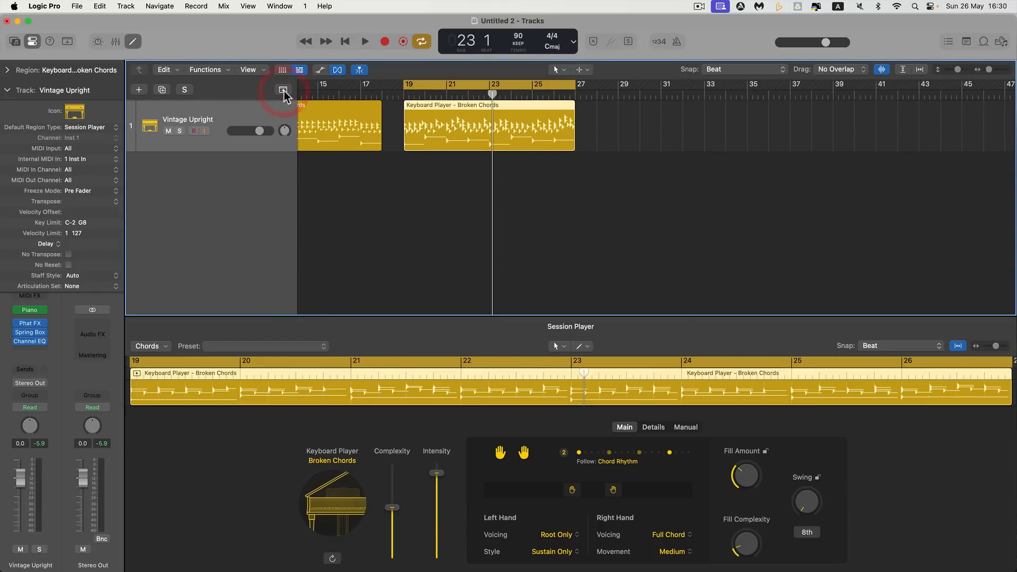
left_click(283, 91)
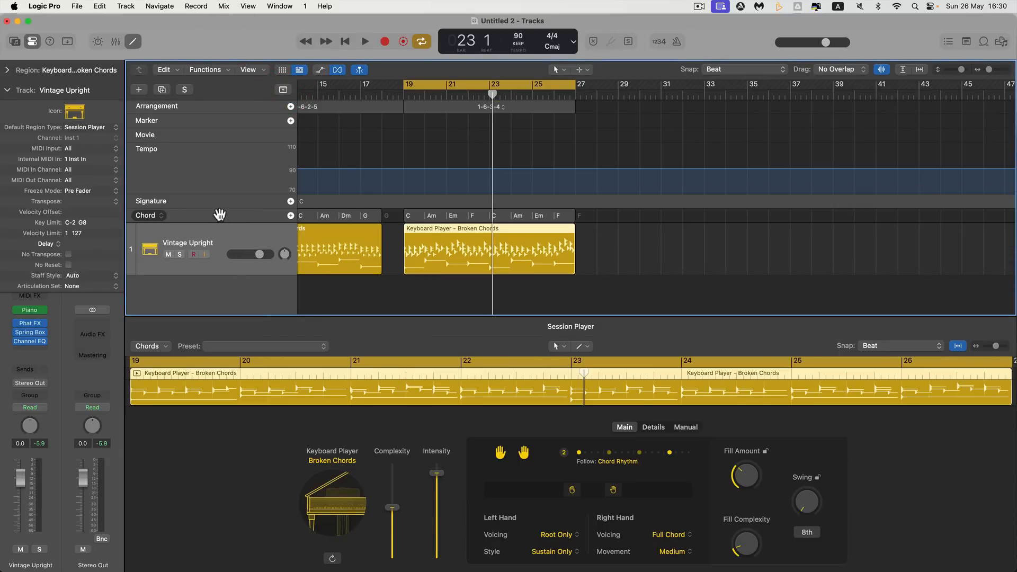
right_click(202, 165)
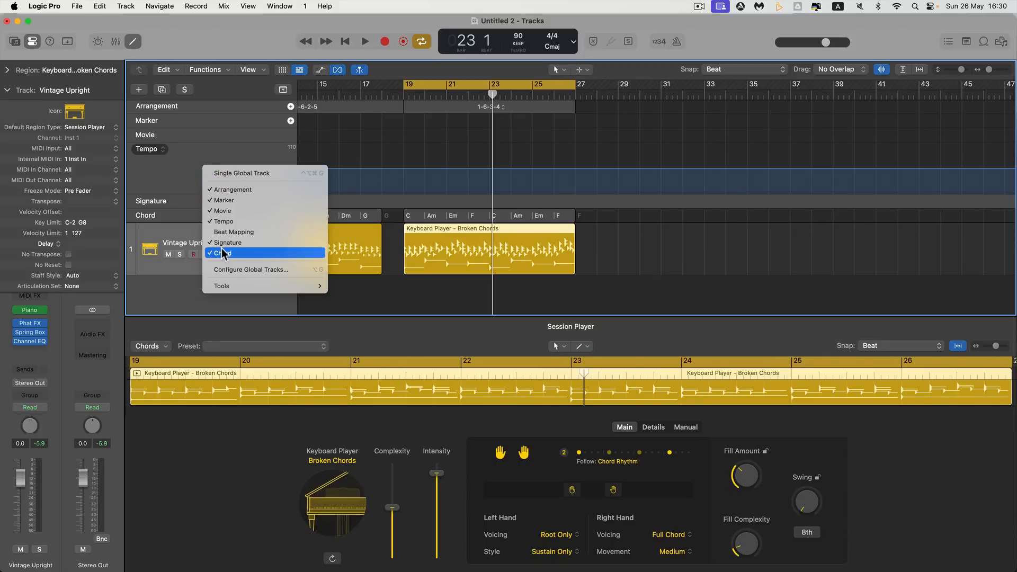
left_click(173, 183)
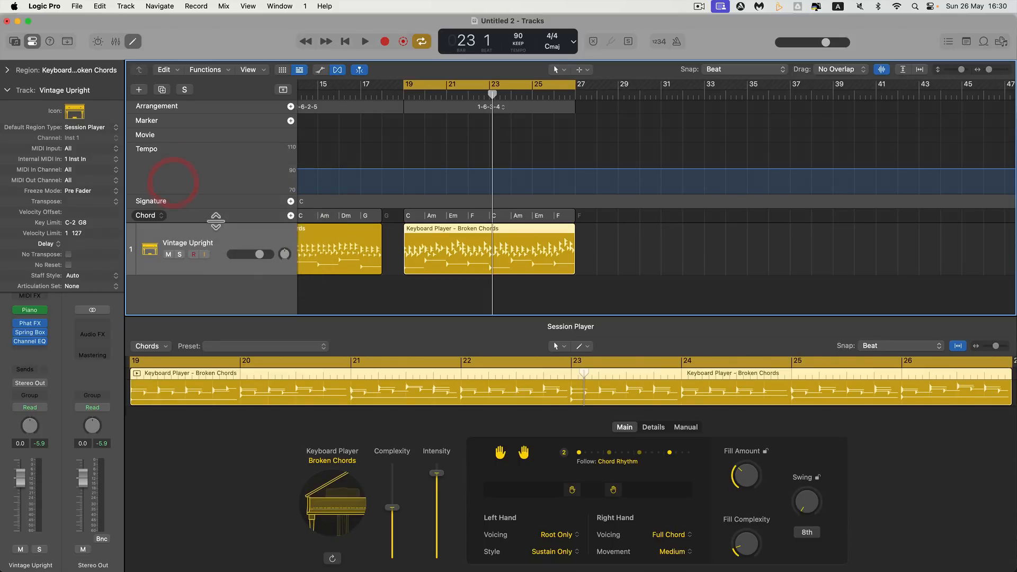
Review the built-in chord progressions for the Session Player region and check that the arrangement's snap value is Beat
left_click(738, 69)
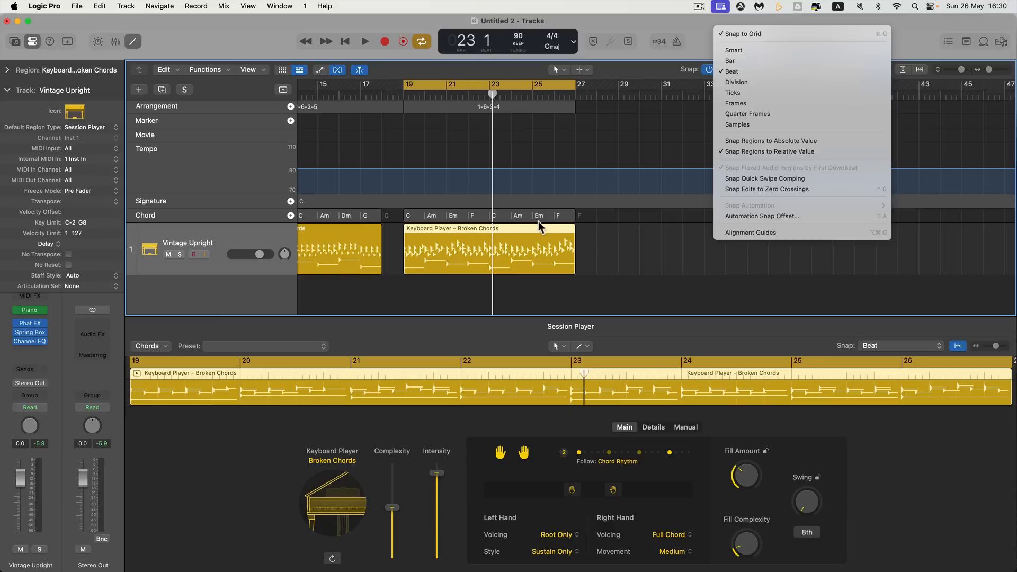
left_click(697, 38)
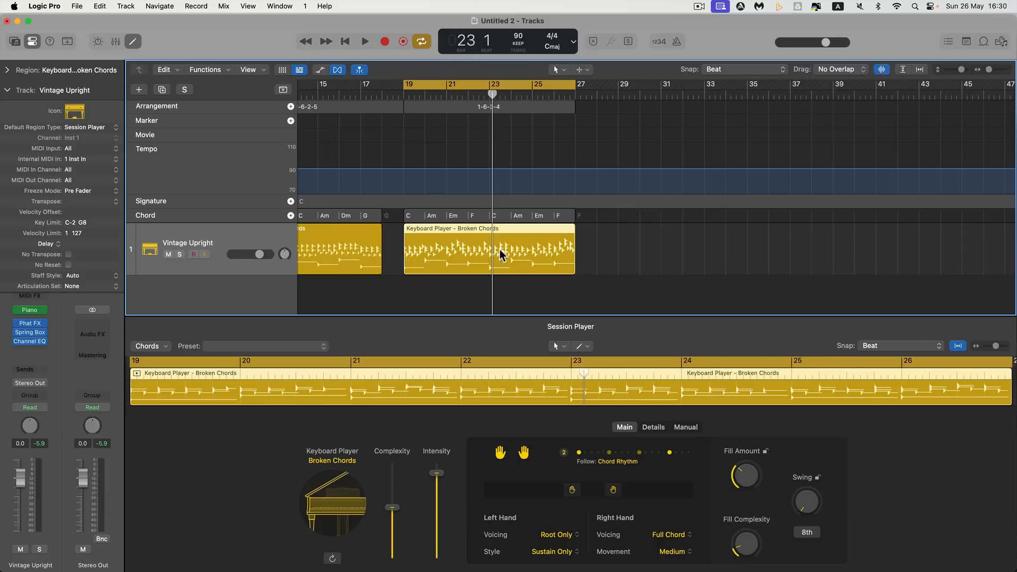
left_click(168, 347)
mouse_move(193, 362)
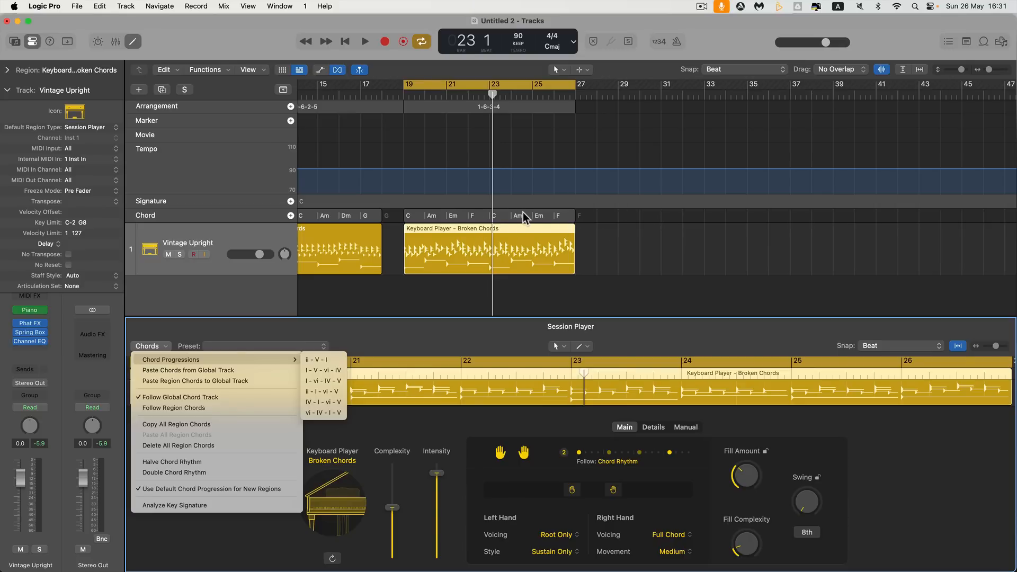
left_click(529, 83)
left_click(721, 71)
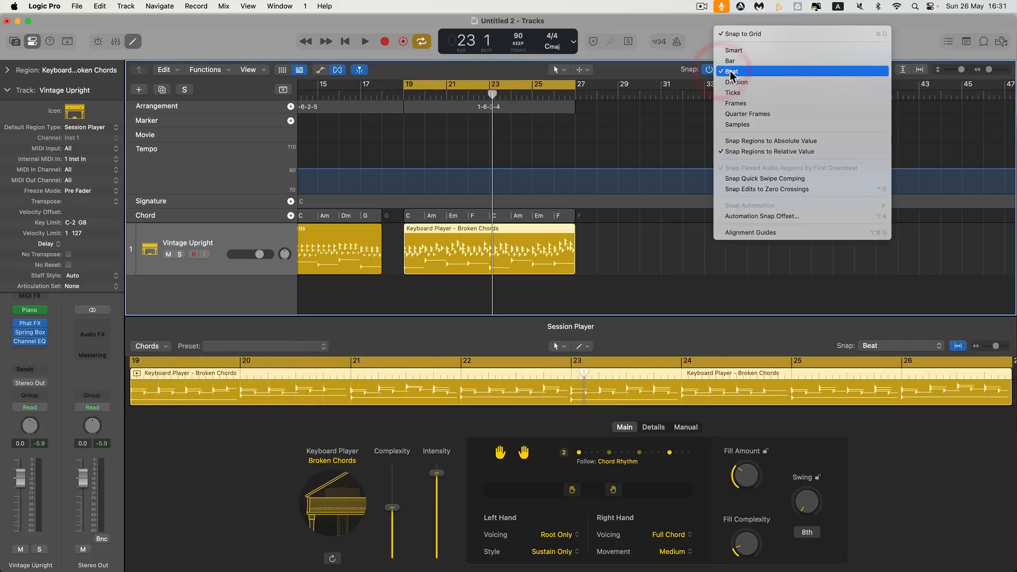
left_click(723, 69)
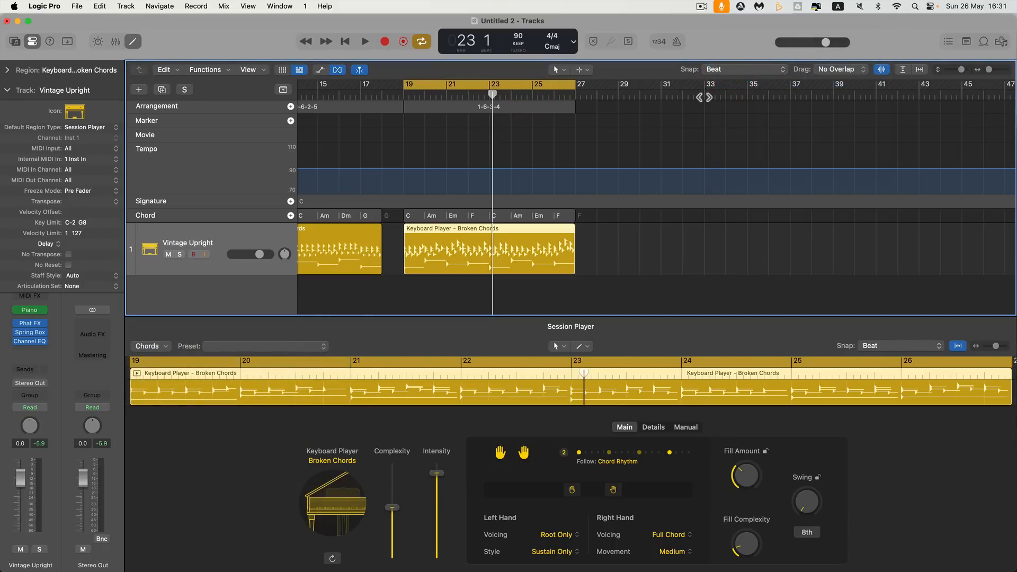
Place the playhead at bar 31, after the last region, and create a chord there in the global chord track
left_click(661, 95)
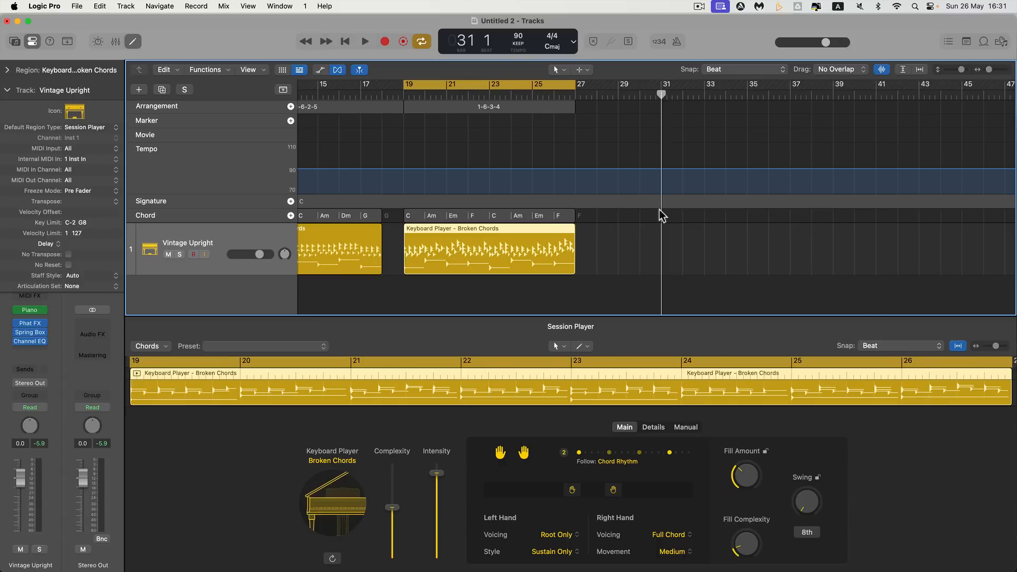
left_click(996, 69)
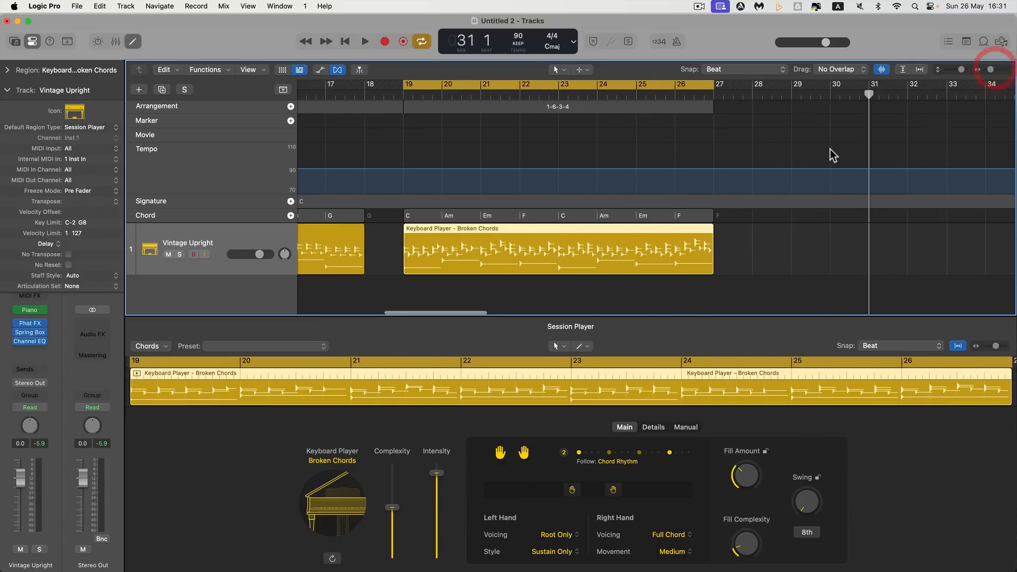
scroll(833, 154, "right", 10)
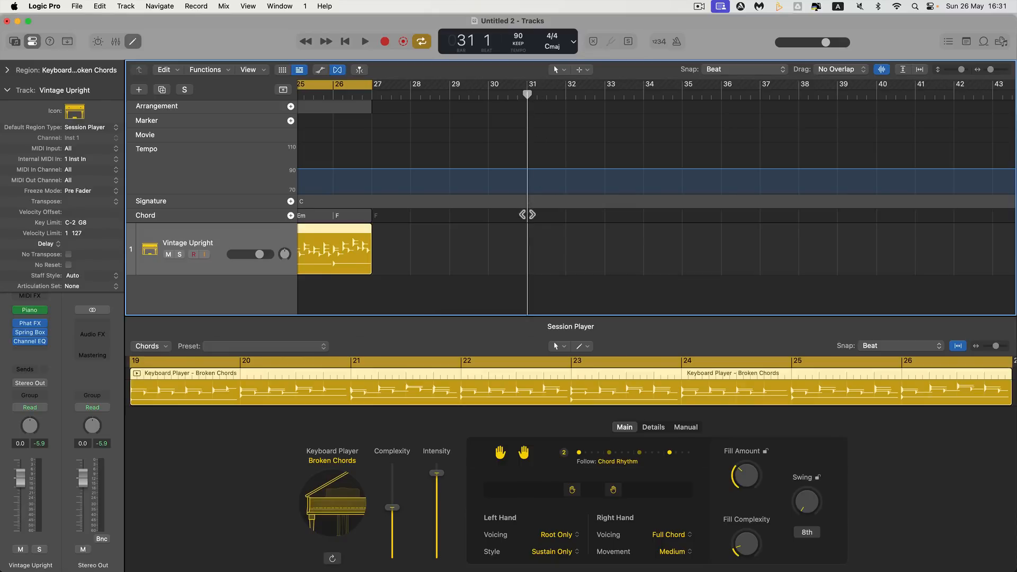
right_click(527, 213)
left_click(545, 219)
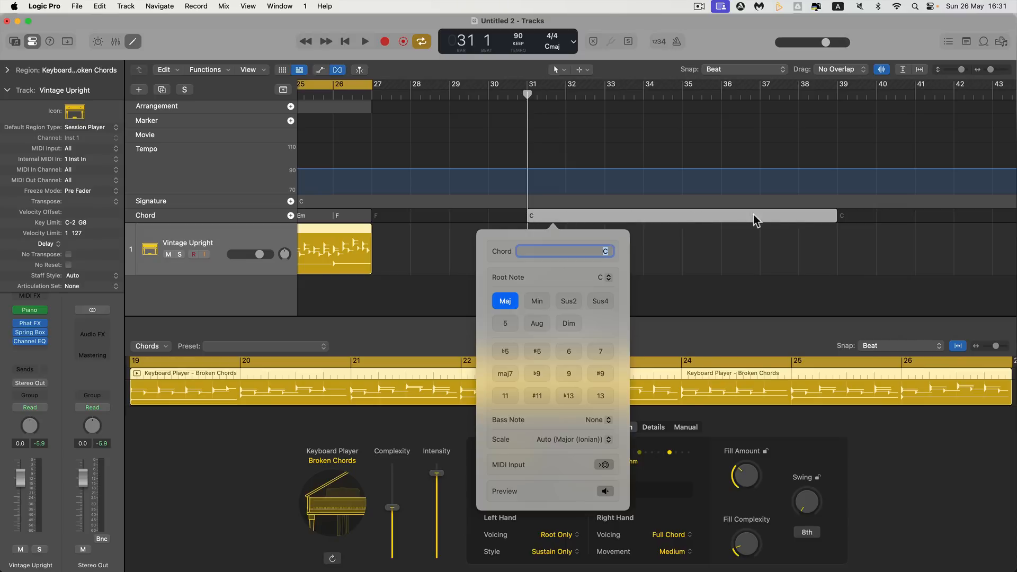
Try G, D and F as the name of the bar 31 chord, and settle on G
left_click(606, 252)
left_click(606, 253)
type("g")
key("Return")
type("d")
key("Return")
type("f")
key("Return")
type("g")
key("Return")
Try the 7 and maj7 extensions on the bar 31 chord, return it to plain G and close the chord editor
left_click(601, 353)
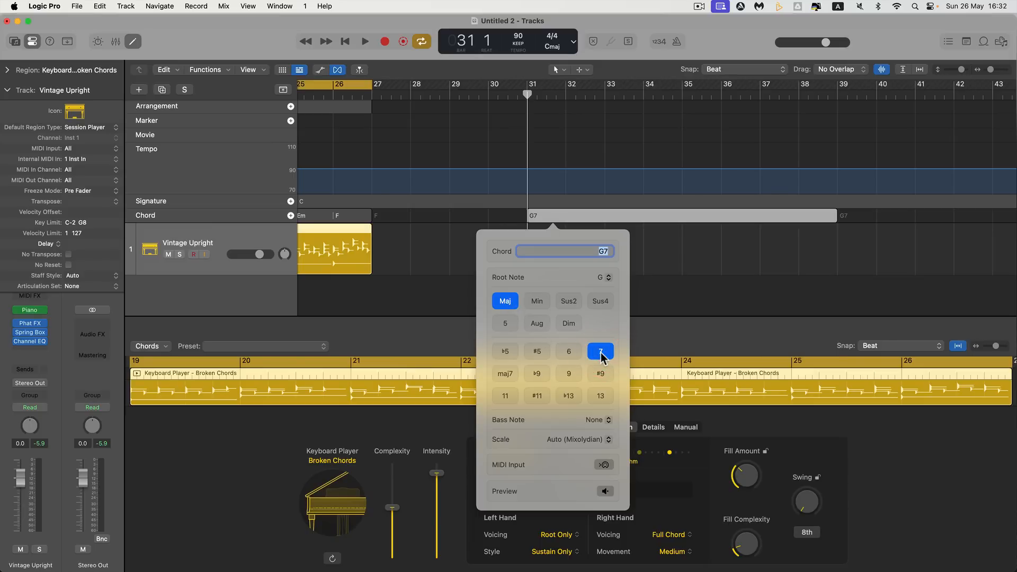
left_click(507, 373)
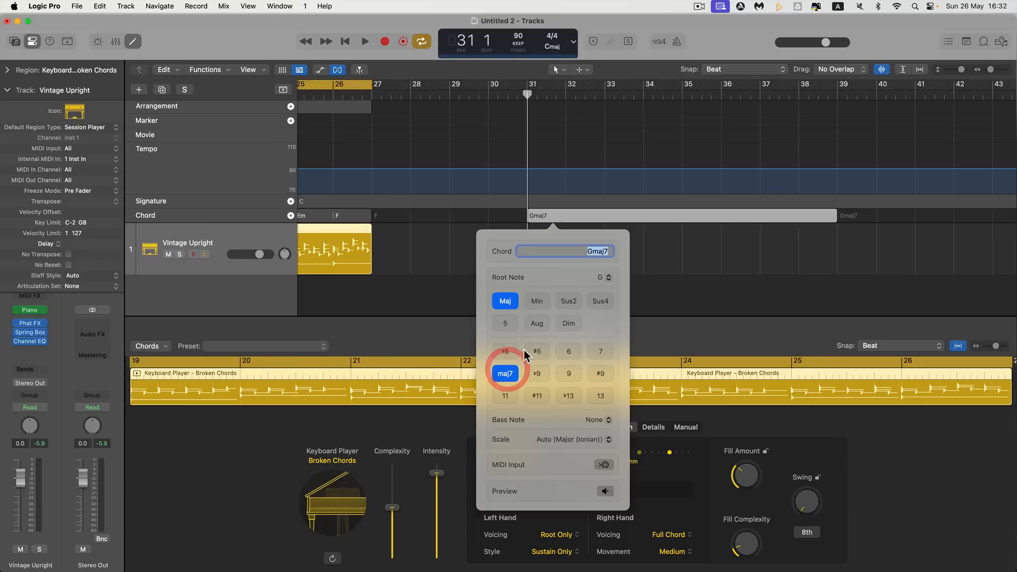
left_click(507, 373)
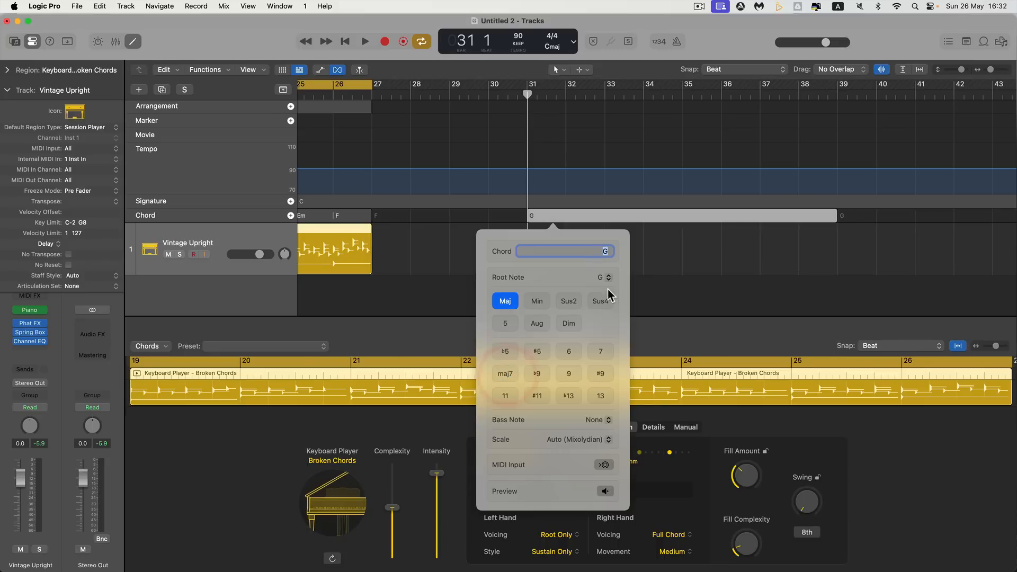
left_click(583, 229)
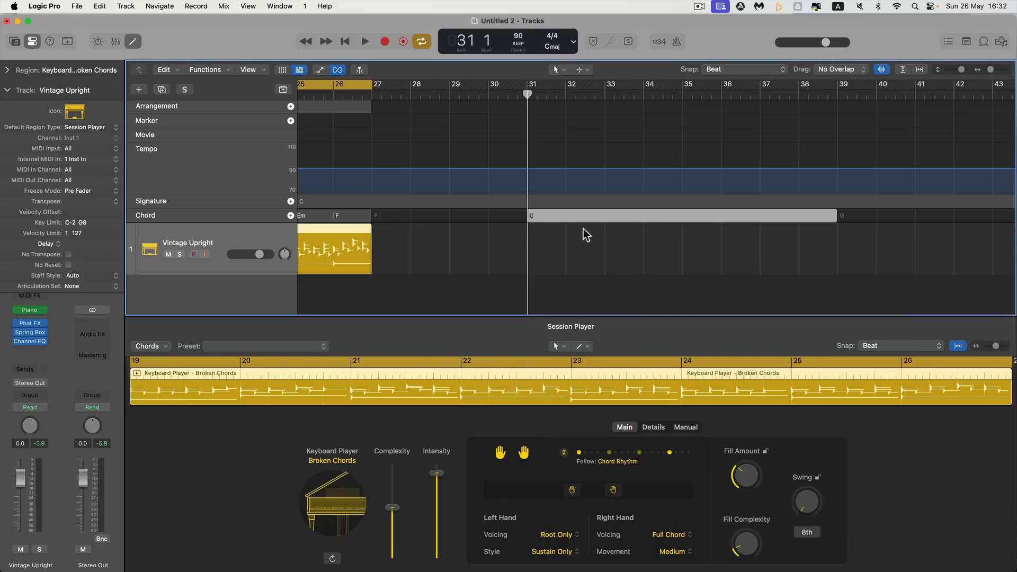
Create a C major chord at bar 32 in the global chord track
left_click_drag(527, 95, 563, 95)
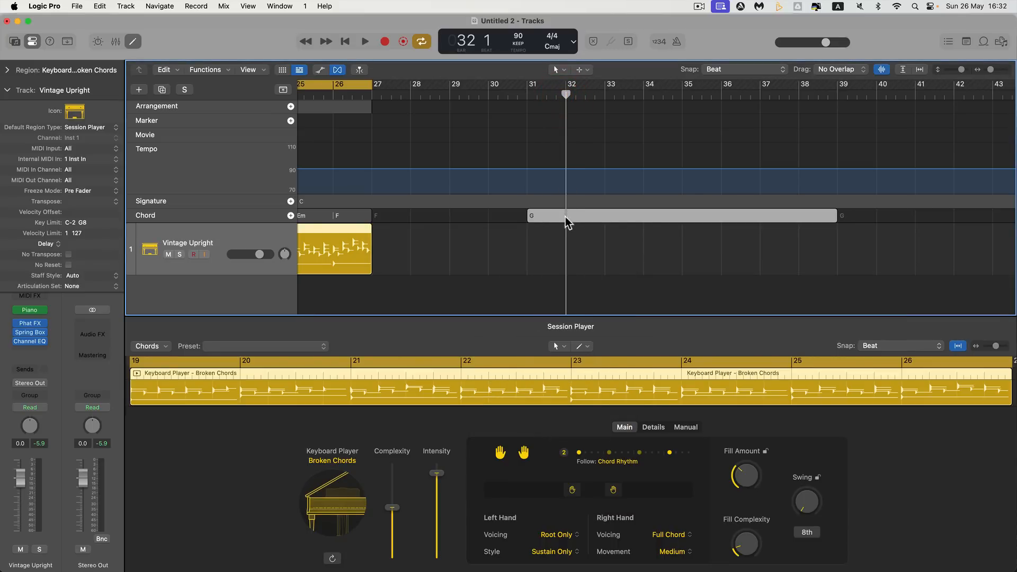
right_click(567, 217)
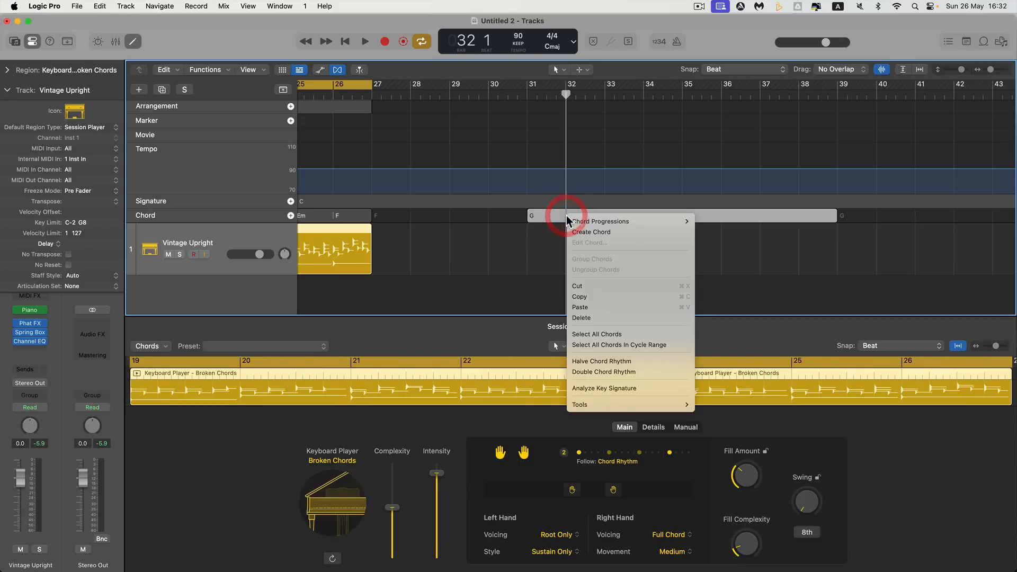
left_click(584, 232)
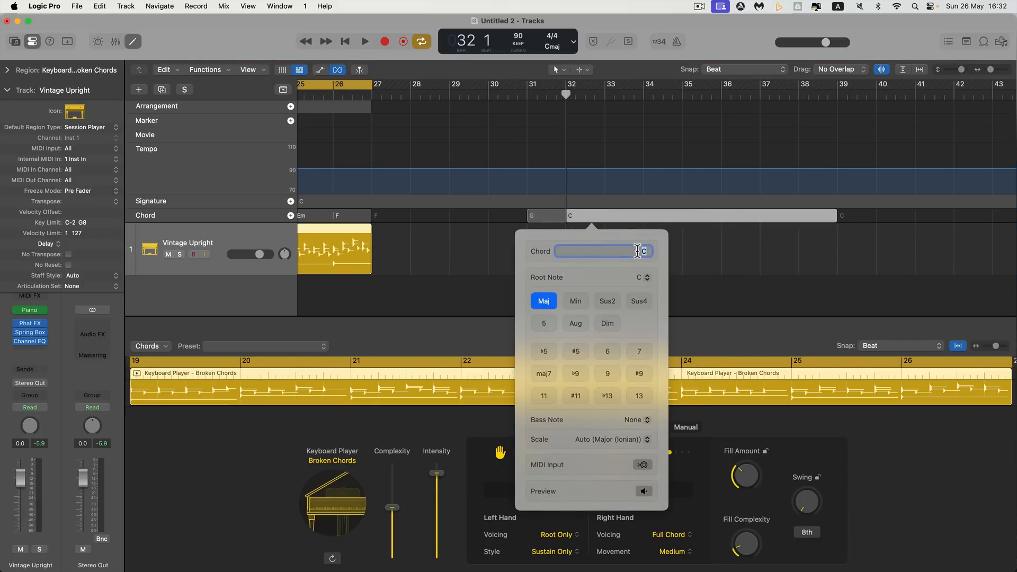
type("D")
key("Return")
type("c")
key("Return")
left_click(544, 303)
key("Escape")
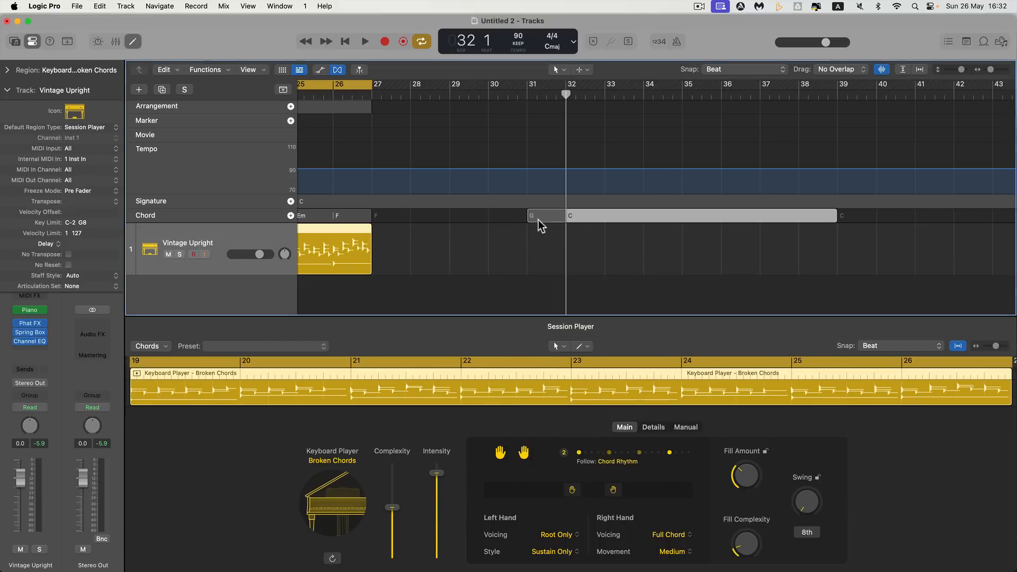
Create an A minor chord at bar 33 in the global chord track
left_click(604, 94)
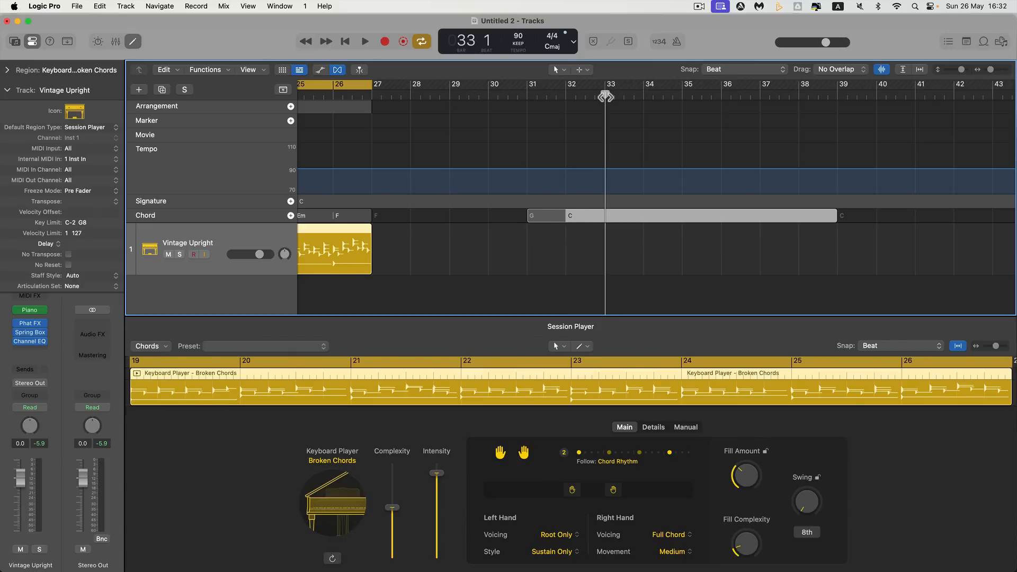
right_click(608, 220)
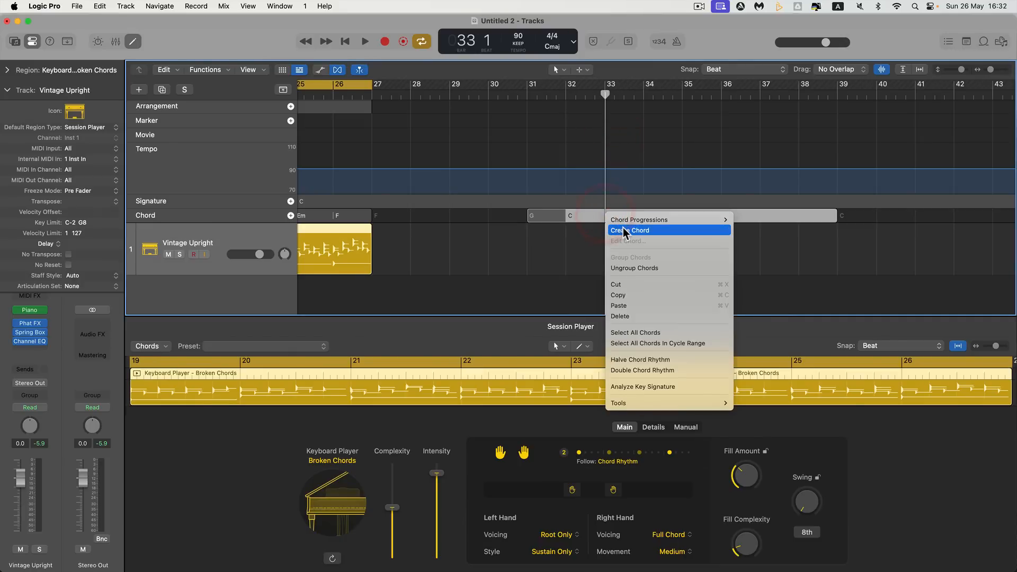
left_click(617, 227)
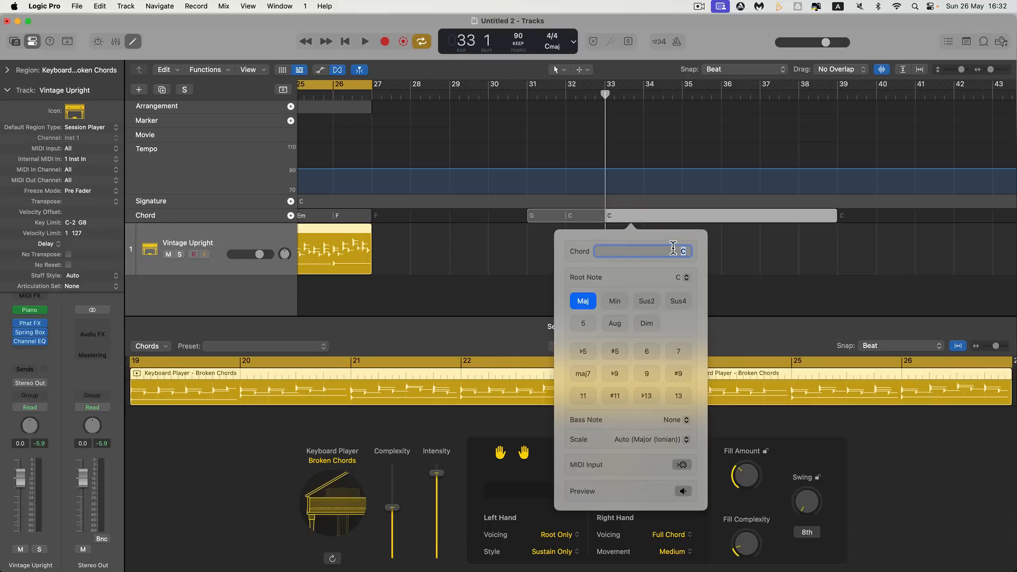
type("A")
key("Return")
left_click(616, 301)
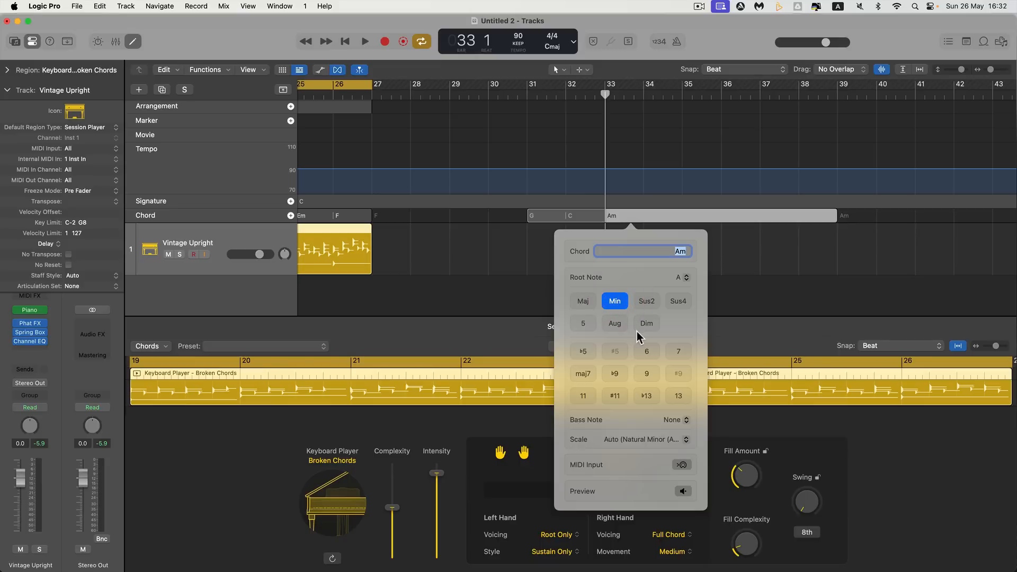
key("Return")
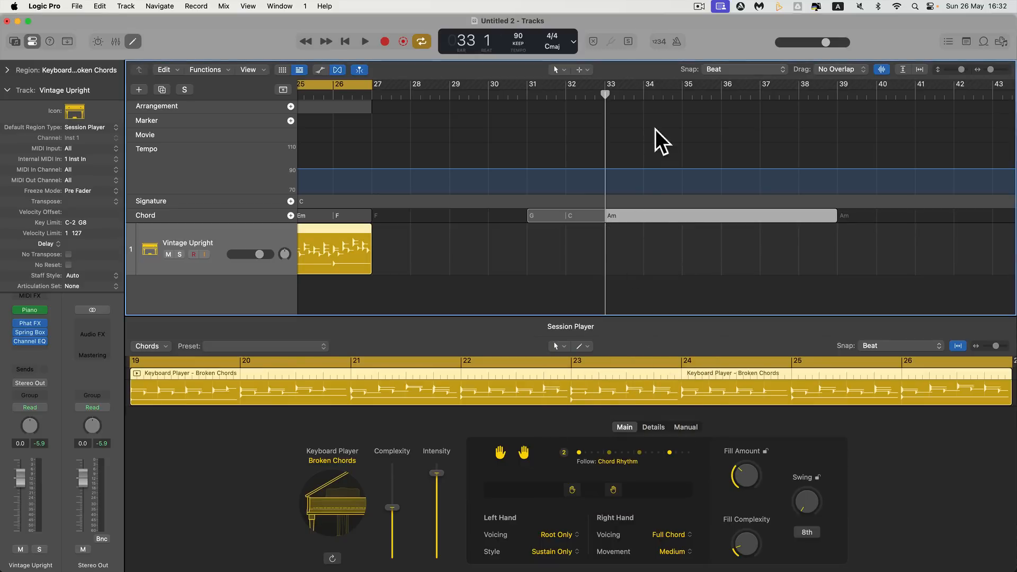
Create an F chord at bar 34 in the global chord track and shorten it to end at bar 35
left_click(645, 95)
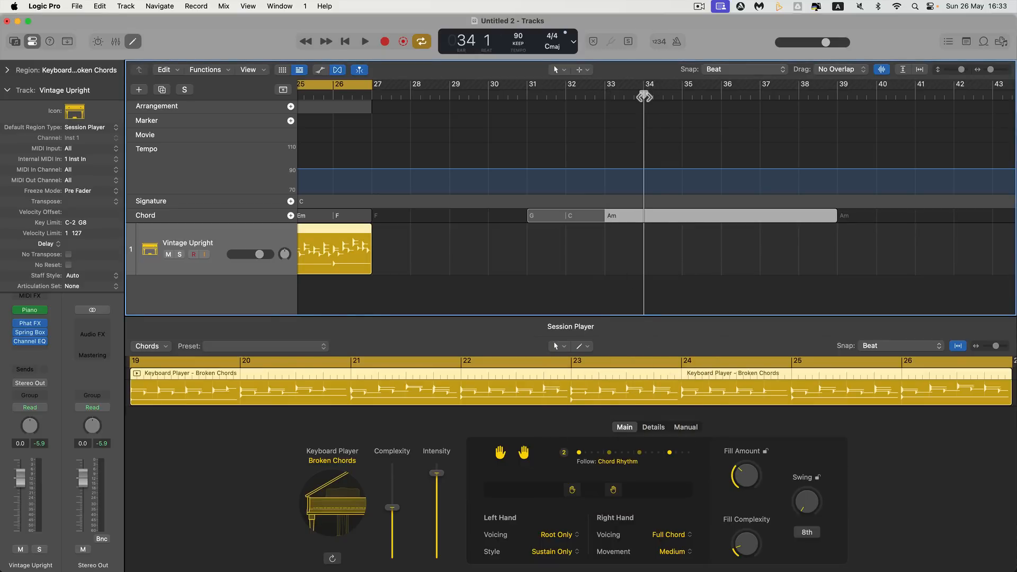
right_click(644, 217)
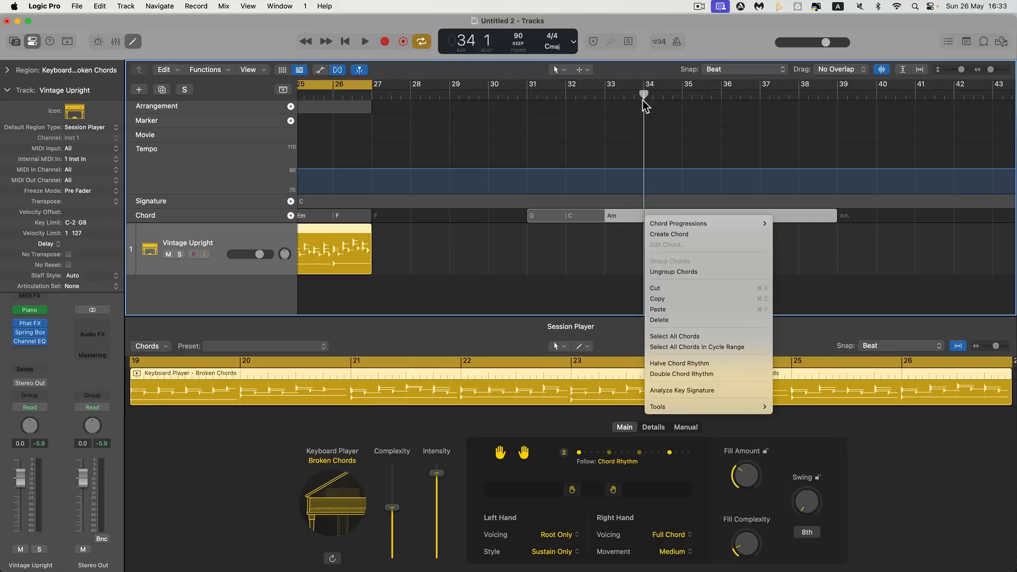
left_click(654, 227)
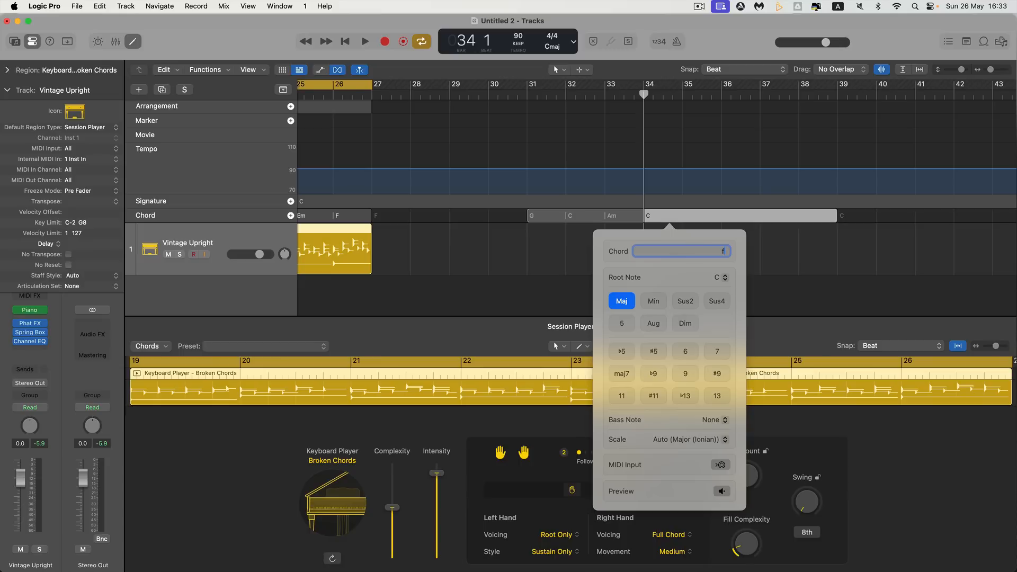
type("f")
key("Return")
key("Return")
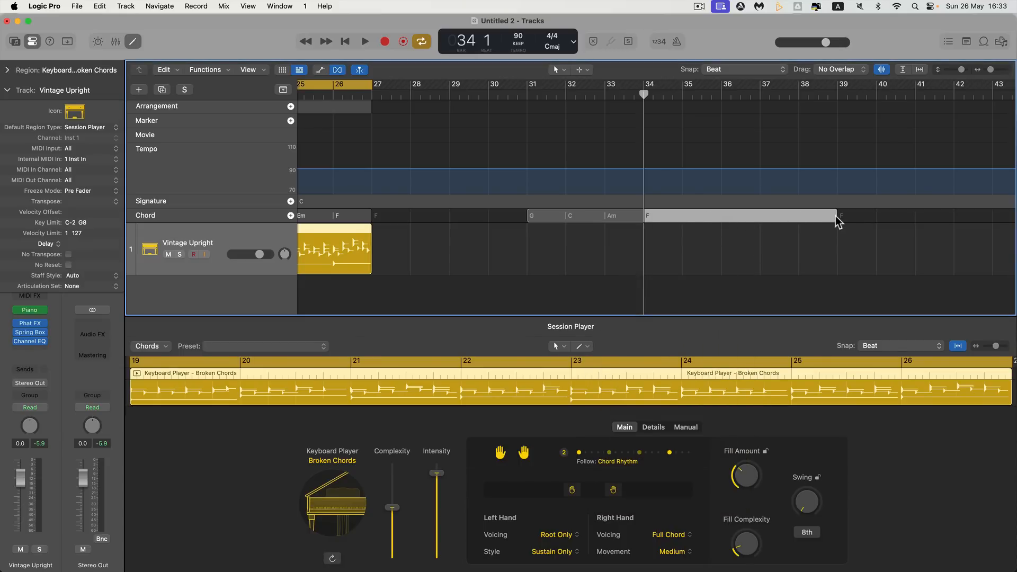
left_click_drag(838, 221, 682, 222)
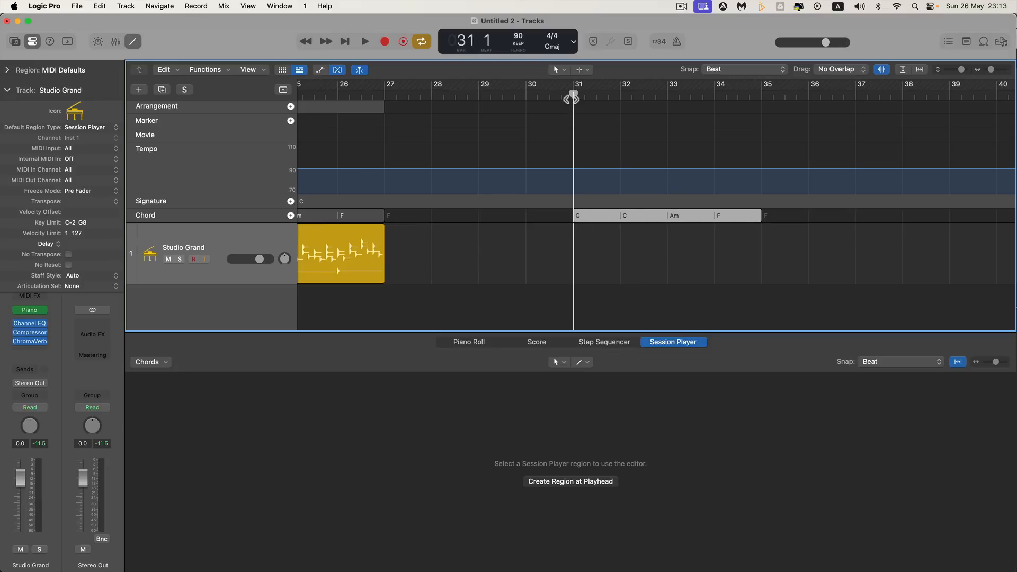
Try creating a Session Player region at bar 31 on the Studio Grand track, and delete the resulting Drummer region
mouse_move(573, 98)
left_mouse_down()
mouse_move(528, 98)
mouse_move(573, 98)
left_mouse_up()
right_click(574, 248)
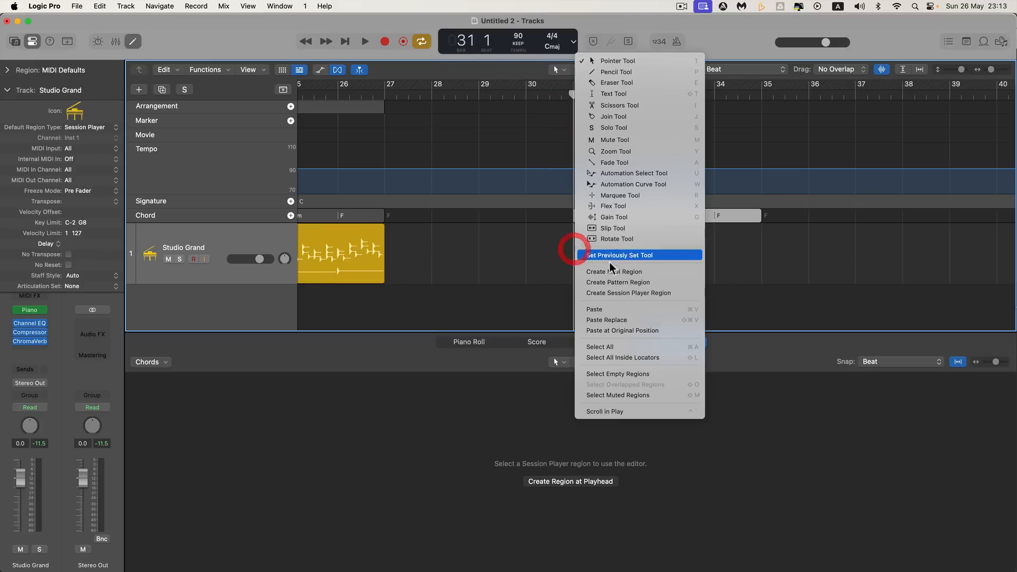
left_click(609, 293)
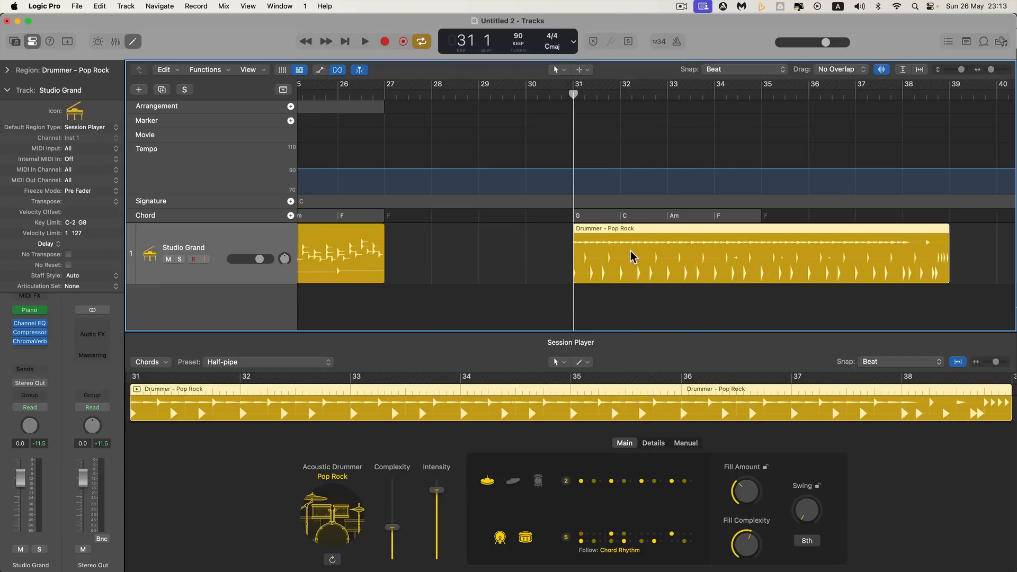
key("Delete")
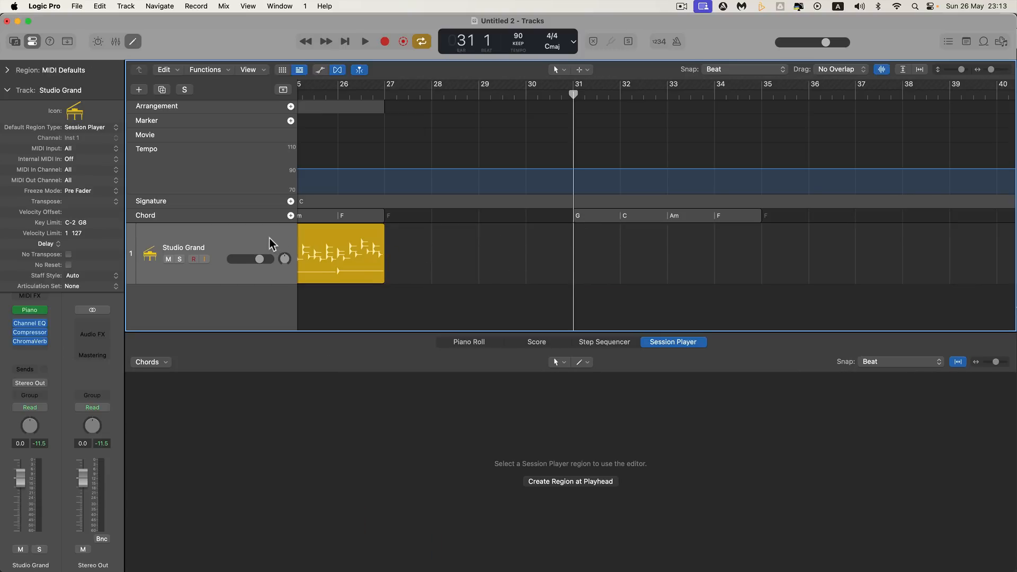
Try creating a Session Player region at bar 31 with the Broken Chords region selected, and delete the result
left_click(253, 237)
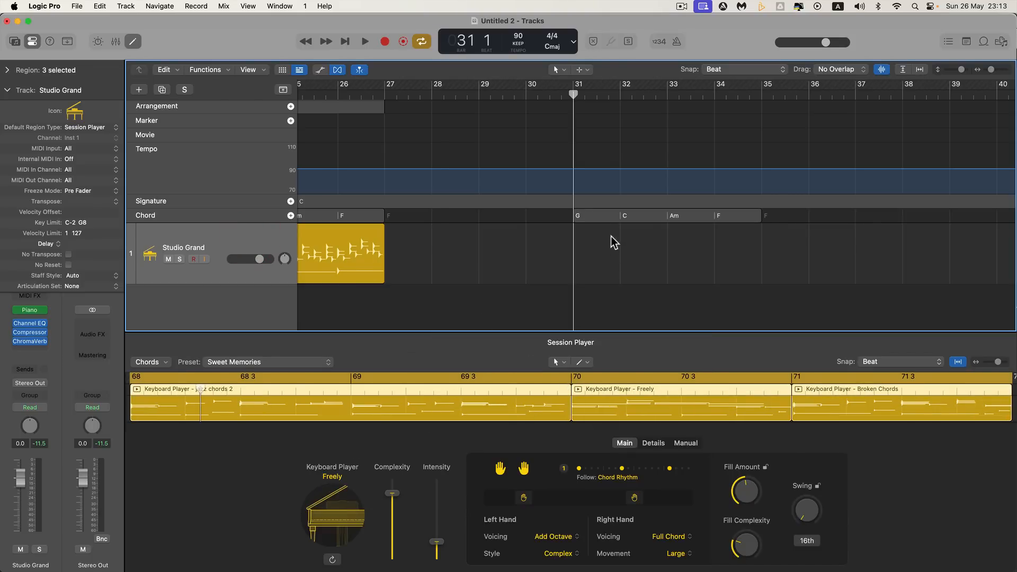
left_click(597, 219)
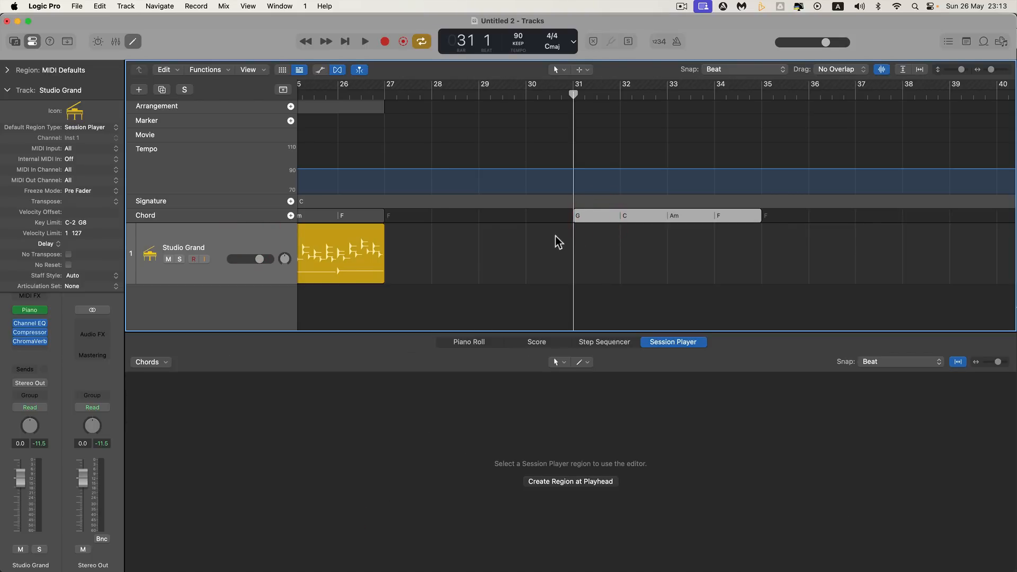
left_click(355, 239)
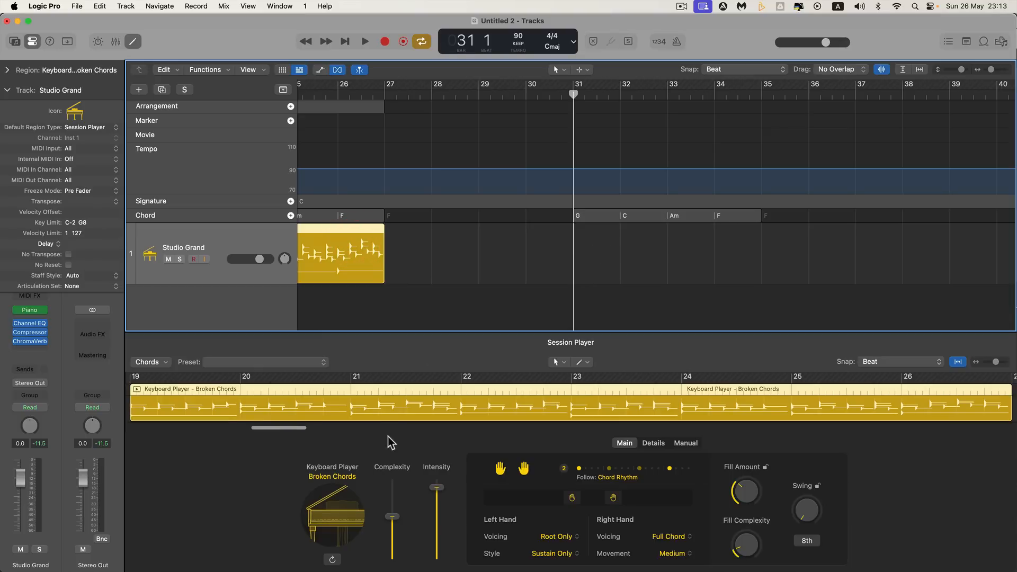
right_click(572, 251)
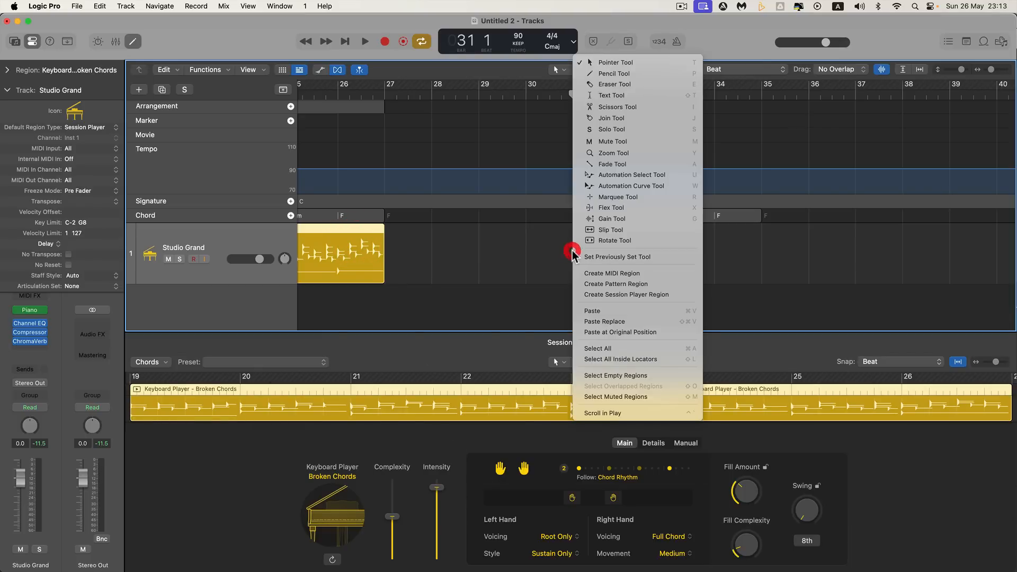
left_click(620, 292)
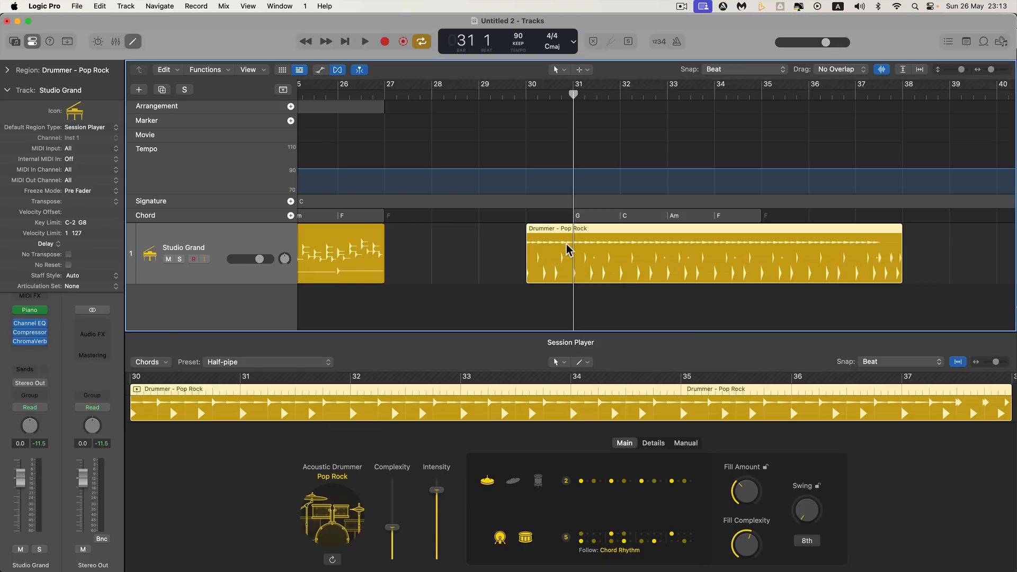
key("Delete")
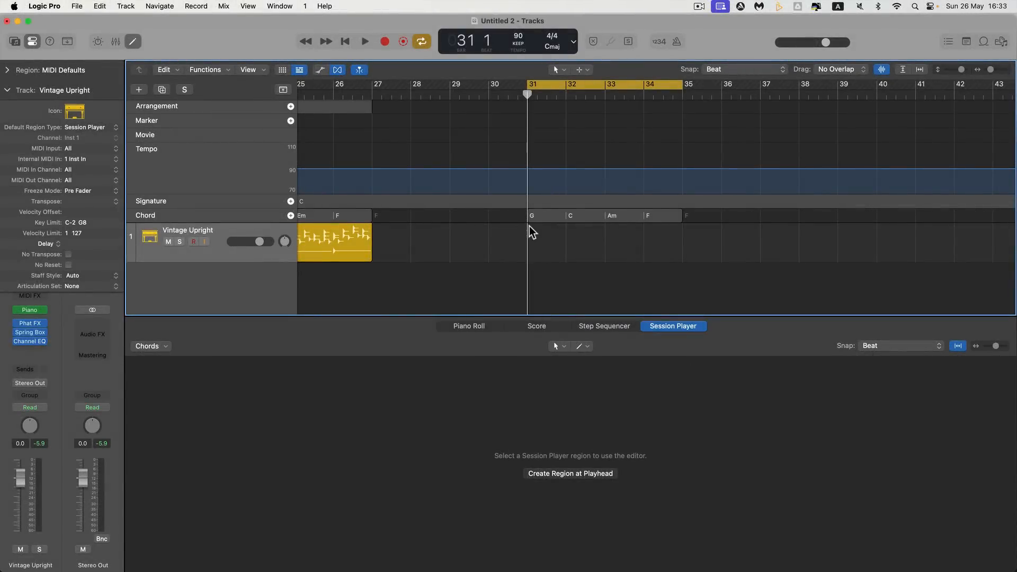
Add a Session Player region continuing the Broken Chords region and fit it under the G–C–Am–F chords from bar 31 to bar 35
mouse_move(395, 250)
left_click(360, 245)
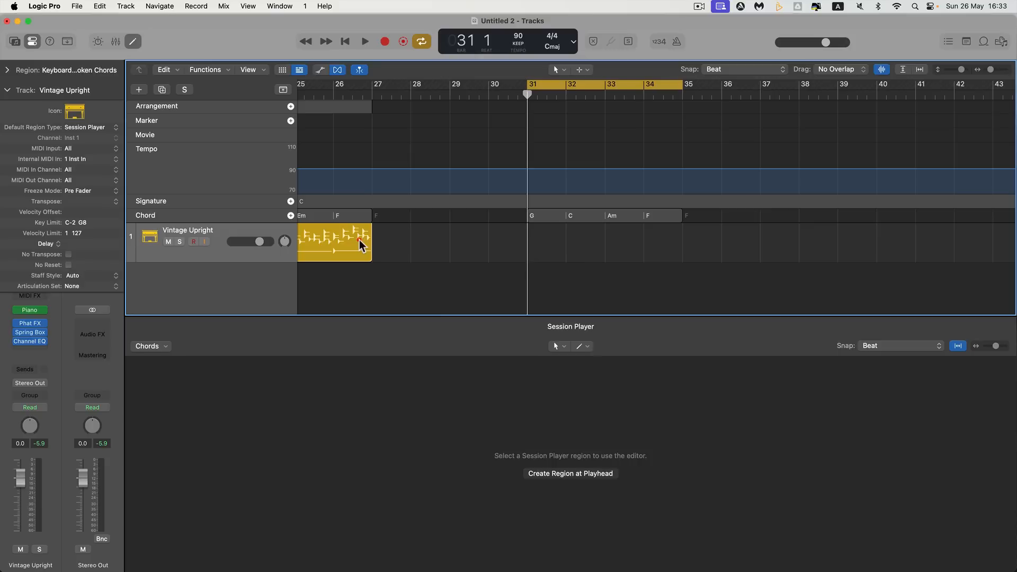
mouse_move(378, 242)
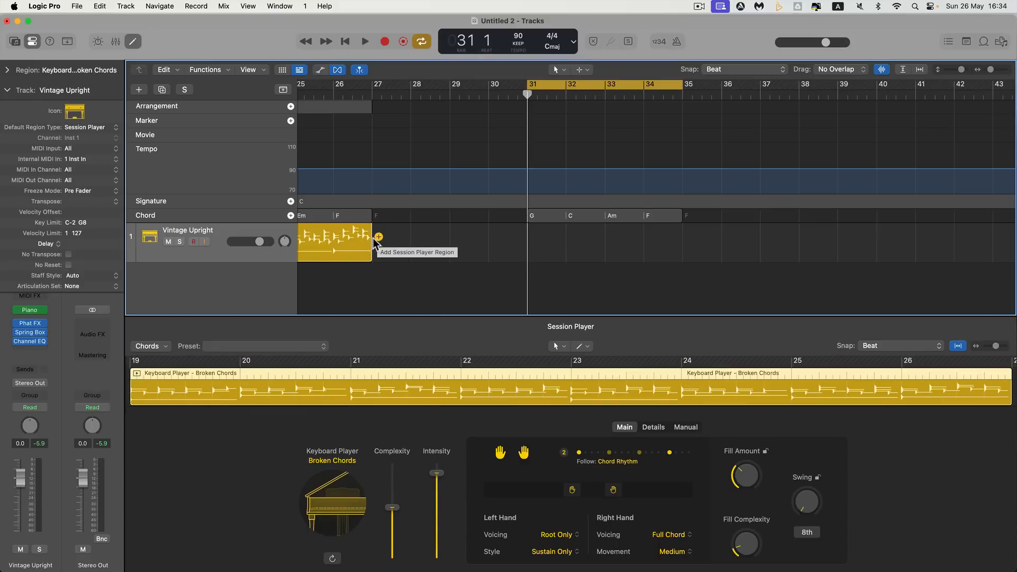
left_click(377, 237)
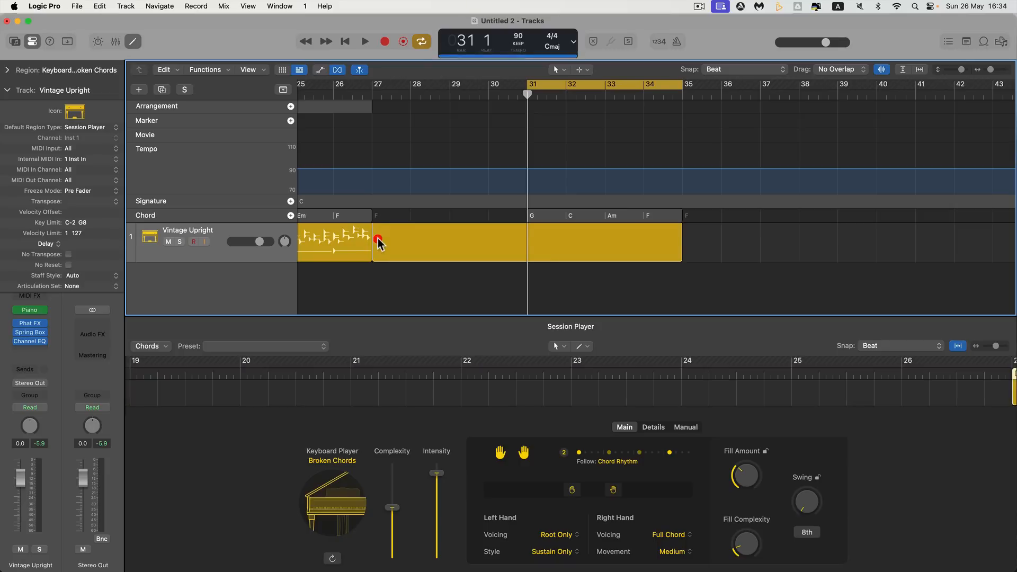
left_click_drag(382, 241, 538, 243)
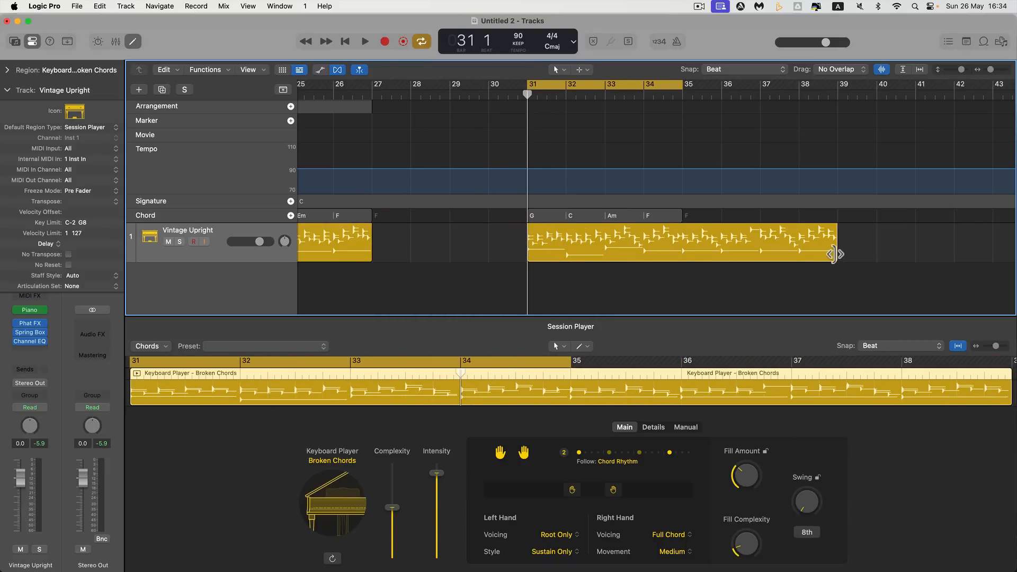
left_click_drag(836, 252, 642, 236)
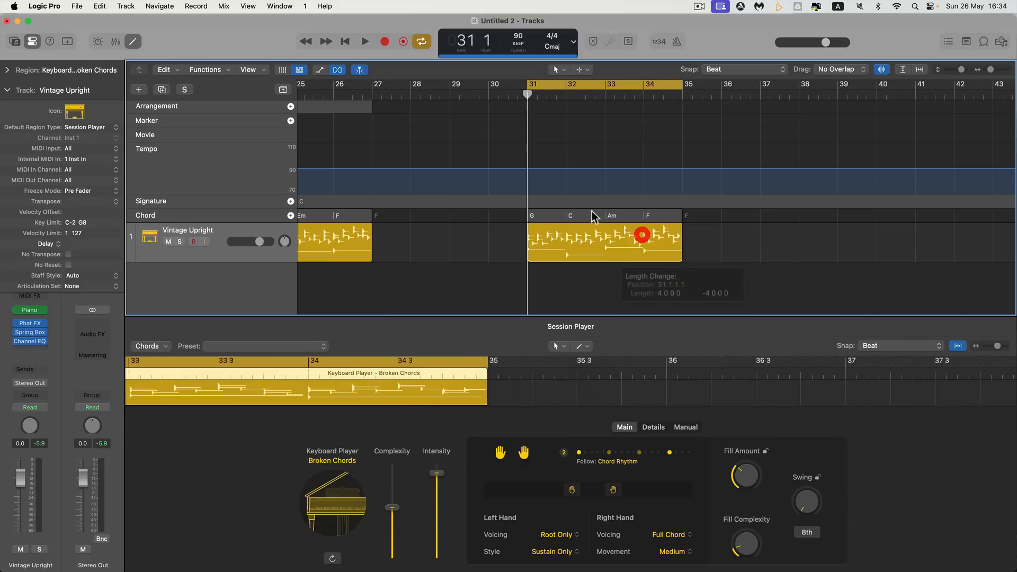
Play back the new Vintage Upright region over the G–C–Am–F chords
left_click(581, 213)
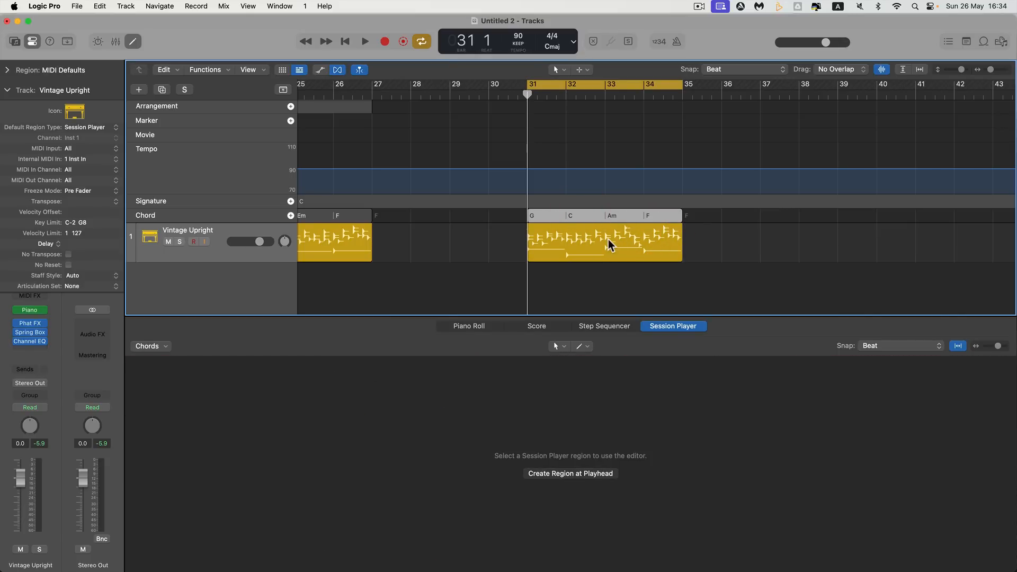
key("space")
left_click(580, 243)
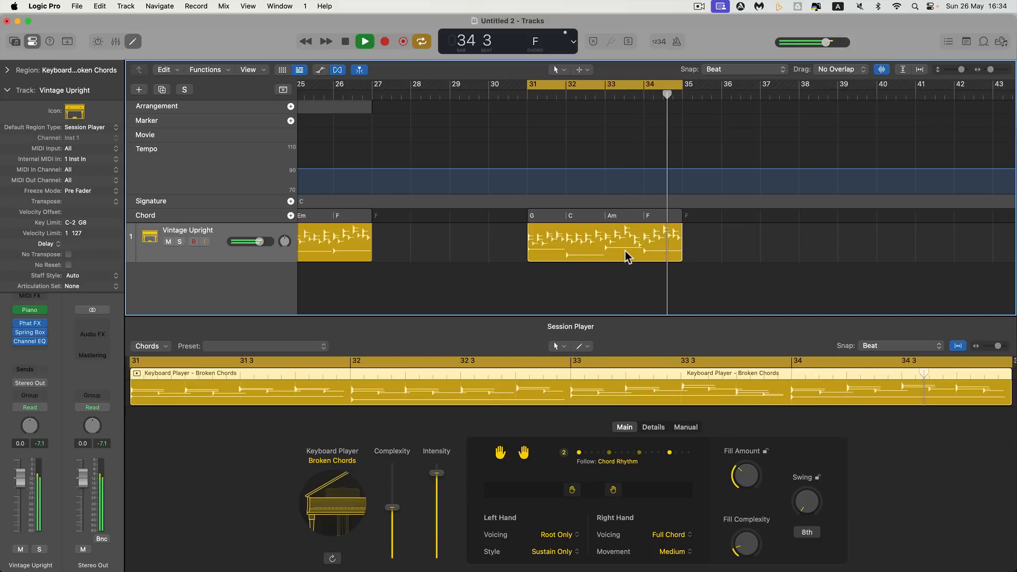
key("space")
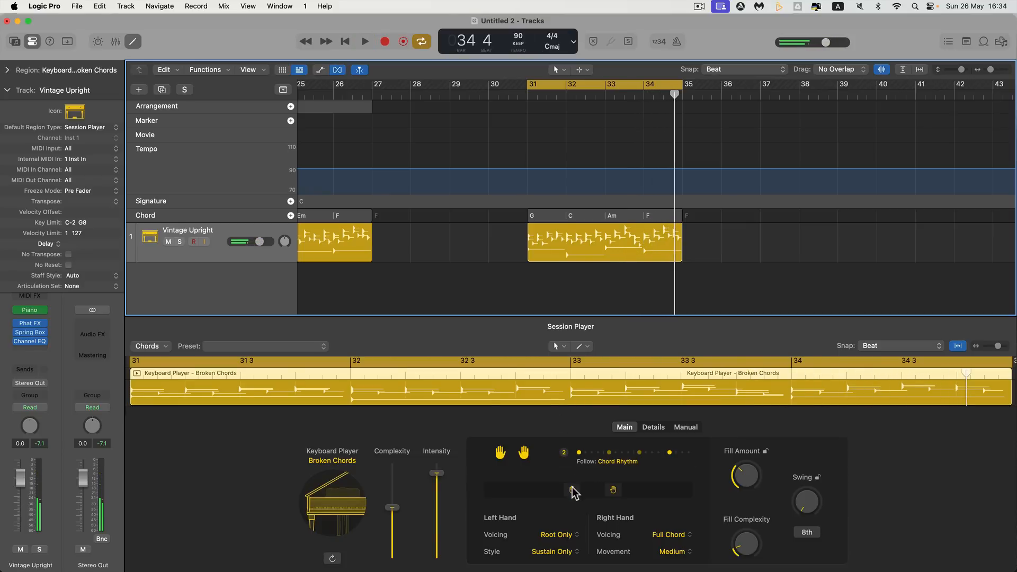
Shift the keyboard player's left and right hands to a lower register, and view the available styles and presets
mouse_move(572, 488)
left_mouse_down()
mouse_move(544, 487)
mouse_move(598, 493)
mouse_move(586, 496)
left_mouse_up()
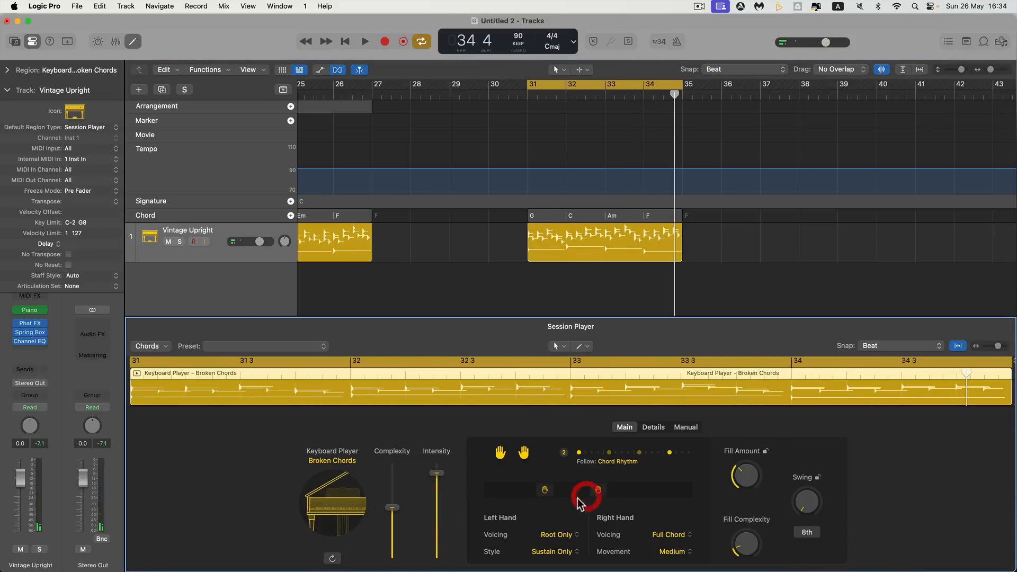
left_click(344, 461)
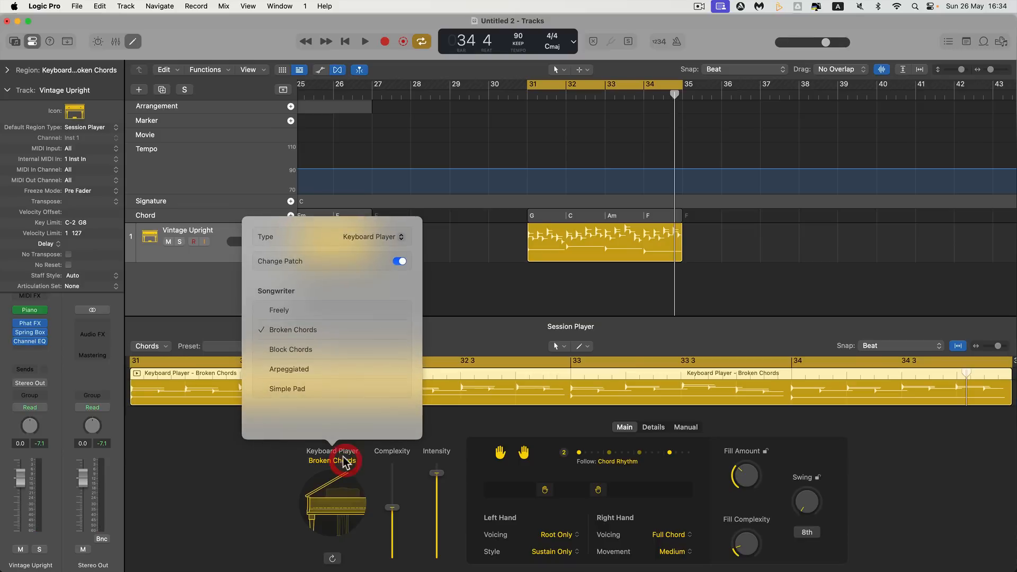
left_click(229, 380)
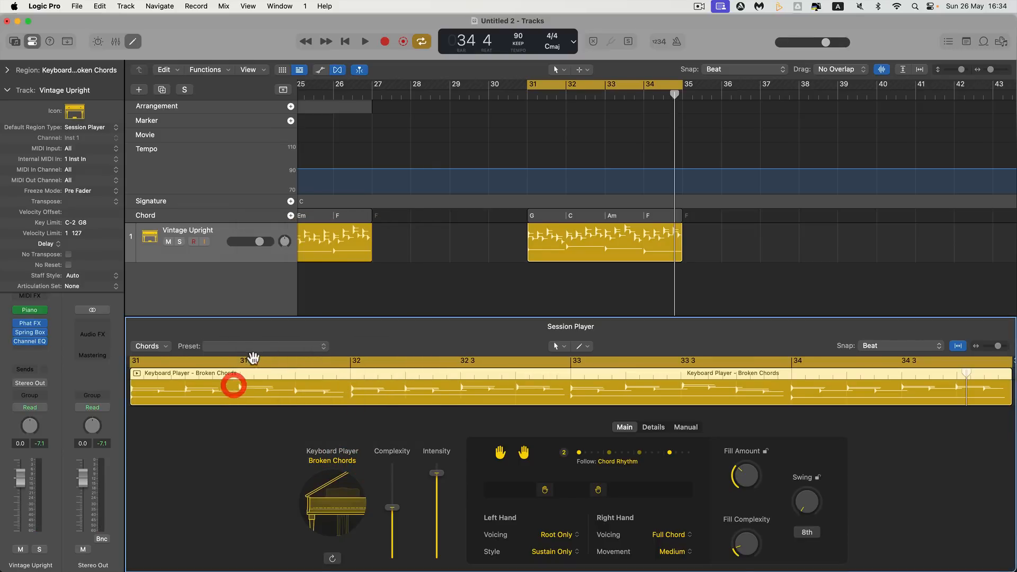
left_click(259, 348)
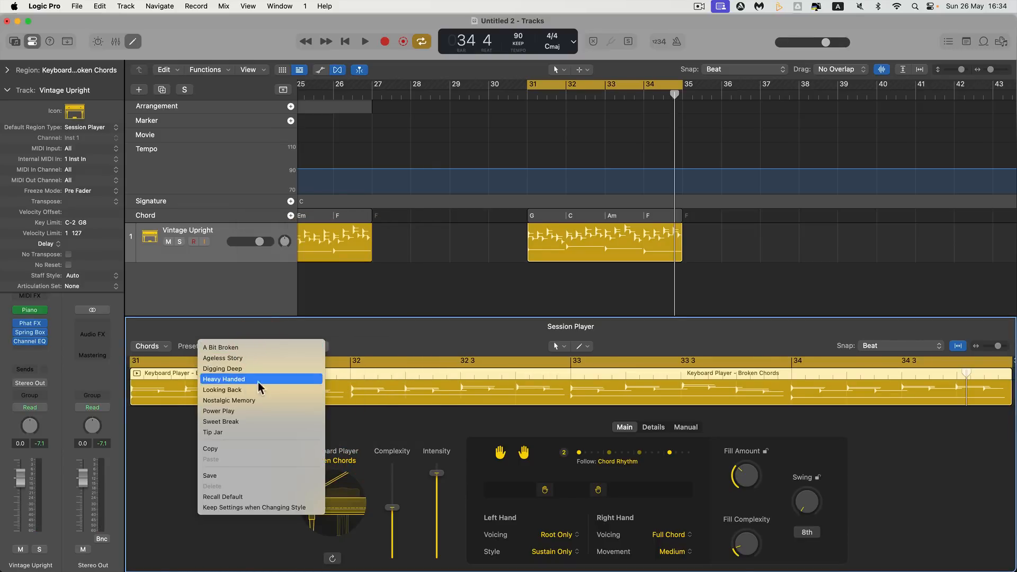
left_click(548, 442)
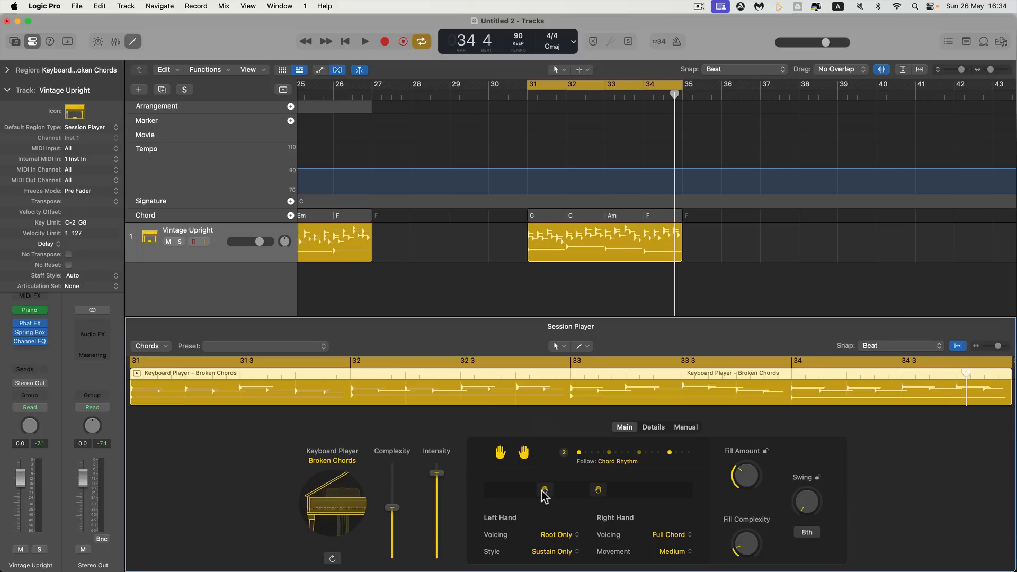
Fine-tune both hand positions slightly lower and play the start of the region at bar 31
left_click_drag(544, 487, 593, 485)
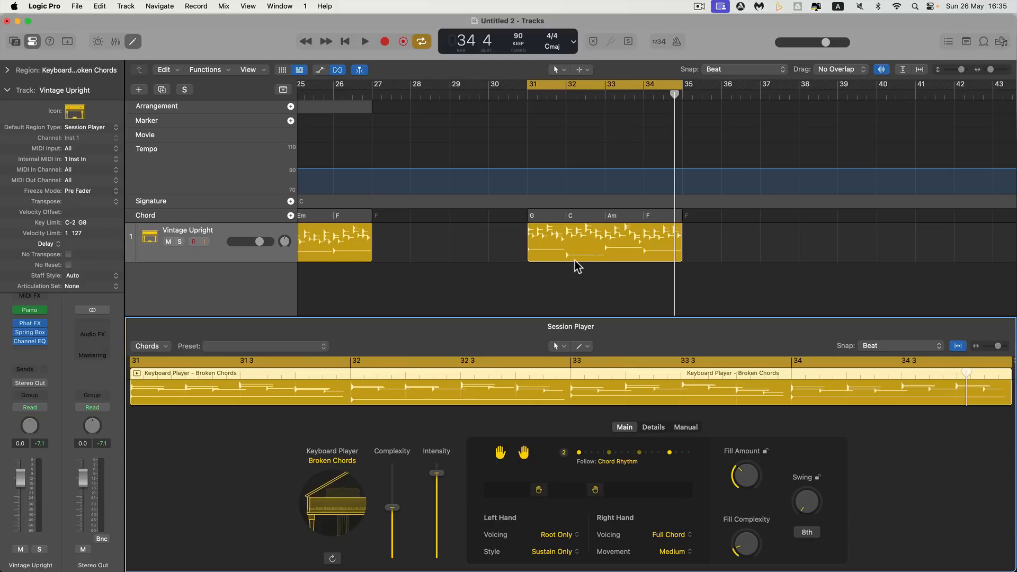
key("space")
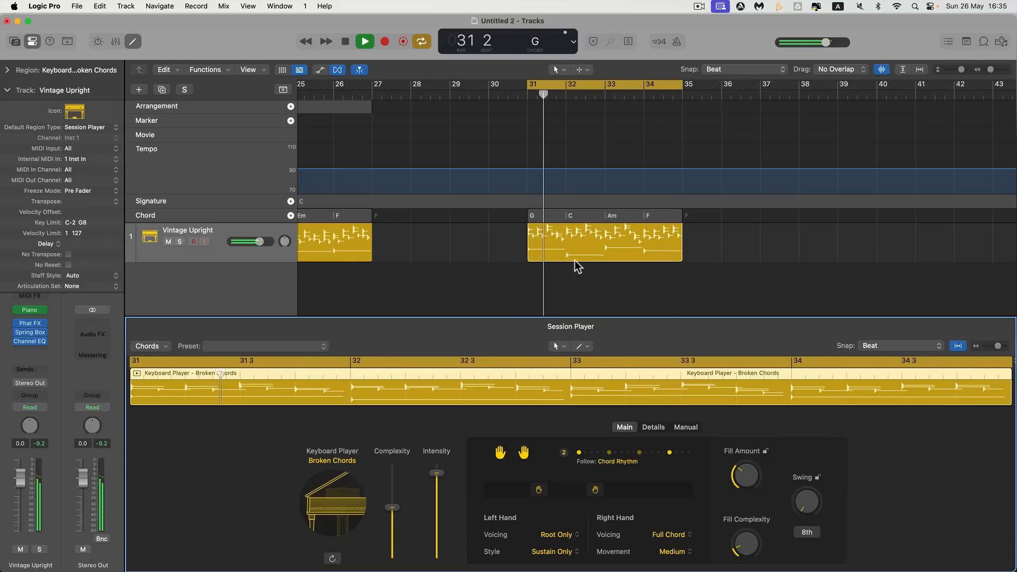
key("space")
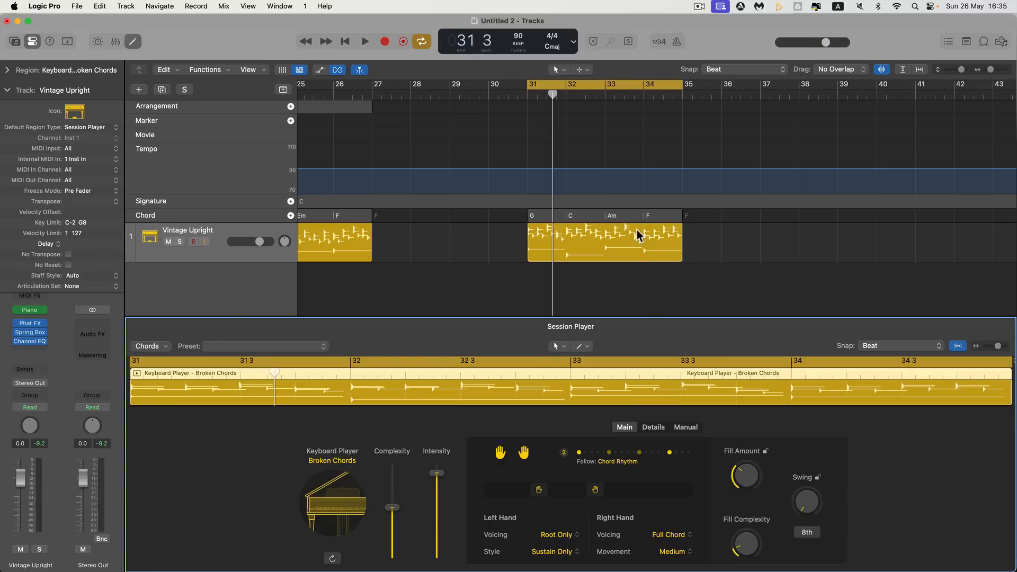
Repeat the G–C–Am–F chord group at bar 35 and merge both groups into one with the Join Tool
left_click(625, 218)
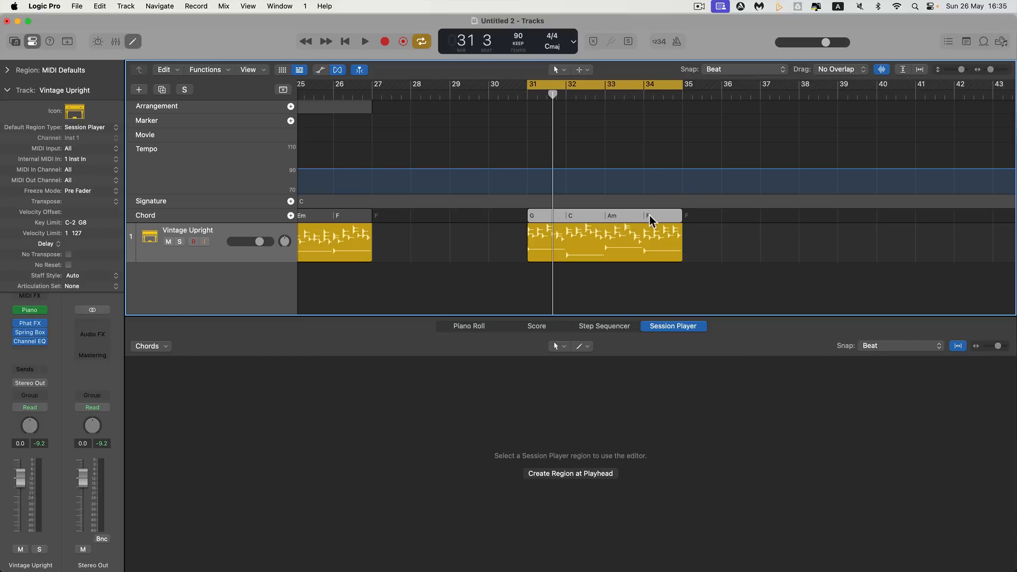
key("super+r")
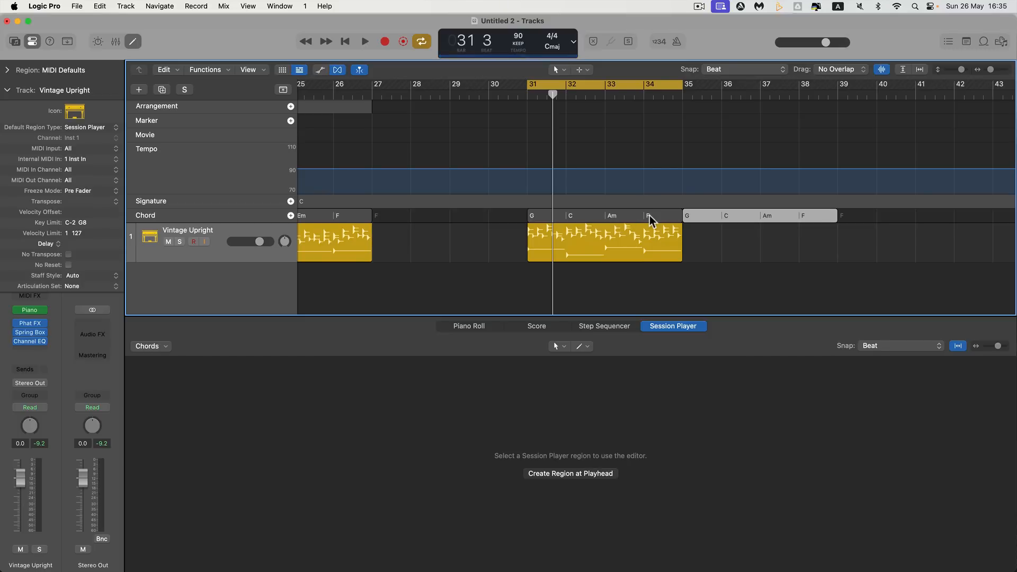
left_click(653, 215, "shift")
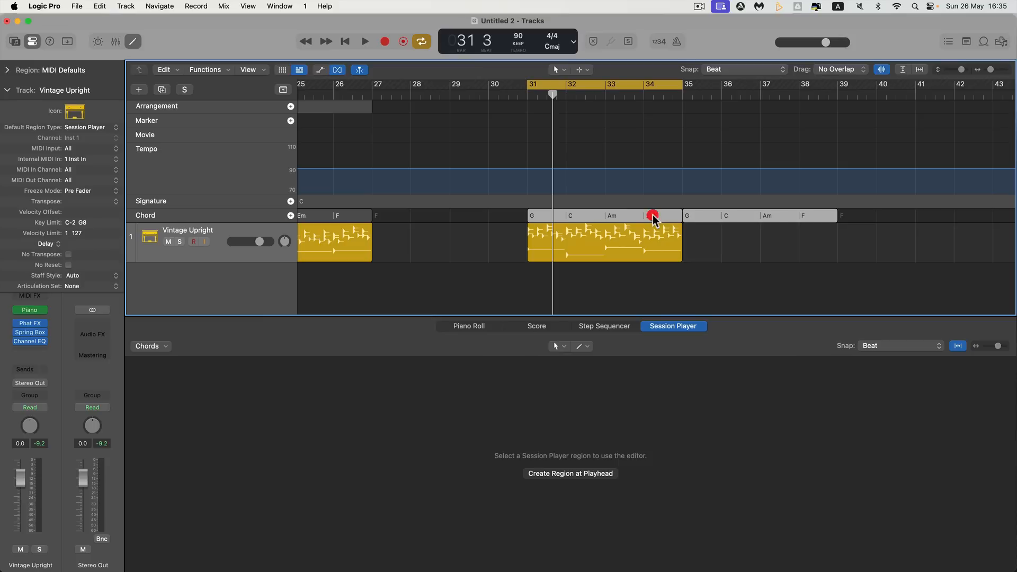
right_click(716, 235)
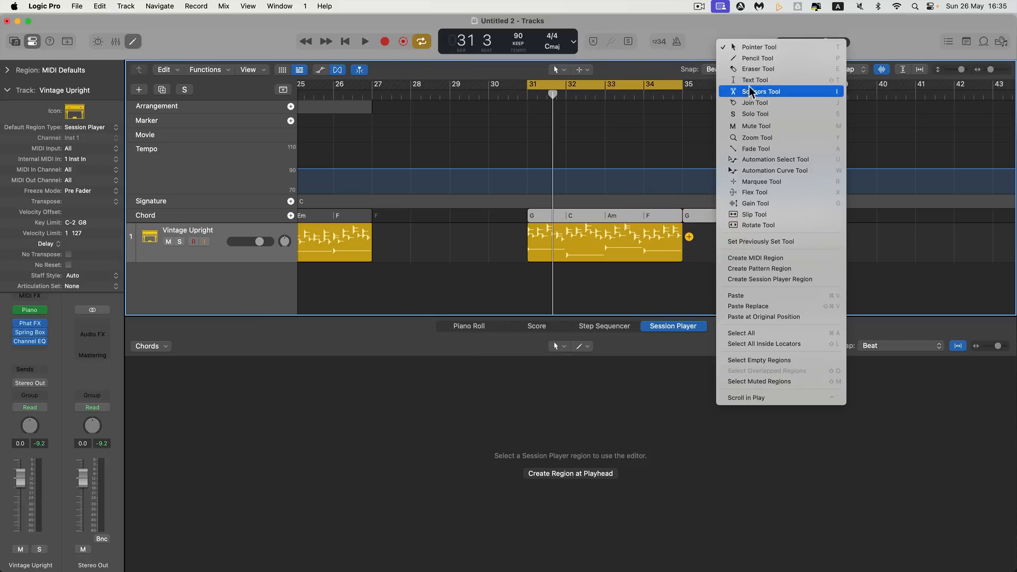
left_click(752, 104)
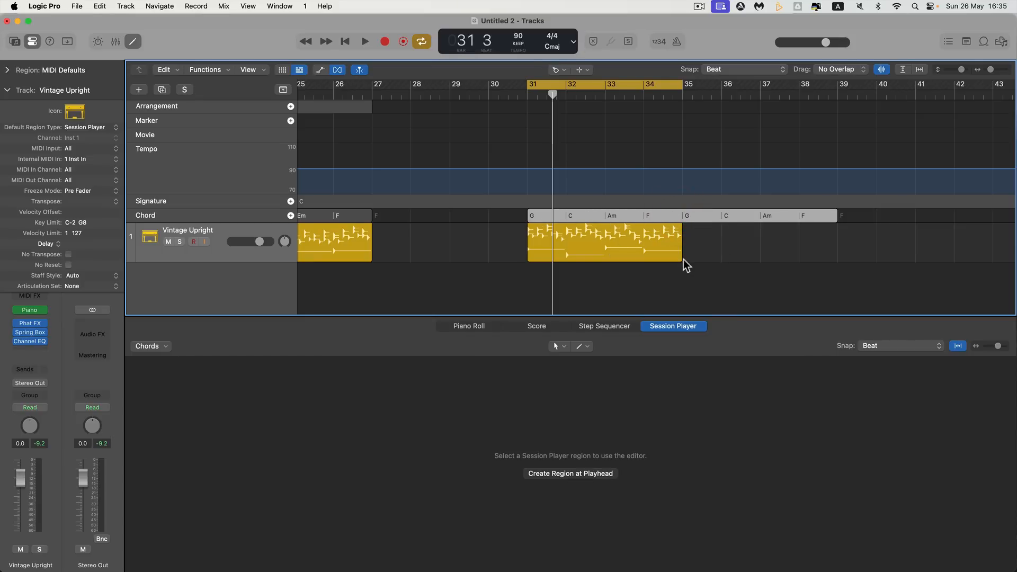
right_click(684, 282)
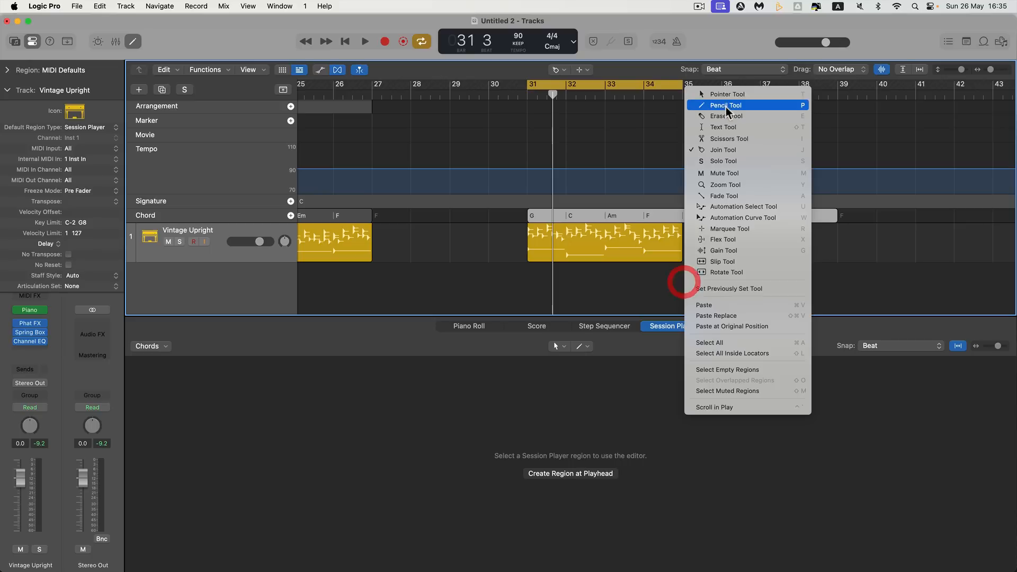
left_click(720, 99)
Extend the Session Player region to bar 39 and set the cycle range to the region's length
left_click_drag(685, 257, 836, 253)
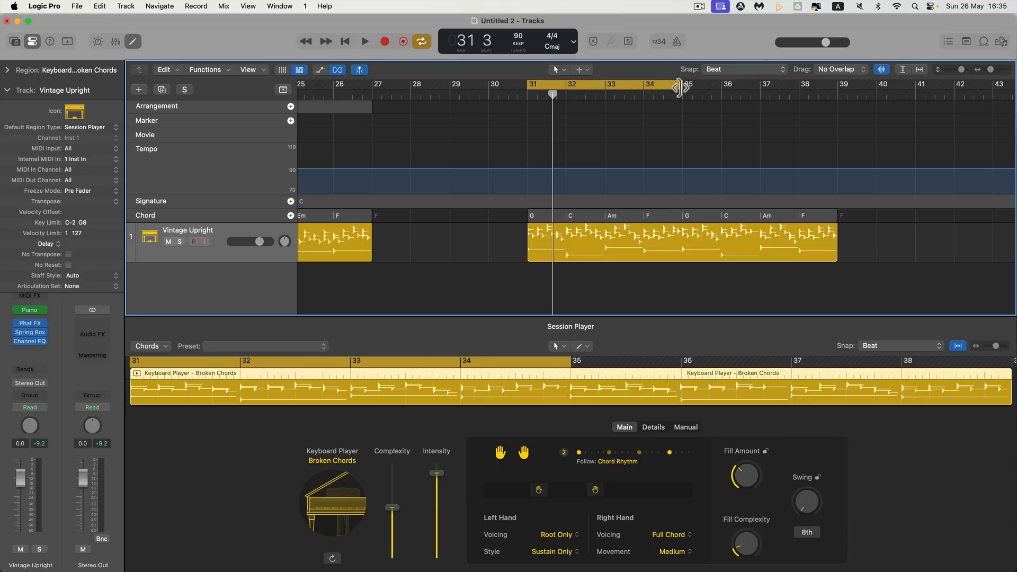
left_click(622, 233)
key("u")
Play the extended region over the repeated progression, and select the joined chord group from bar 31 to bar 39
key("space")
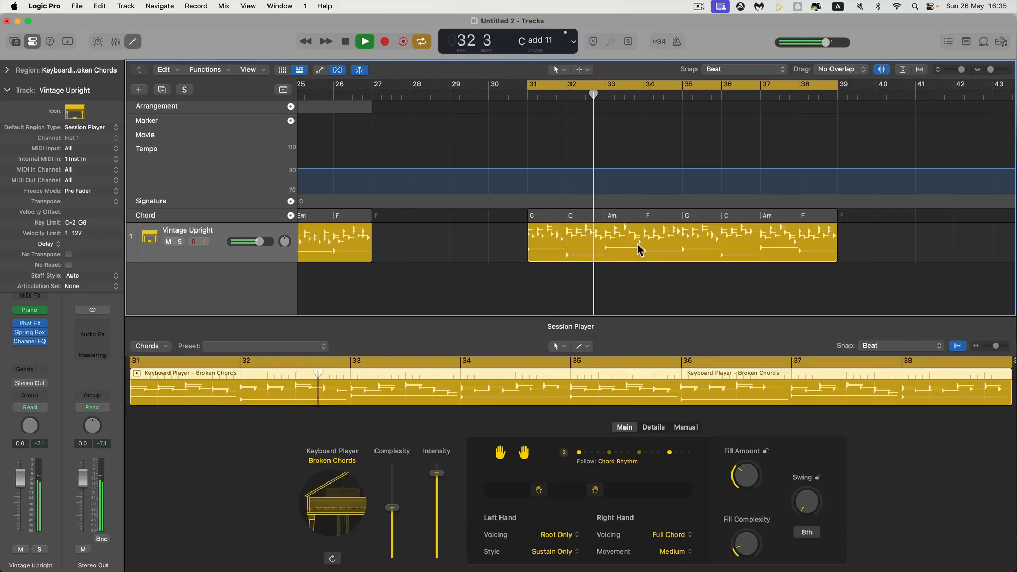
scroll(637, 249, "right", 3)
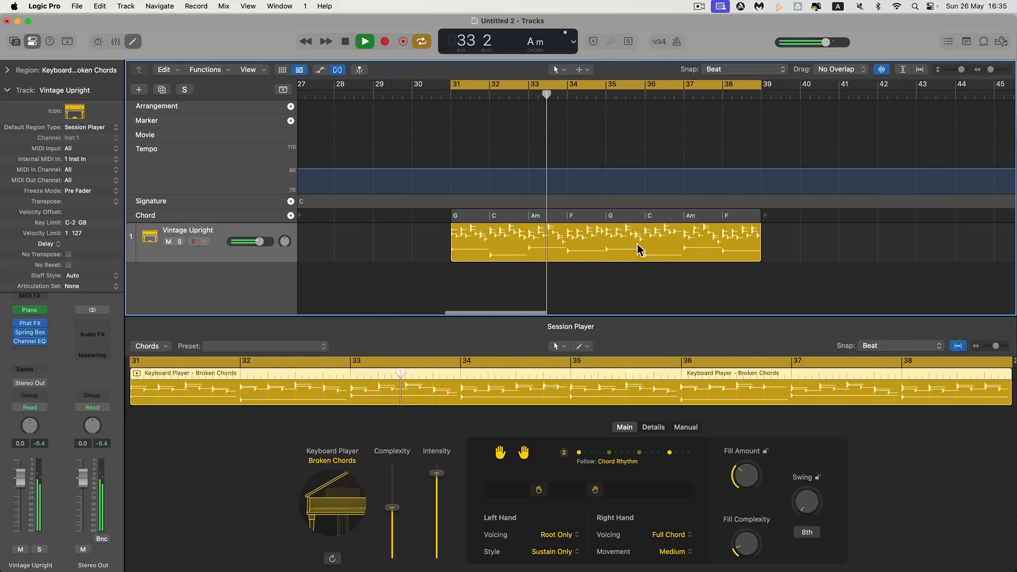
scroll(638, 248, "right", 1)
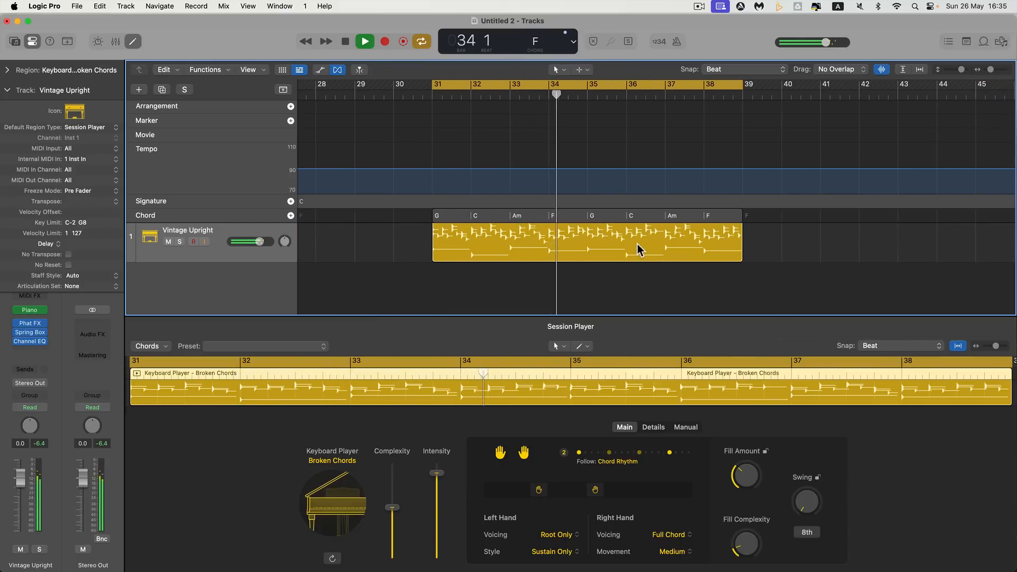
scroll(637, 246, "right", 2)
key("space")
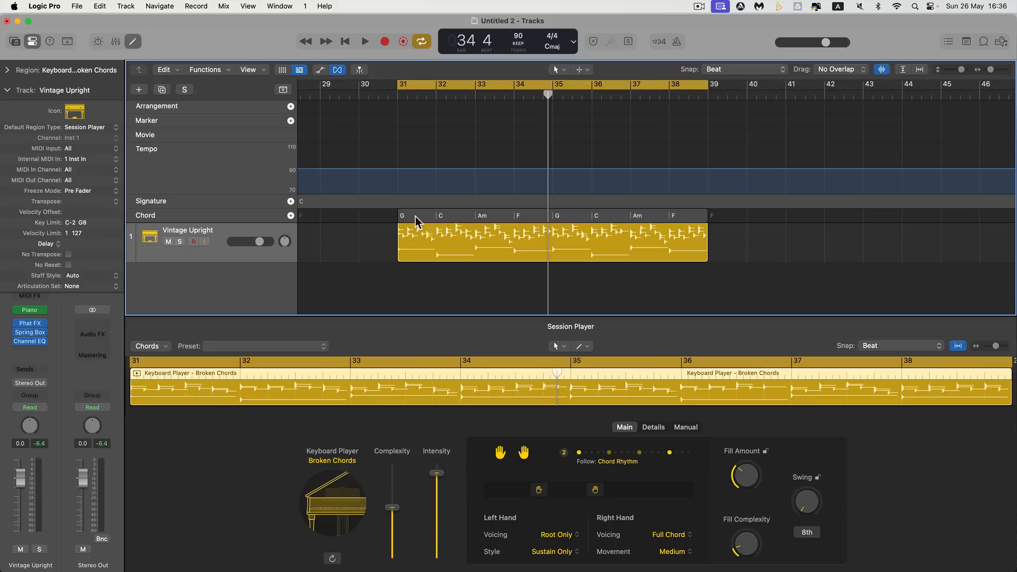
left_click(517, 254)
left_click(488, 221)
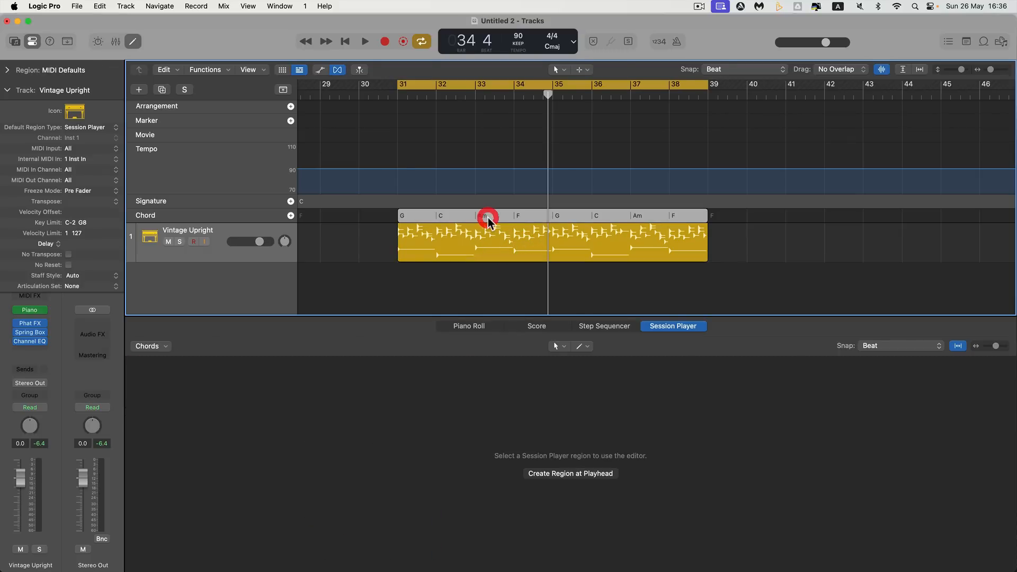
Paste the chords from the global chord track into the Session Player region spanning bars 31 to 39
left_click(500, 237)
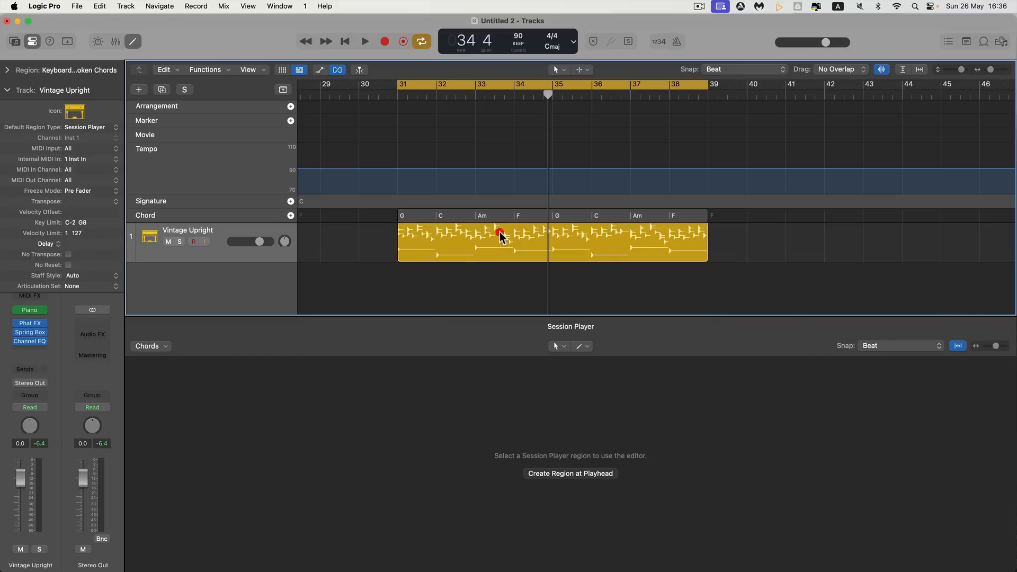
right_click(501, 237)
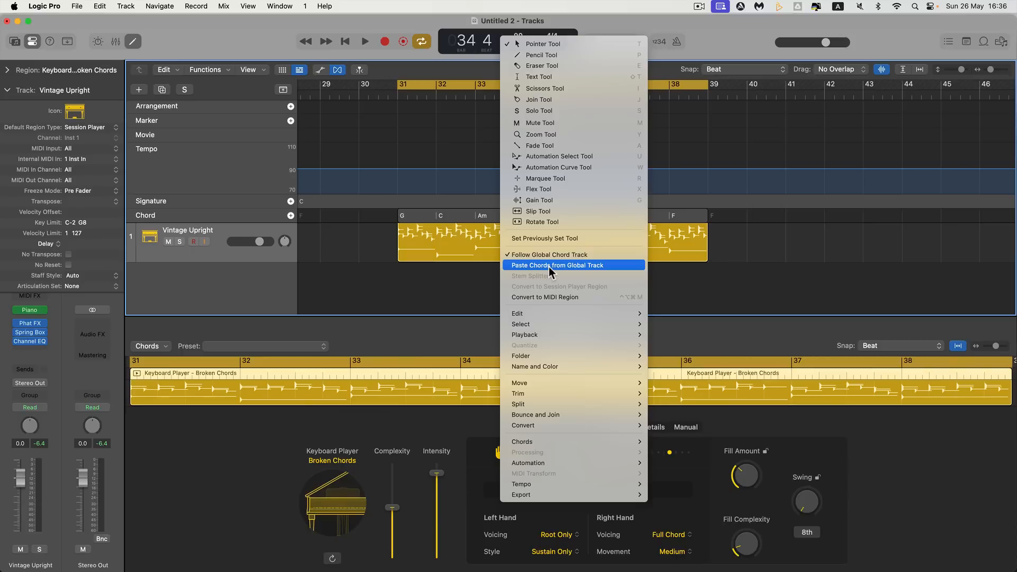
left_click(474, 238)
left_click(458, 220)
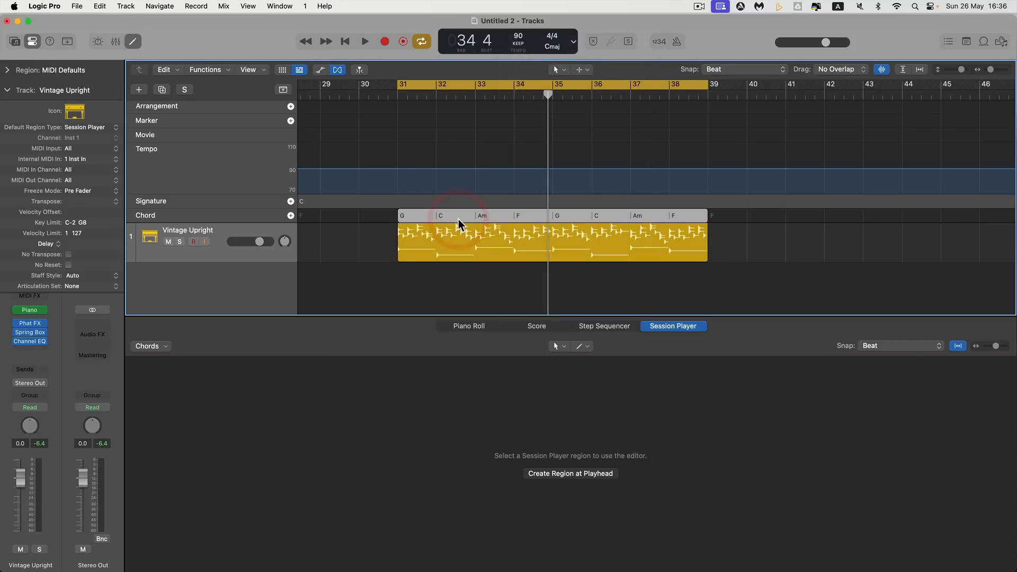
left_click(483, 242)
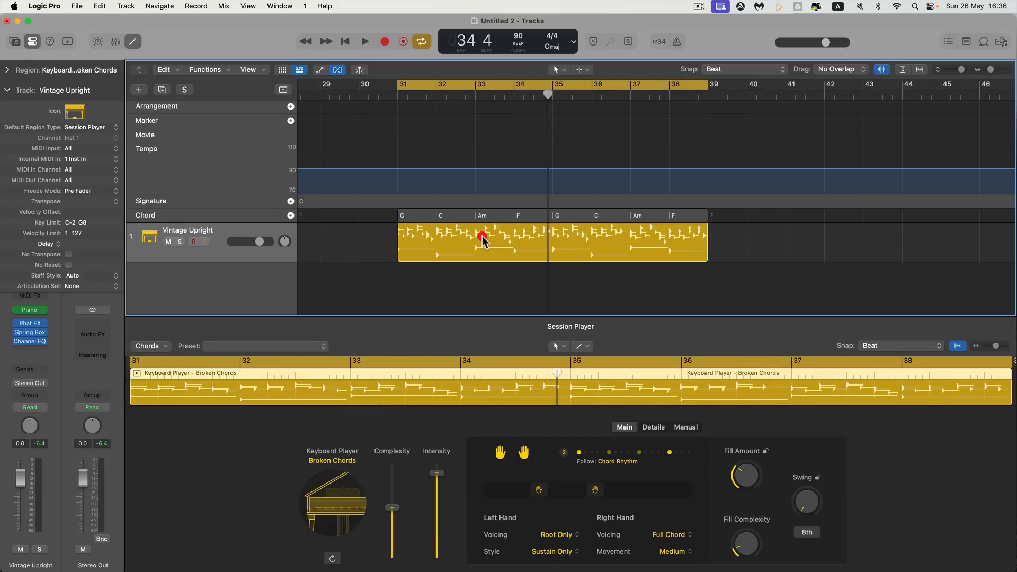
right_click(483, 240)
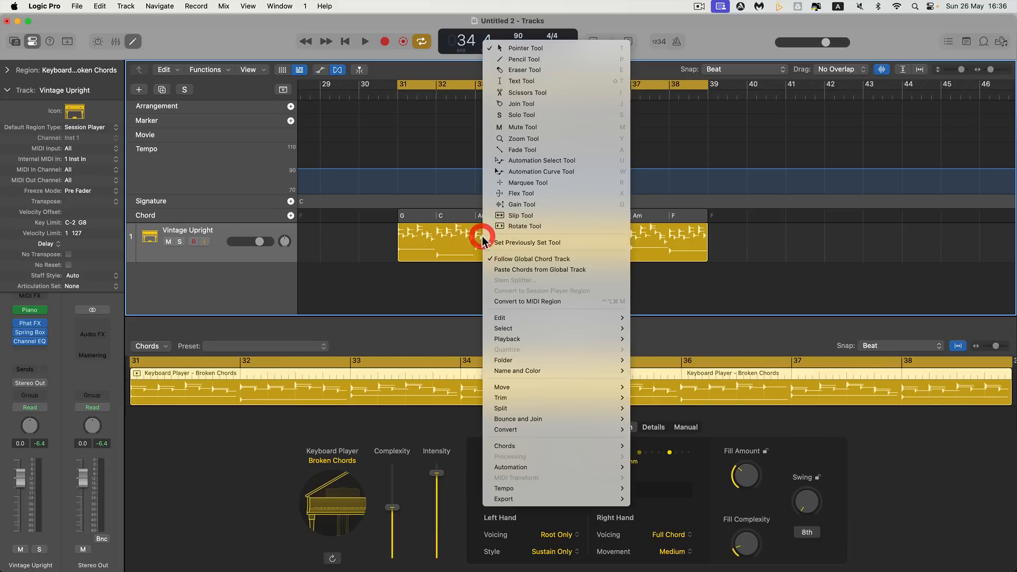
left_click(516, 268)
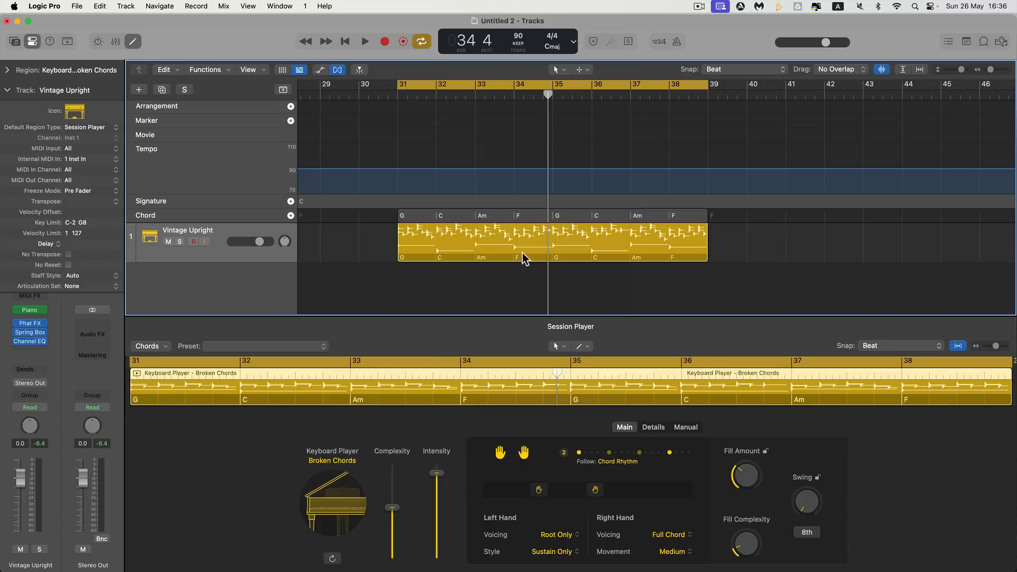
Copy the Session Player region with its embedded chords to bar 40 on the same track
scroll(490, 242, "right", 3)
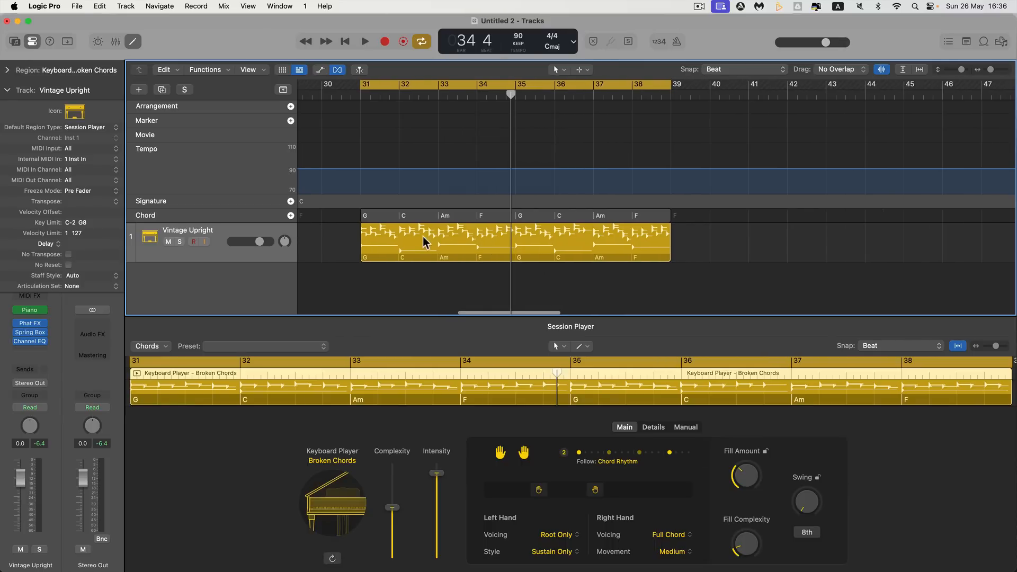
left_click_drag(416, 242, 760, 237)
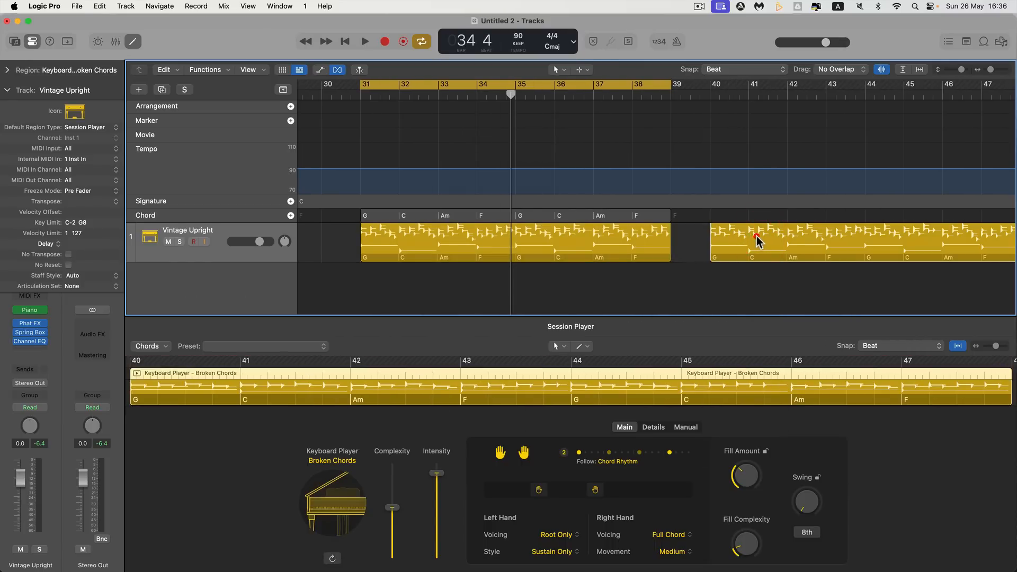
left_click(756, 236)
Set the original region at bar 31 to follow the global chord track again
left_click(609, 246)
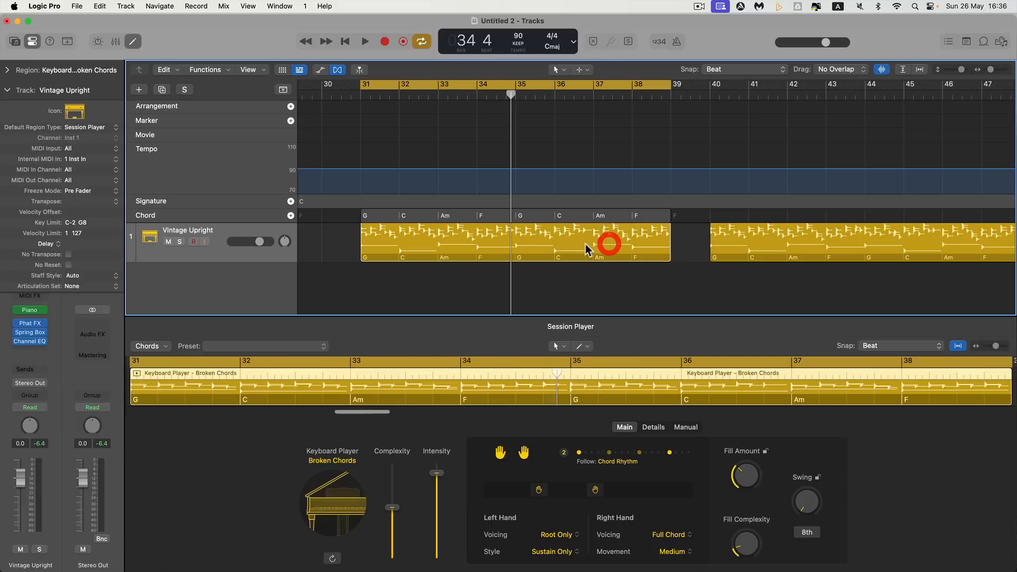
right_click(543, 243)
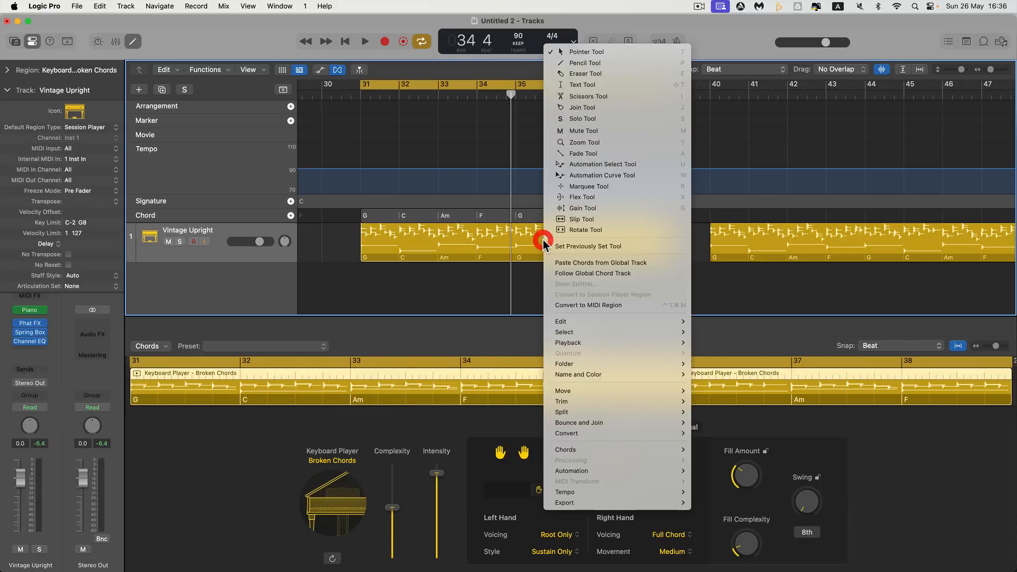
left_click(572, 274)
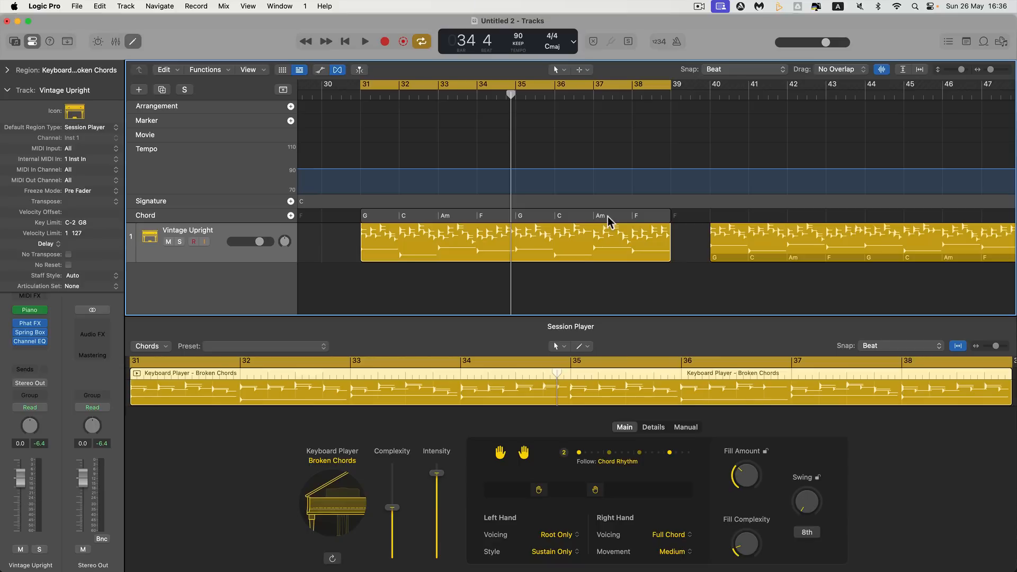
Play the region at bar 31 to hear it follow the global chord track, and stop playback partway through
left_click(408, 252)
key("space")
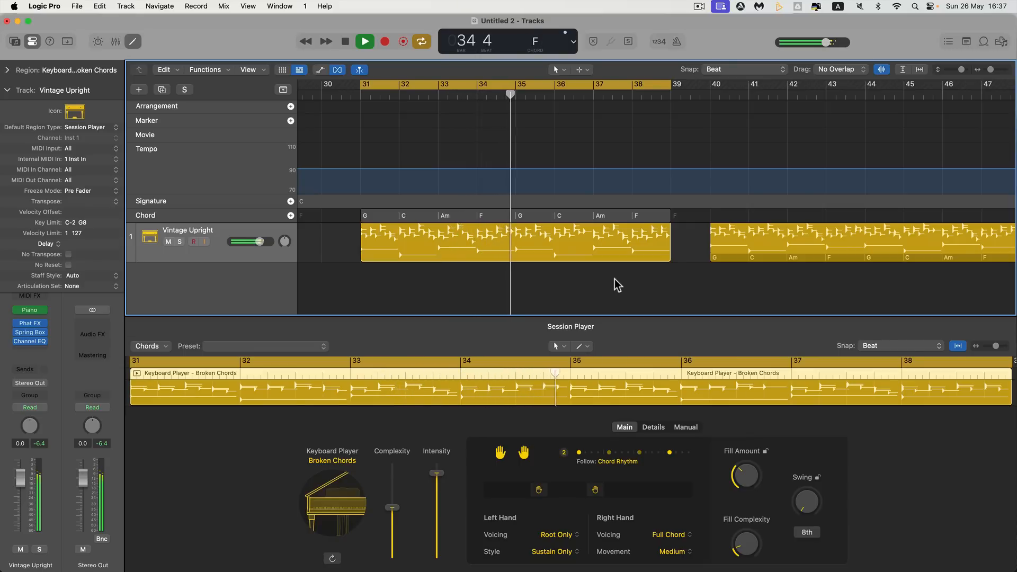
key("space")
Set the cycle range to the copied region at bars 40 to 48 and play its embedded chords
scroll(663, 271, "right", 3)
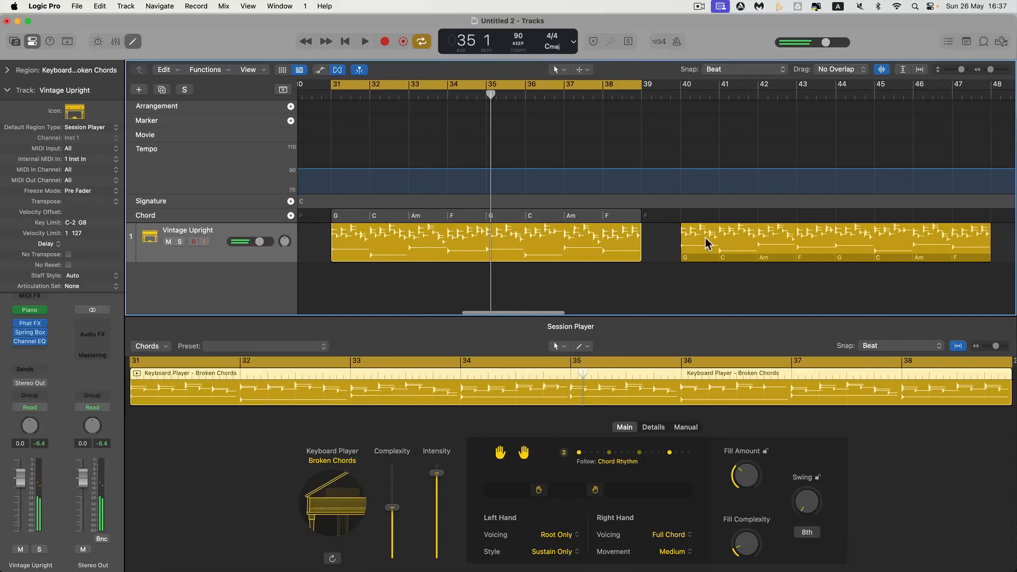
left_click(715, 237)
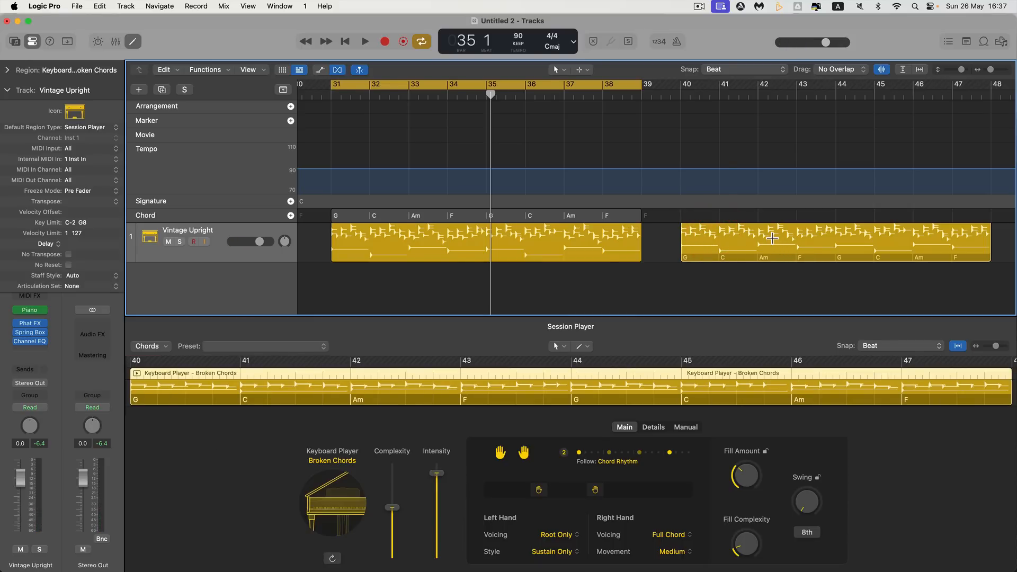
key("super+u")
key("space")
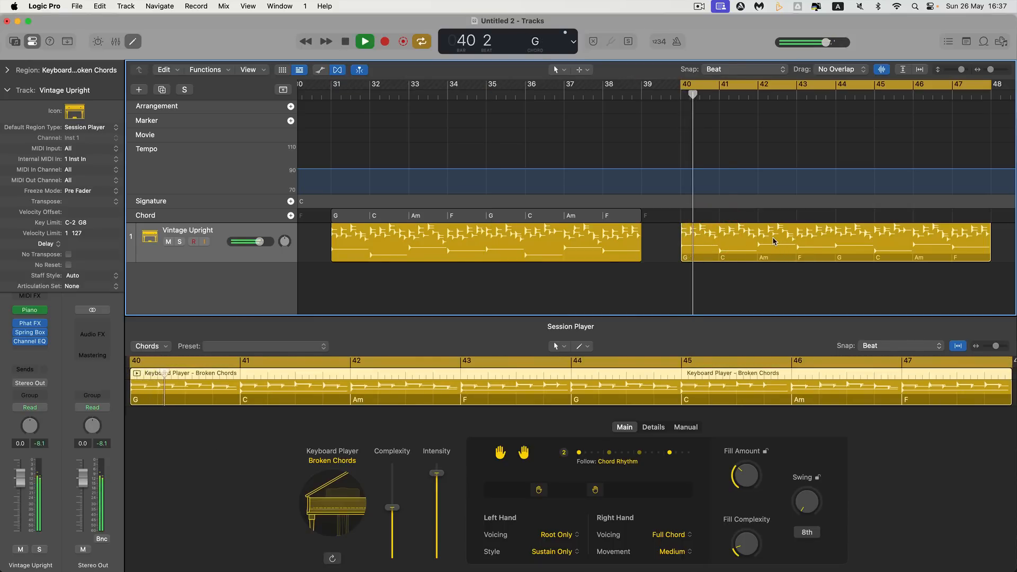
scroll(774, 242, "up", 2)
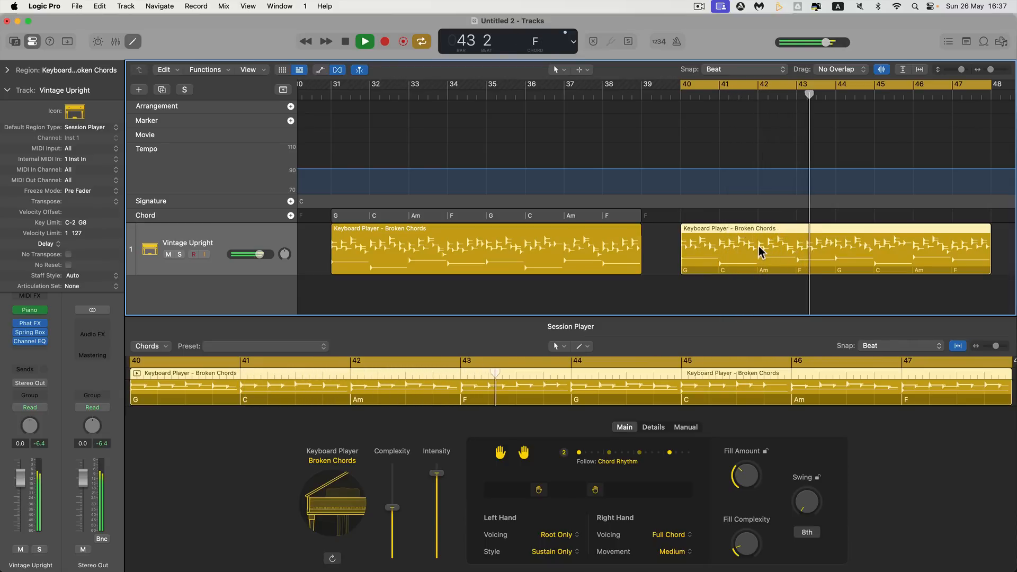
key("space")
Open the Loop Browser beside the copied region and set Sound Packs to Show All
scroll(758, 247, "right", 5)
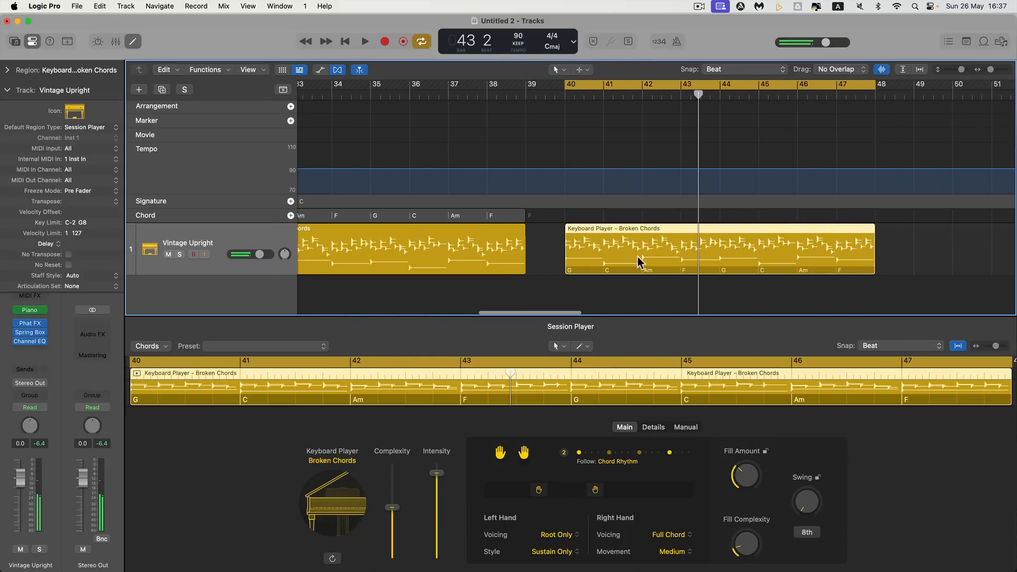
scroll(645, 258, "right", 8)
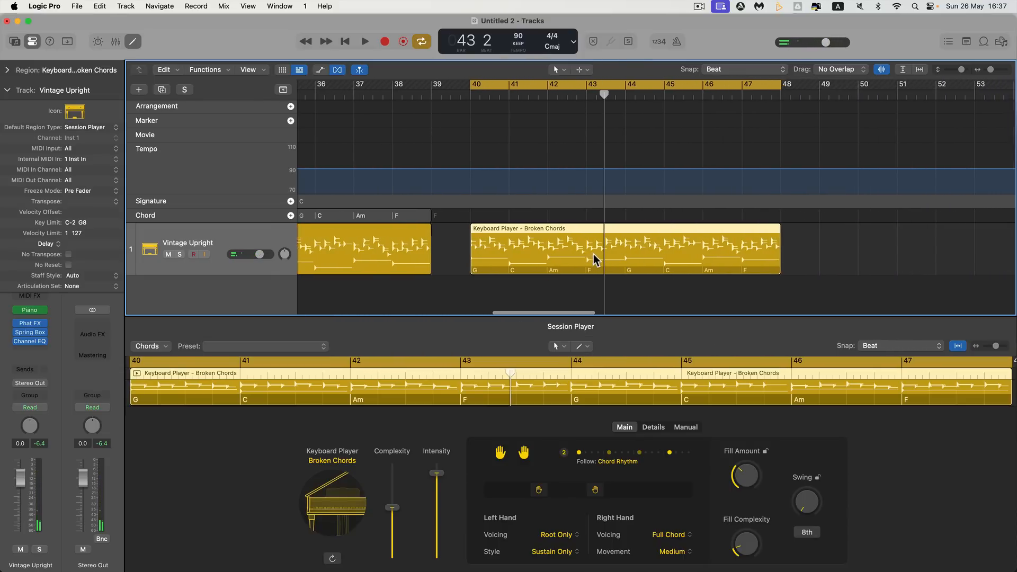
left_click(983, 41)
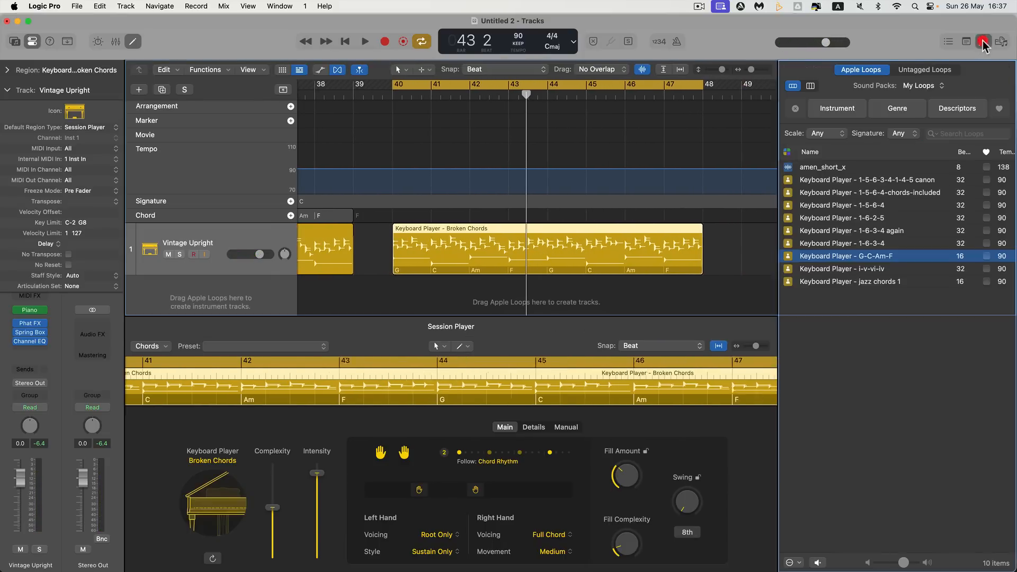
left_click(924, 85)
left_click(921, 69)
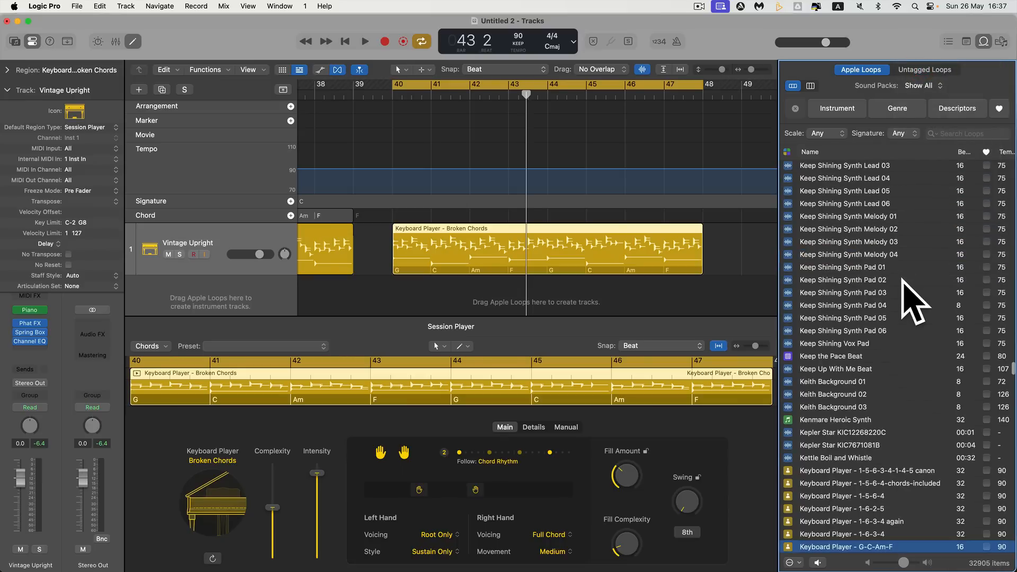
left_click(519, 247)
left_click_drag(518, 251, 913, 282)
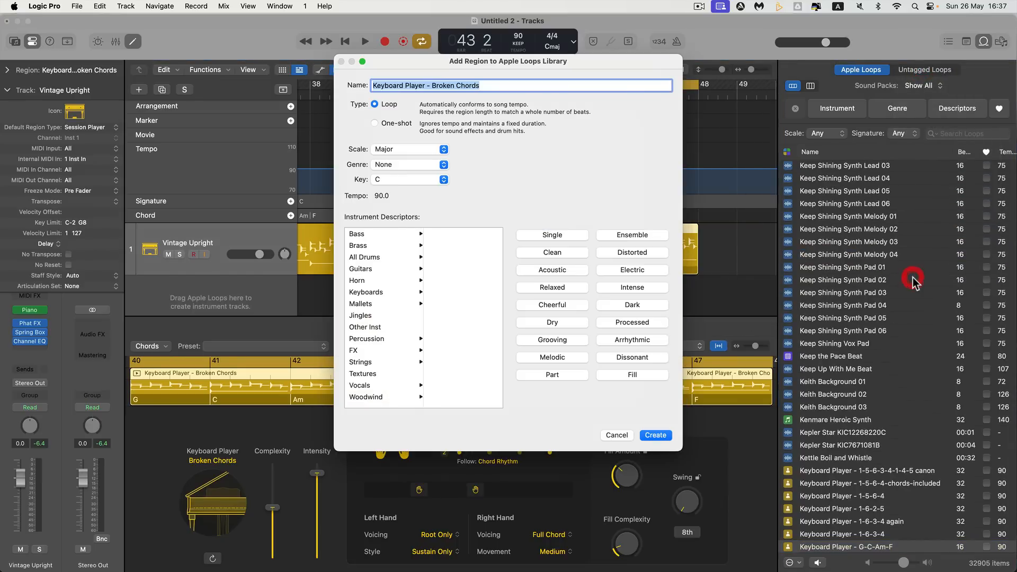
left_click(615, 435)
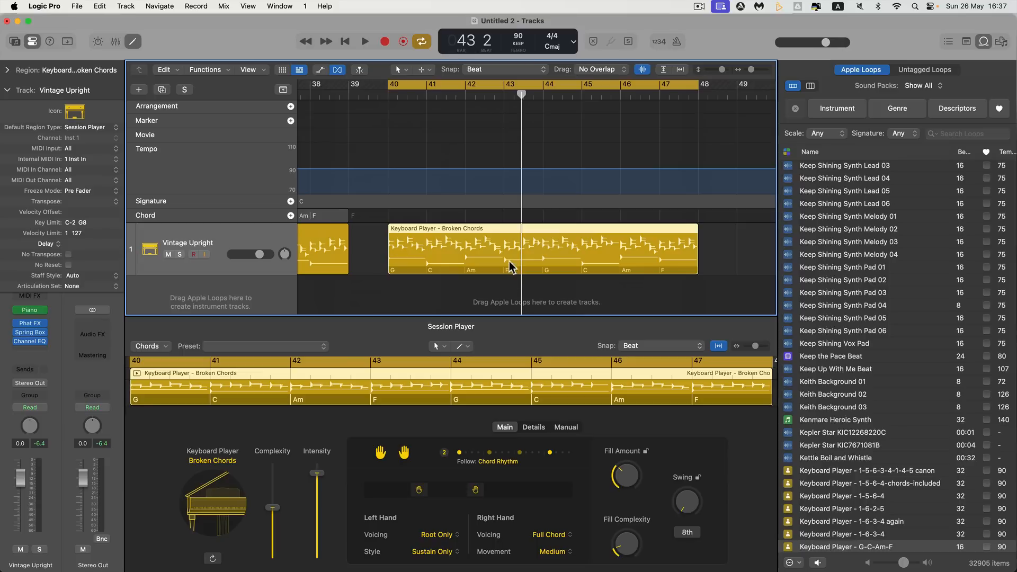
Turn Humanize down to its minimum in the copied region's performance details, and return to the main Session Player settings
left_click(534, 427)
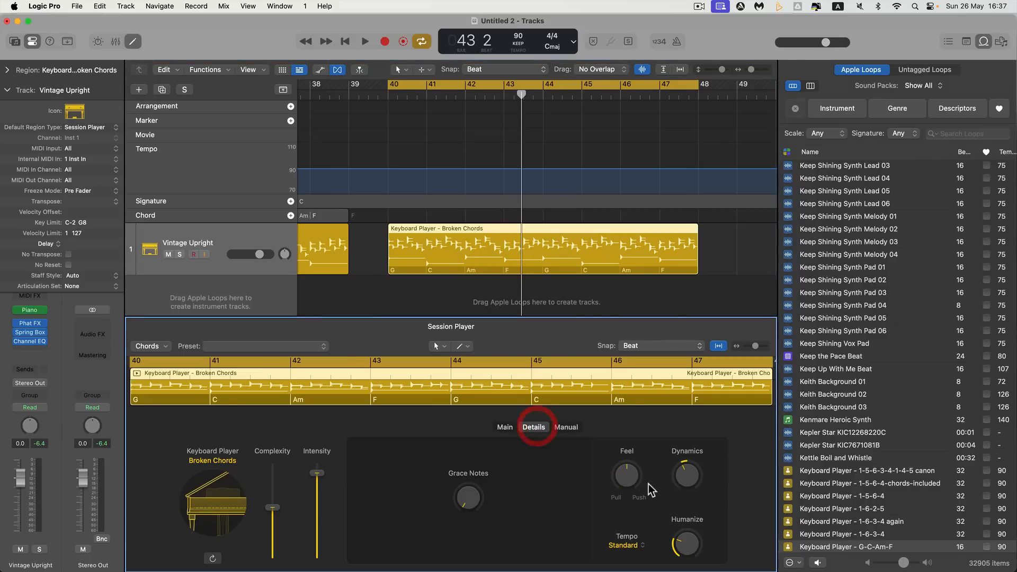
mouse_move(623, 475)
left_mouse_down()
mouse_move(617, 494)
mouse_move(651, 448)
mouse_move(622, 486)
left_mouse_up()
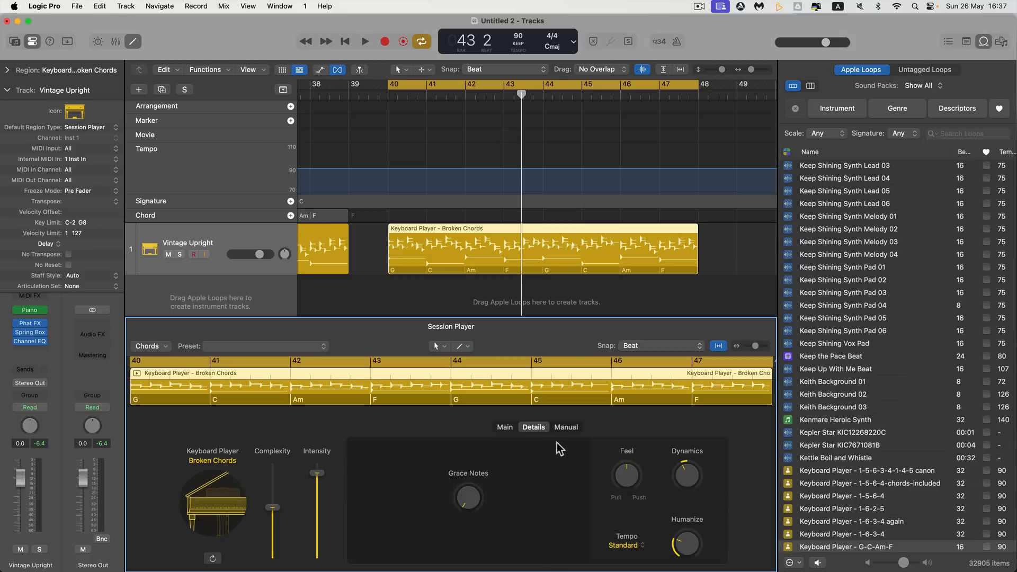
left_click_drag(686, 530, 692, 565)
left_click(505, 428)
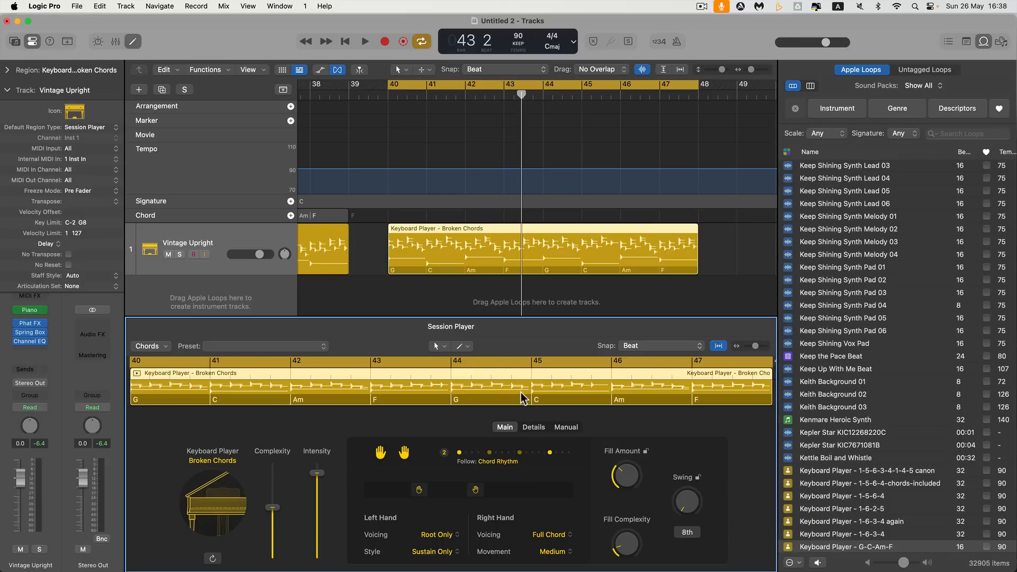
Add the region at bar 40 to the Apple Loops library and name the loop "Keyboard Player - G-C-Am-F again"
left_click(529, 244)
left_click_drag(529, 247, 936, 281)
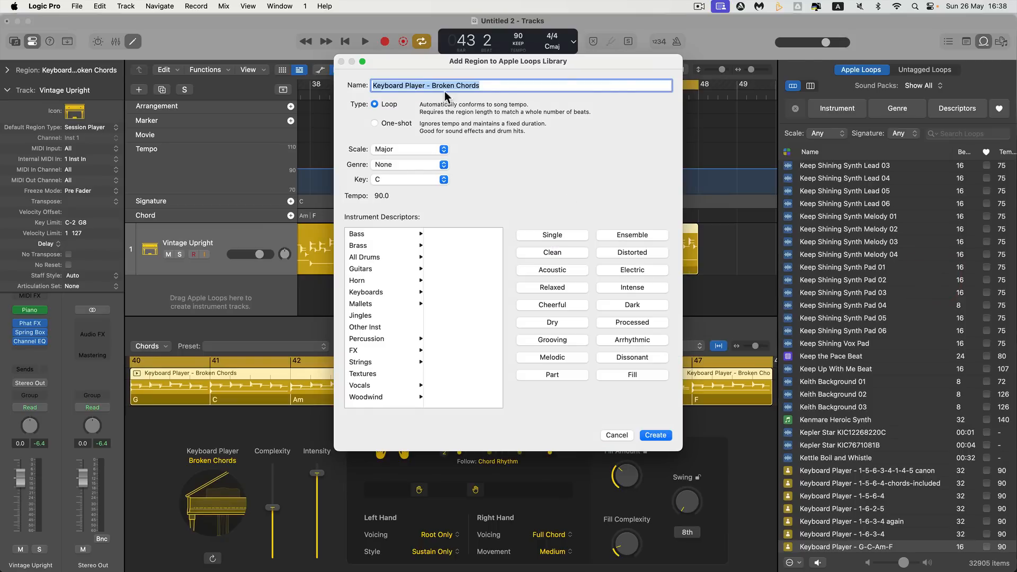
left_click_drag(431, 86, 504, 86)
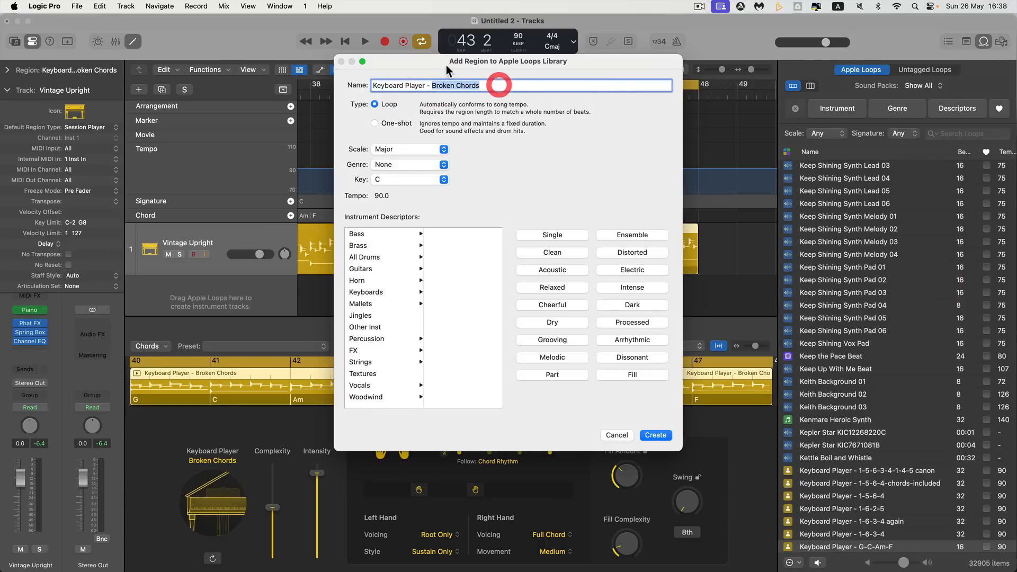
left_click_drag(448, 71, 430, 336)
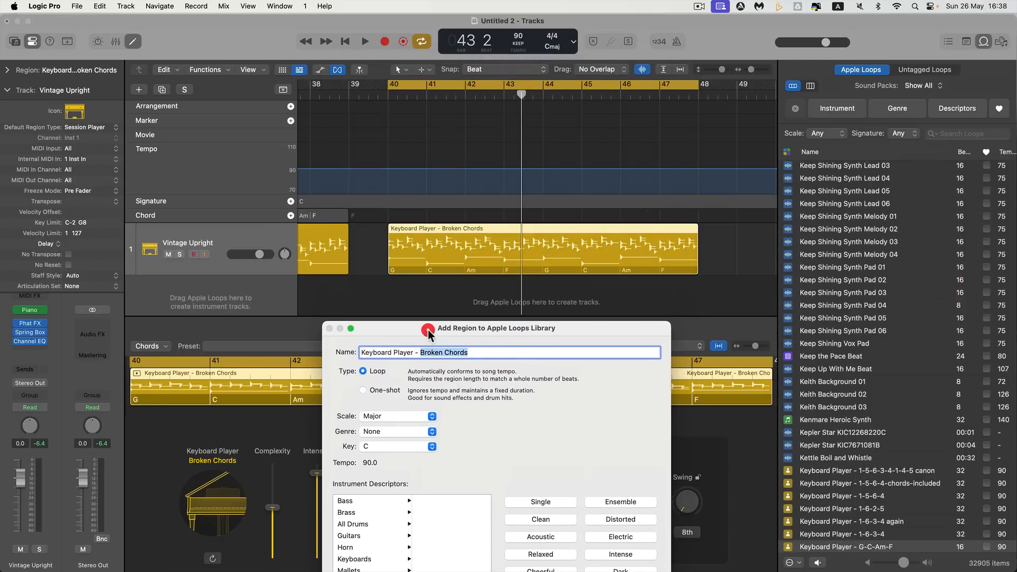
type("G-C-Am-F agai")
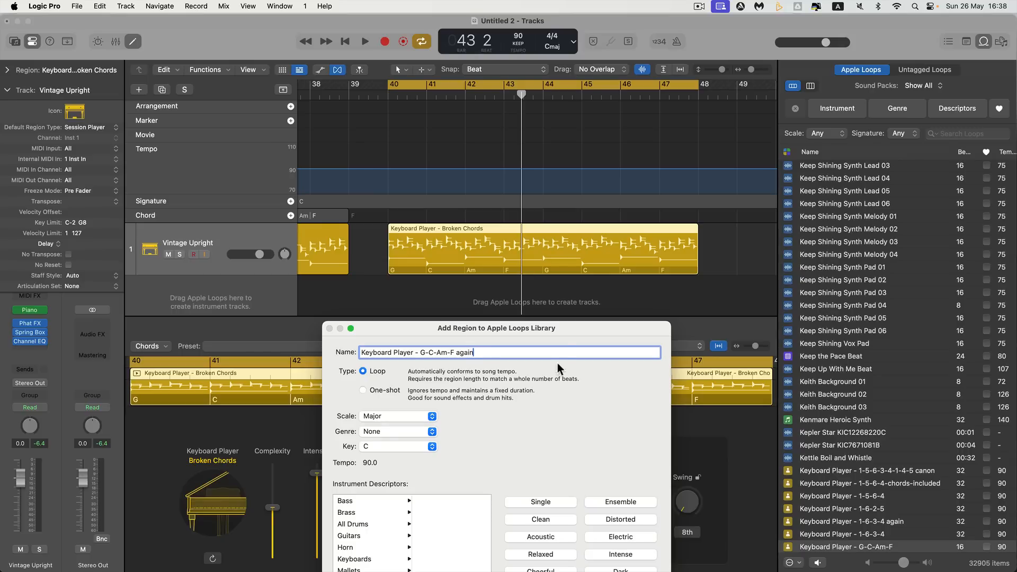
Set the new loop's key to G and move the dialog clear of the region's chords
left_click_drag(563, 331, 535, 117)
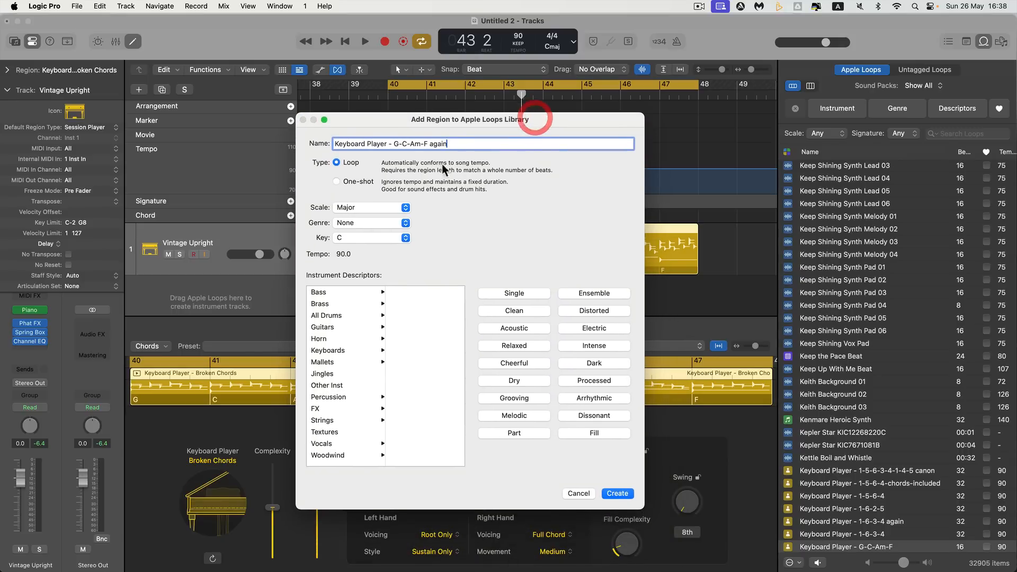
mouse_move(418, 123)
left_mouse_down()
mouse_move(643, 418)
mouse_move(504, 203)
mouse_move(665, 362)
mouse_move(425, 112)
left_mouse_up()
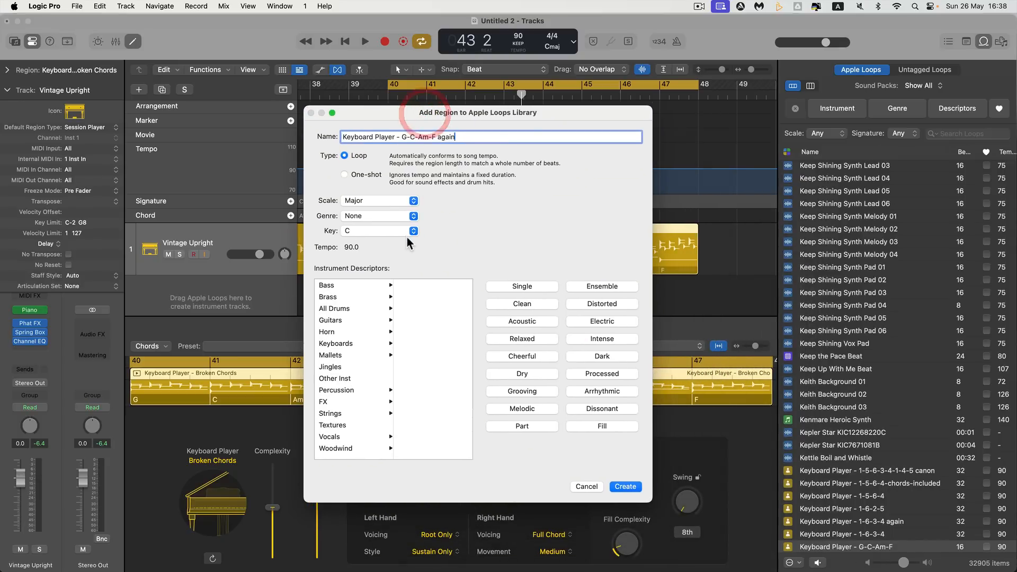
left_click(408, 233)
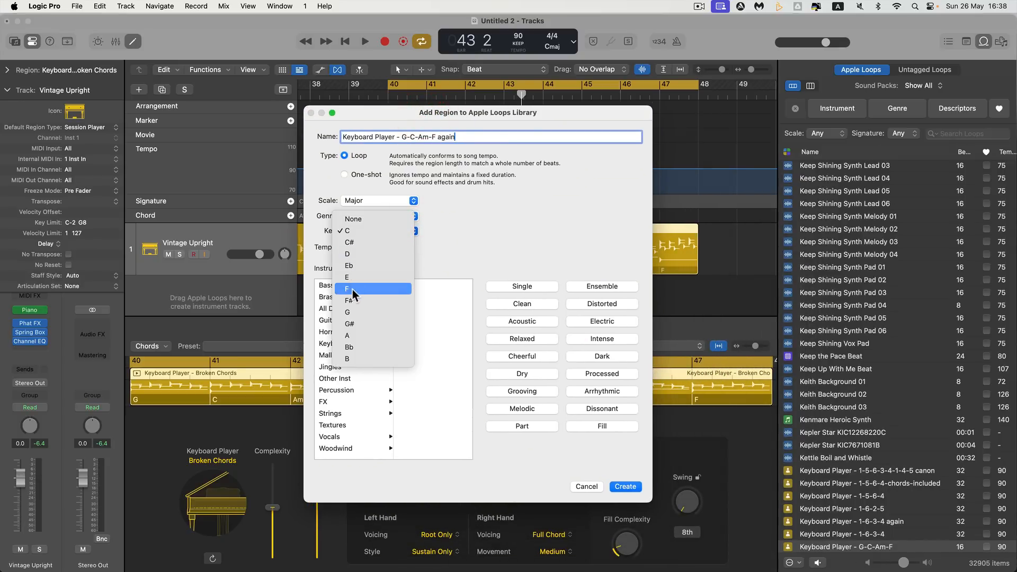
left_click(353, 313)
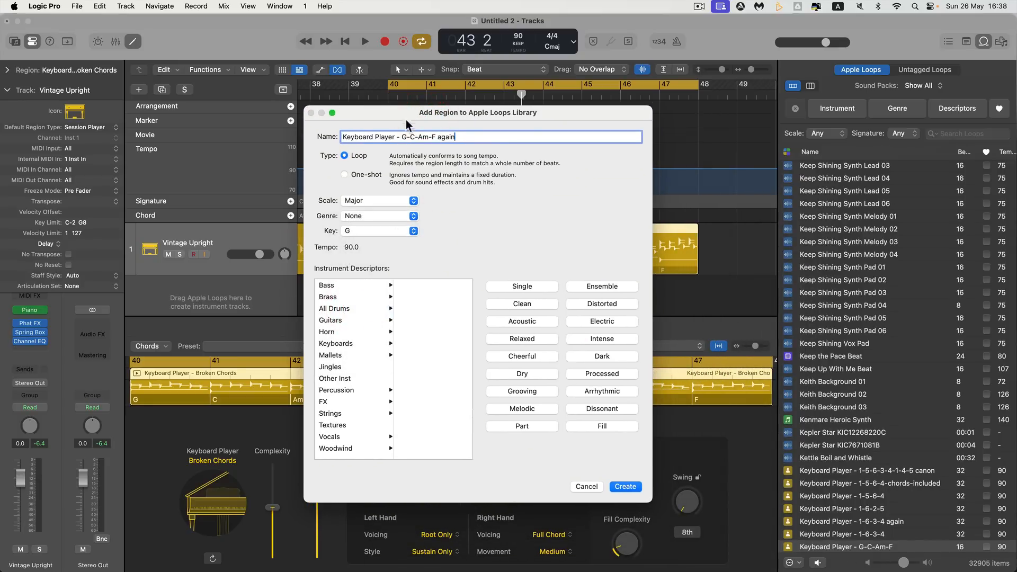
left_click_drag(405, 114, 441, 297)
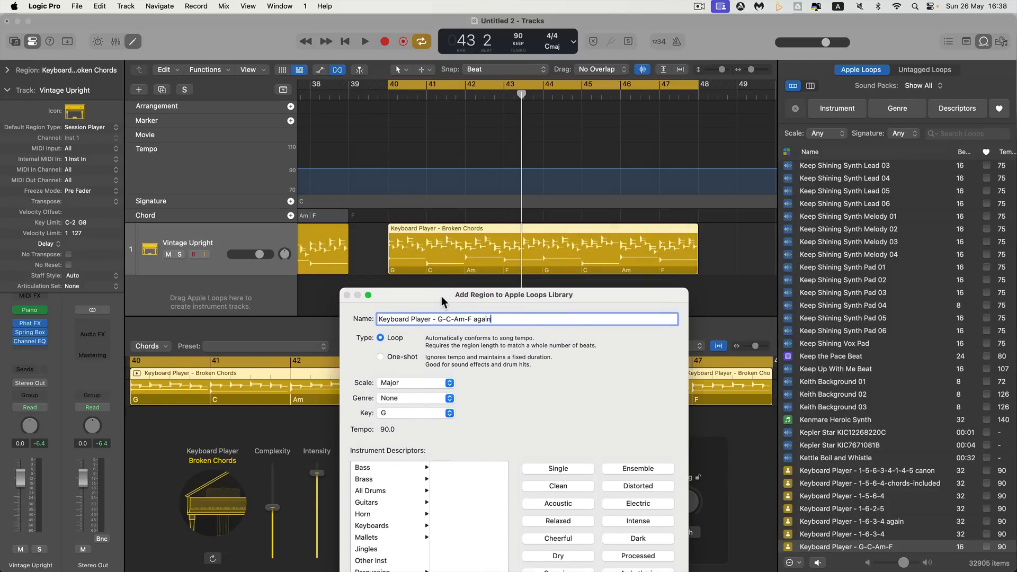
Rename the new loop "Keyboard Player - 1-4-2-7" and create it in the Apple Loops library
left_click(170, 350)
left_click_drag(437, 318, 506, 319)
type("1-")
left_click_drag(510, 298, 494, 127)
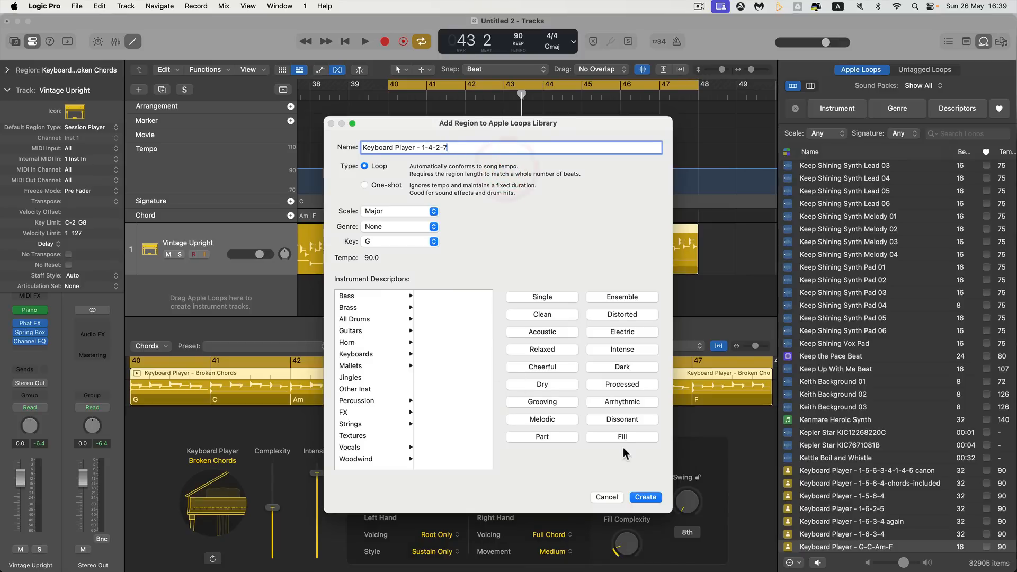
left_click(645, 497)
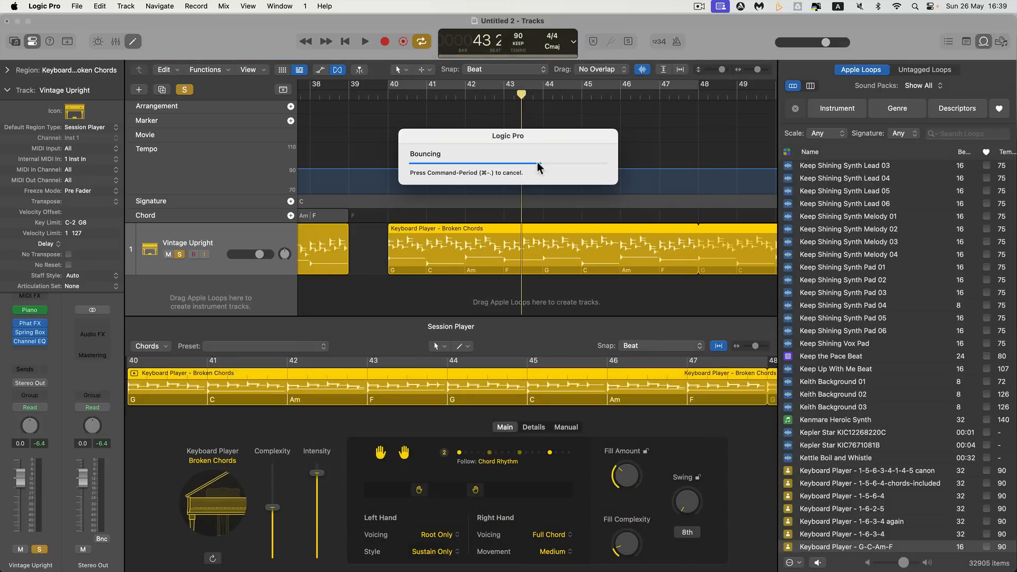
Limit the Loop Browser's sound packs to My Loops
scroll(924, 89, "down", 1)
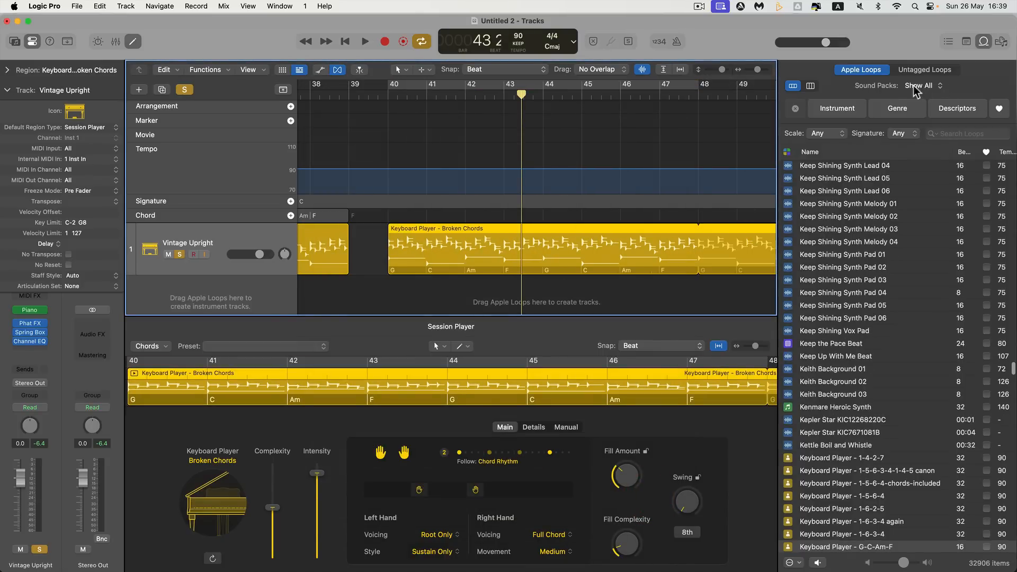
left_click(921, 86)
left_click(946, 106)
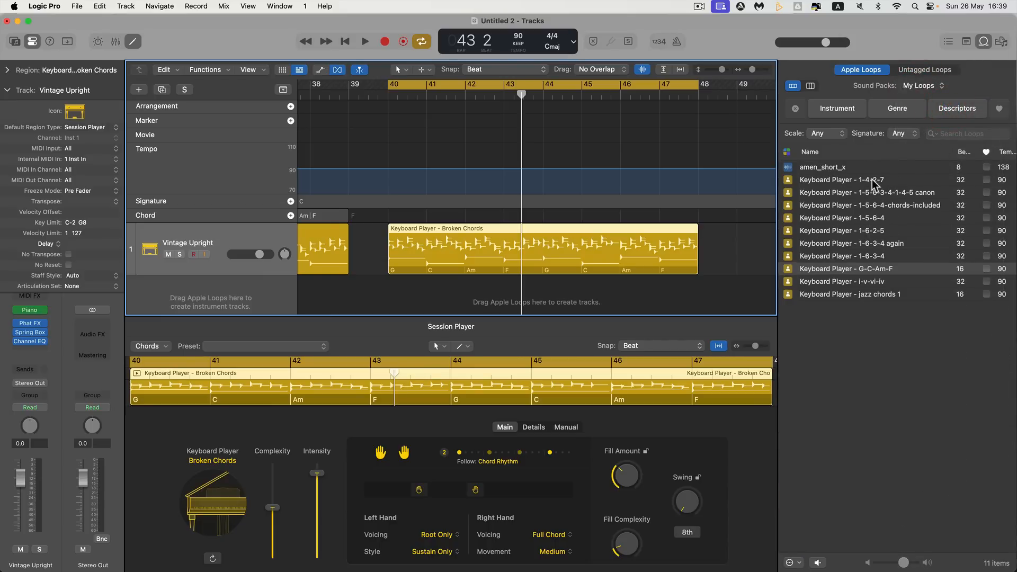
Preview the "Keyboard Player - 1-4-2-7" loop from the Loop Browser
scroll(679, 215, "right", 5)
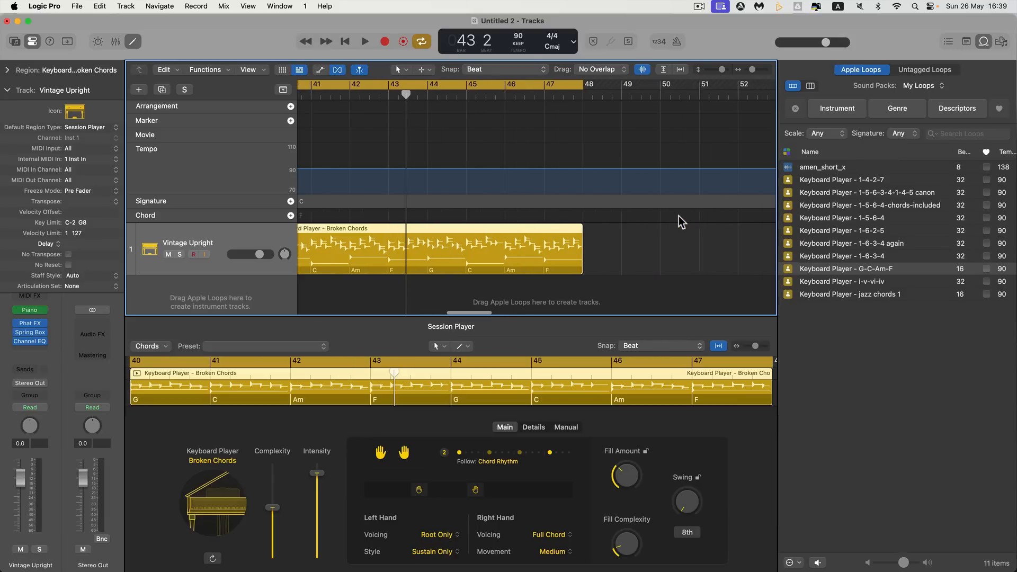
scroll(683, 215, "right", 2)
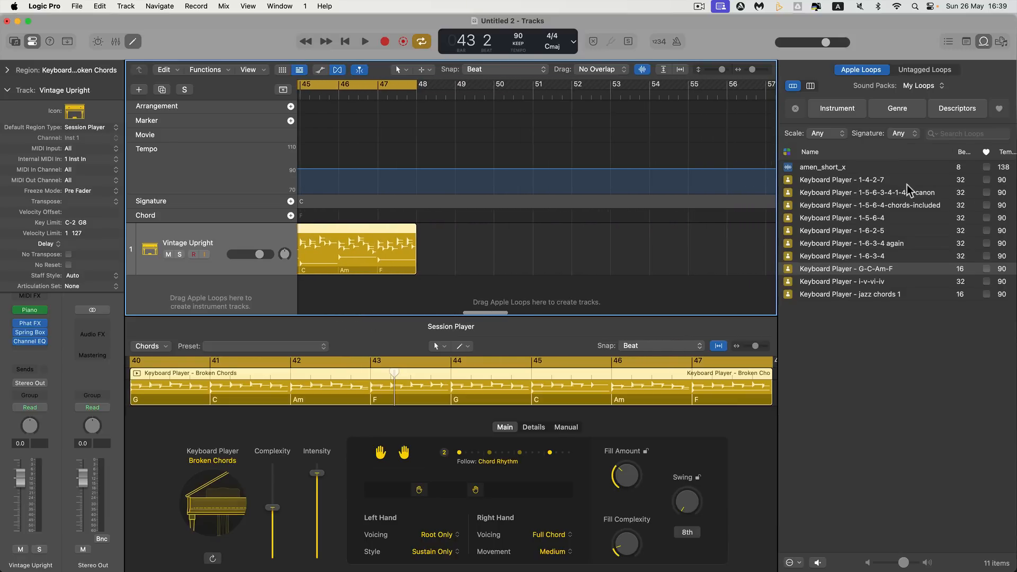
left_click(865, 181)
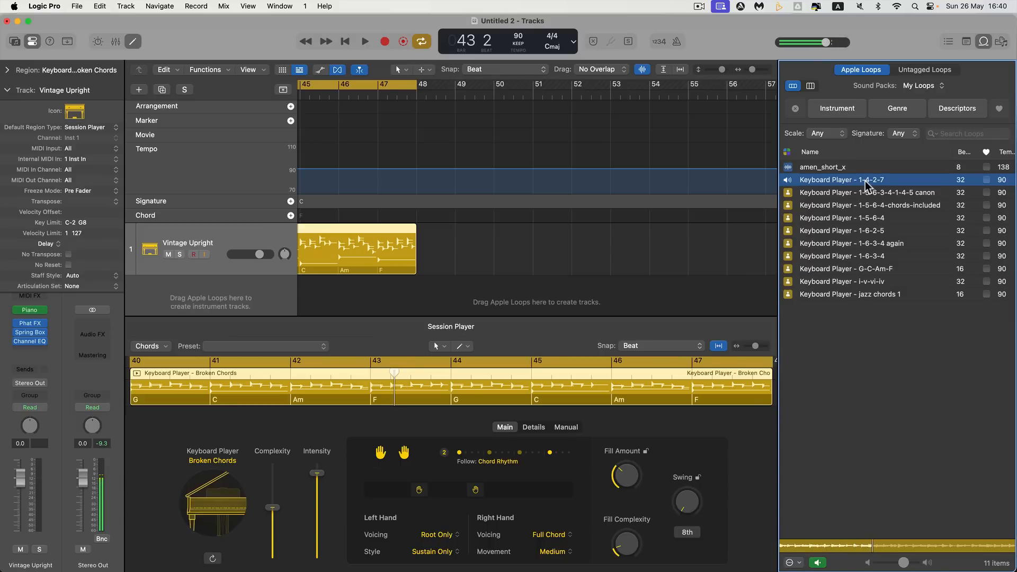
key("space")
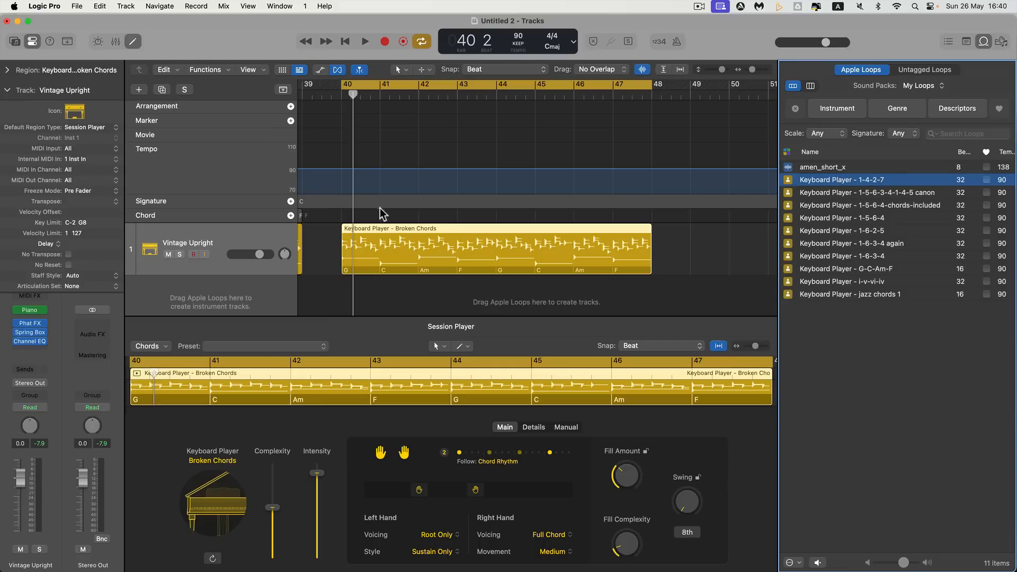
Place the "Keyboard Player - 1-4-2-7" loop on the Vintage Upright track at bar 51
left_click(309, 203)
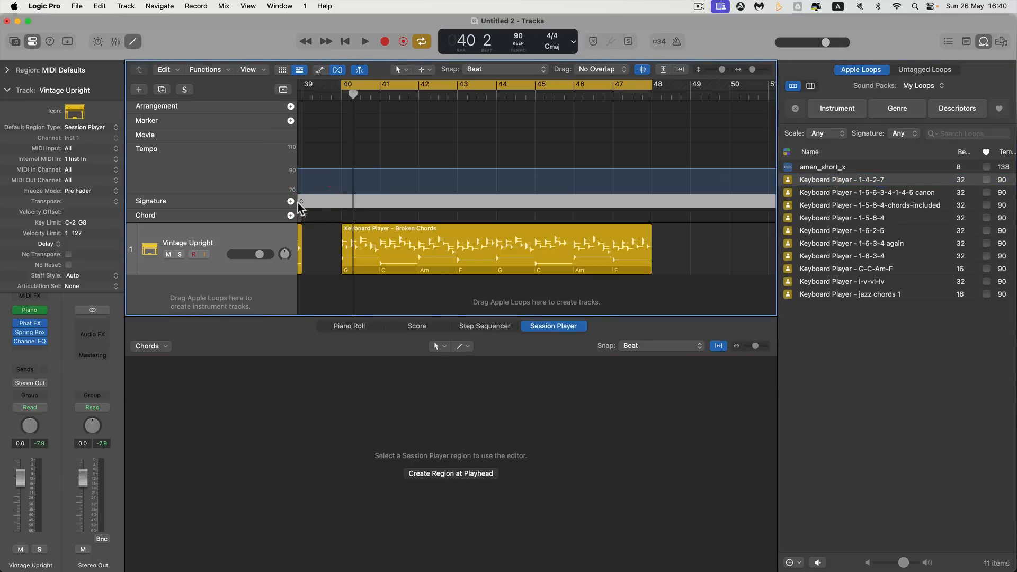
scroll(310, 205, "right", 5)
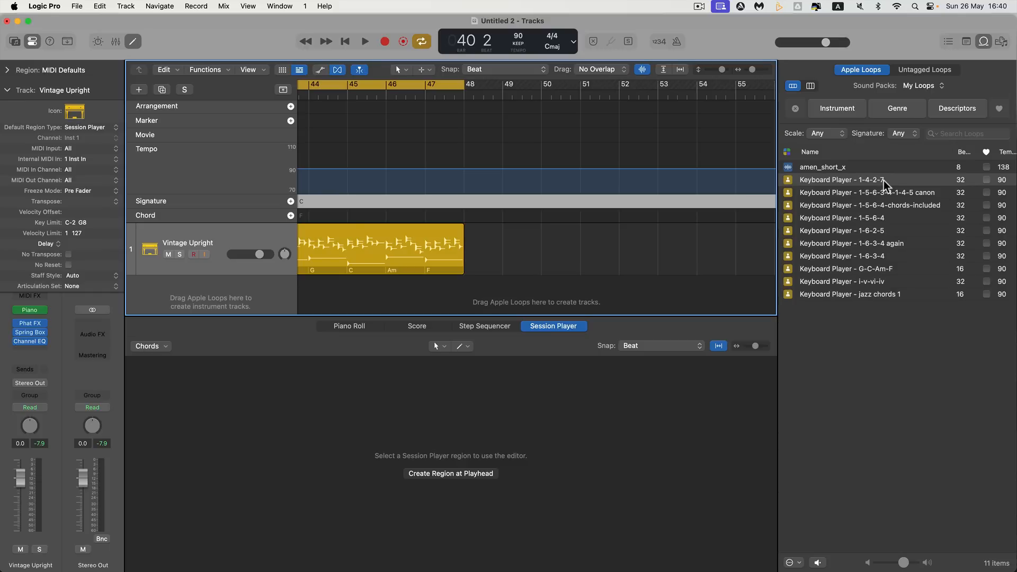
left_click_drag(883, 180, 589, 233)
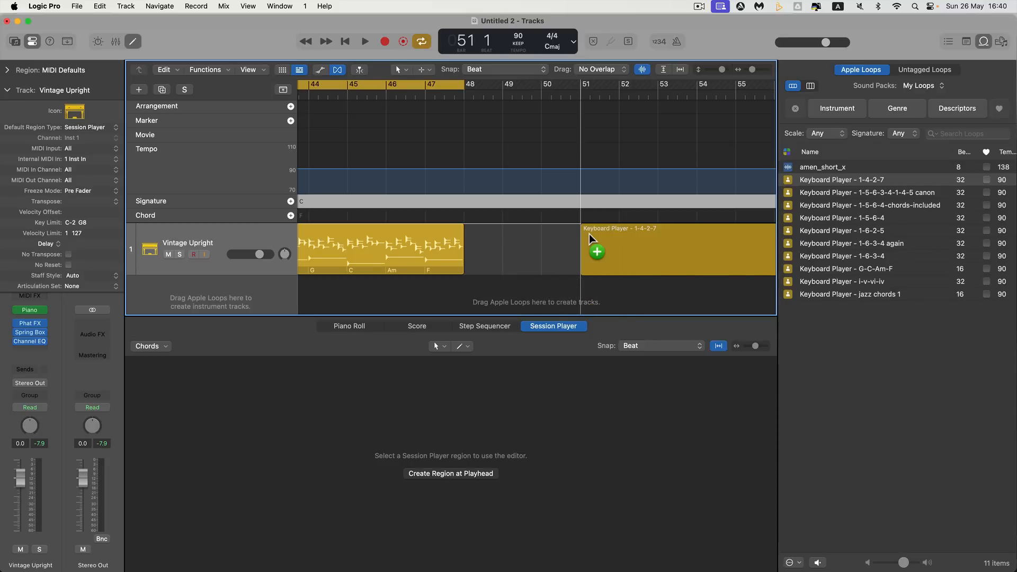
left_click_drag(589, 234, 589, 233)
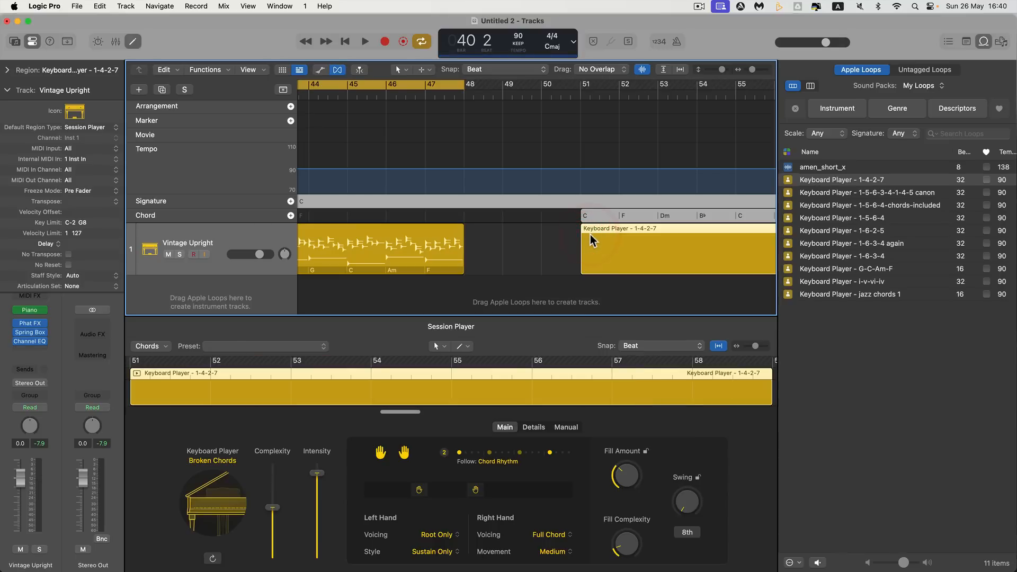
Set the playhead to the start of the new region at bar 51 and turn off cycle mode
scroll(589, 238, "right", 1)
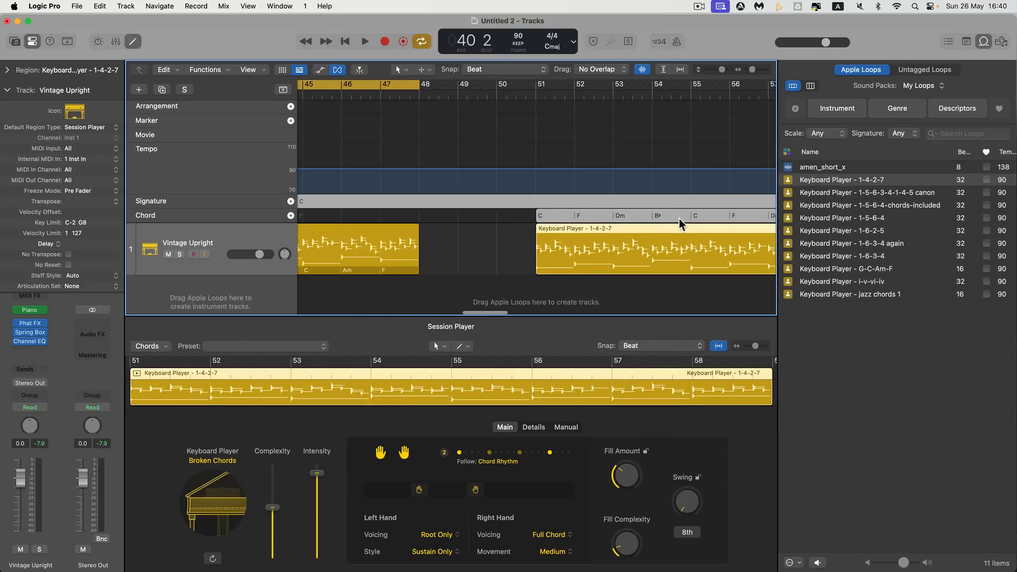
left_click(536, 94)
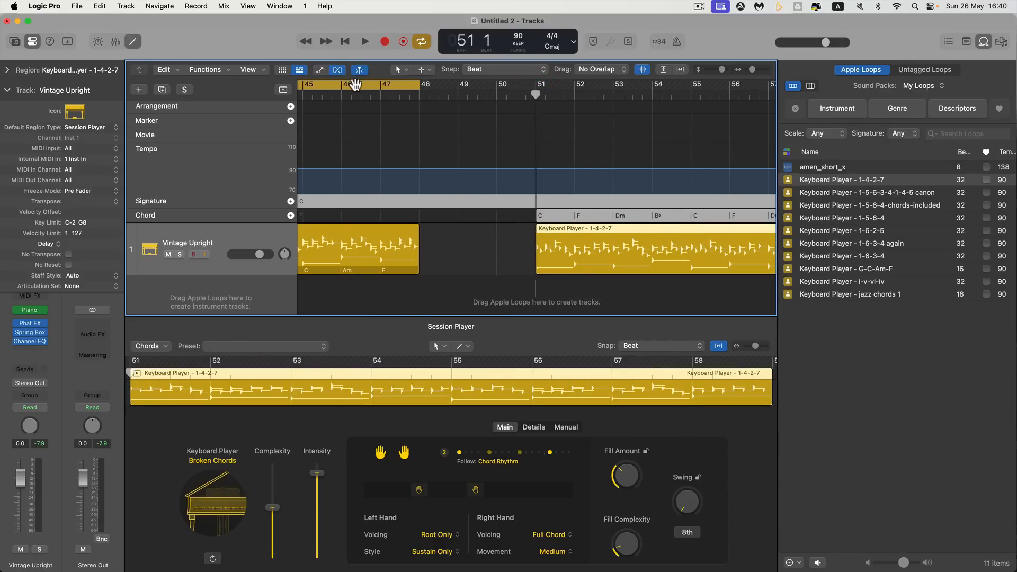
left_click(355, 85)
scroll(626, 222, "right", 1)
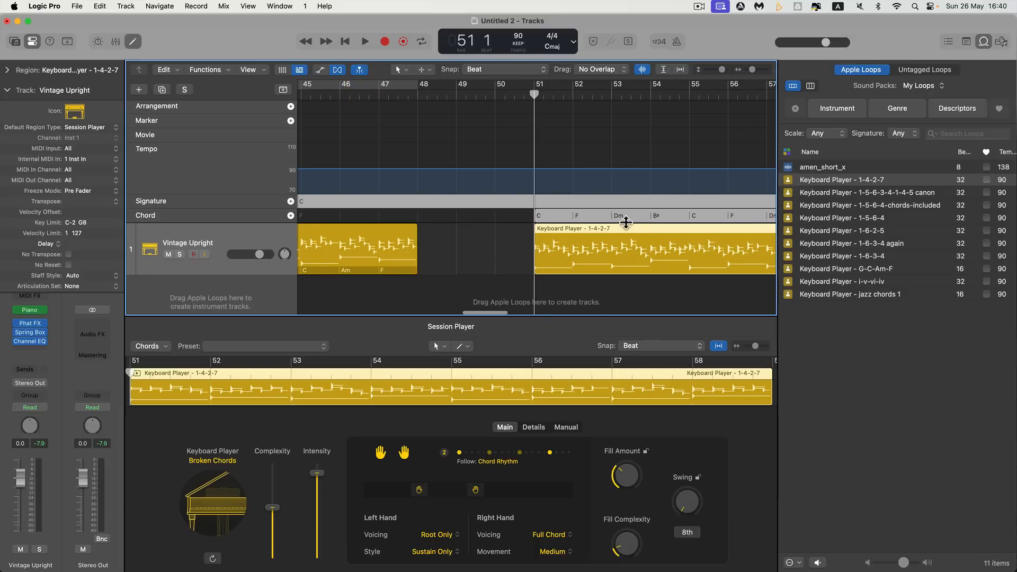
scroll(644, 218, "right", 3)
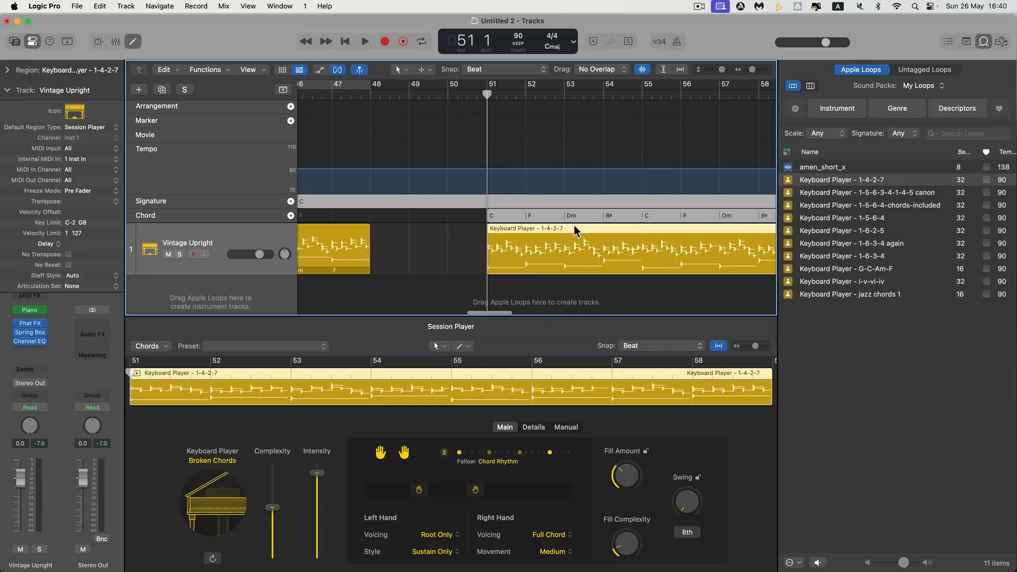
Play the new loop region from bar 51 through its first four chords
key("space")
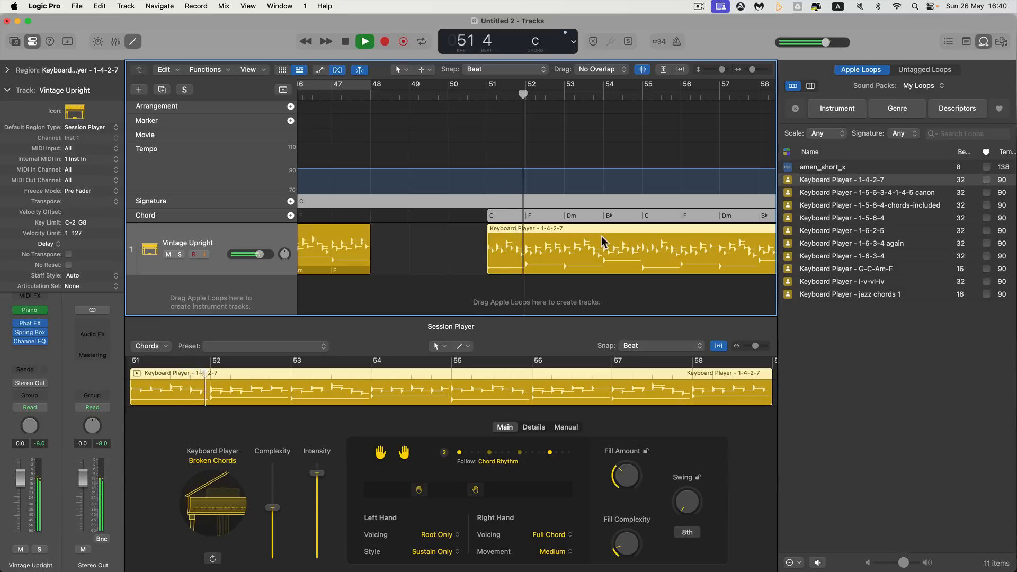
scroll(602, 242, "right", 4)
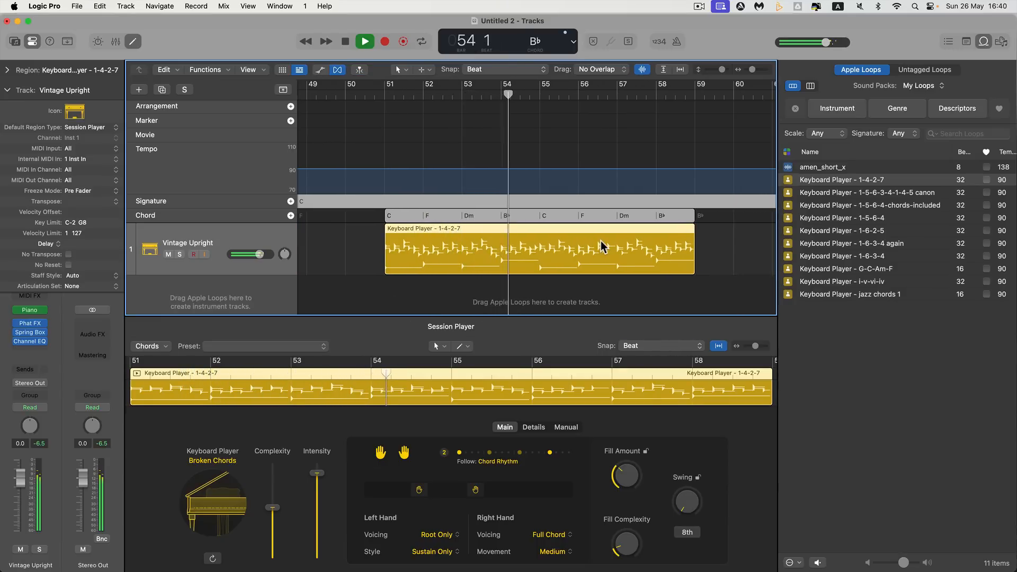
key("space")
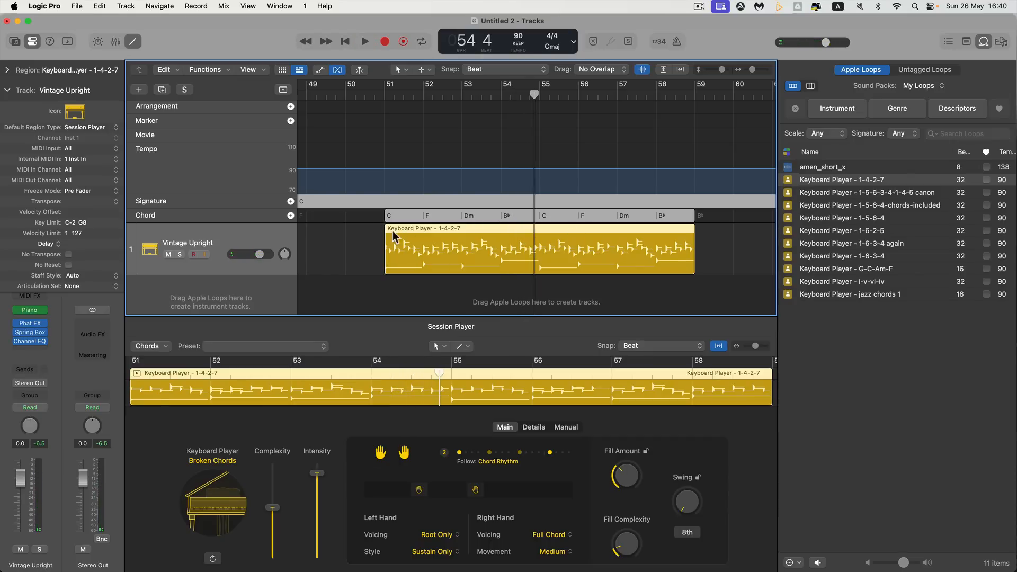
Move the playhead to bar 54, examine the settings of the B♭ chord there, and close them
left_click(506, 216)
left_click_drag(536, 95, 503, 104)
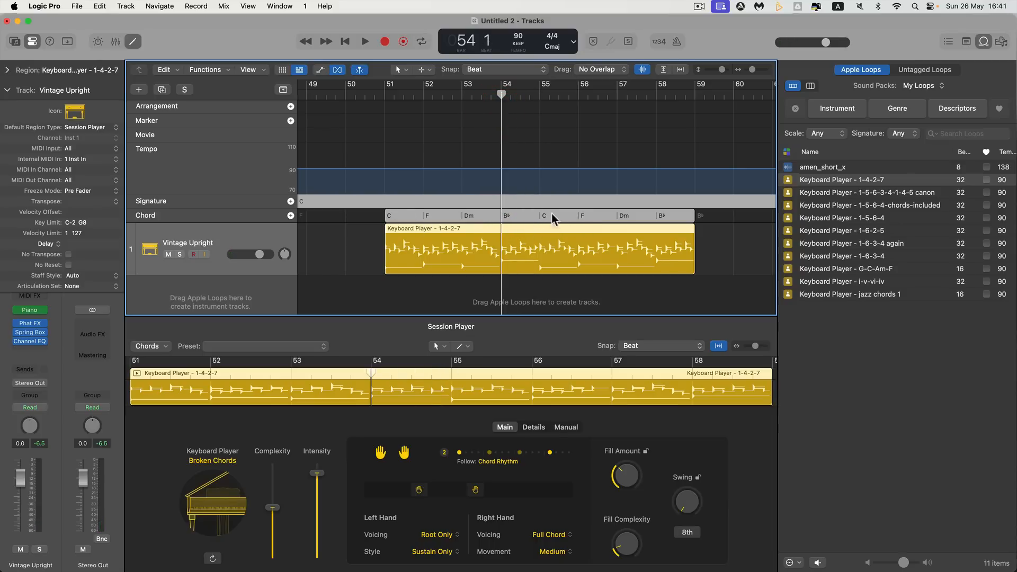
left_click(506, 218)
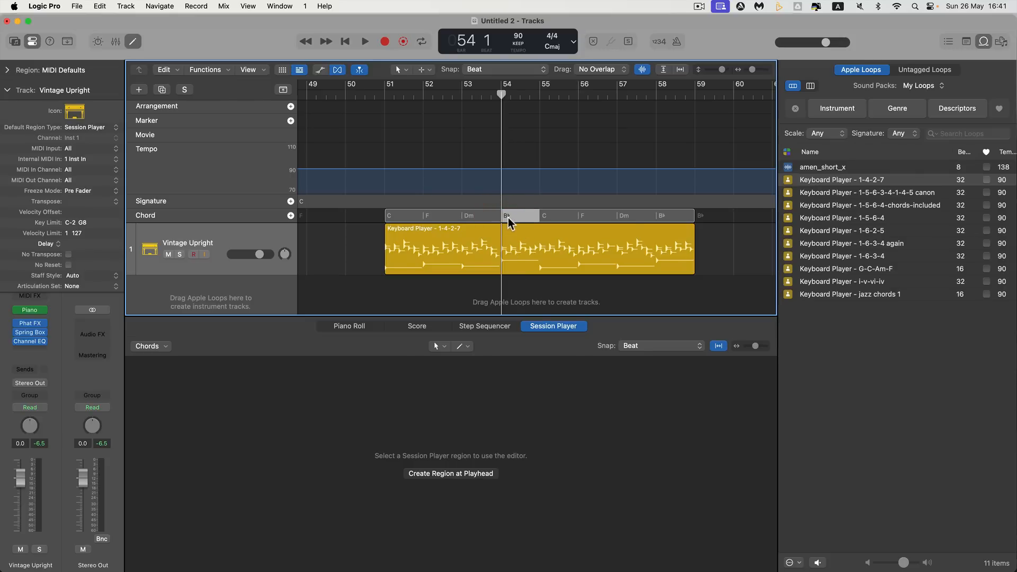
right_click(507, 217)
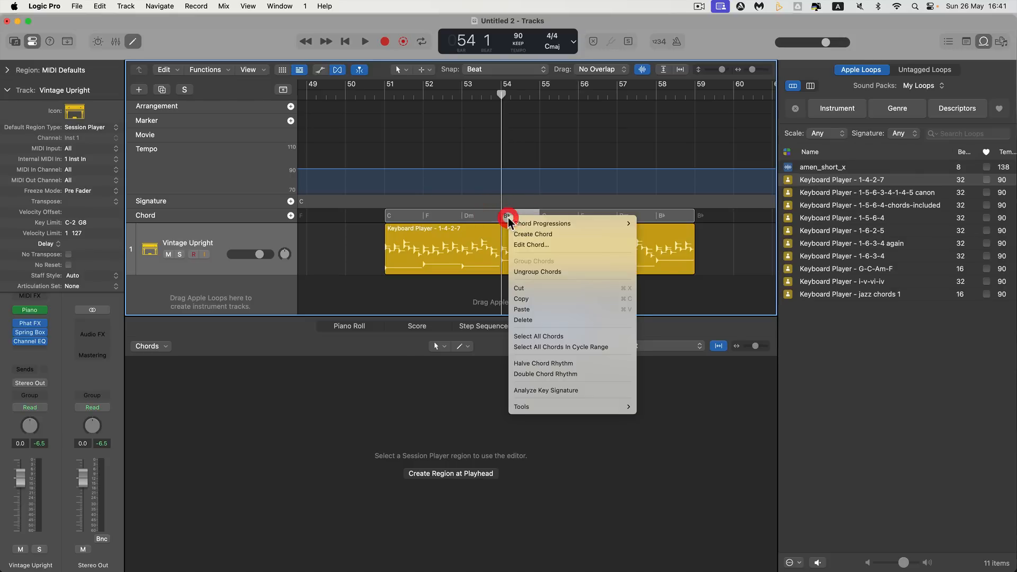
left_click(529, 245)
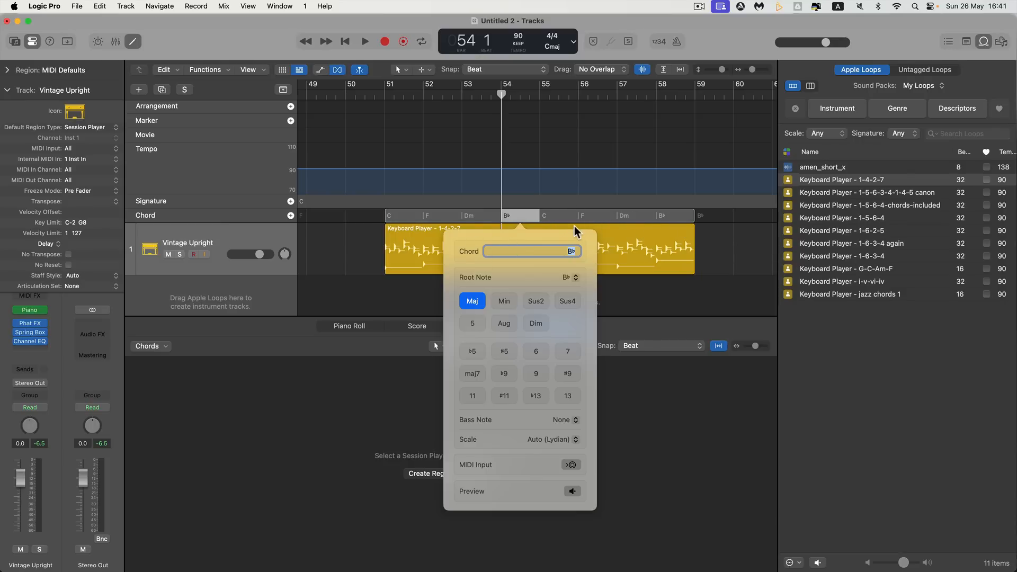
left_click(719, 230)
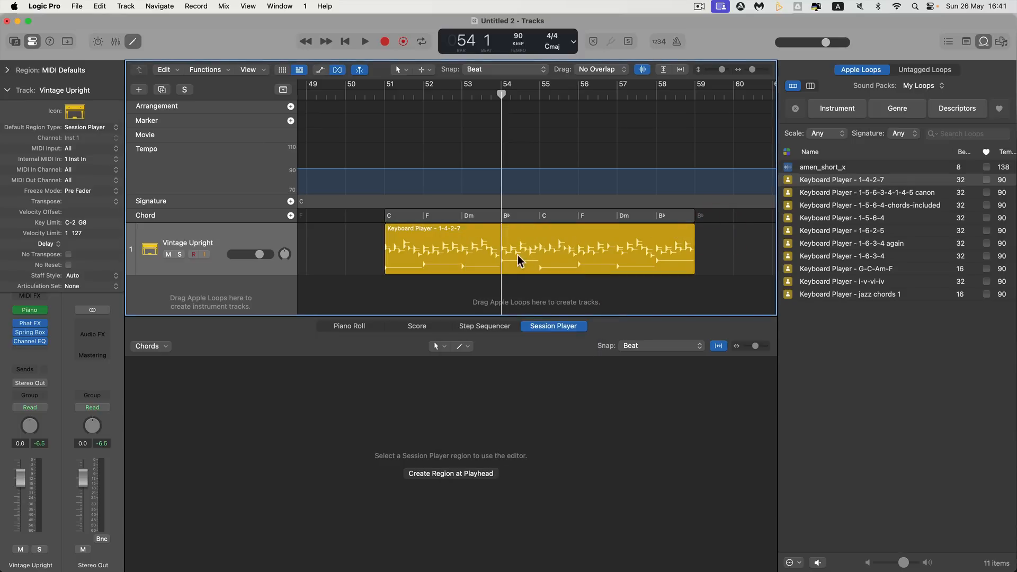
Select the "Keyboard Player - 1-4-2-7" region, lower its Intensity slightly, and reduce its Complexity to below the midpoint
left_click(520, 260)
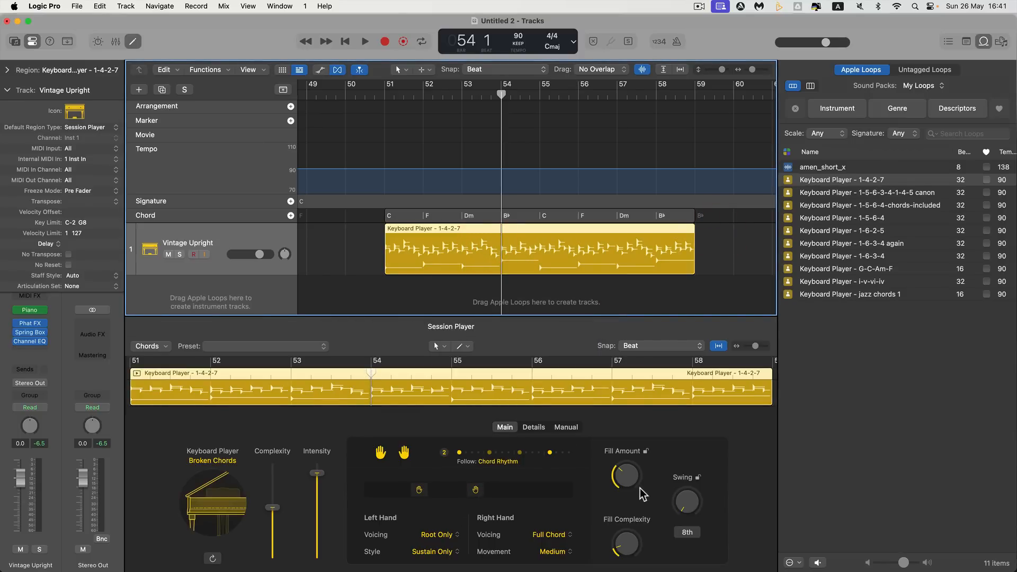
mouse_move(316, 473)
left_mouse_down()
mouse_move(315, 562)
mouse_move(316, 475)
left_mouse_up()
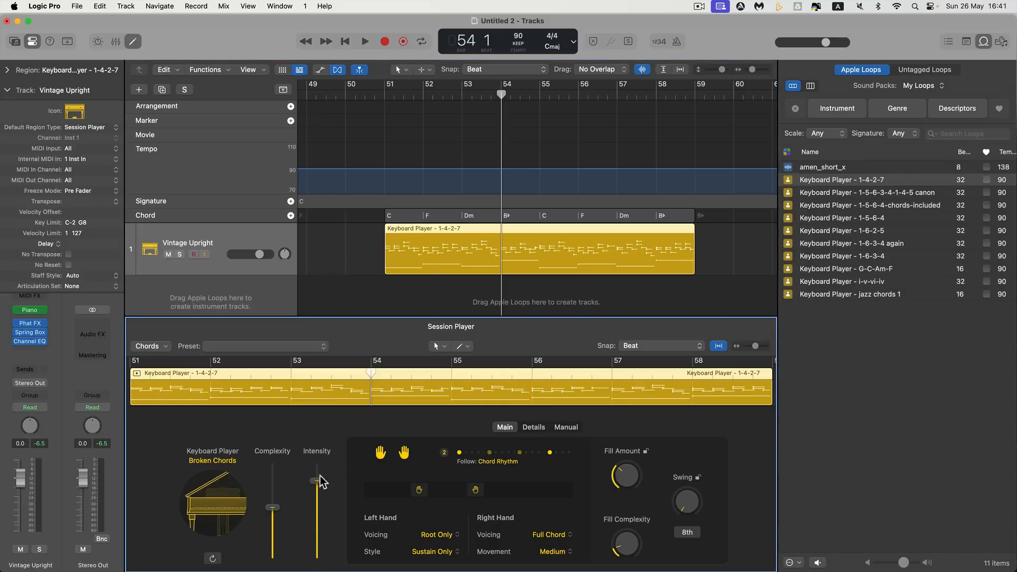
mouse_move(281, 506)
left_mouse_down()
mouse_move(279, 471)
mouse_move(277, 524)
left_mouse_up()
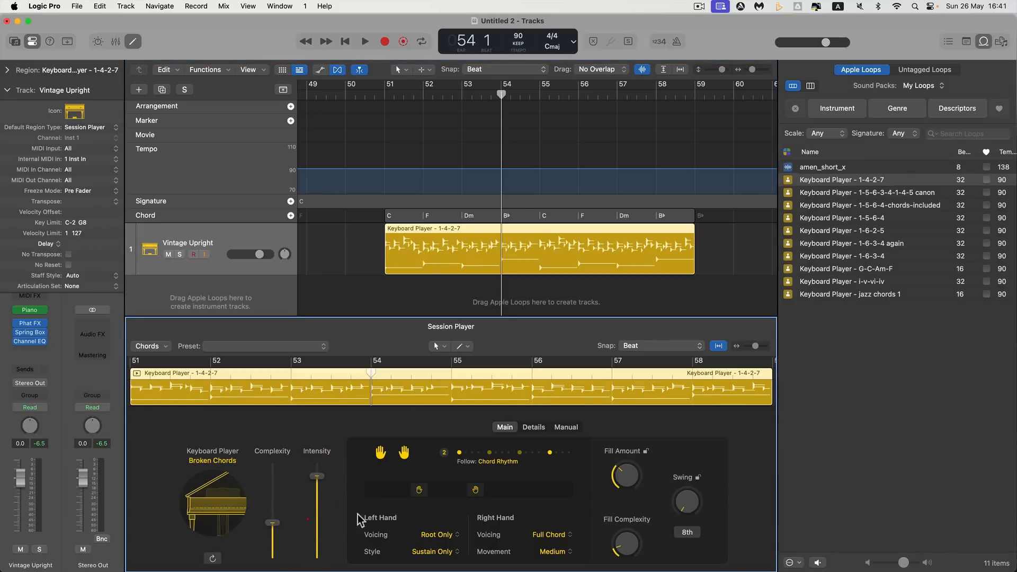
Examine the region's performance details and the playing styles available for the Keyboard Player
left_click(531, 428)
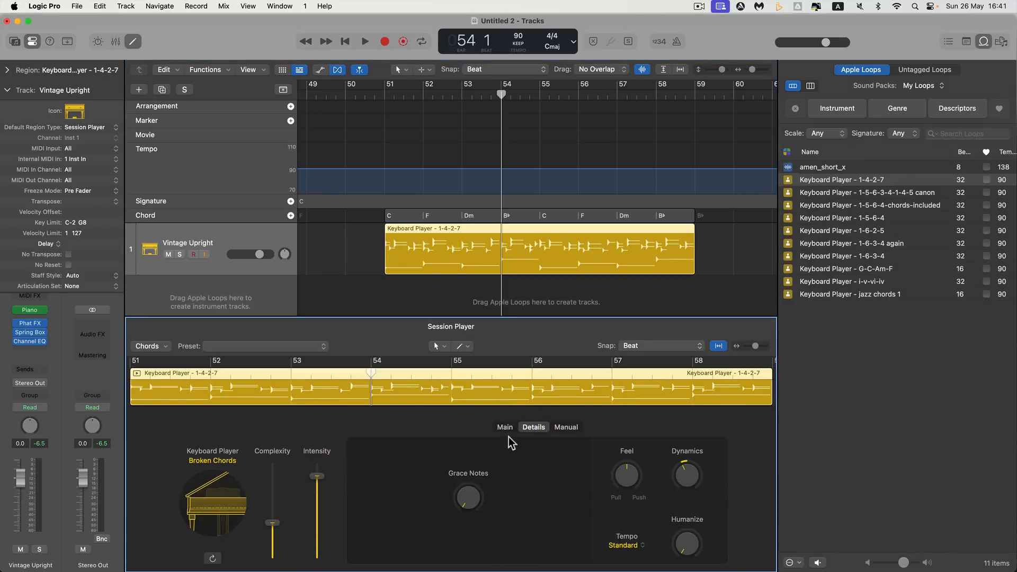
left_click(506, 428)
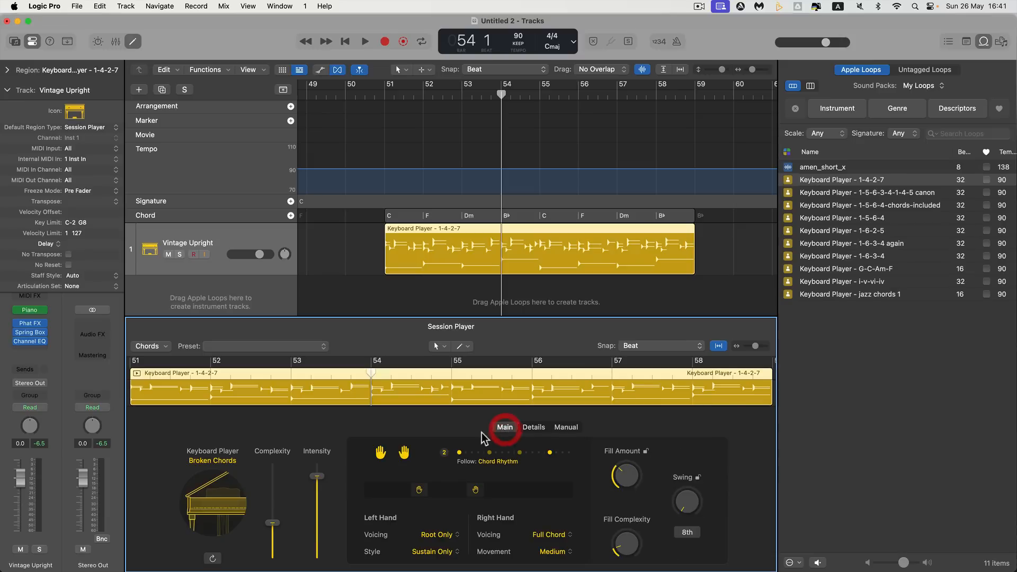
left_click(226, 459)
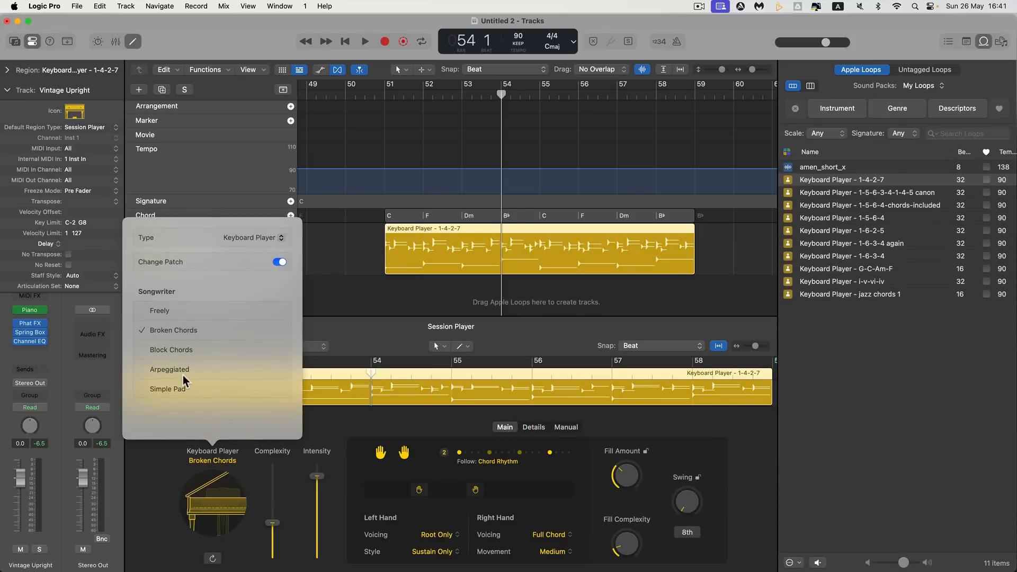
left_click(316, 423)
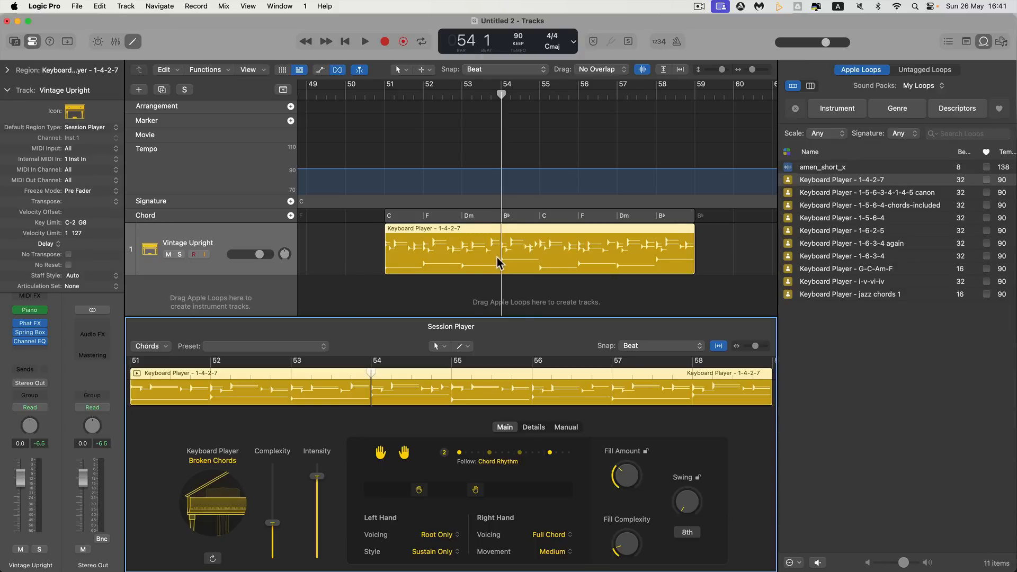
Select the project's C key signature, hide the Loop Browser, and show the empty bars after the loop region
scroll(498, 262, "right", 2)
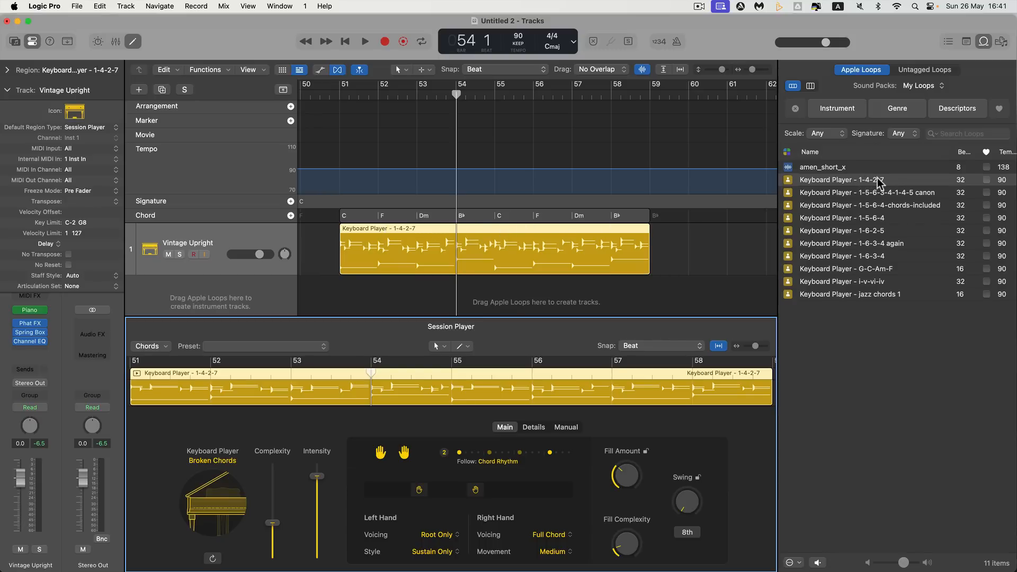
left_click(308, 203)
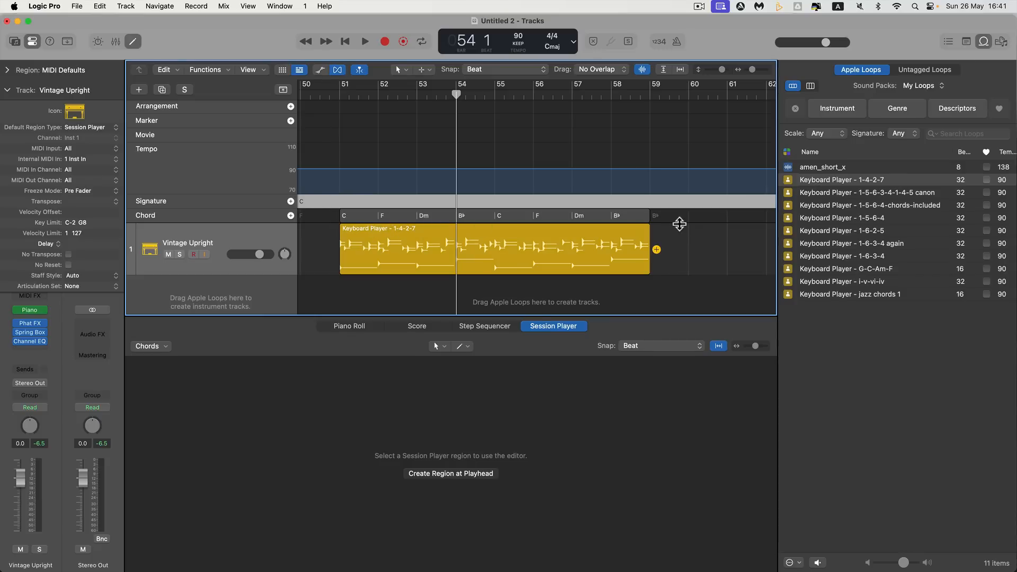
left_click(983, 41)
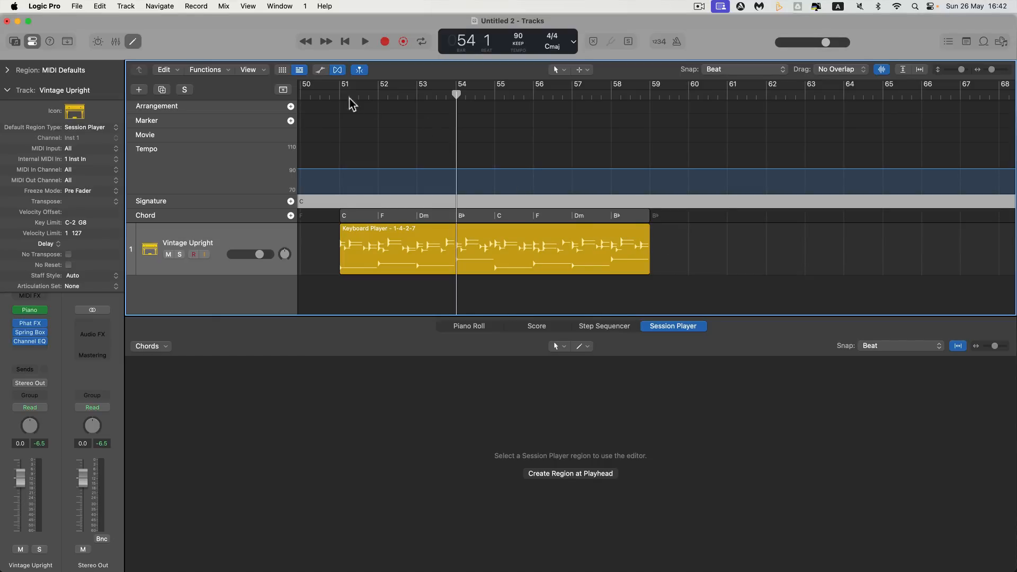
scroll(662, 254, "right", 5)
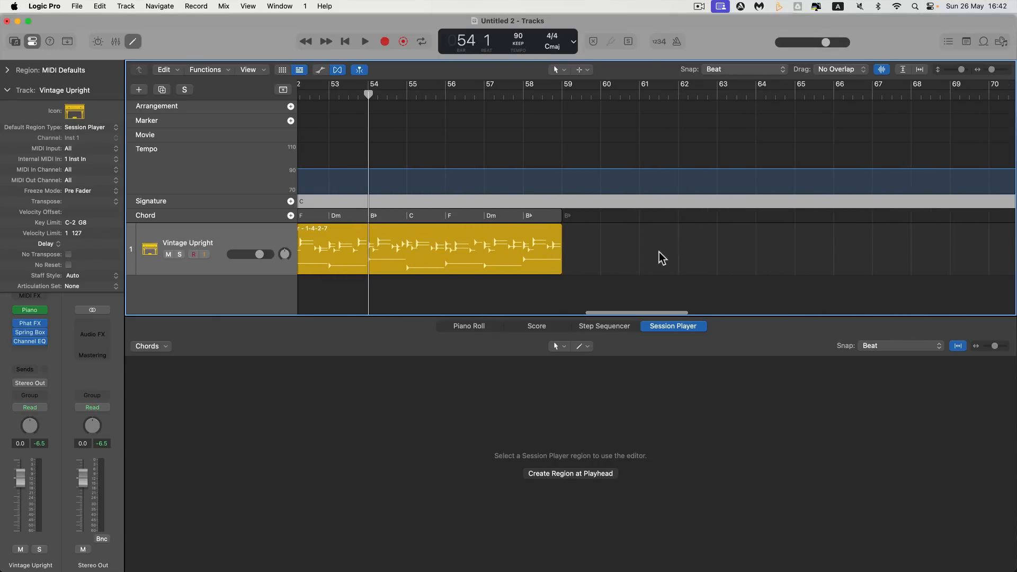
Import 1.mid from the Finder's Downloads folder onto the Vintage Upright track at bar 69, without importing its tempo information
left_click_drag(992, 69, 978, 69)
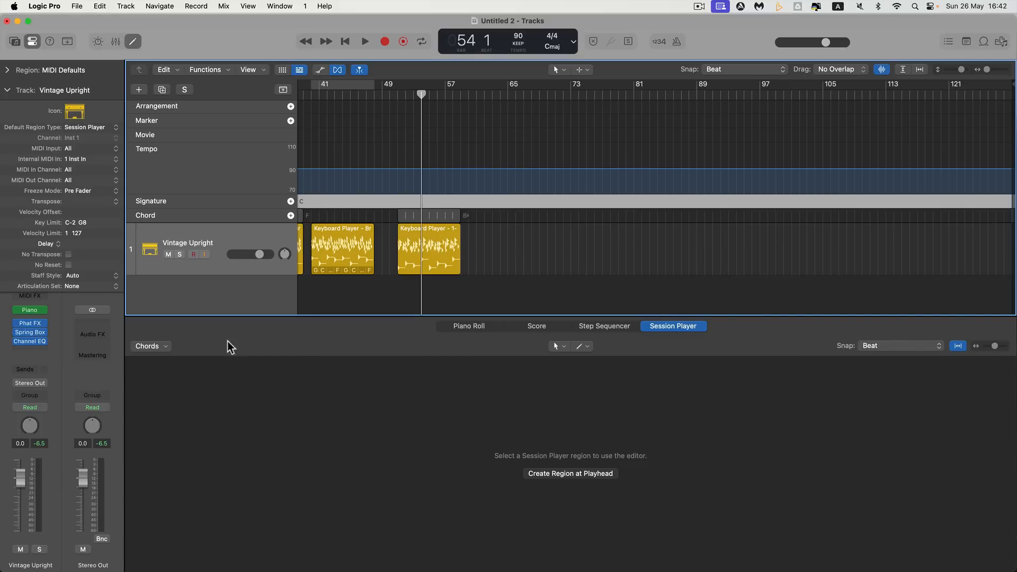
mouse_move(464, 269)
key("super+Tab")
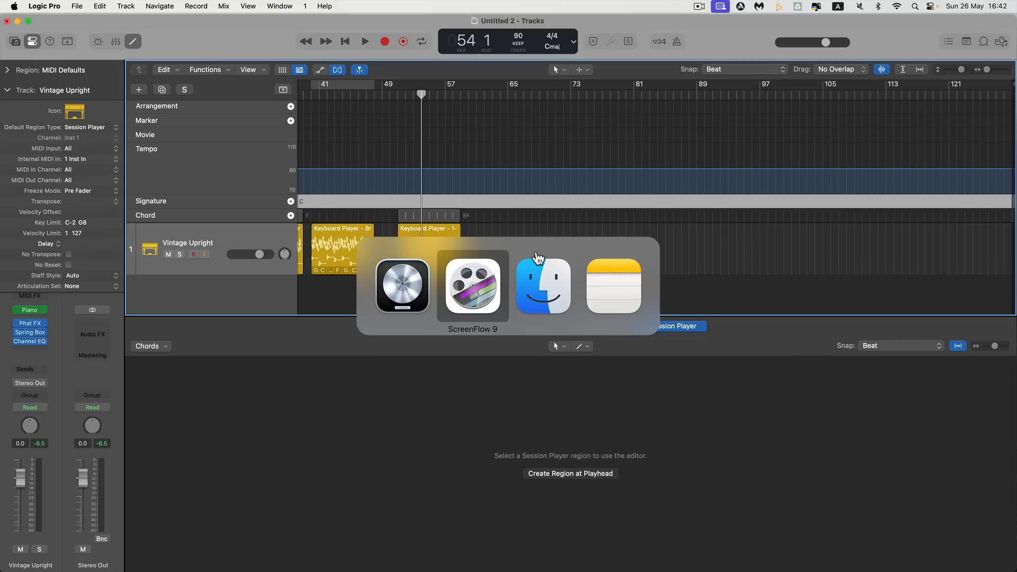
key("super+Tab")
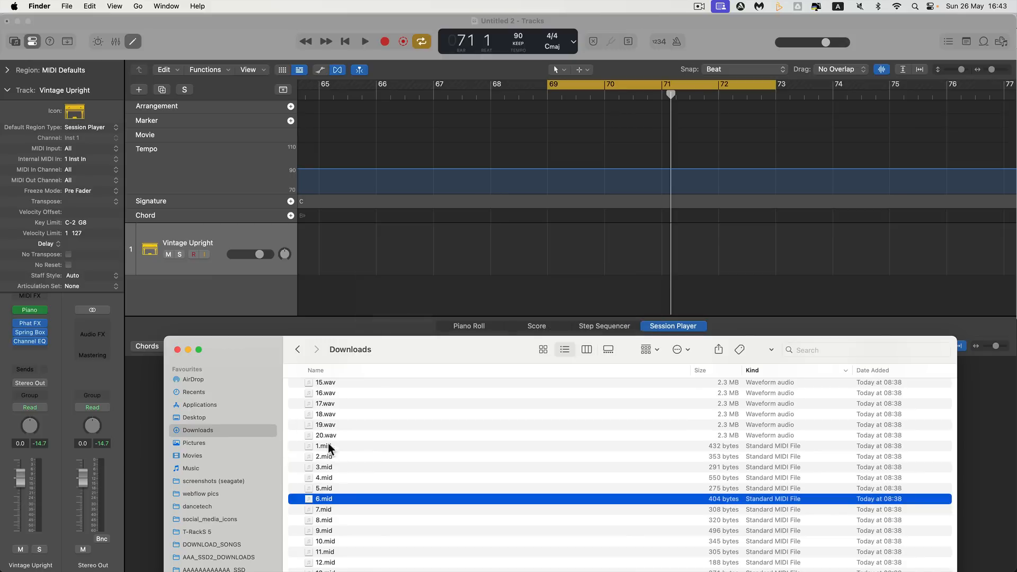
left_click_drag(323, 446, 551, 243)
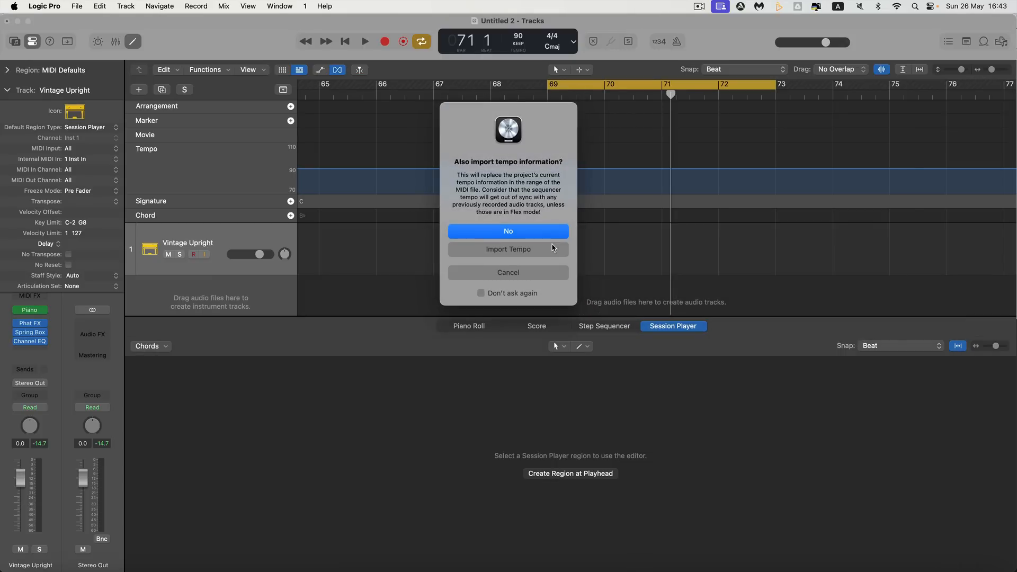
left_click(509, 233)
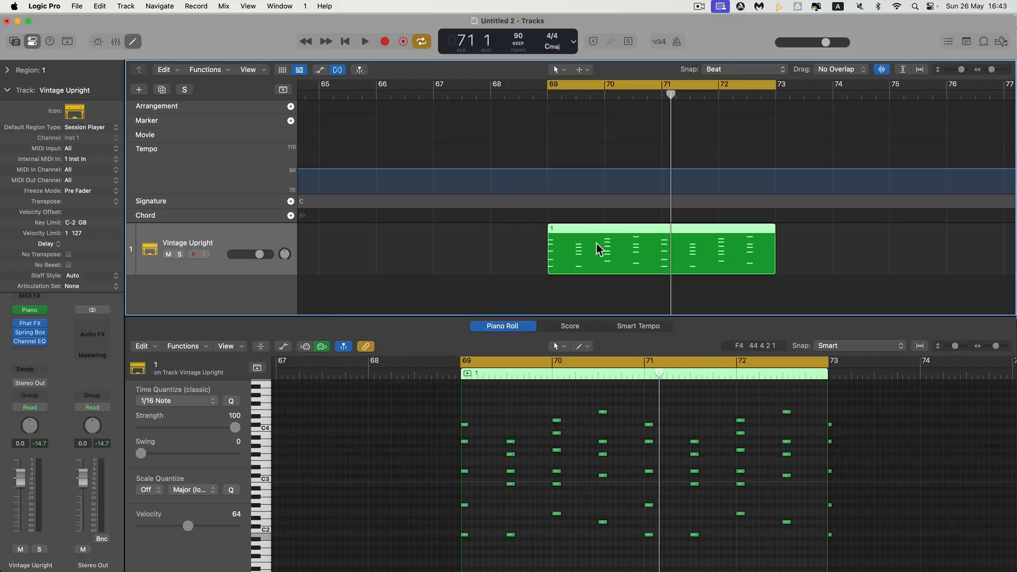
Play the imported region, and delete the five stray notes at its end on bar 73
key("space")
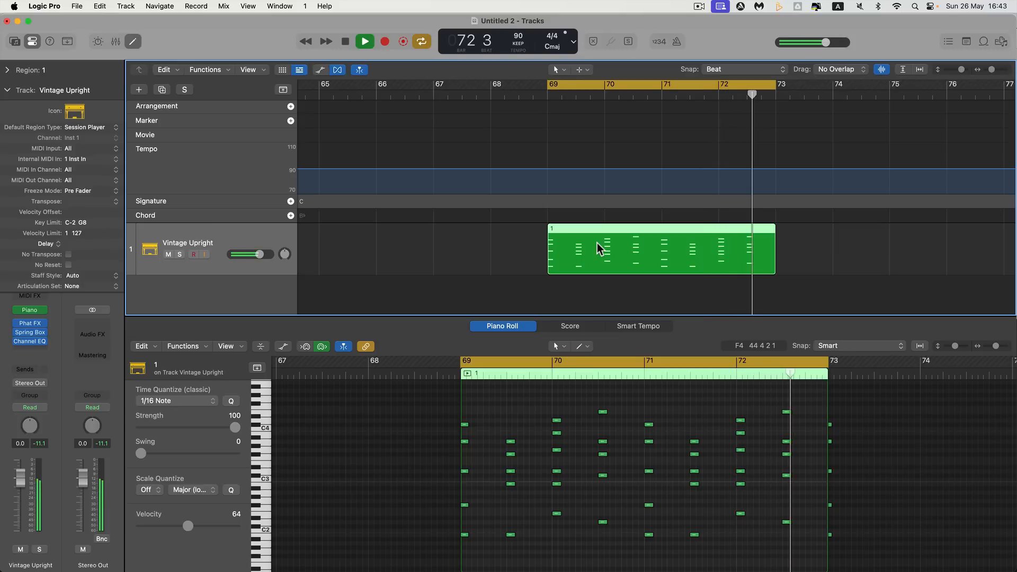
key("space")
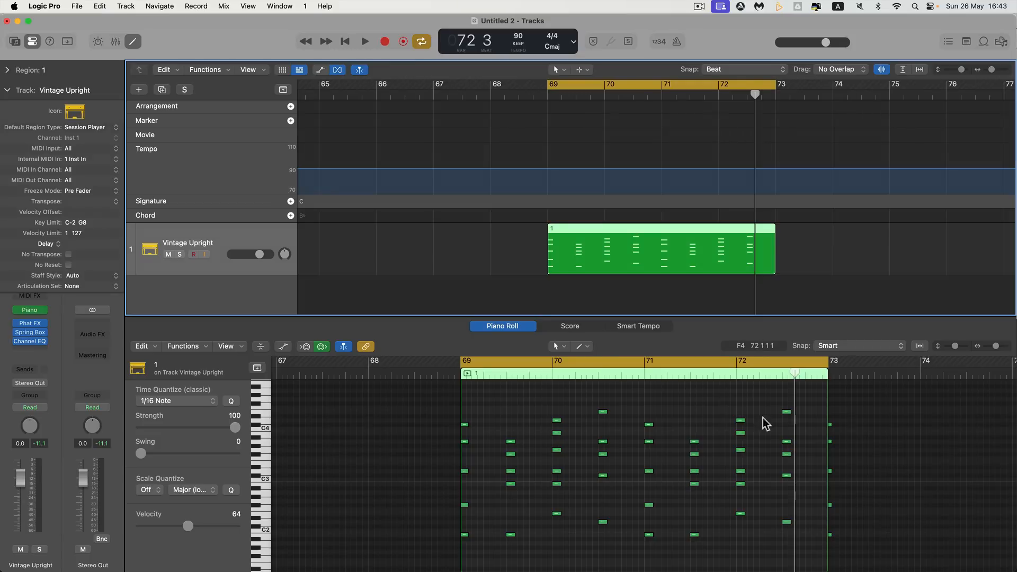
scroll(744, 404, "down", 2)
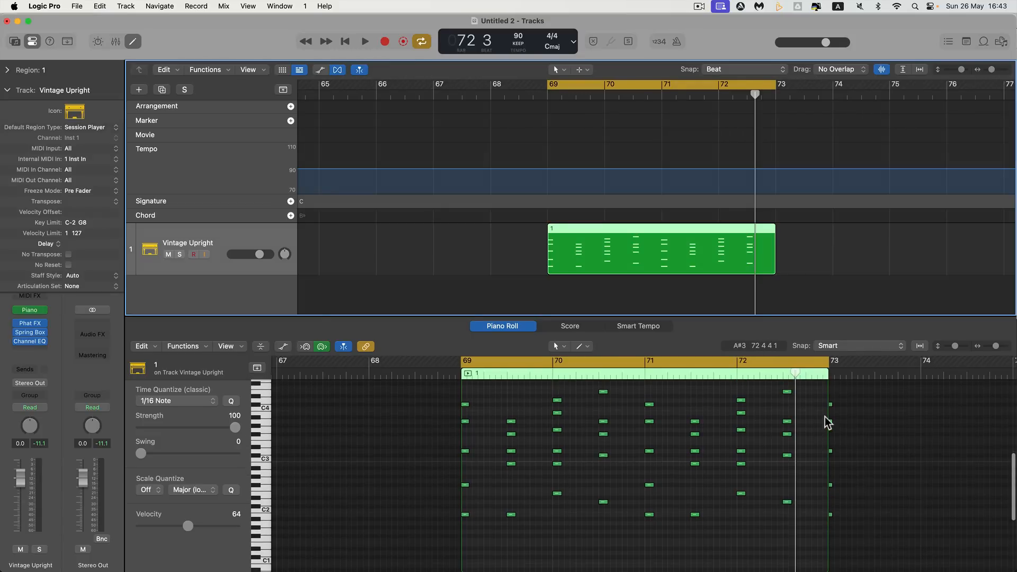
left_click_drag(848, 407, 821, 533)
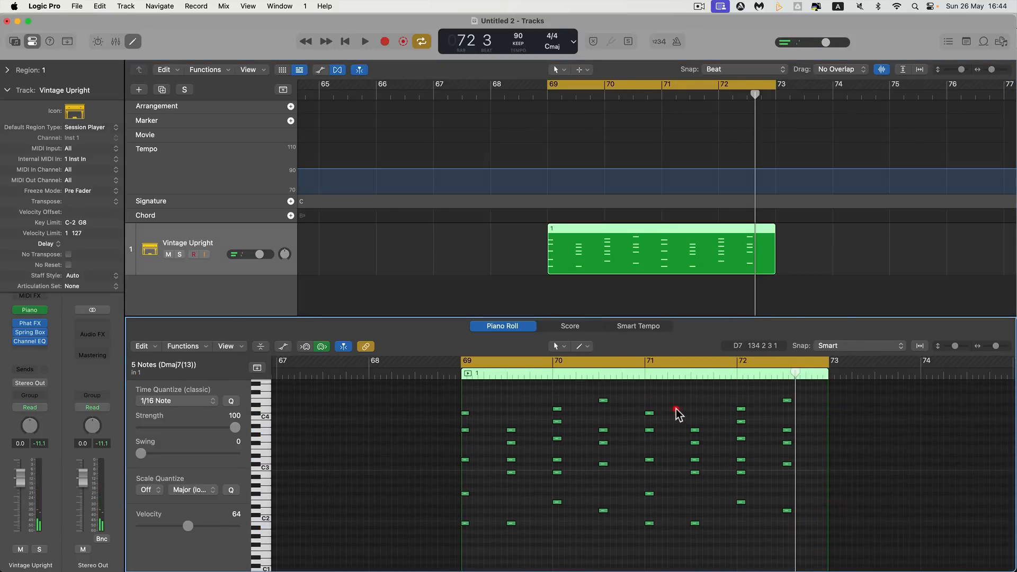
Quantize all the region's notes to 1/16 Note, lengthen them together to about a beat and a half, and play them back
key("super+a")
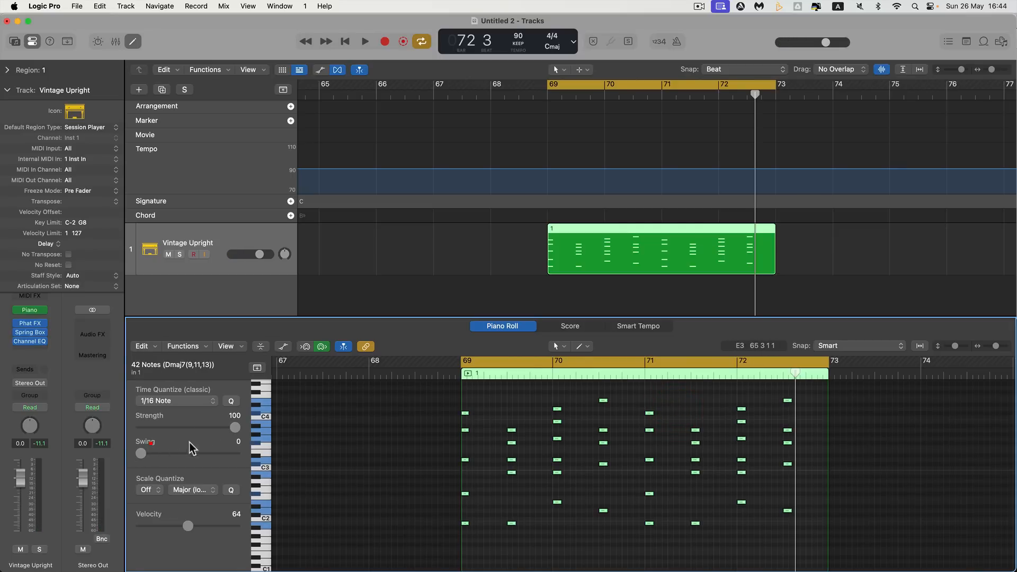
left_click(232, 402)
left_click_drag(518, 435, 538, 429)
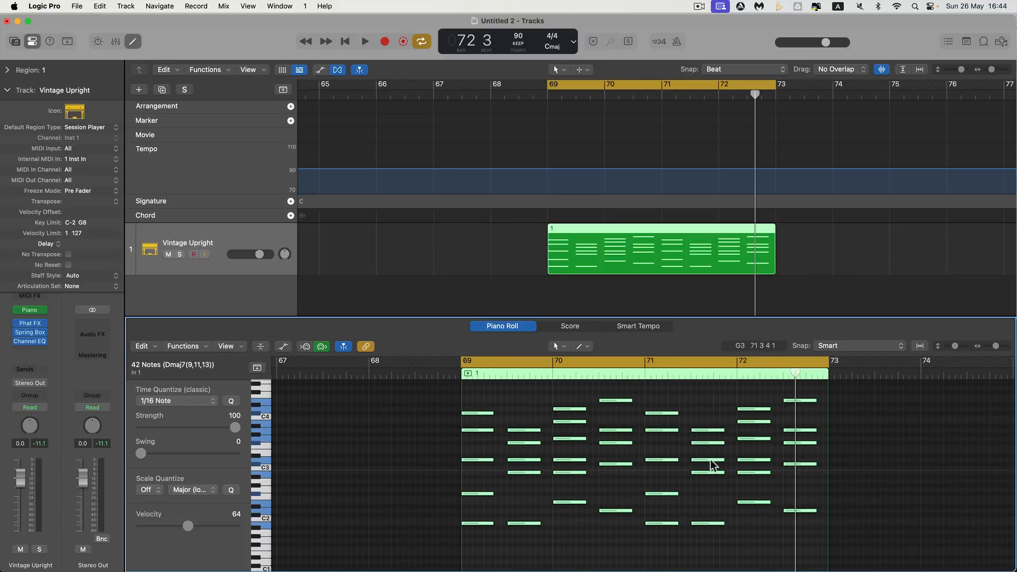
key("space")
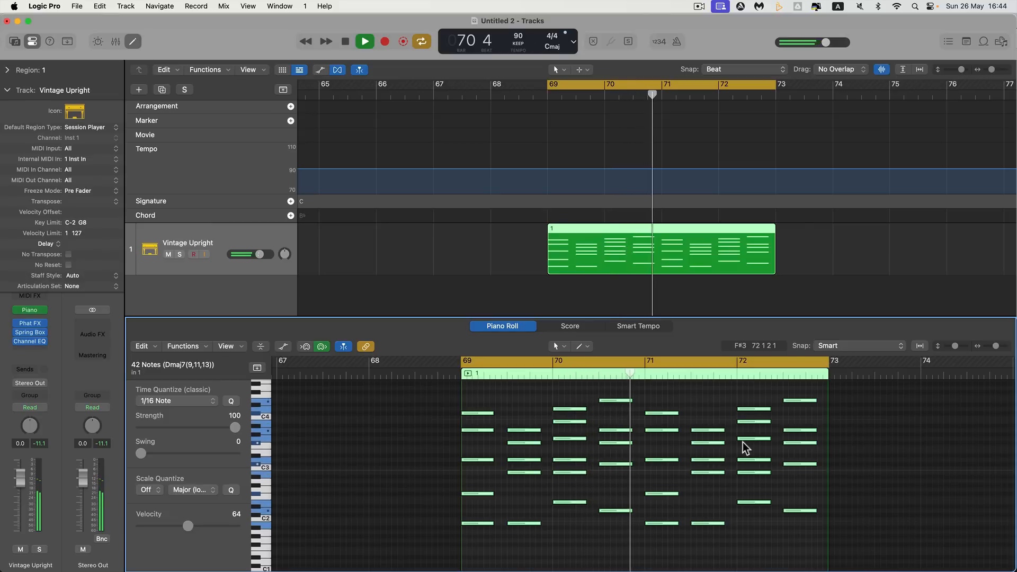
key("space")
scroll(694, 266, "left", 1)
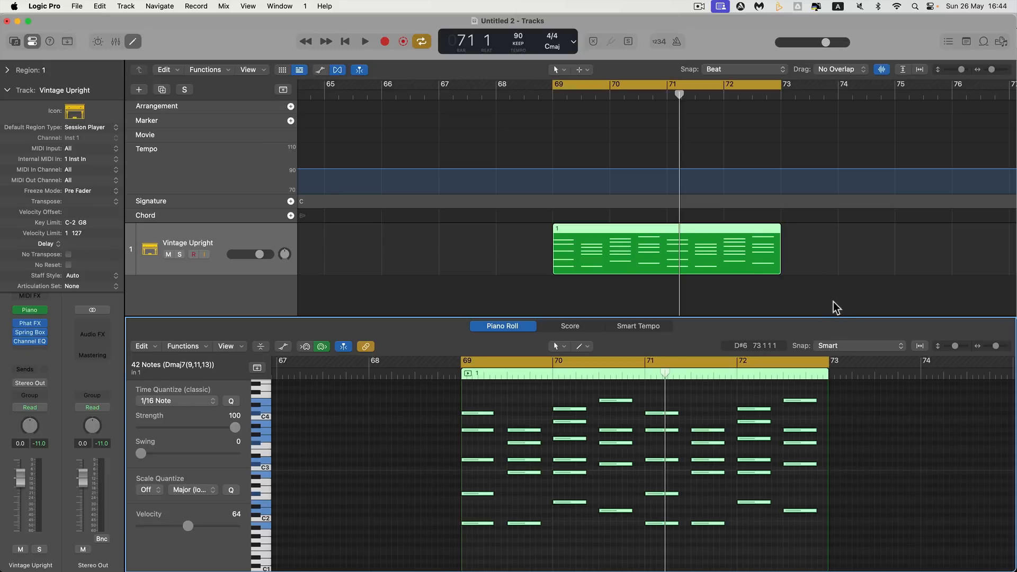
key("space")
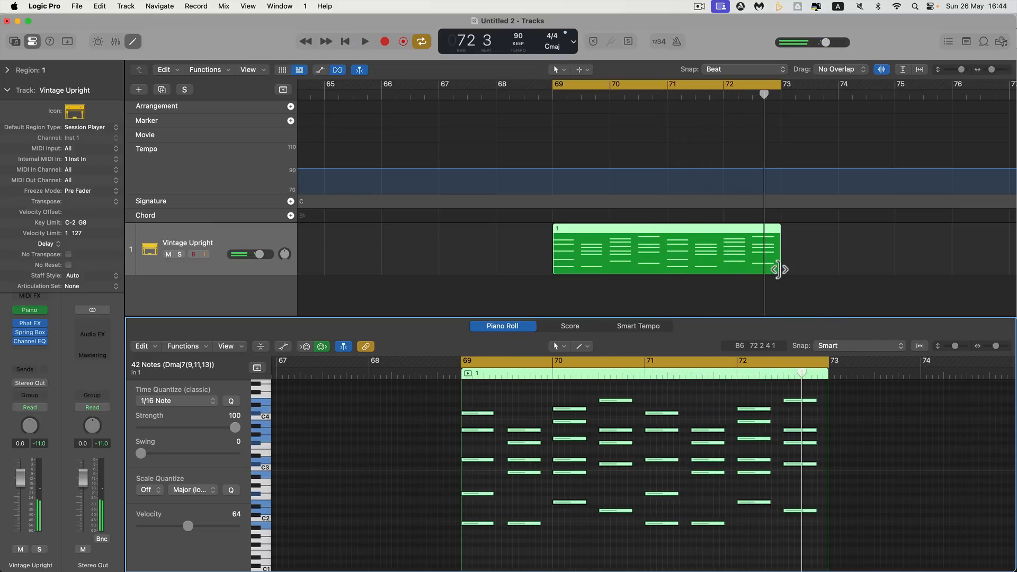
Trim the MIDI region and the cycle range to end at bar 71, and close the Piano Roll
left_click_drag(781, 271, 666, 264)
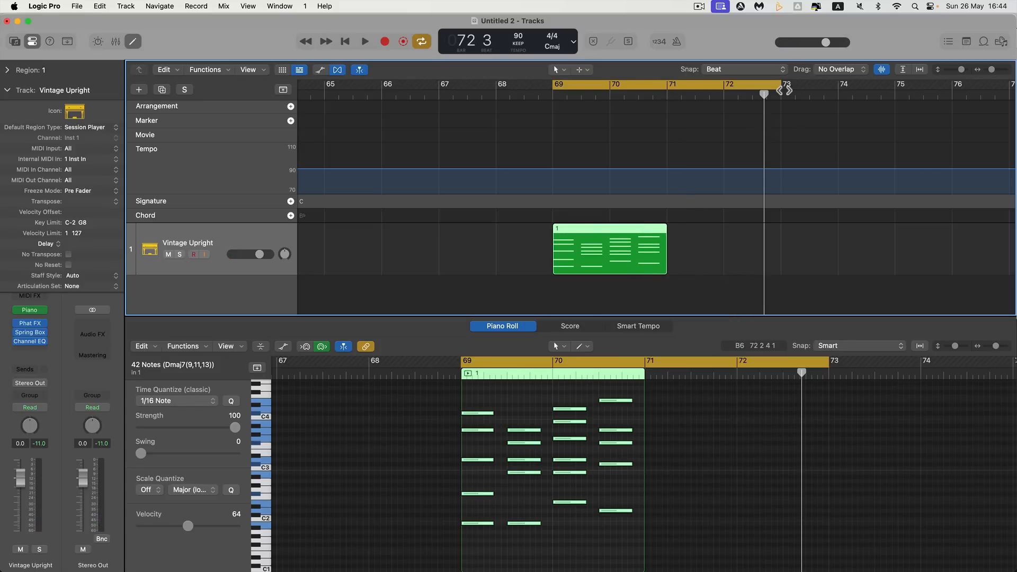
left_click_drag(780, 88, 674, 91)
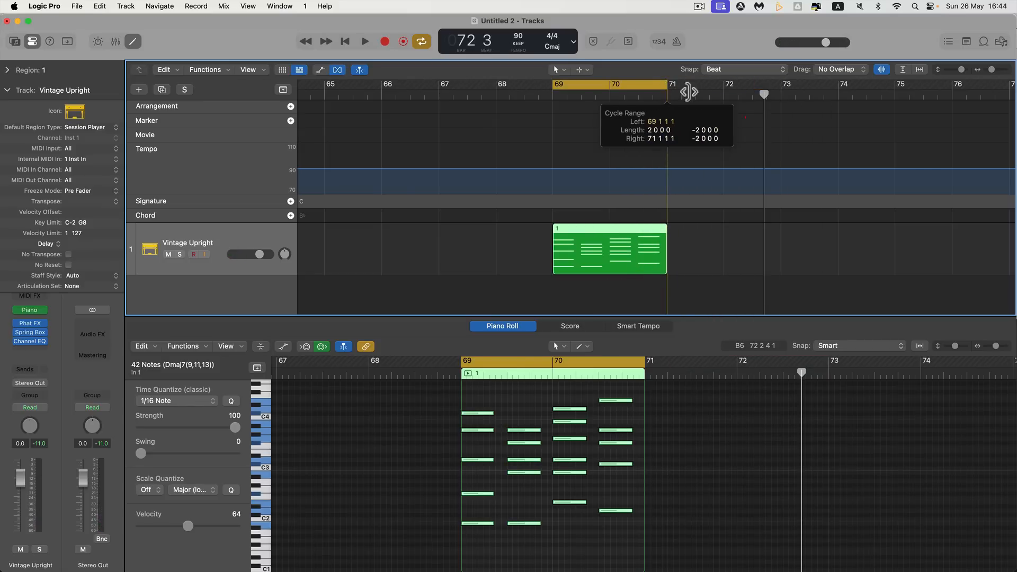
left_click(1001, 69)
scroll(717, 174, "right", 1)
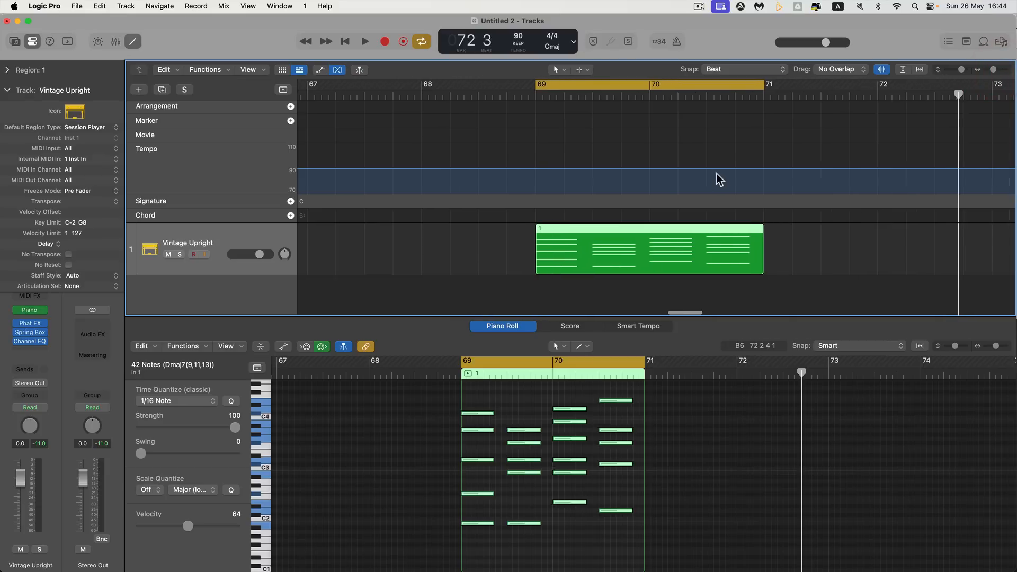
left_click(138, 45)
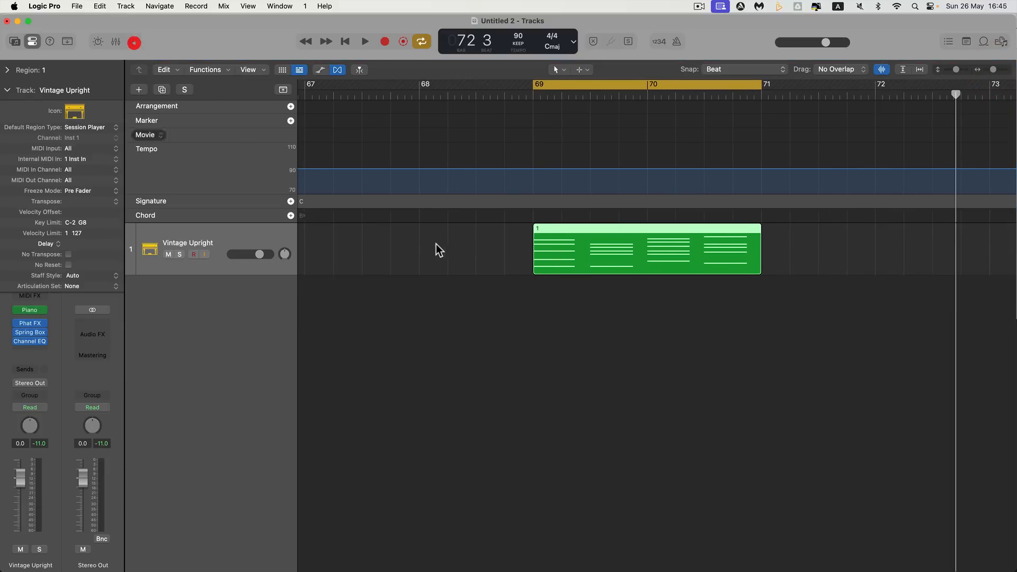
Move the green MIDI region to bar 62 and match the cycle range to it
scroll(537, 259, "right", 2)
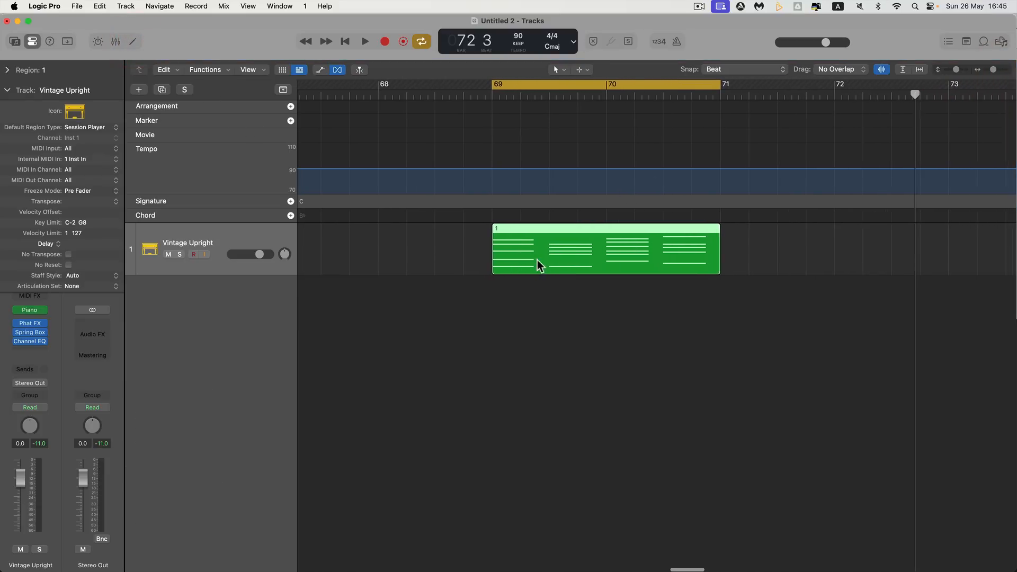
left_click(269, 231)
scroll(311, 242, "left", 10)
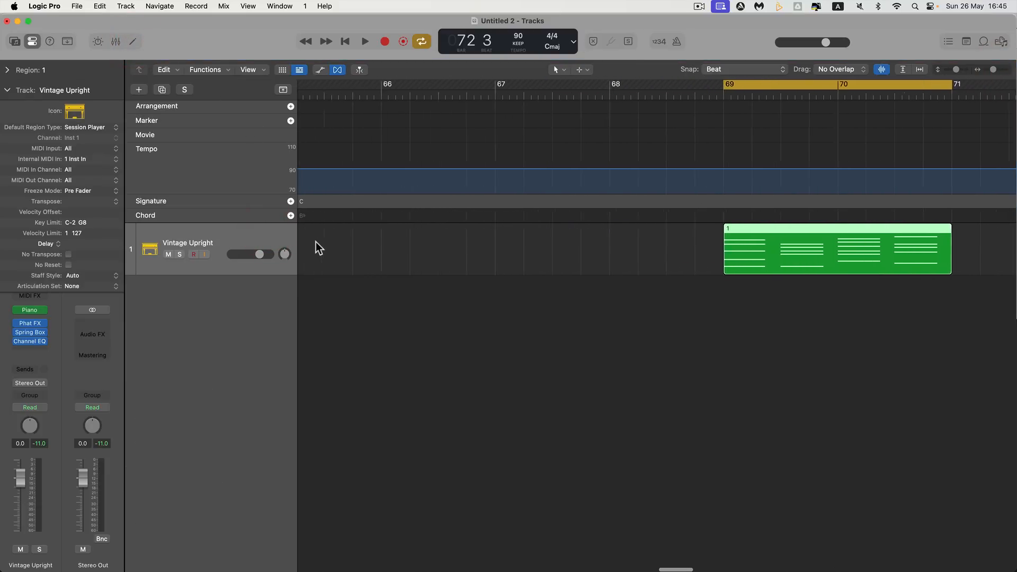
scroll(317, 241, "left", 10)
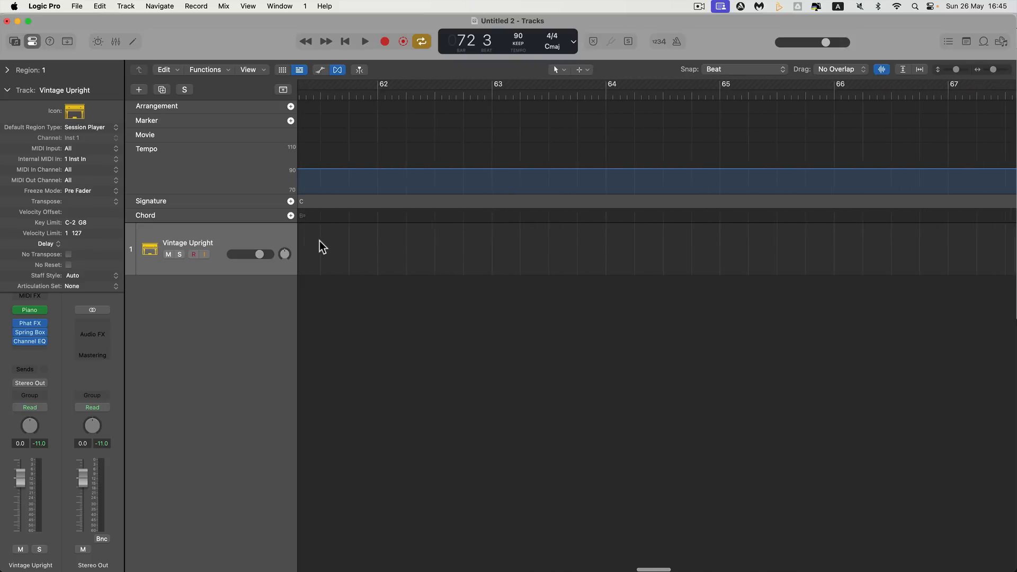
scroll(320, 240, "left", 5)
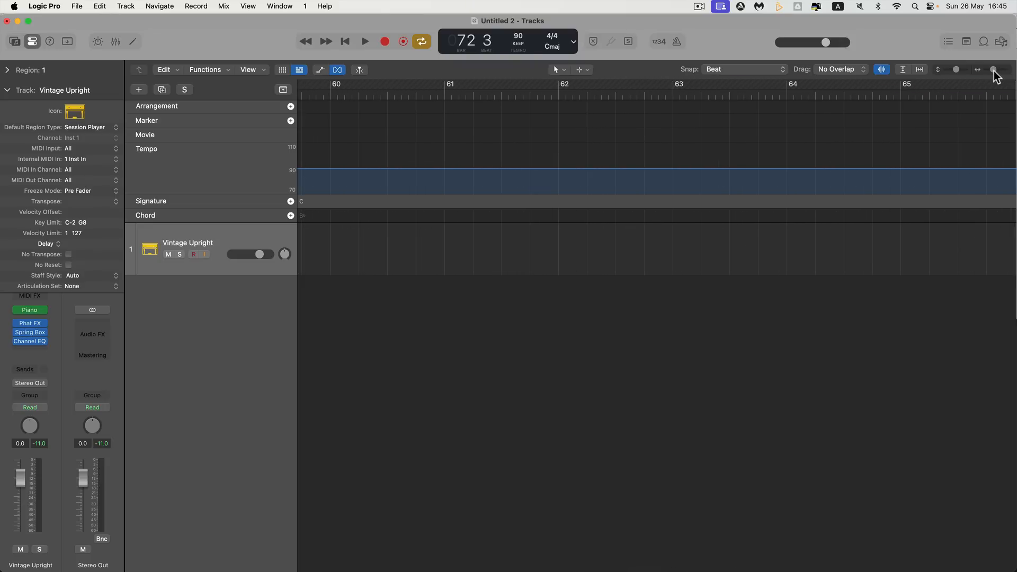
left_click_drag(993, 69, 990, 69)
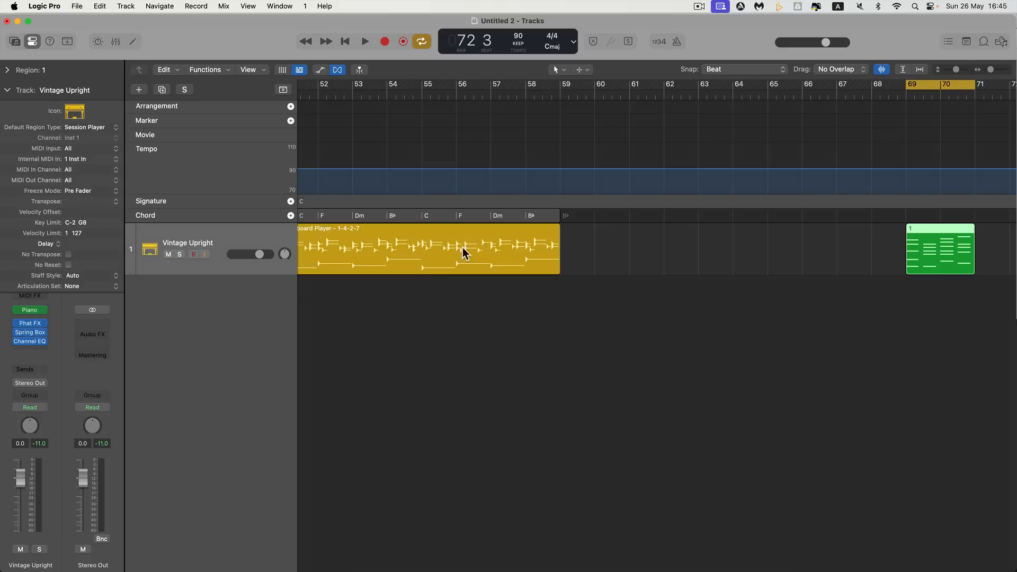
left_click_drag(923, 235, 686, 231)
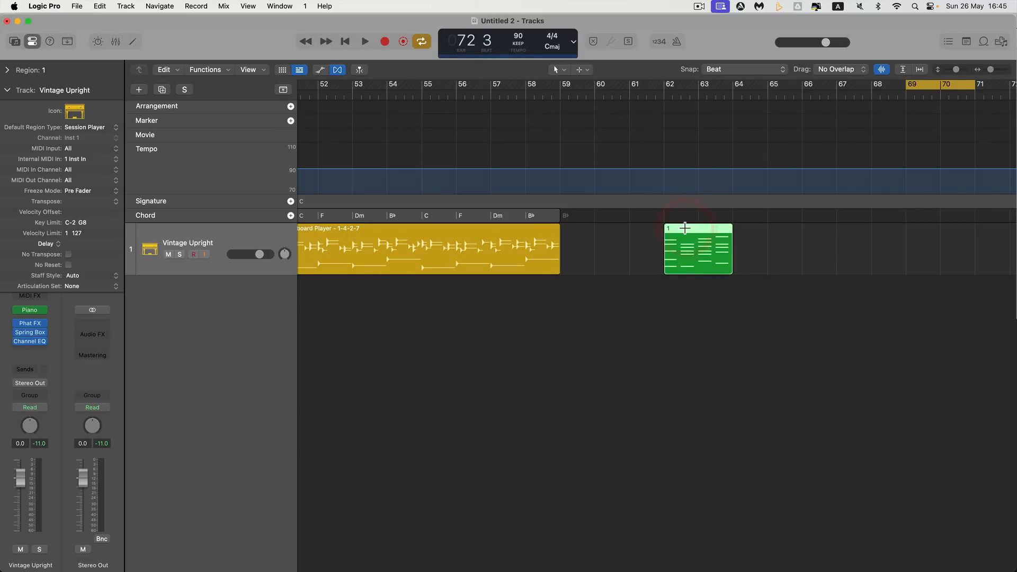
key("u")
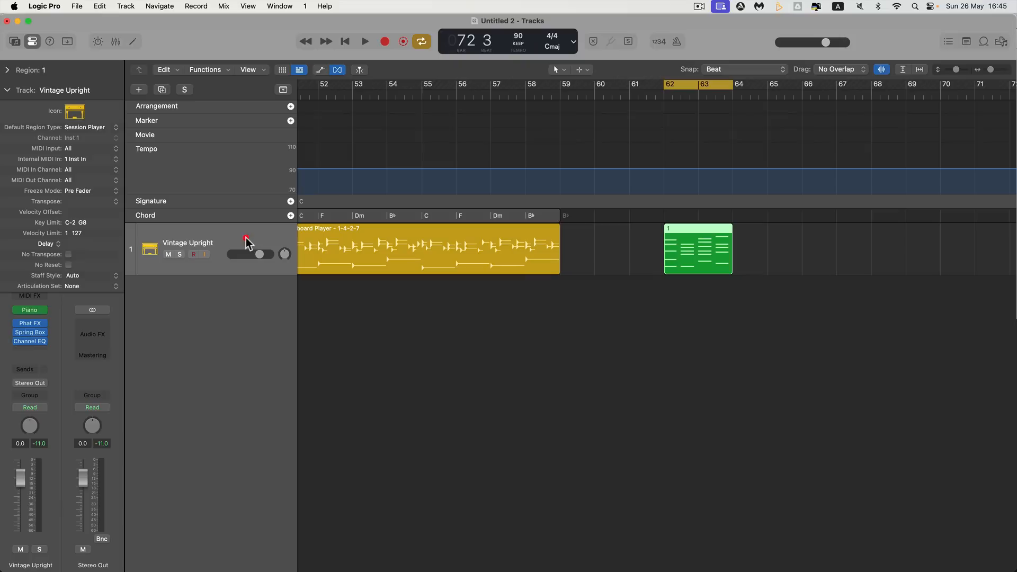
Set the Vintage Upright track's Internal MIDI In to Off, and back to the instrument input "1 Vintage Upright - Studio Piano"
left_click(245, 238)
left_click(6, 95)
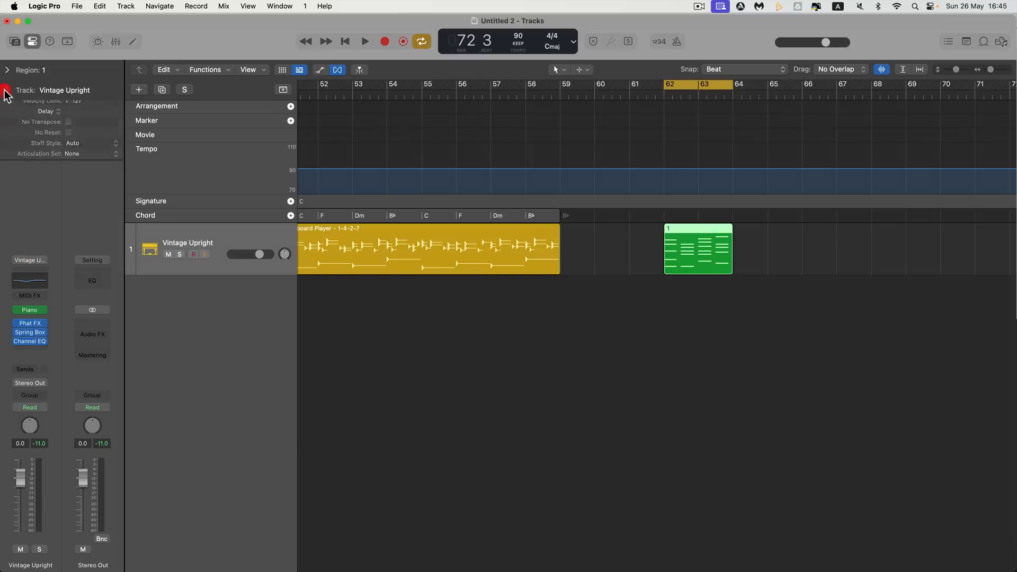
left_click(6, 95)
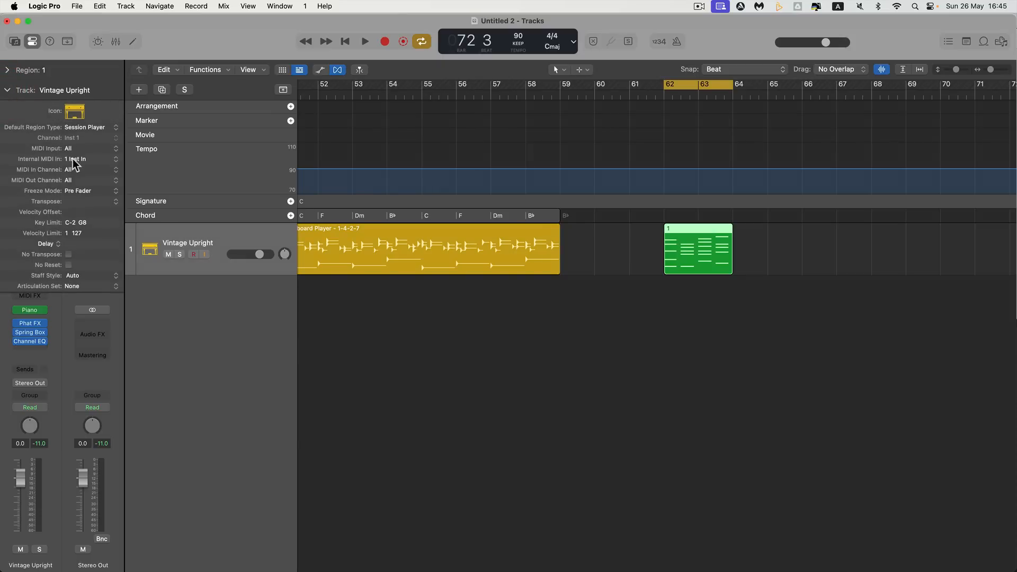
left_click(75, 162)
left_click(74, 179)
left_click(71, 161)
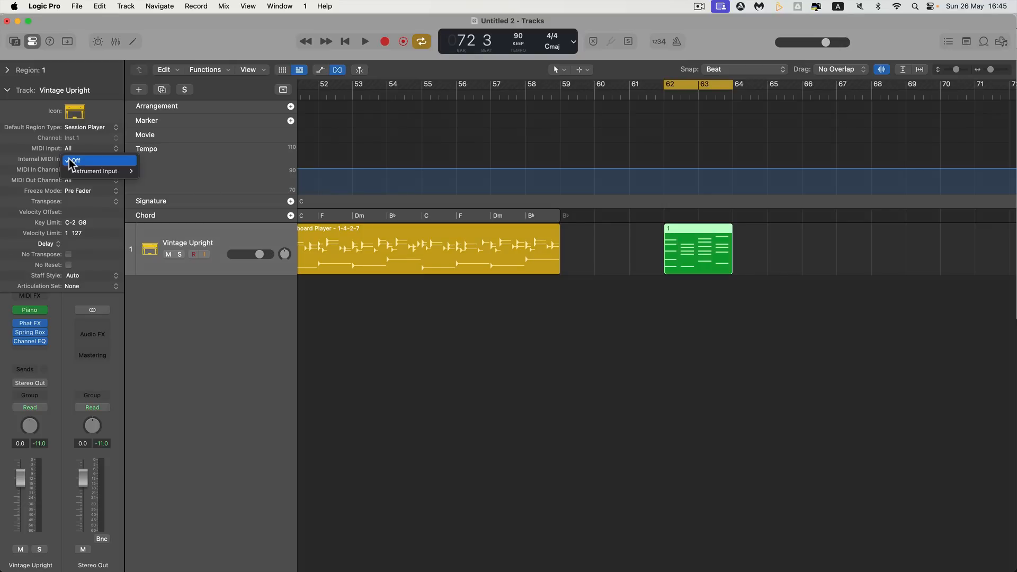
mouse_move(80, 171)
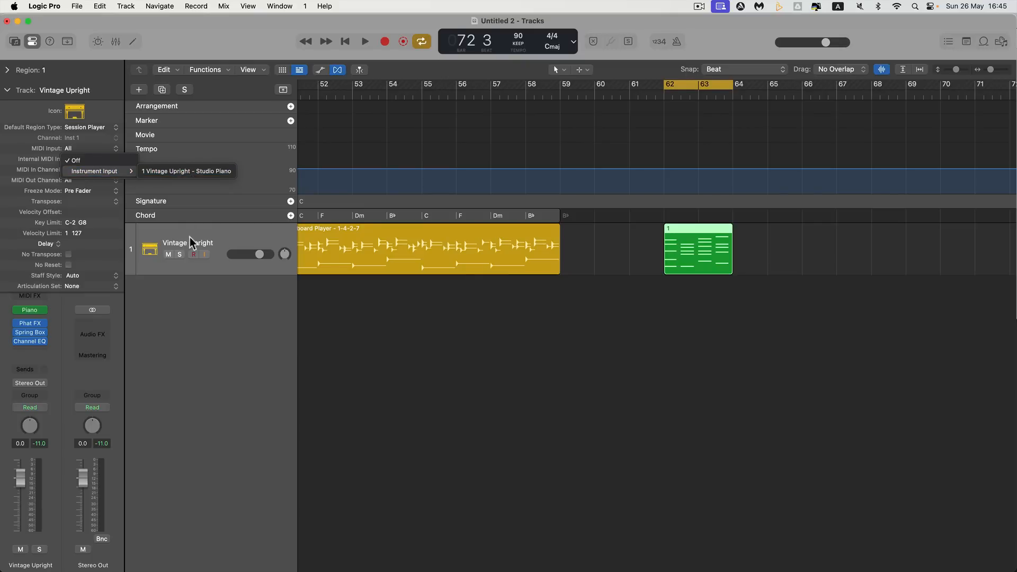
left_click(186, 171)
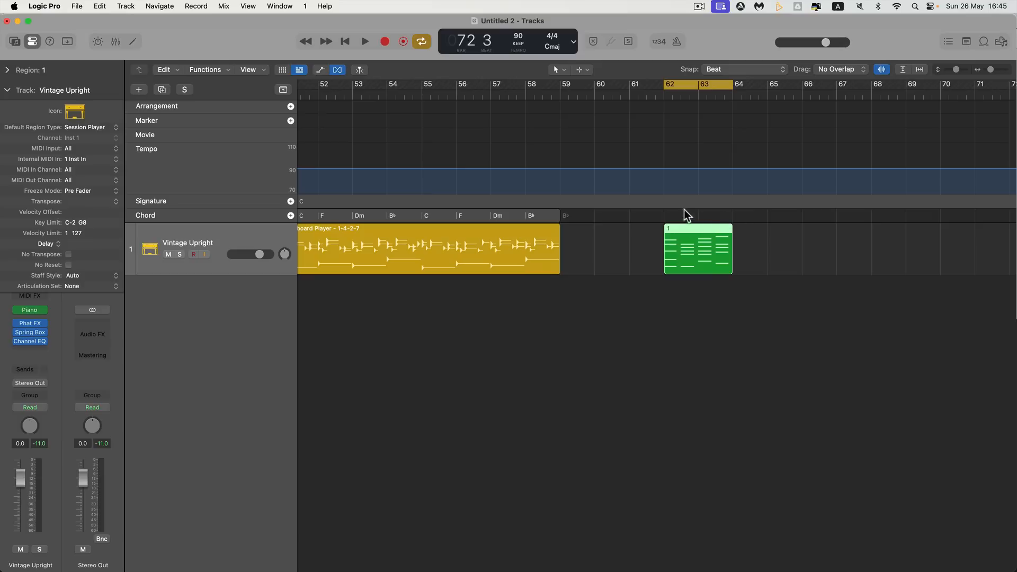
Place the playhead at bar 62, create a C chord there in the Chord track, and enable its MIDI Input
left_click(1001, 71)
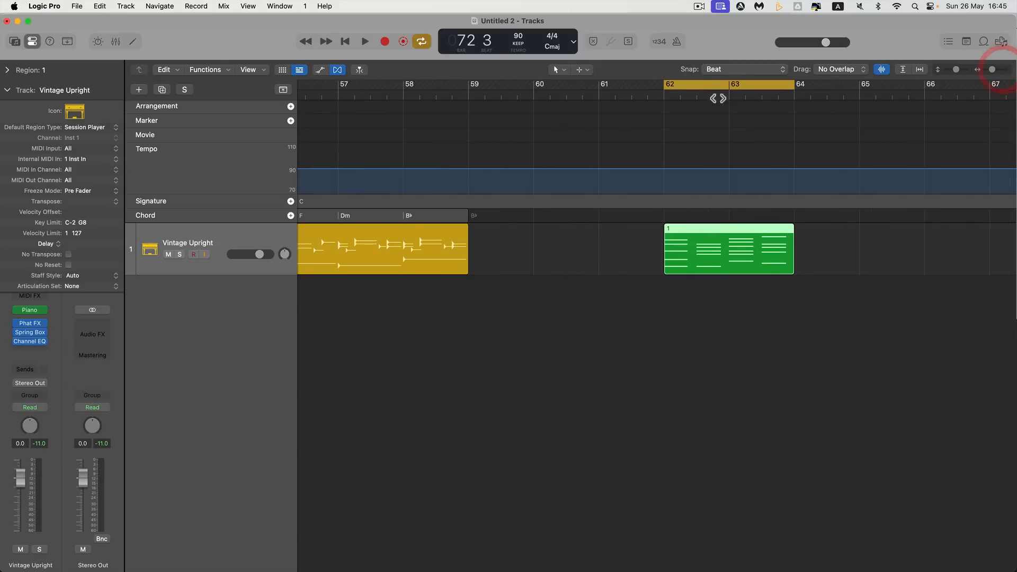
left_click(665, 95)
scroll(681, 182, "right", 2)
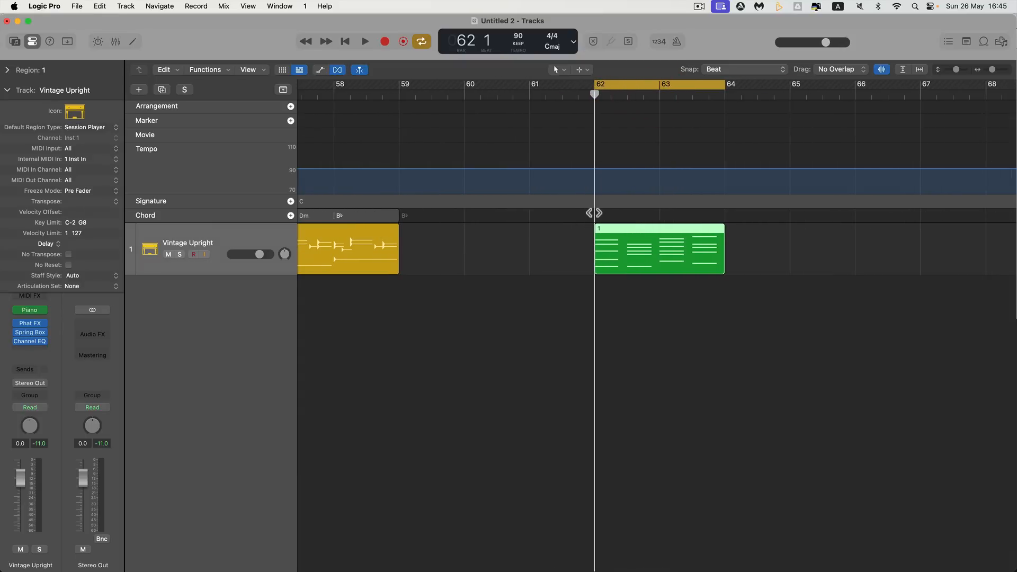
right_click(593, 213)
left_click(603, 217)
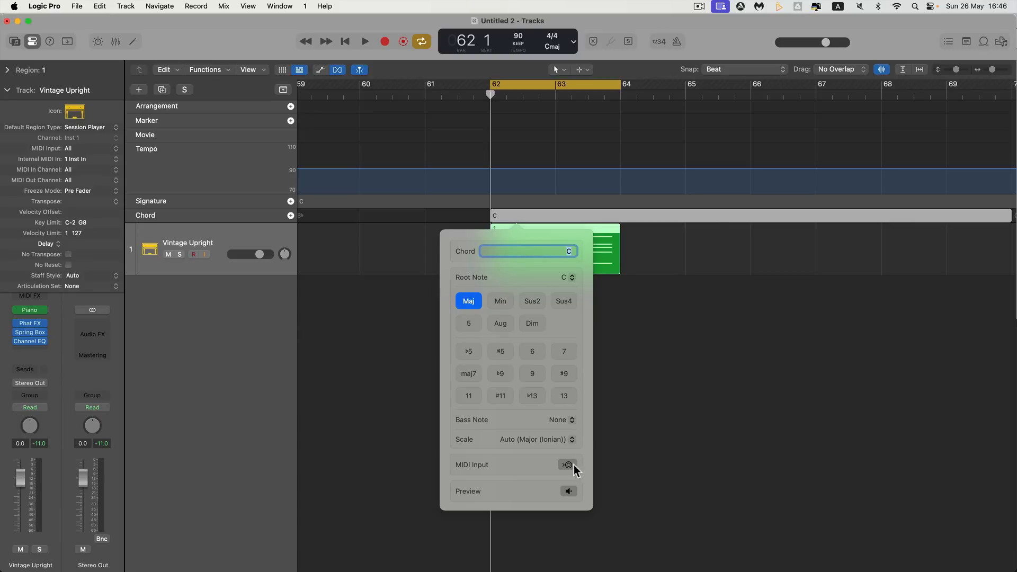
left_click(567, 465)
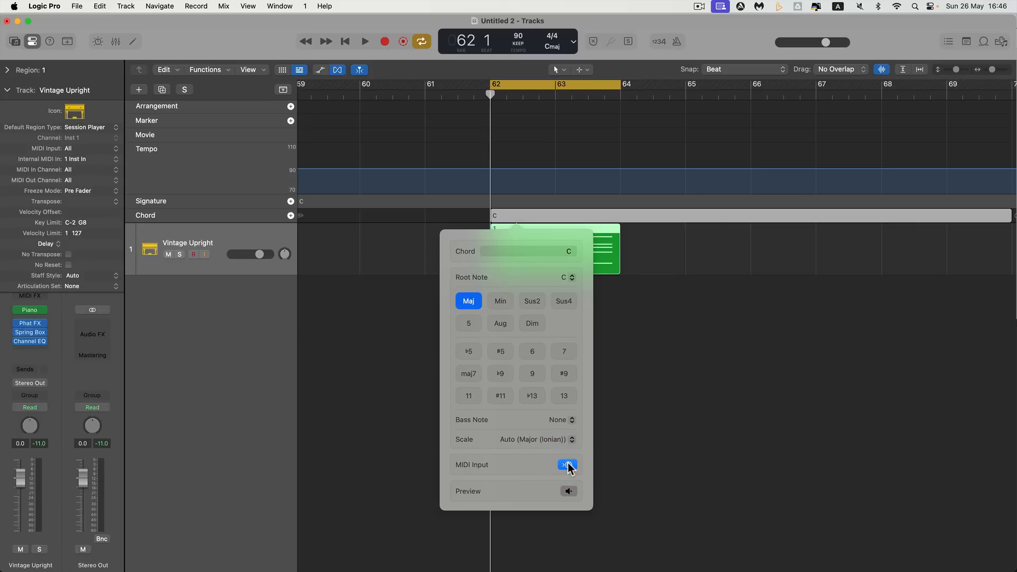
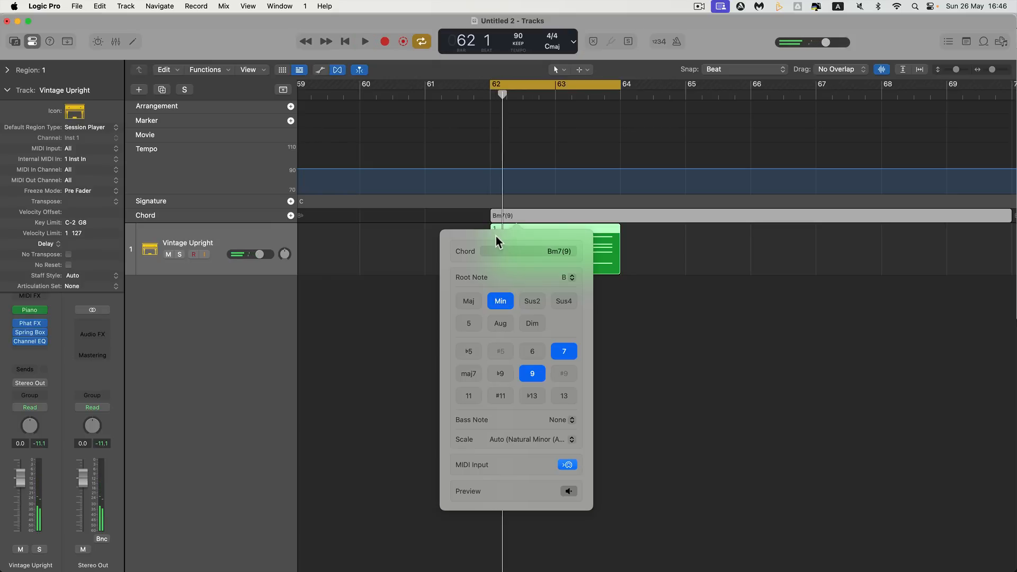
Create a chord at bar 62 beat 3 in the Chord track and capture Bm7 from the MIDI region through MIDI Input
left_click(523, 224)
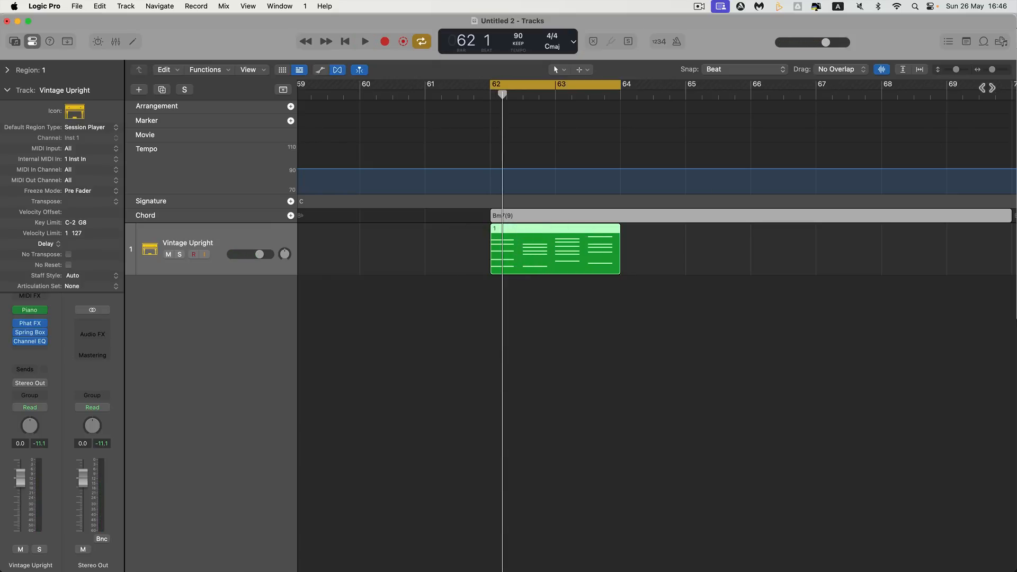
left_click(1006, 71)
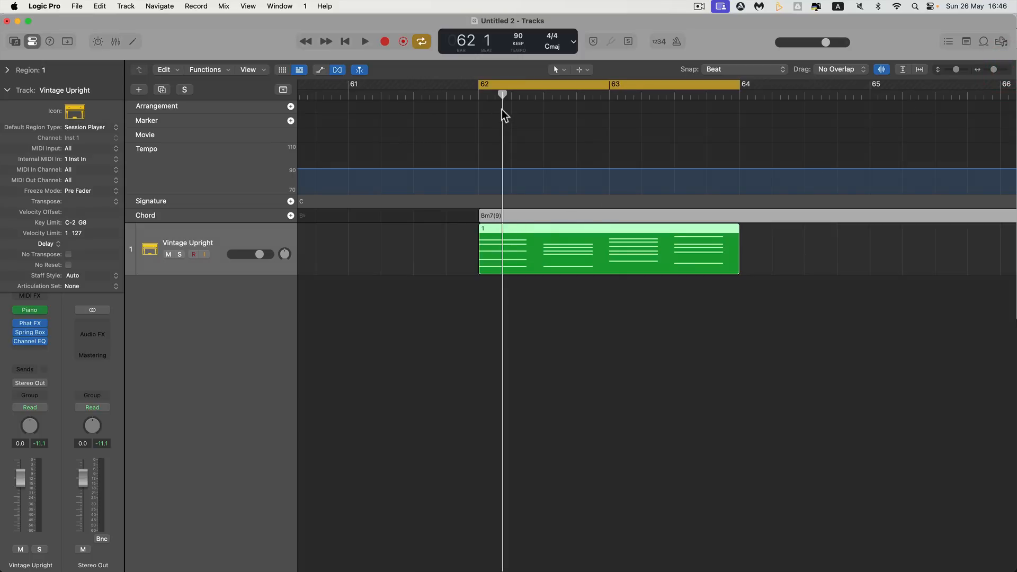
left_click(507, 95)
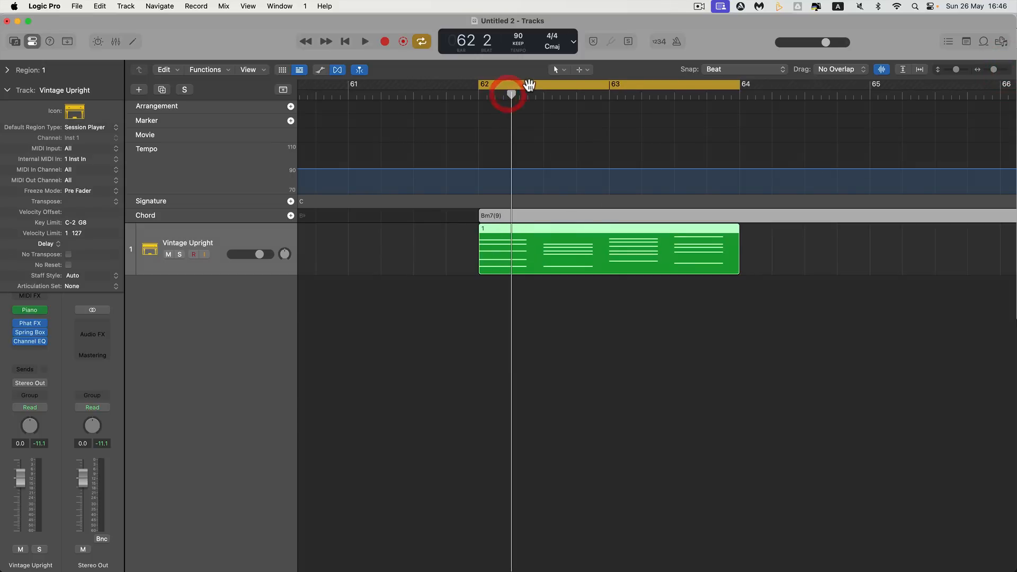
left_click(529, 86)
left_click_drag(528, 96, 540, 123)
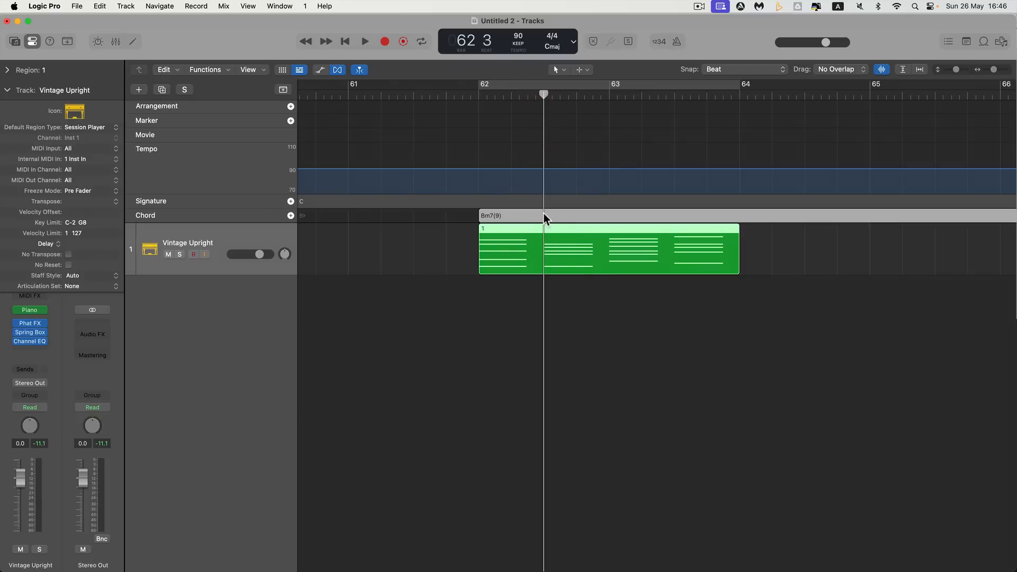
right_click(543, 214)
left_click(554, 229)
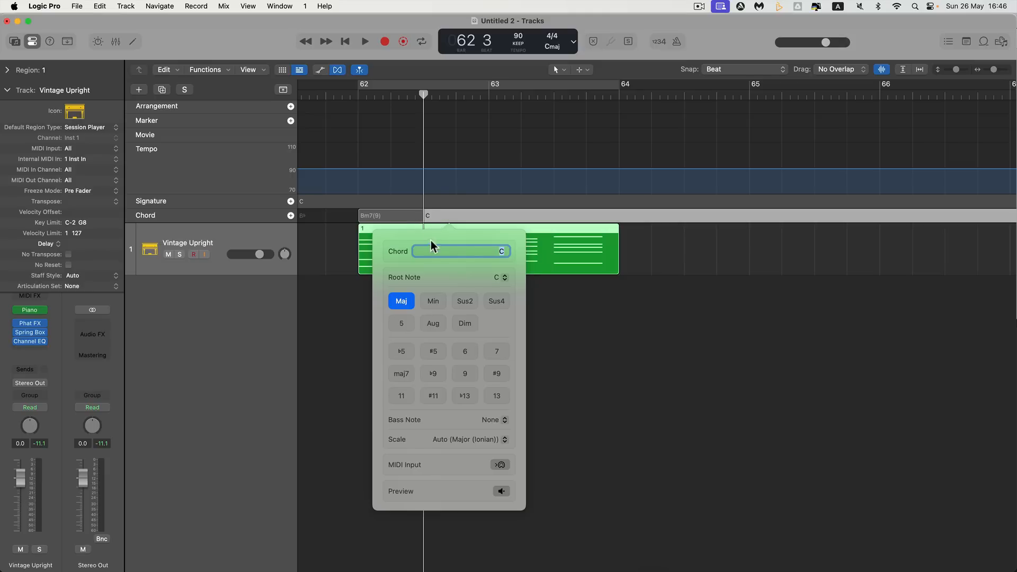
left_click(498, 464)
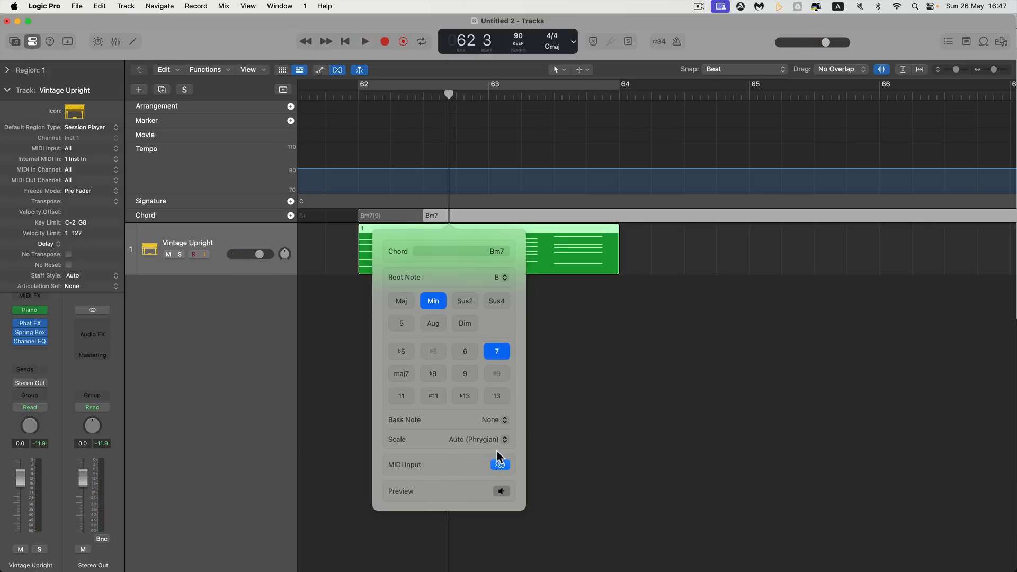
key("Escape")
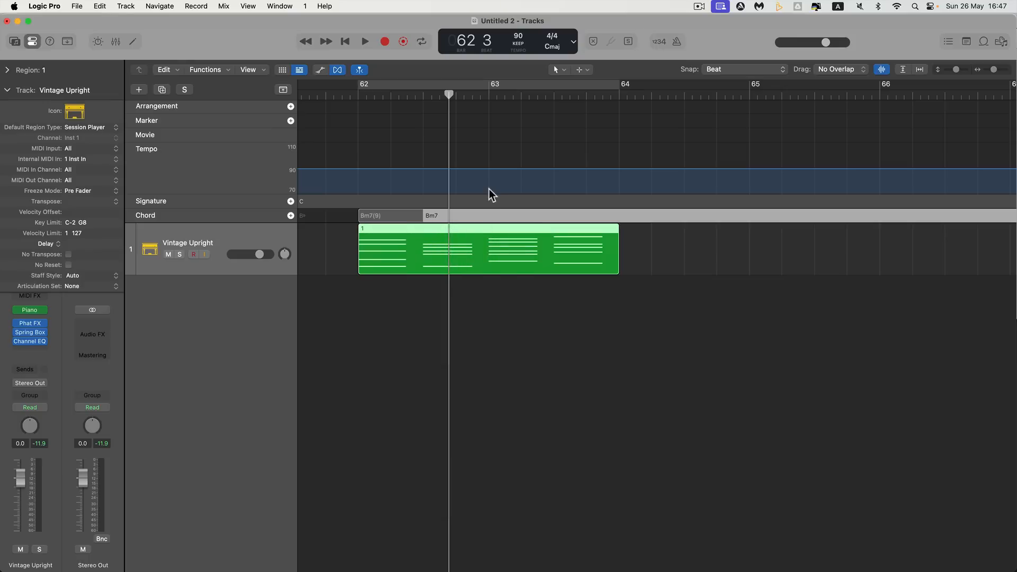
Create a chord at bar 63 in the Chord track and capture Em7 from the MIDI region through MIDI Input
left_click_drag(448, 94, 475, 96)
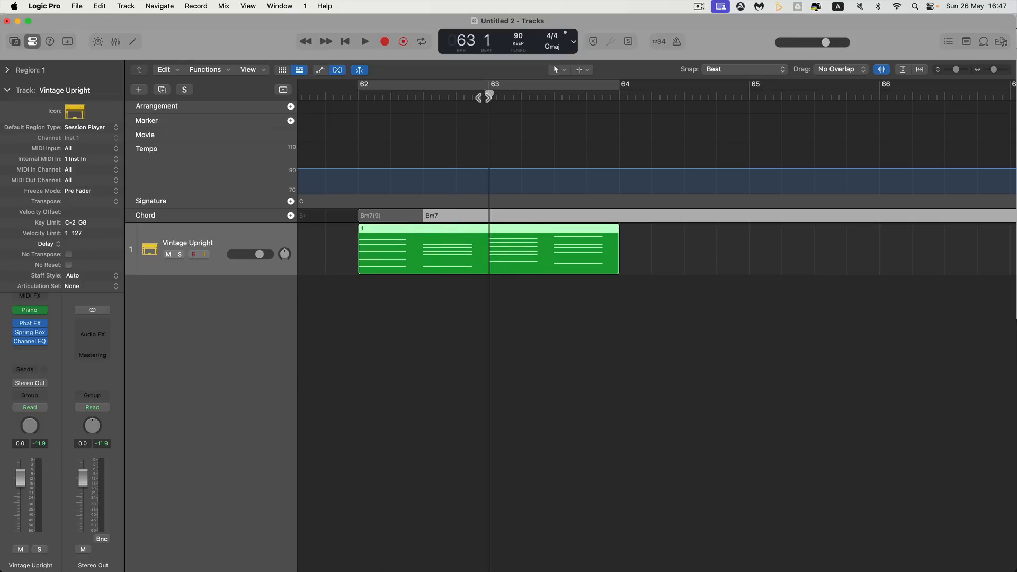
left_click(483, 98)
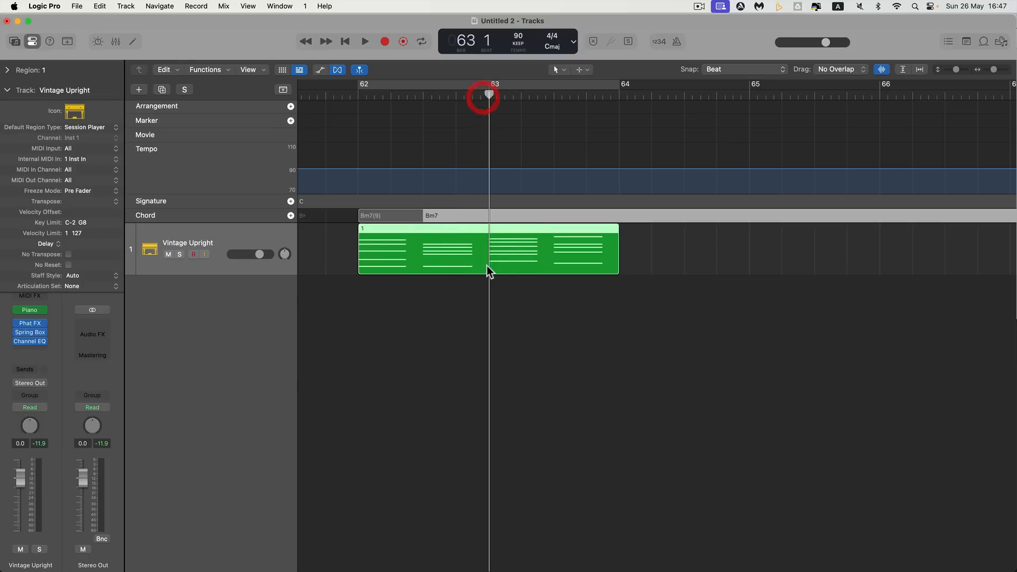
right_click(488, 216)
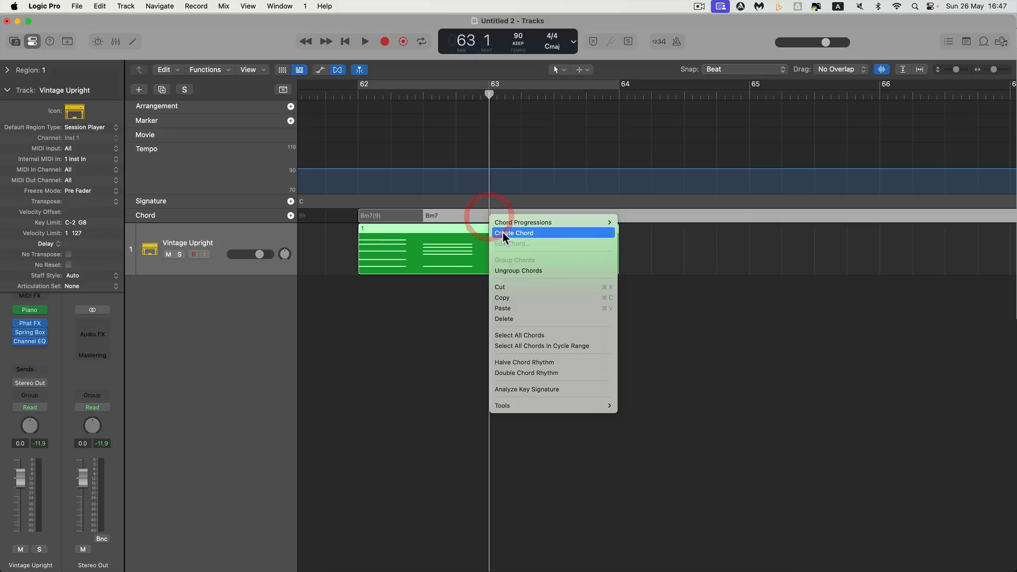
left_click(499, 231)
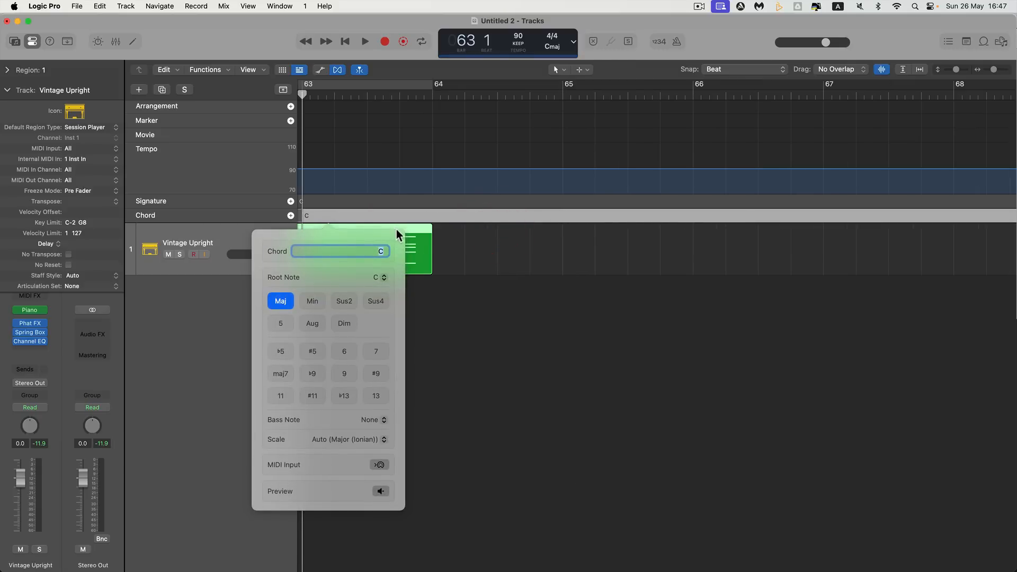
scroll(396, 228, "left", 5)
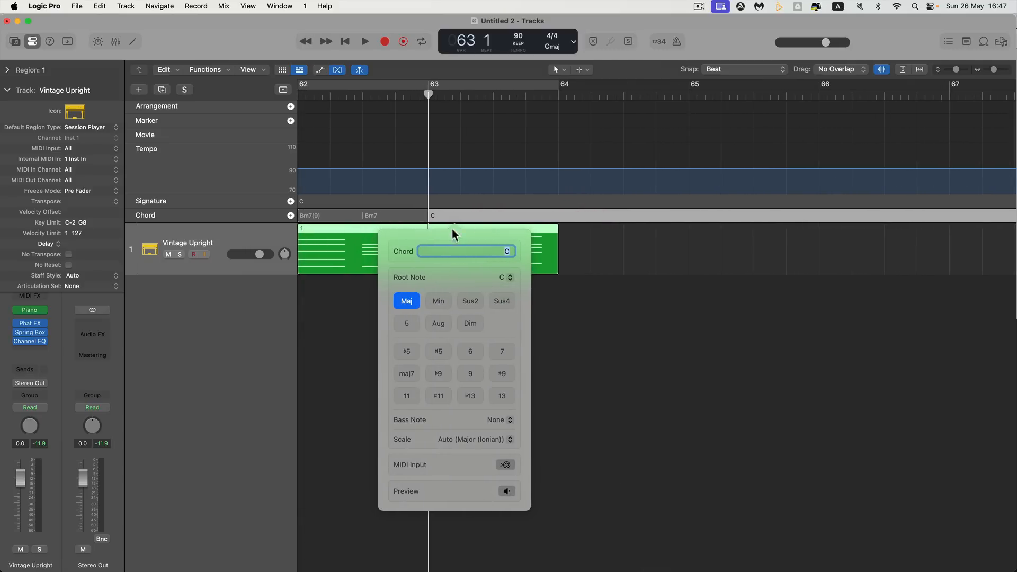
scroll(478, 210, "left", 4)
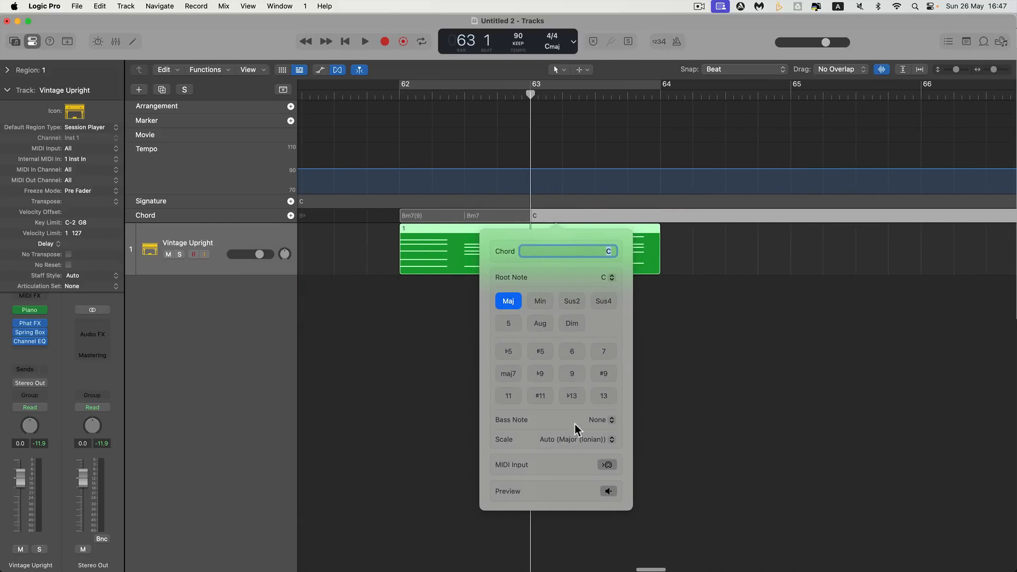
left_click(607, 465)
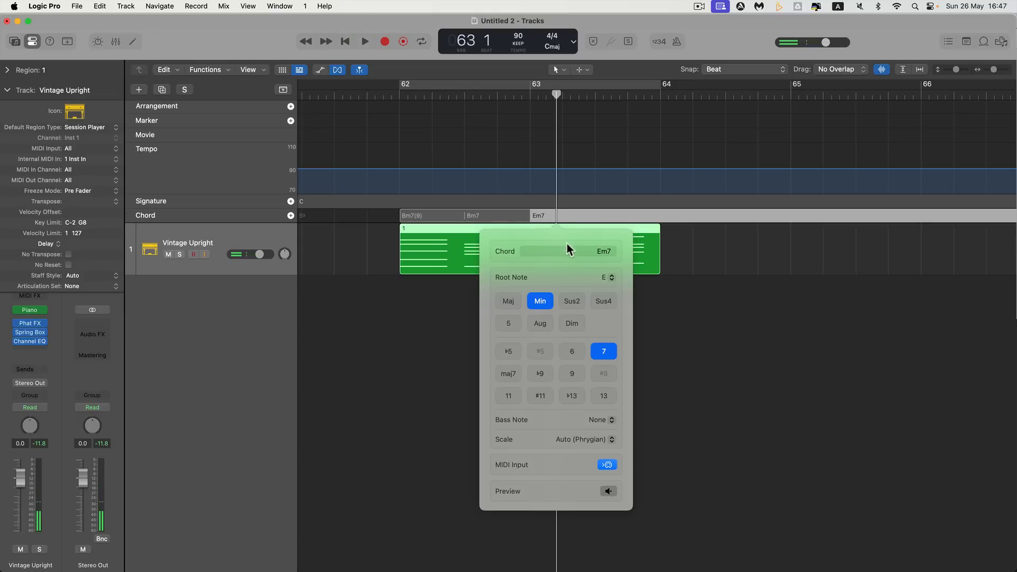
key("Escape")
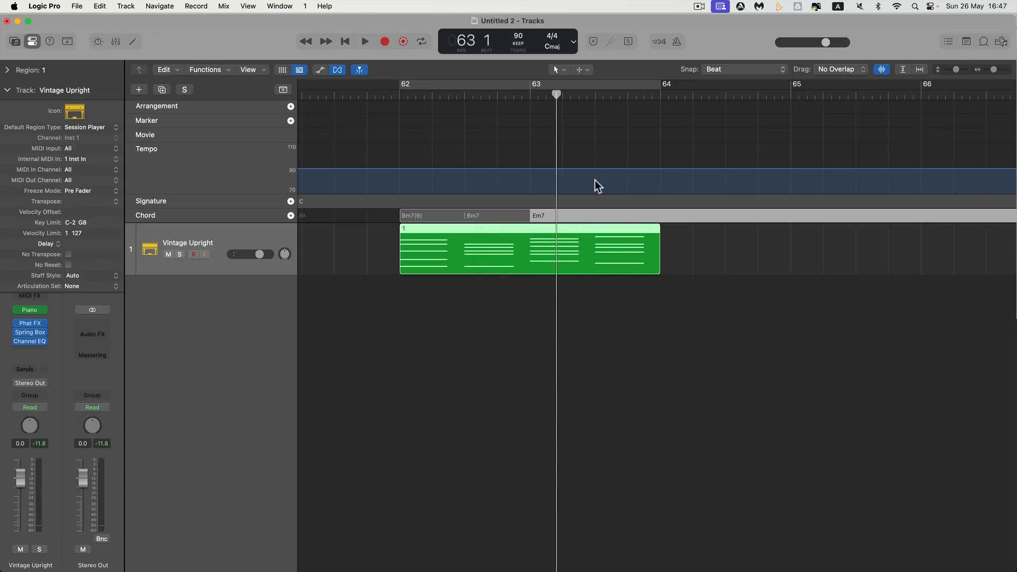
Create a chord at bar 63 beat 3 in the Chord track and capture Dmaj7(9) from the MIDI region through MIDI Input
left_click_drag(560, 97, 609, 100)
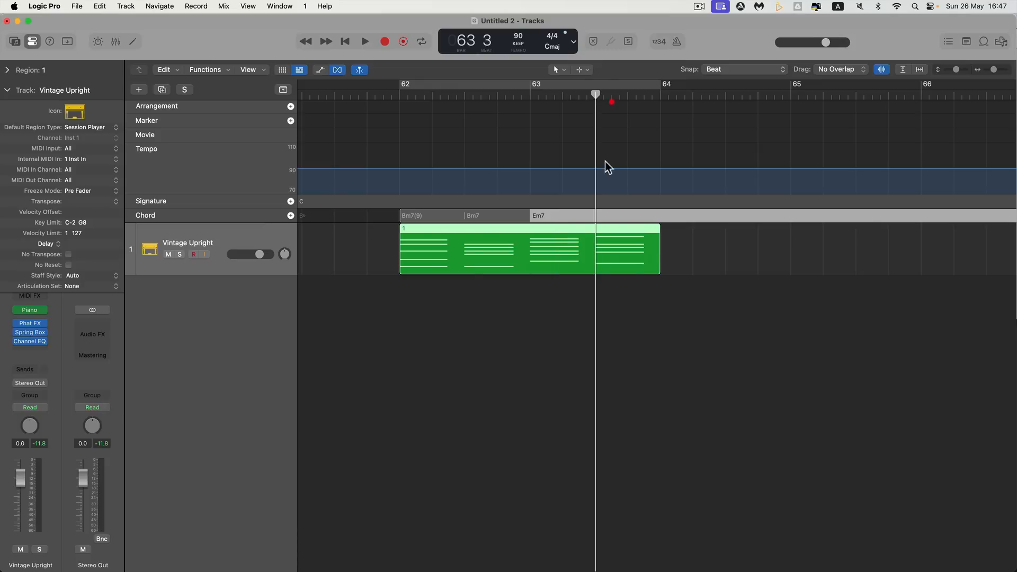
right_click(596, 214)
left_click(612, 229)
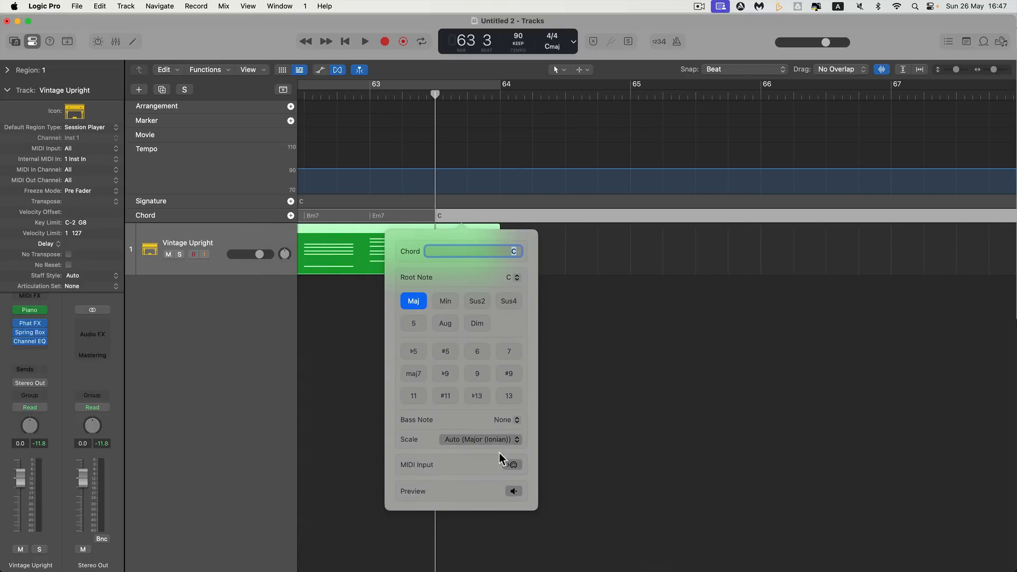
left_click(513, 464)
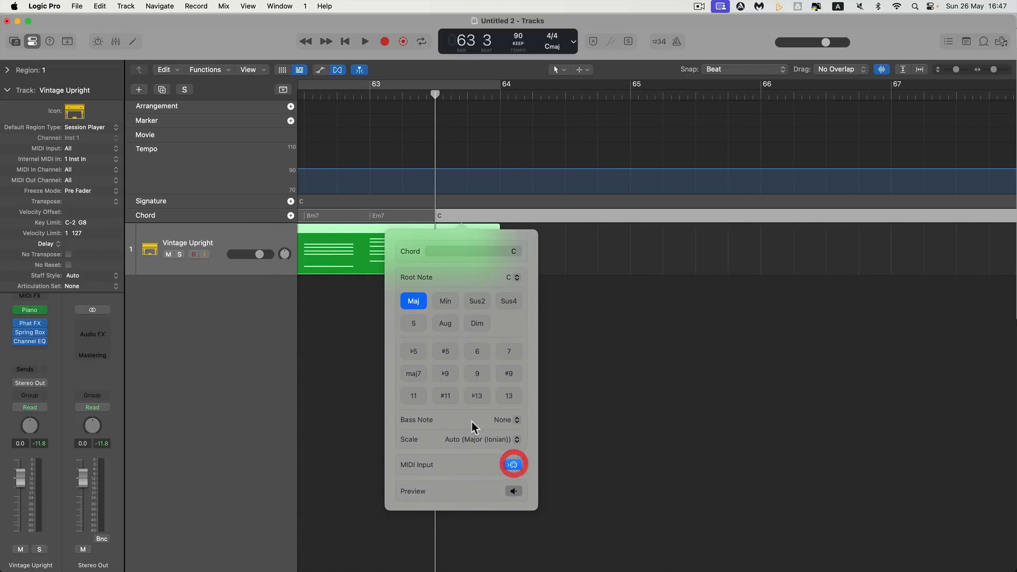
left_click(439, 230)
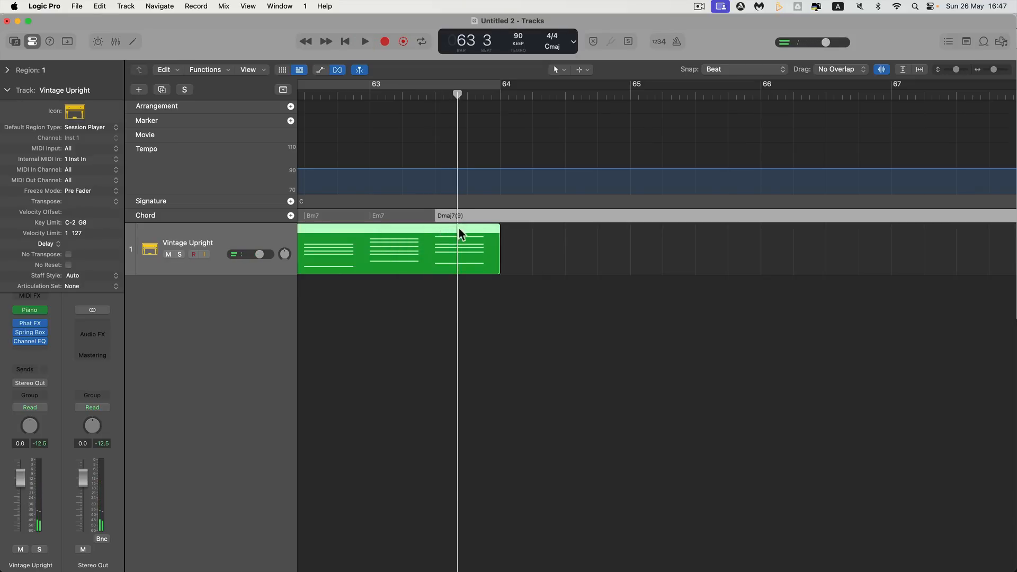
Shorten the chord group in the Chord track to end at bar 64, matching the green MIDI region
scroll(440, 225, "left", 5)
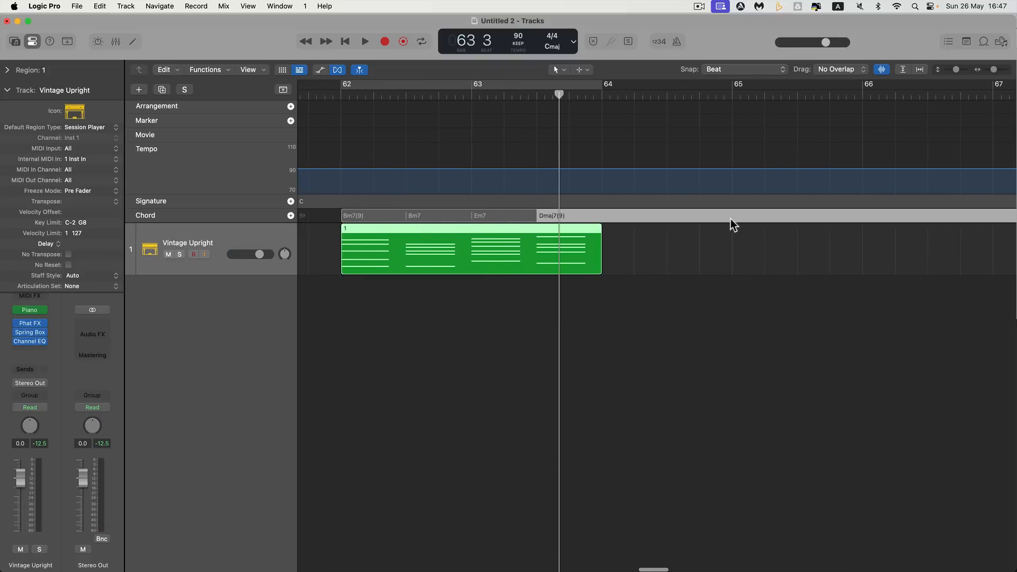
scroll(939, 238, "right", 6)
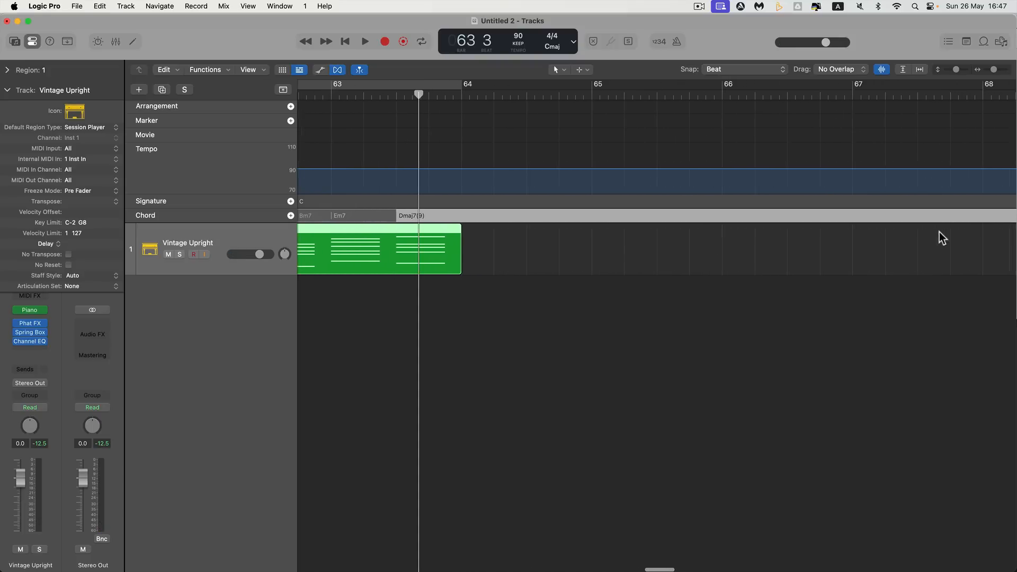
left_click(987, 69)
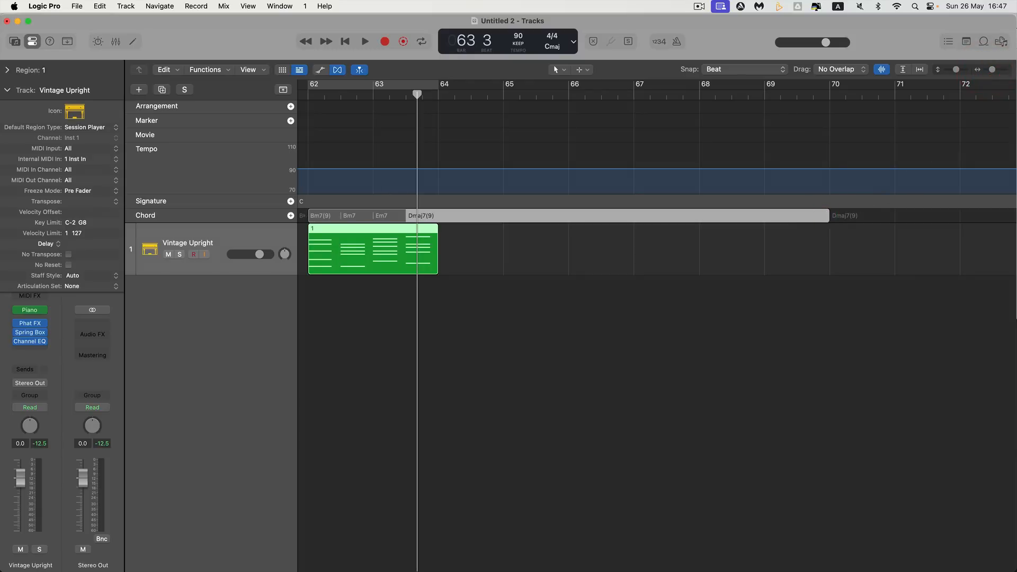
left_click(828, 218)
left_click(825, 219)
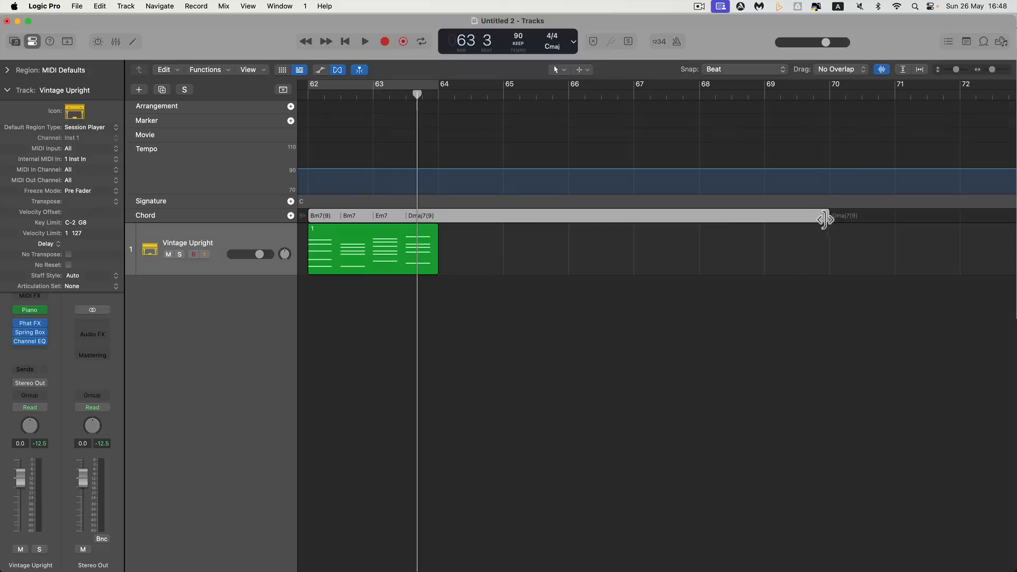
left_click_drag(824, 219, 473, 218)
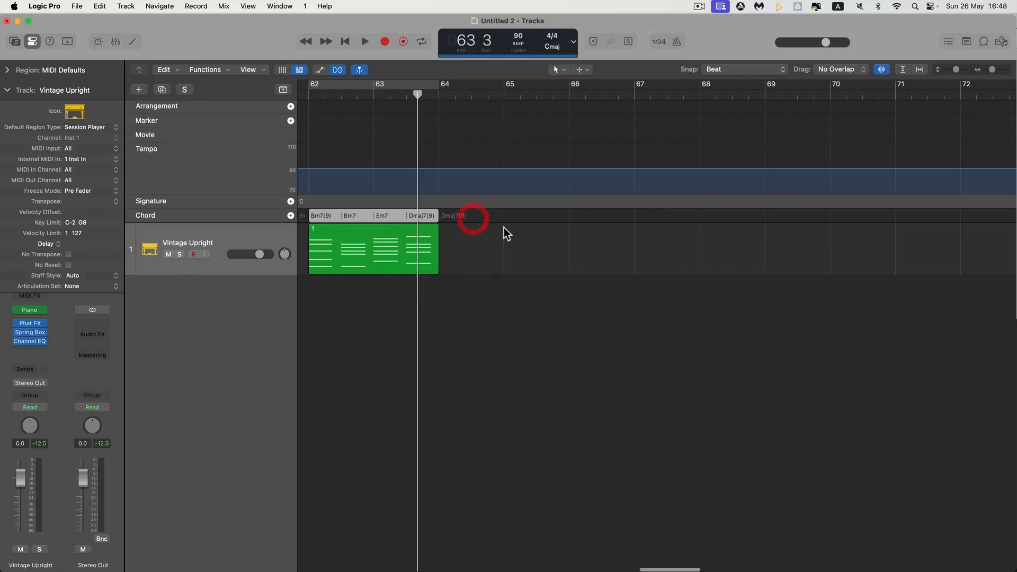
Turn on the cycle range over bars 62 to 64 and play back the start of the chord progression
scroll(504, 227, "left", 3)
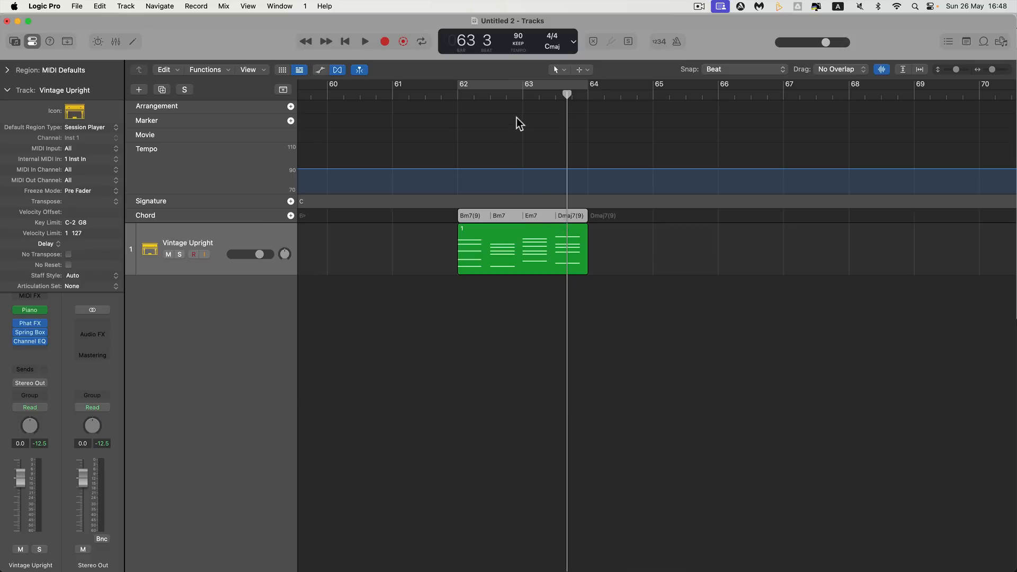
left_click(508, 90)
key("space")
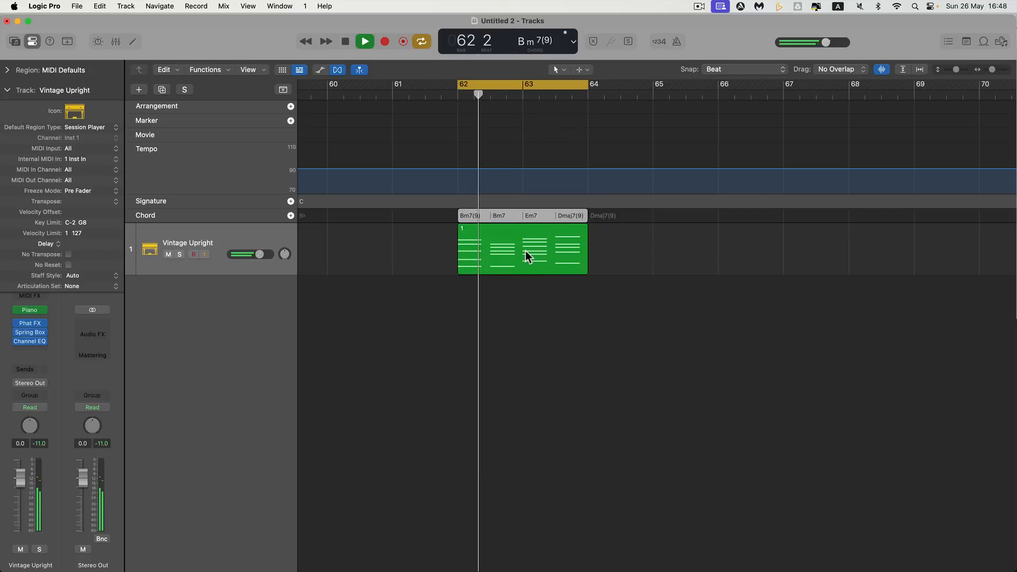
key("space")
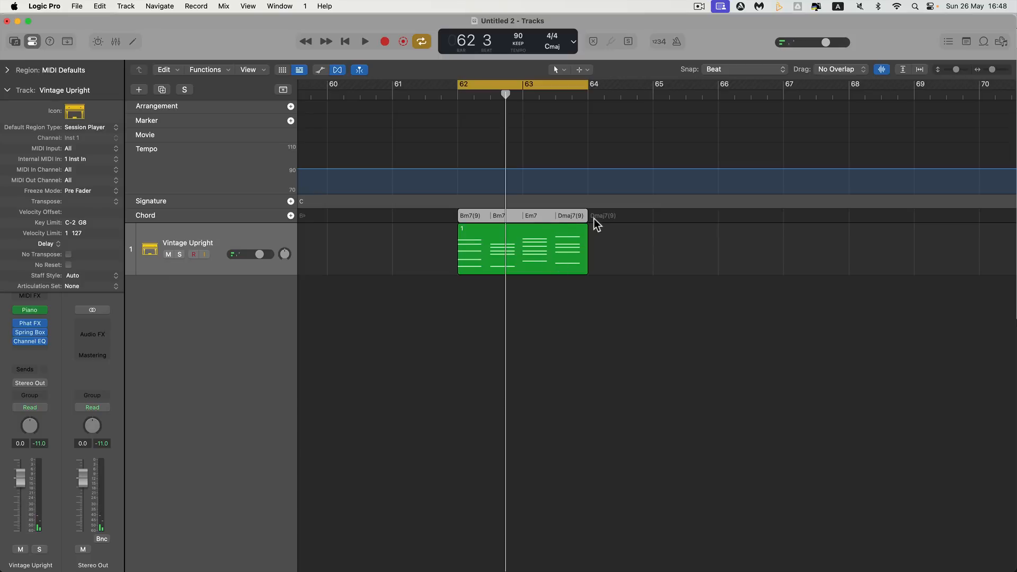
Select the four-chord group in the Chord track and repeat it once from bar 64
left_click(548, 217)
left_click(643, 247)
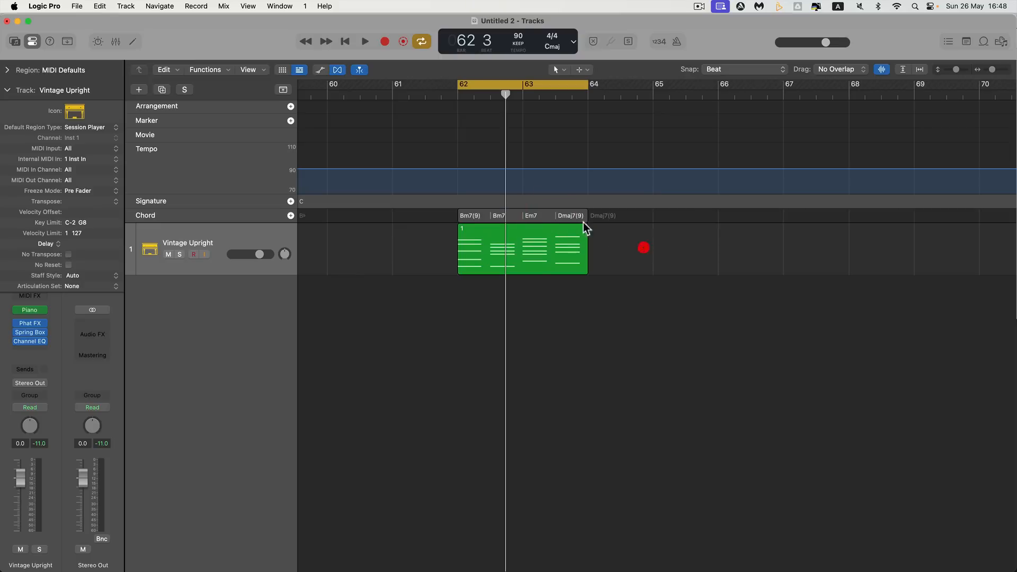
left_click(551, 215)
key("super+r")
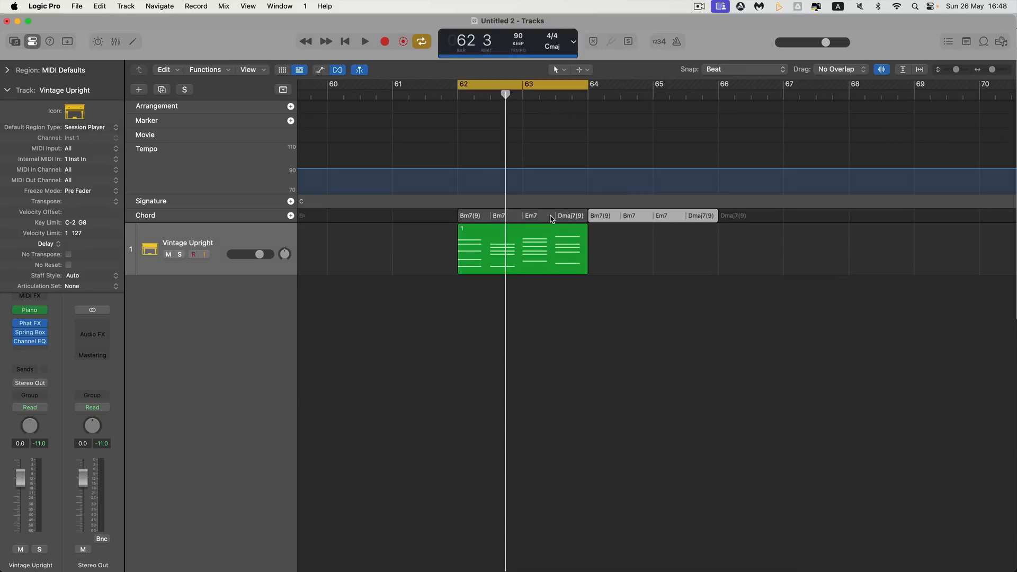
Select both chord groups in the Chord track and switch to the Join Tool
left_click(570, 216)
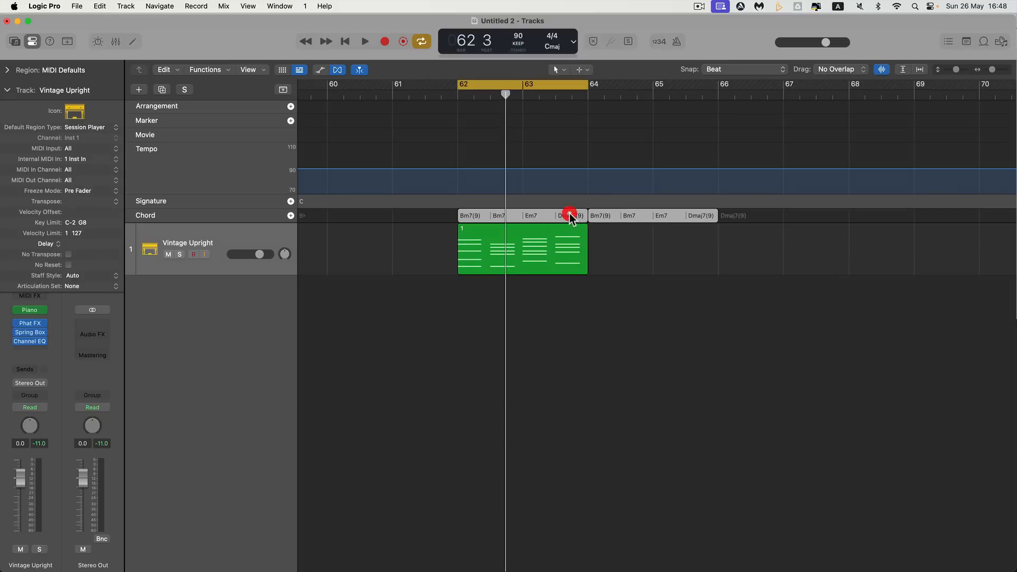
right_click(610, 278)
left_click(641, 145)
Undo the repeat of the chord group and switch back to the Pointer Tool
key("super+z")
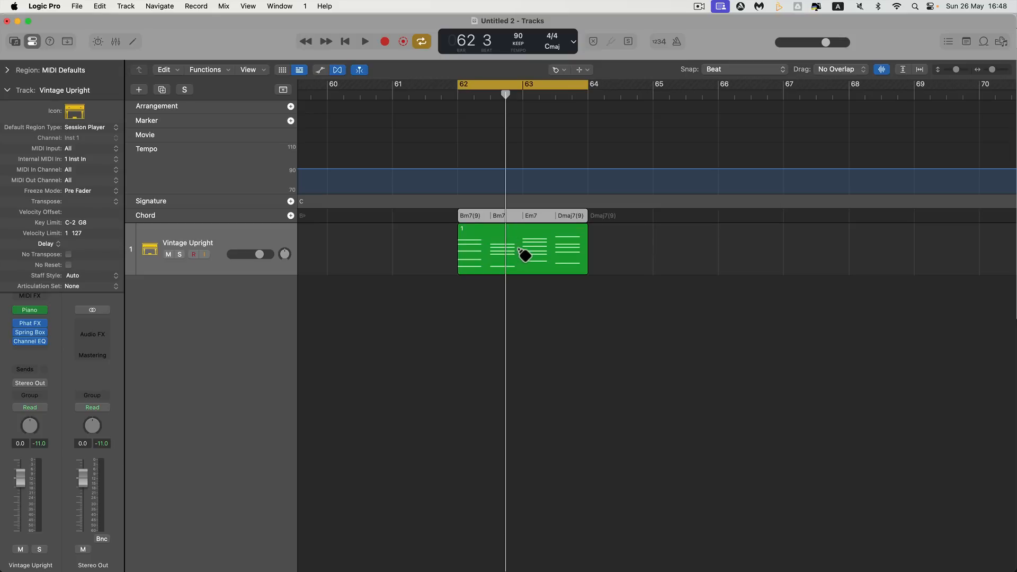
right_click(516, 288)
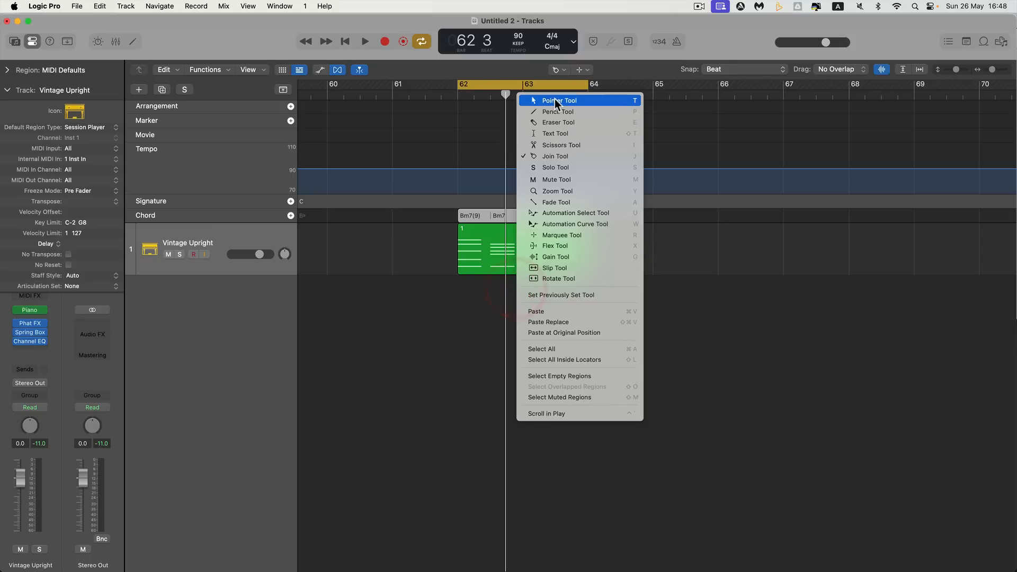
left_click(554, 99)
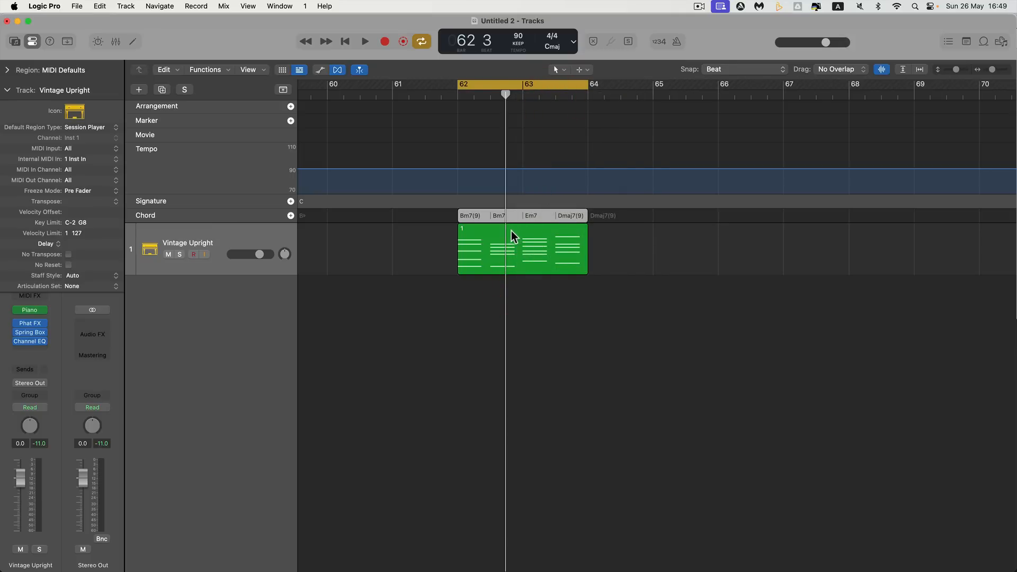
Move the green MIDI region away from the chord group to bar 66 beat 4, and place the playhead at bar 62
scroll(510, 230, "left", 3)
left_click_drag(526, 231, 852, 225)
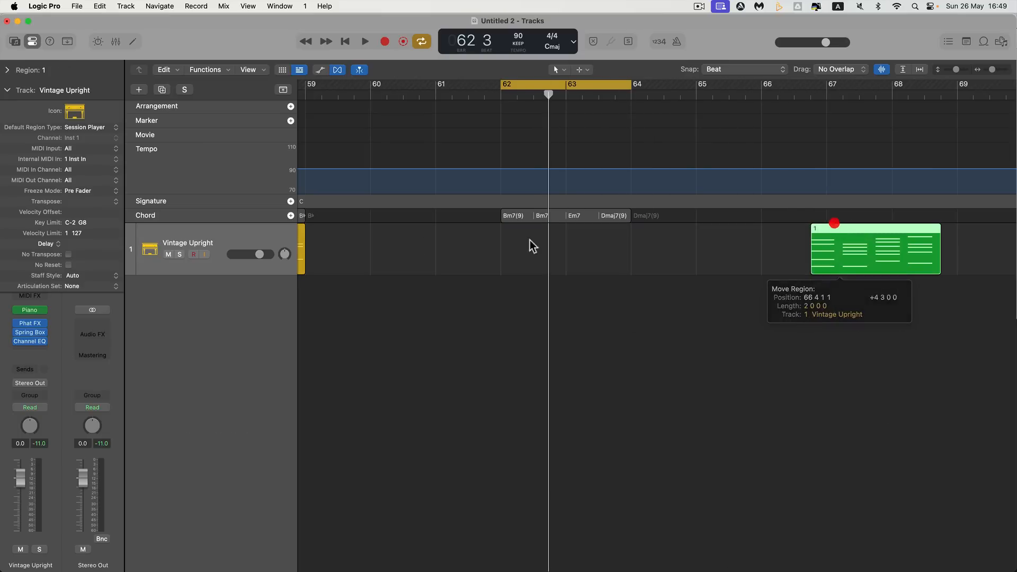
scroll(406, 244, "left", 3)
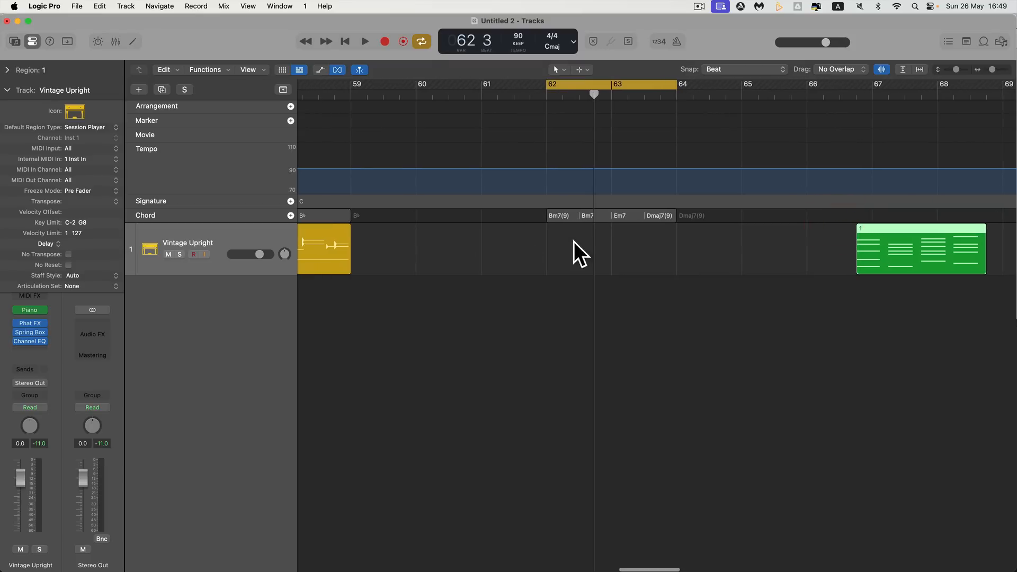
left_click_drag(594, 96, 552, 97)
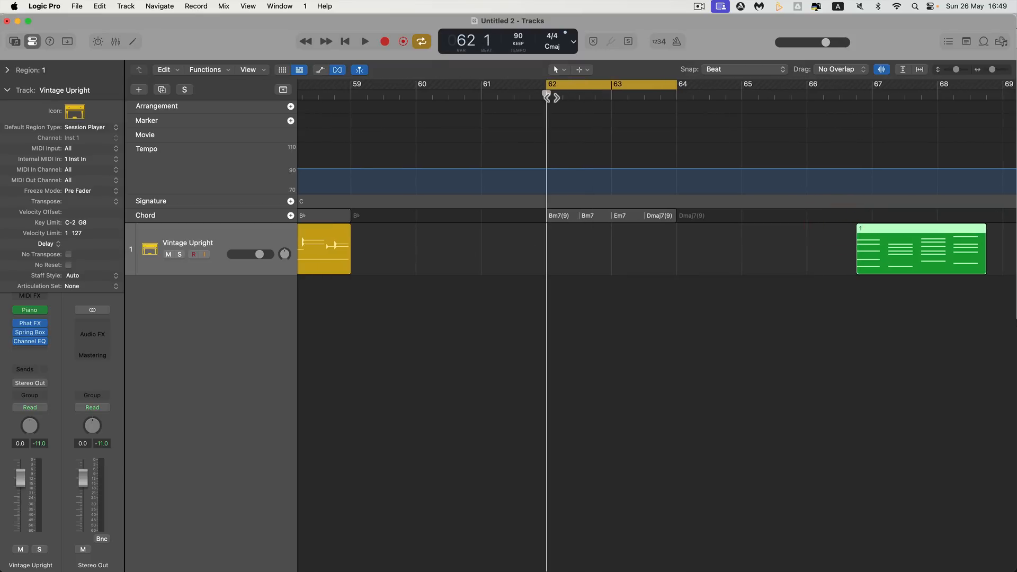
Move the green MIDI region to start at bar 68
left_click_drag(882, 229, 954, 228)
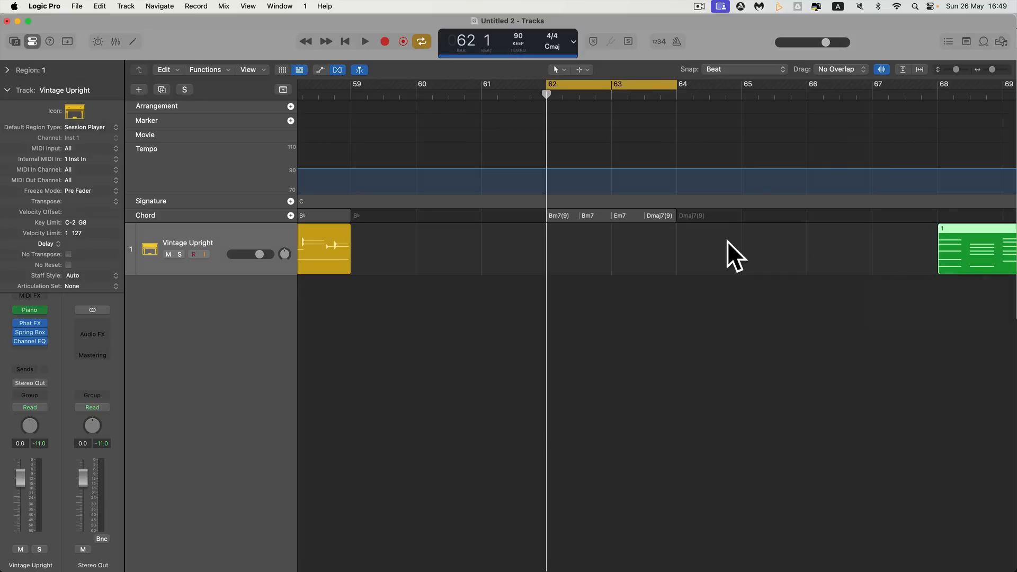
right_click(544, 236)
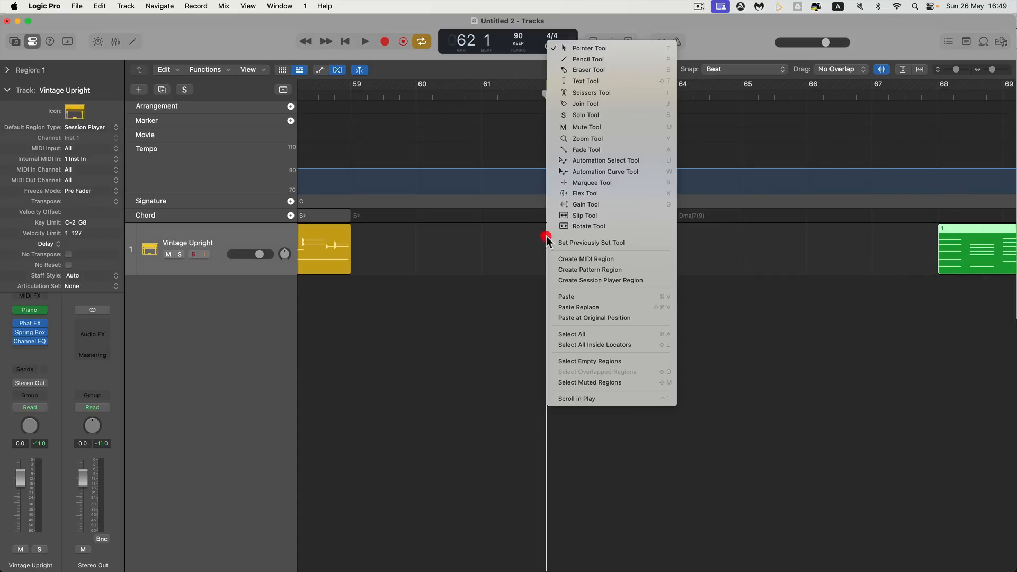
left_click(591, 281)
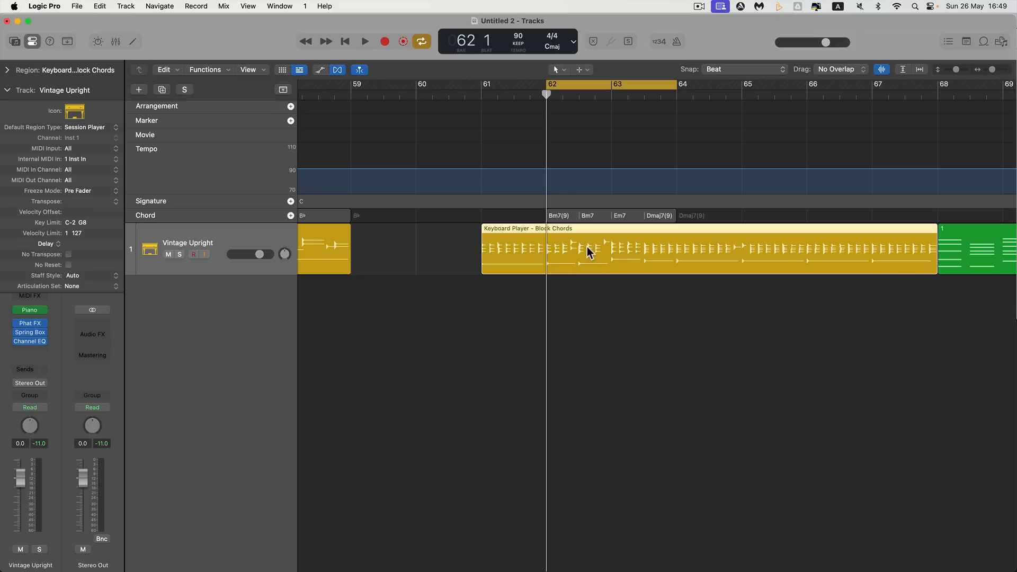
scroll(589, 251, "right", 3)
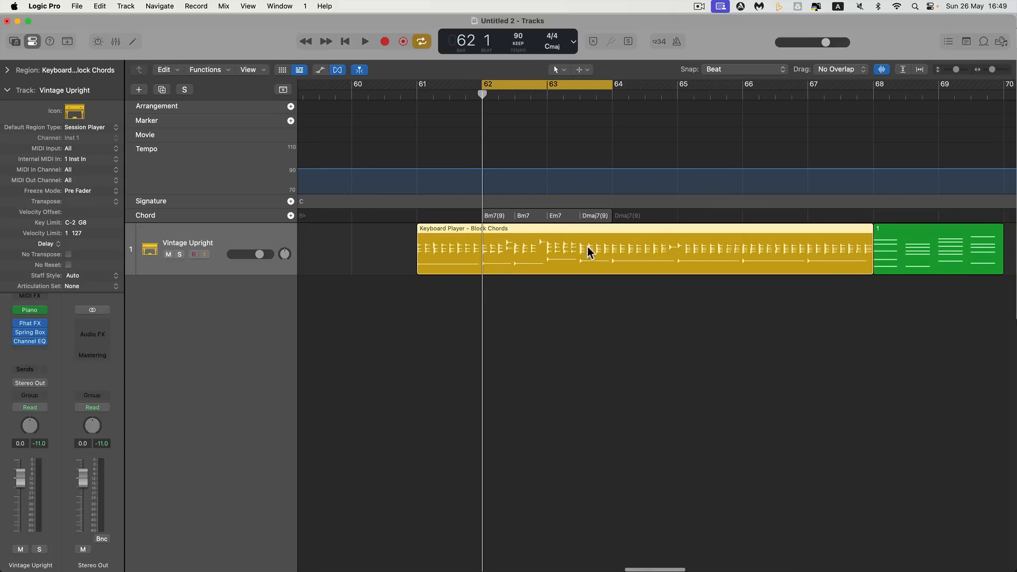
key("space")
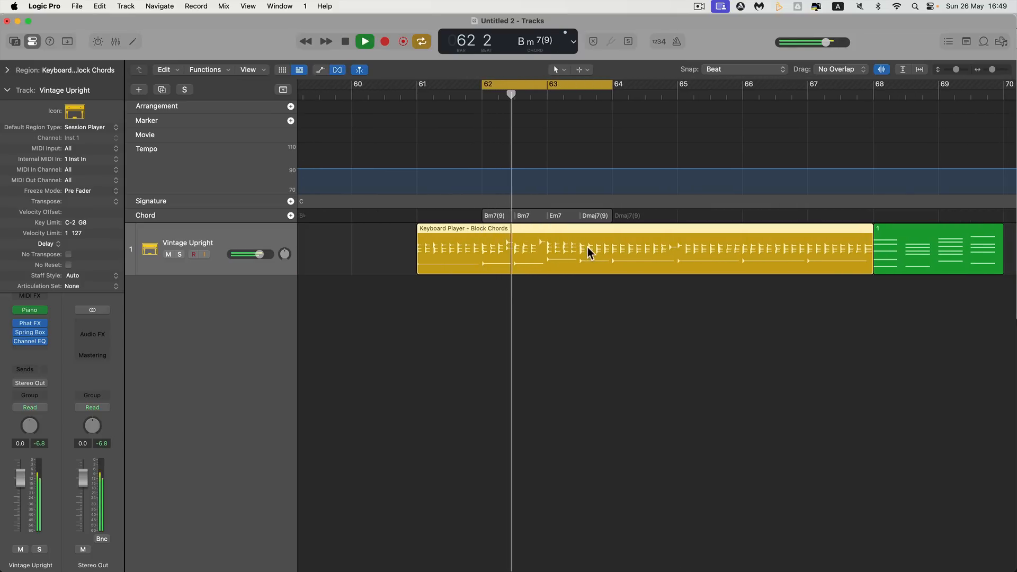
key("space")
left_click(513, 243)
key("Delete")
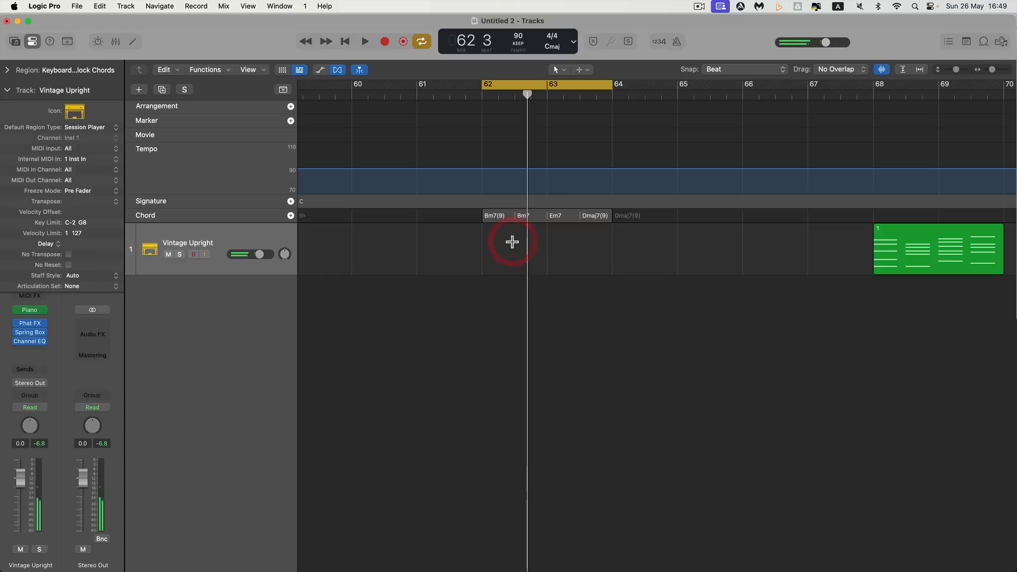
Add a Keyboard Player region after the one ending at bar 59, and fit it to bars 62 to 64 under the chord group
scroll(508, 244, "left", 4)
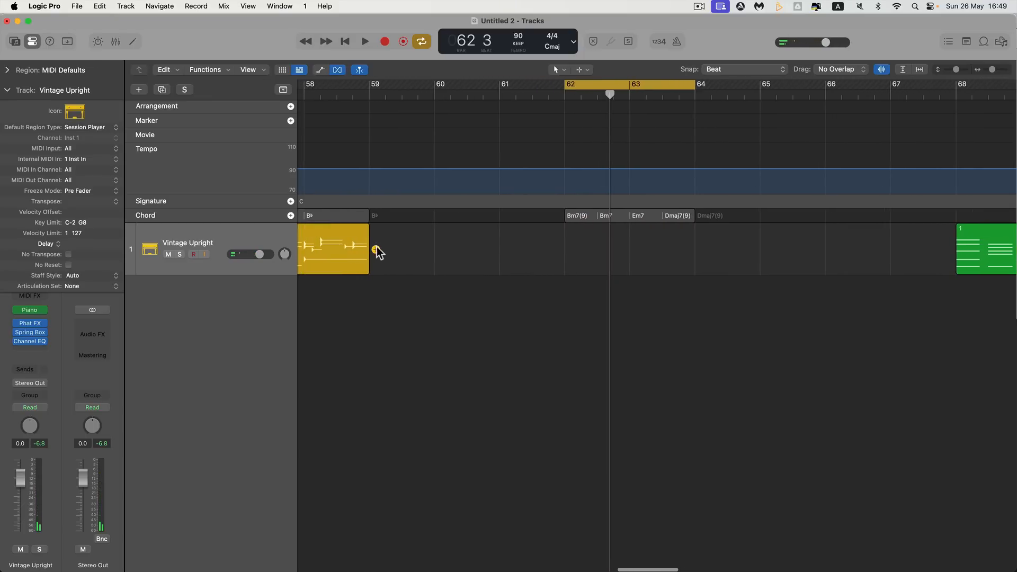
left_click(376, 249)
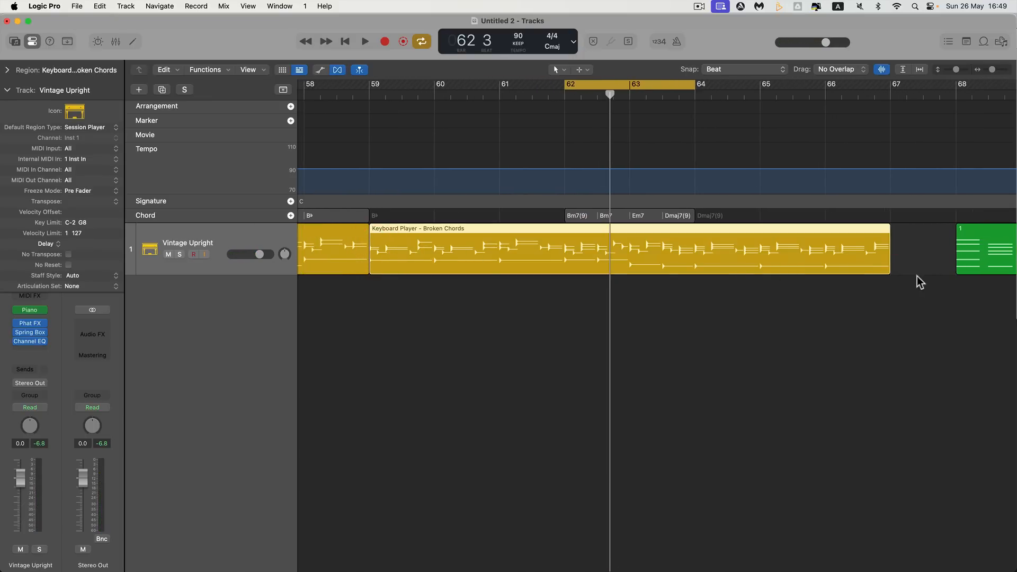
left_click_drag(889, 272, 695, 266)
left_click_drag(511, 251, 710, 252)
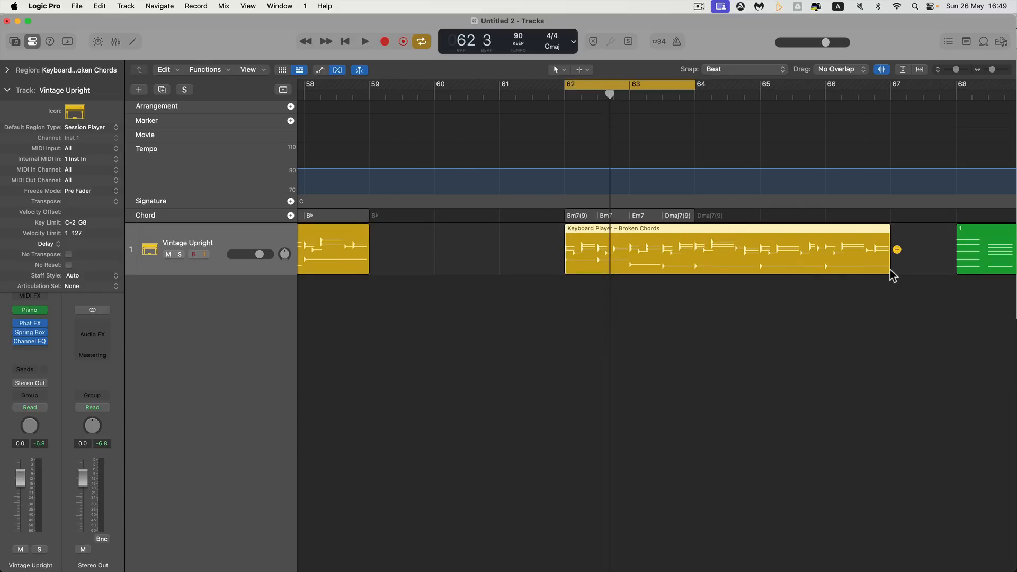
left_click_drag(890, 269, 699, 261)
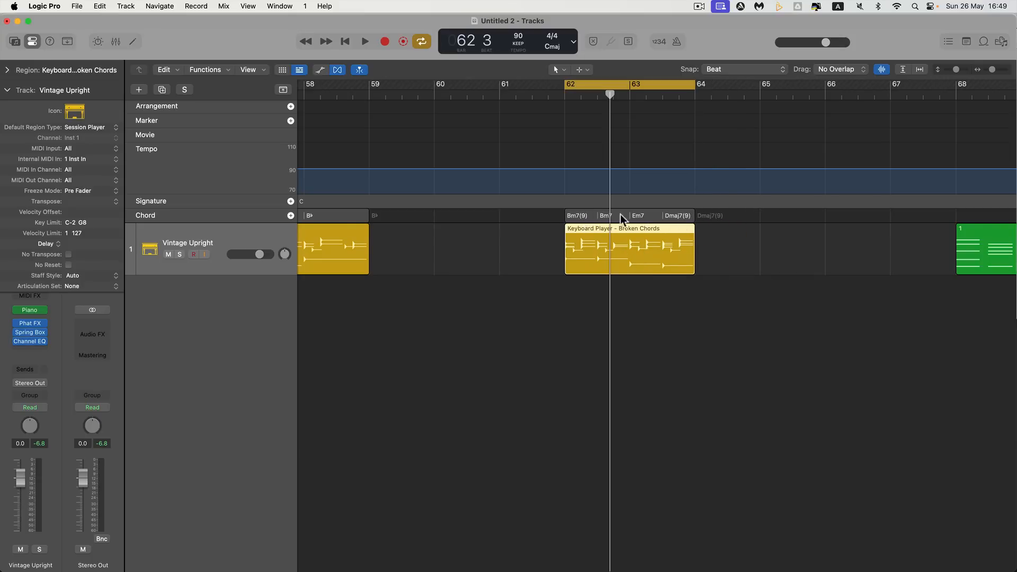
Play the Broken Chords region from bar 62 briefly to hear it follow the Chord track
scroll(589, 215, "right", 3)
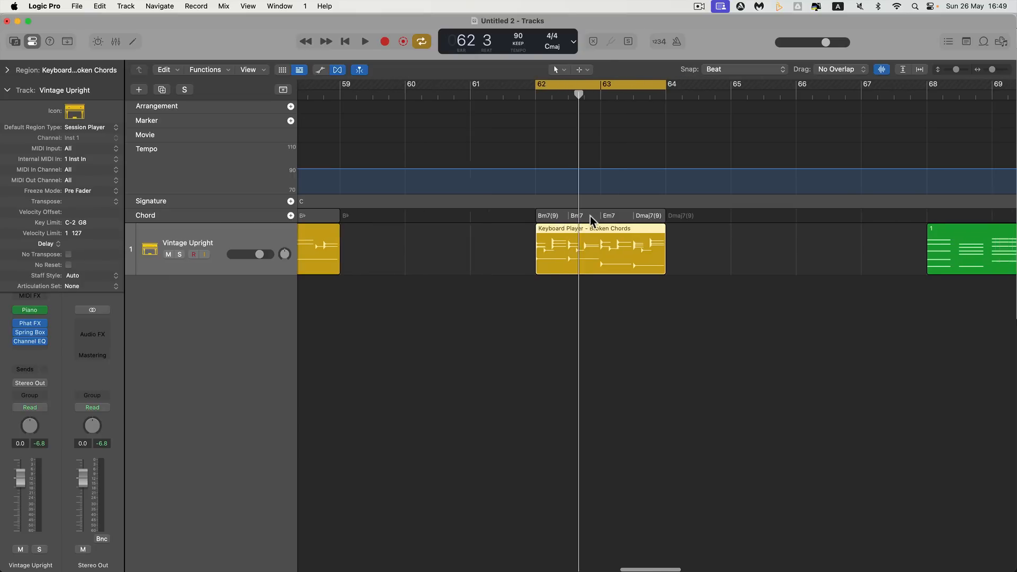
scroll(930, 246, "right", 1)
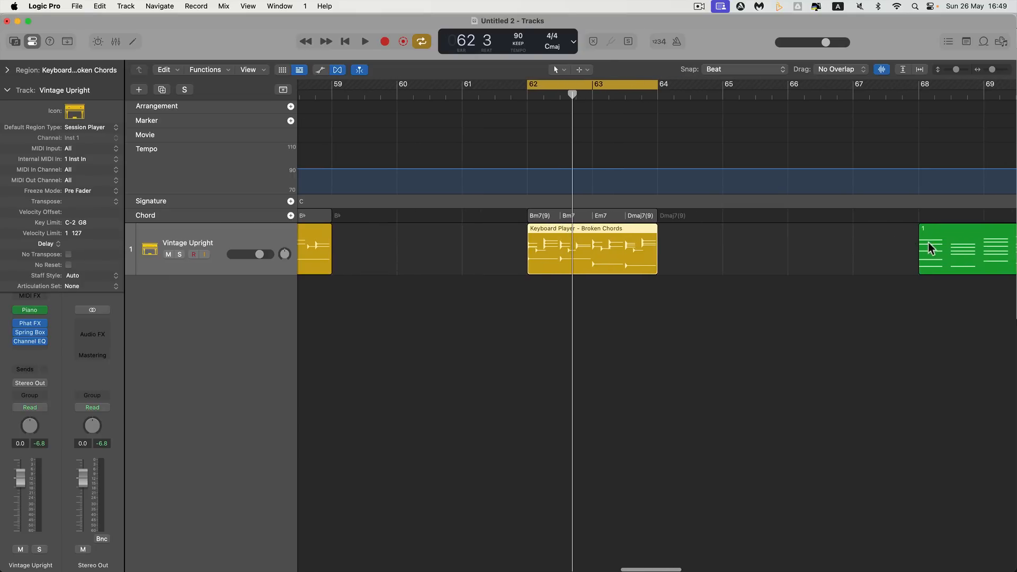
left_click(948, 245)
key("space")
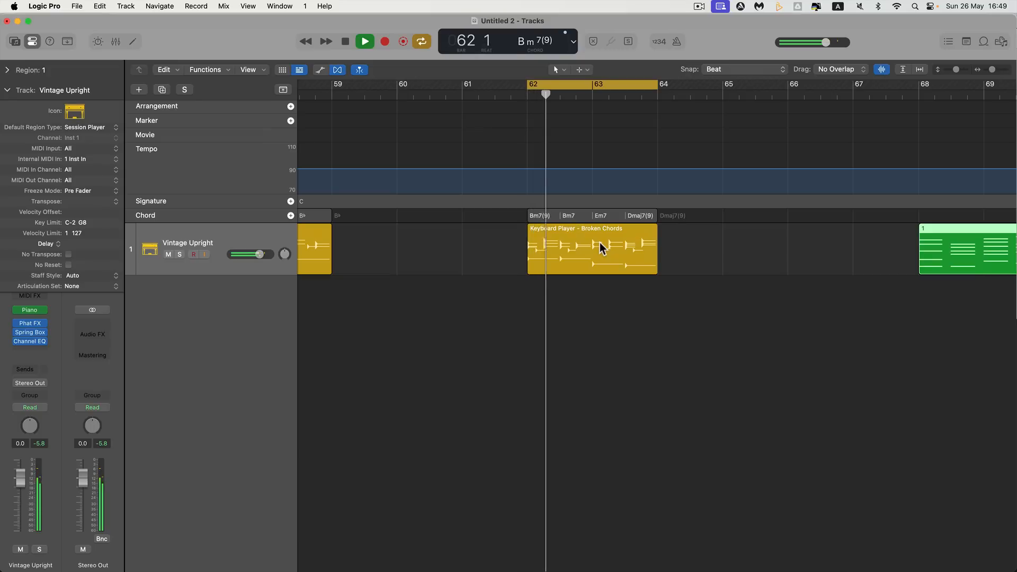
key("space")
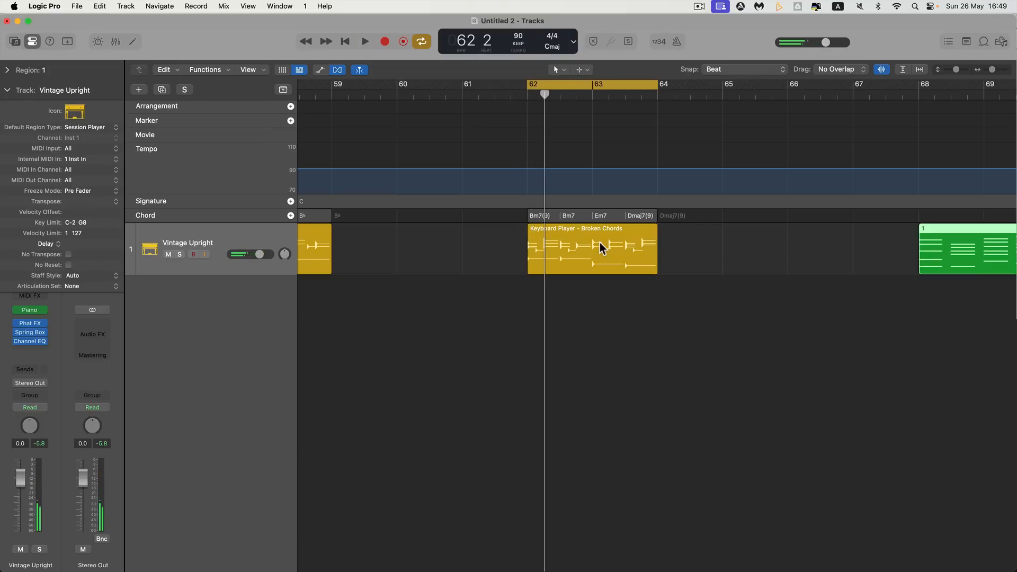
Paste the chords from the global track into the Broken Chords region at bar 62
scroll(634, 266, "right", 5)
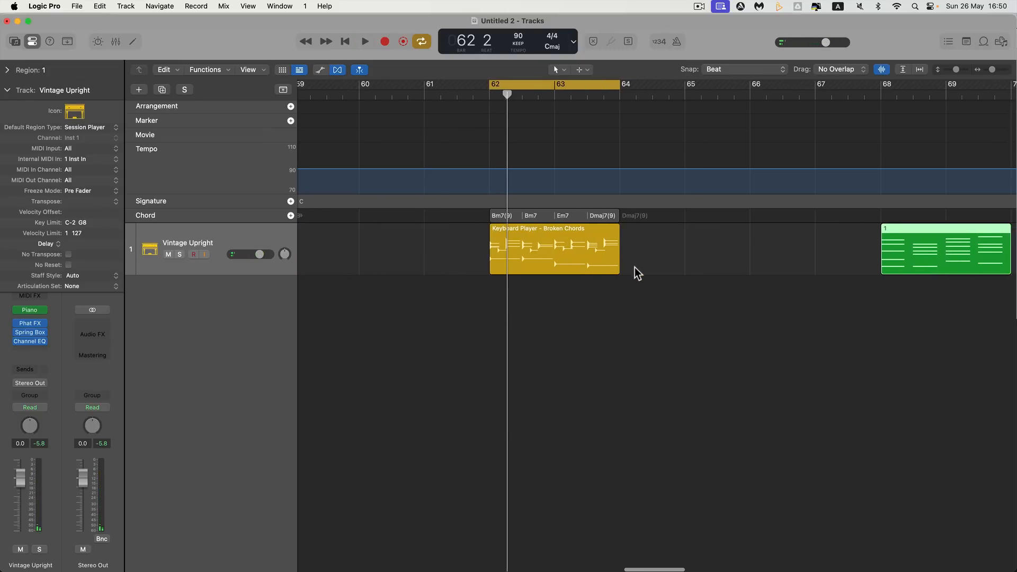
left_click(491, 252)
right_click(491, 252)
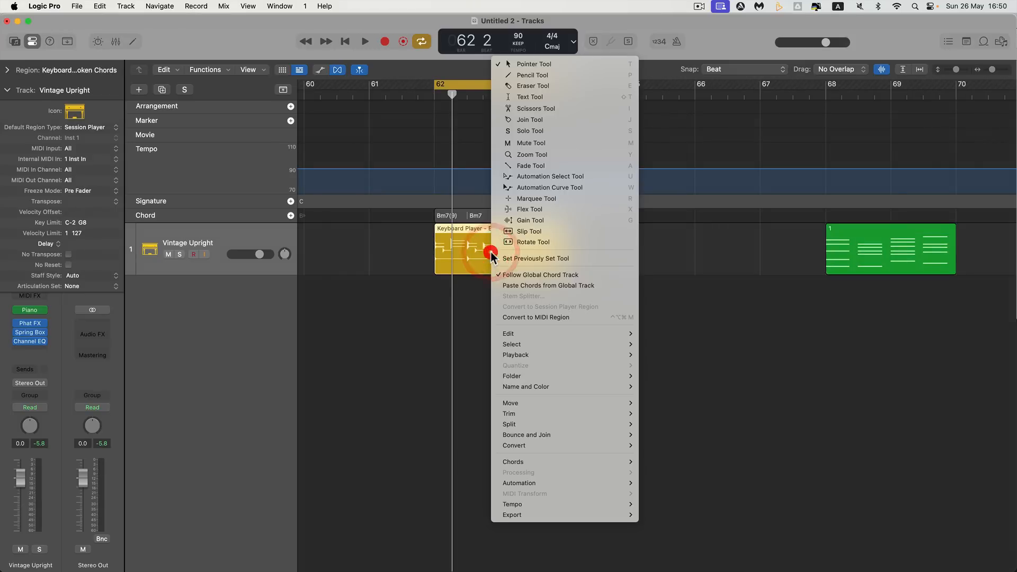
left_click(535, 285)
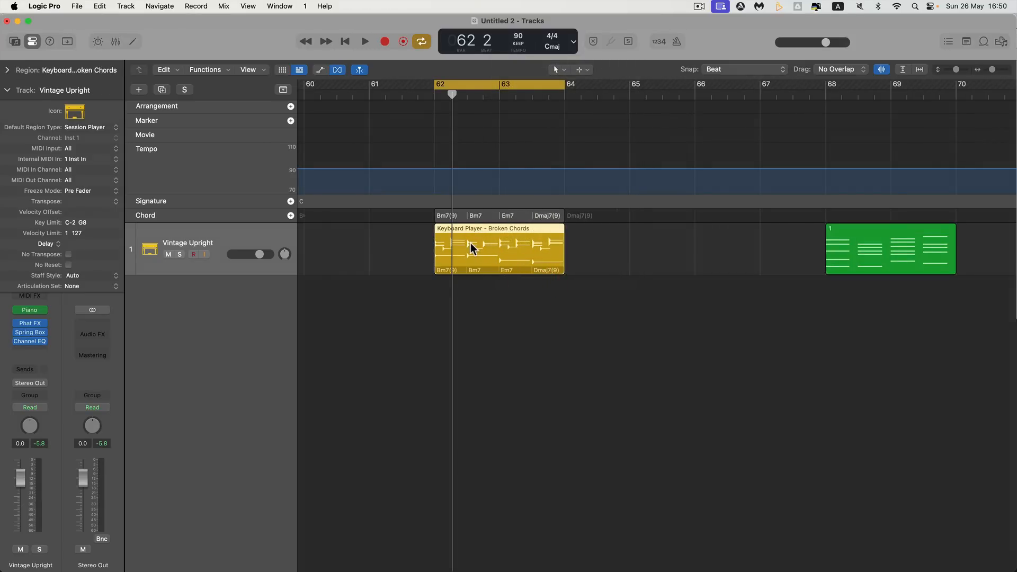
Copy the Broken Chords region to bar 65, and set the original at bar 62 to follow the global Chord track
left_click_drag(472, 249, 657, 247)
left_click(513, 239)
right_click(513, 239)
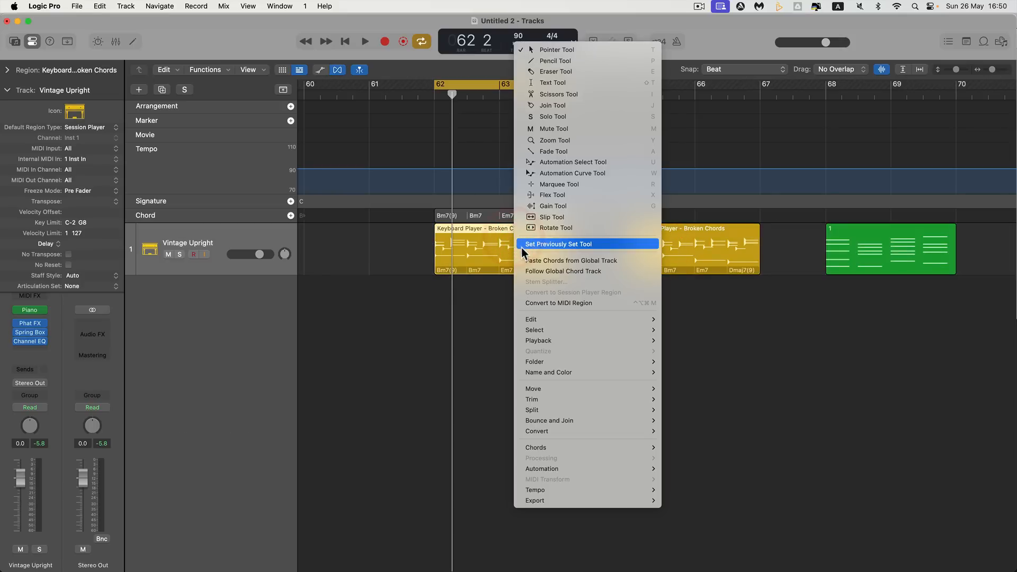
left_click(533, 270)
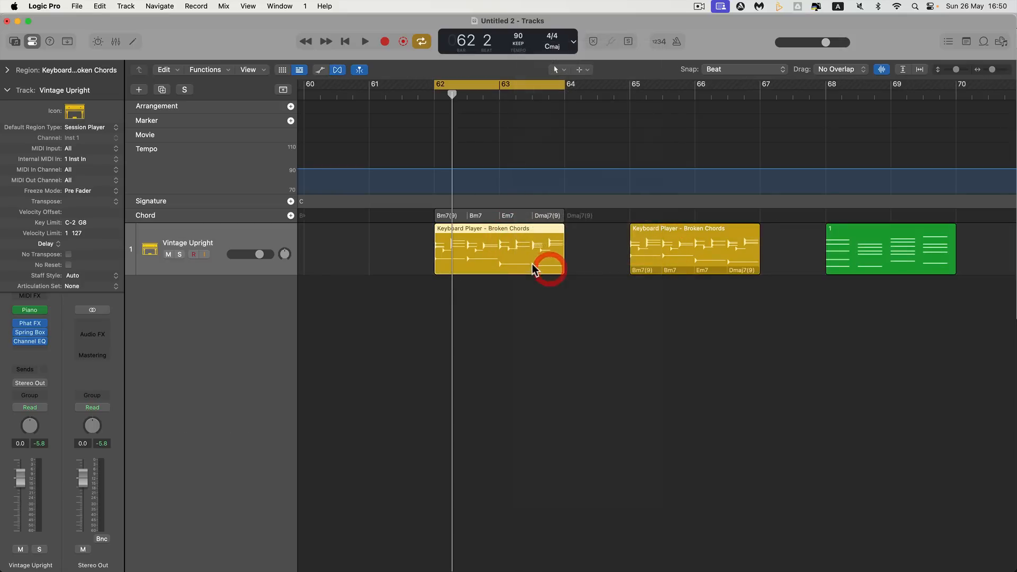
Select the chord group in the Chord track and play the region at bar 62
left_click(461, 215)
key("space")
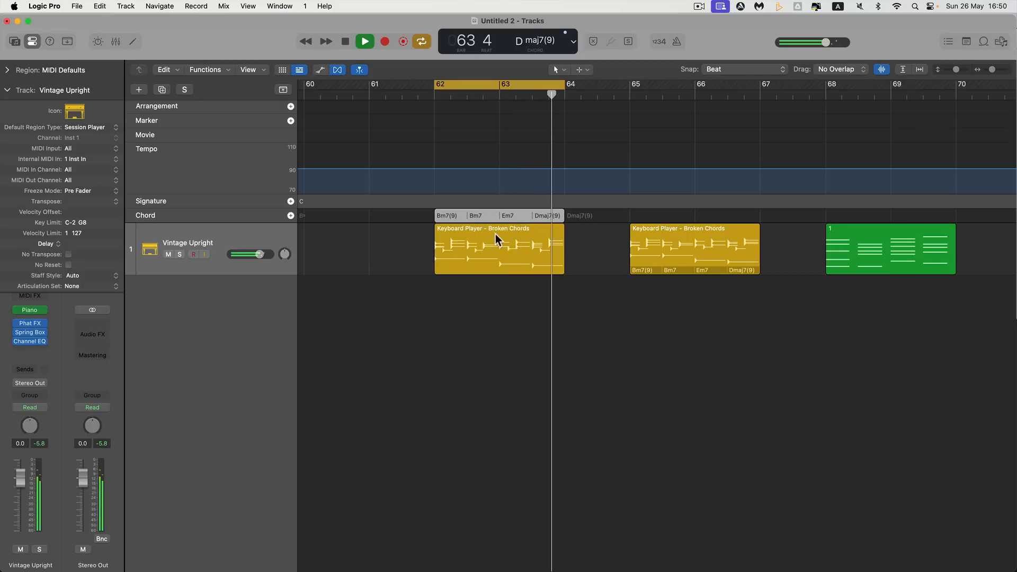
key("space")
Set the cycle range to the copied region at bars 65 to 67 and play it with its own region chords
left_click(685, 245)
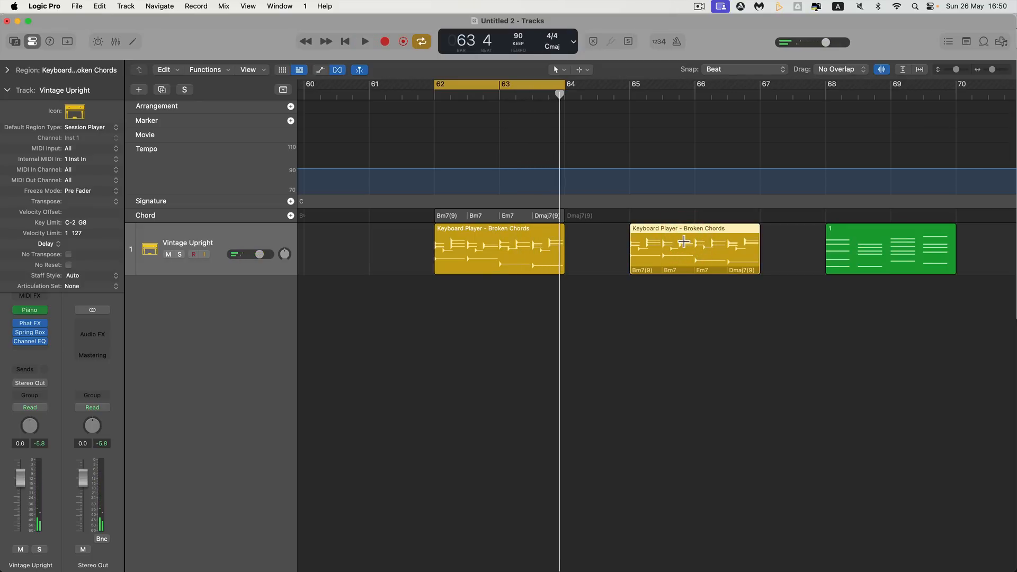
key("super+u")
key("space")
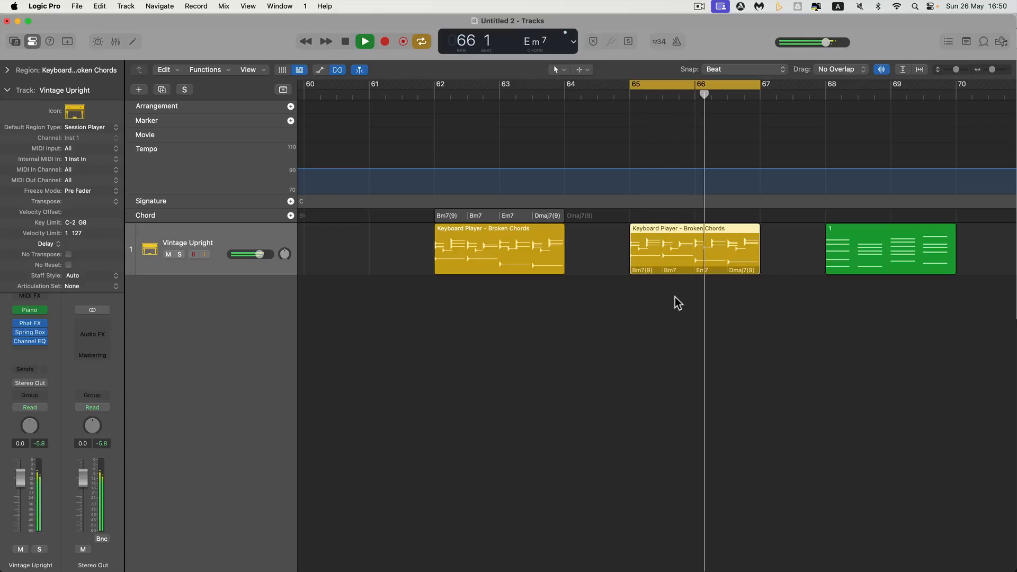
scroll(675, 296, "right", 2)
key("space")
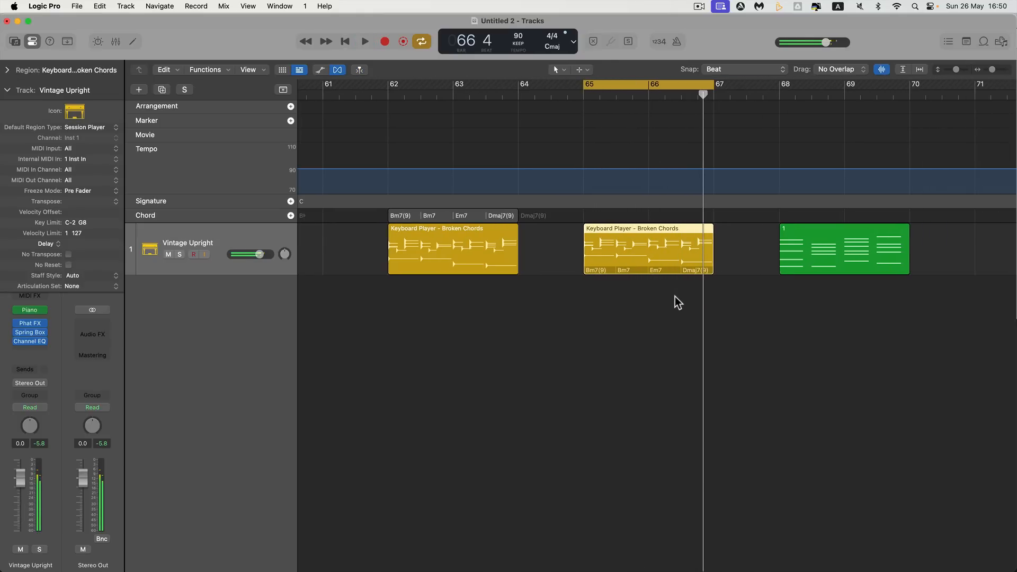
Show the Loop Browser and add the Broken Chords region at bar 65 to the Apple Loops library
scroll(675, 297, "right", 5)
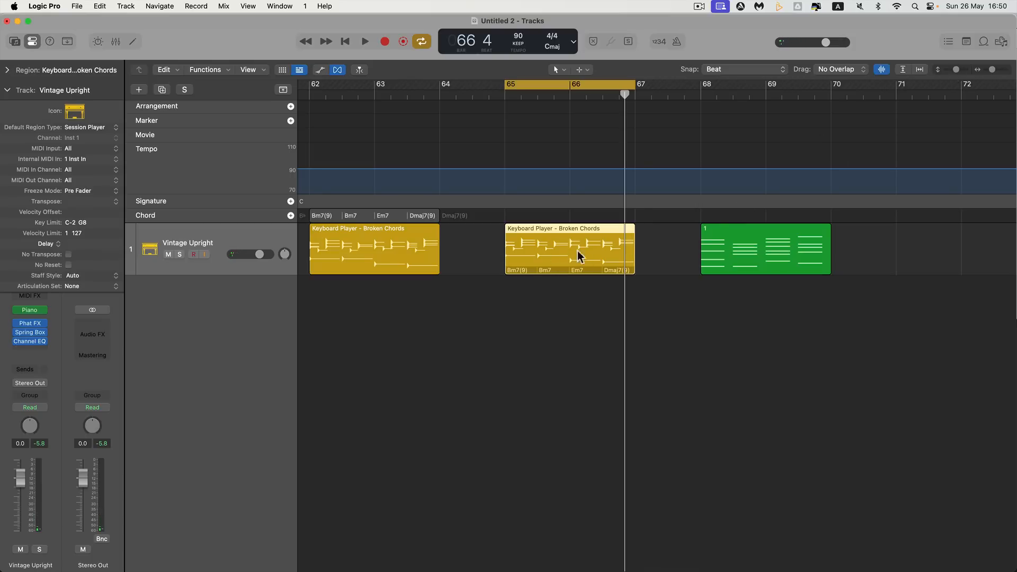
left_click(983, 42)
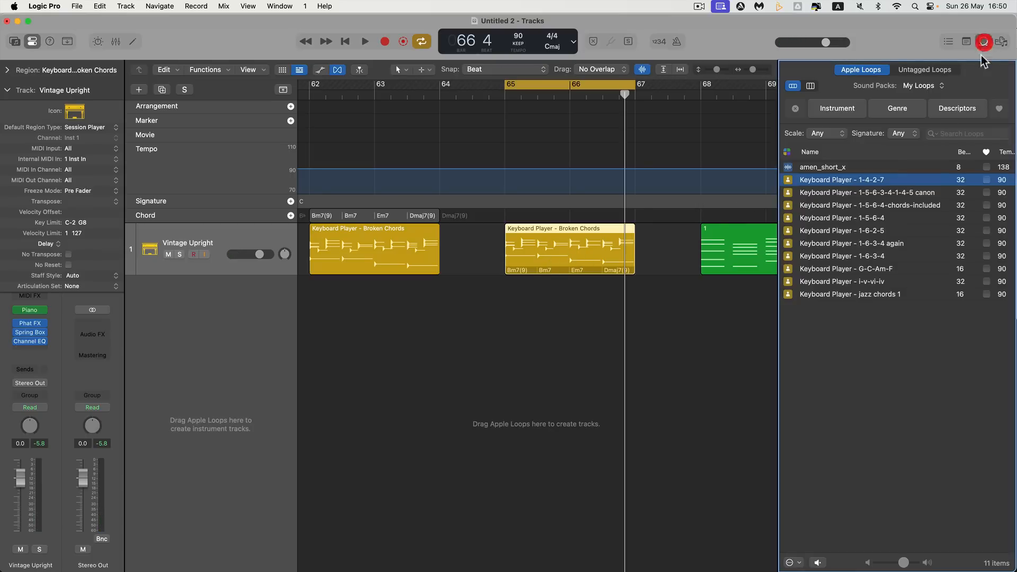
left_click_drag(551, 265, 915, 345)
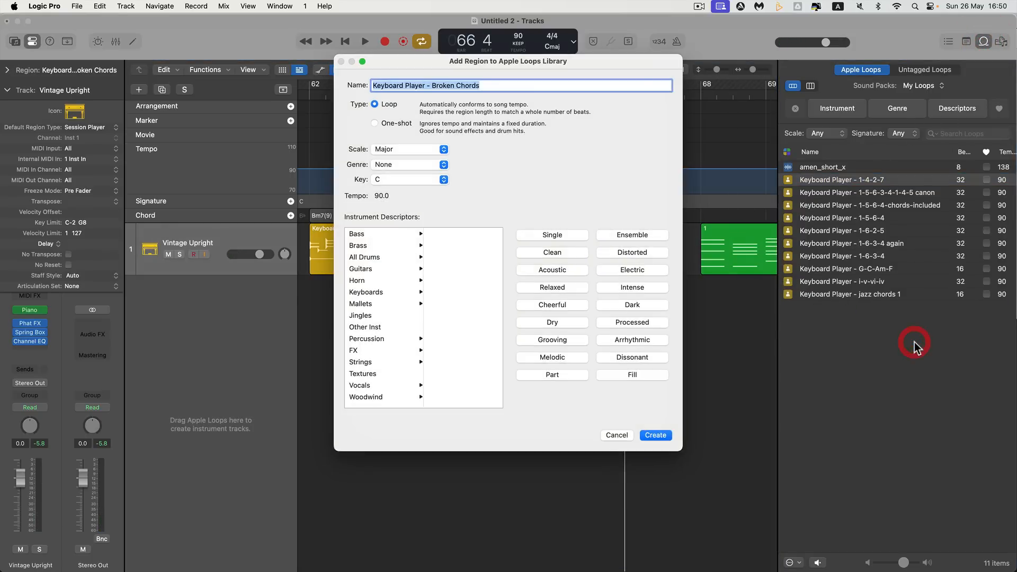
Name the loop "Keyboard Player - jazz chords 2" and create it
left_click(436, 84)
left_click_drag(435, 83, 496, 85)
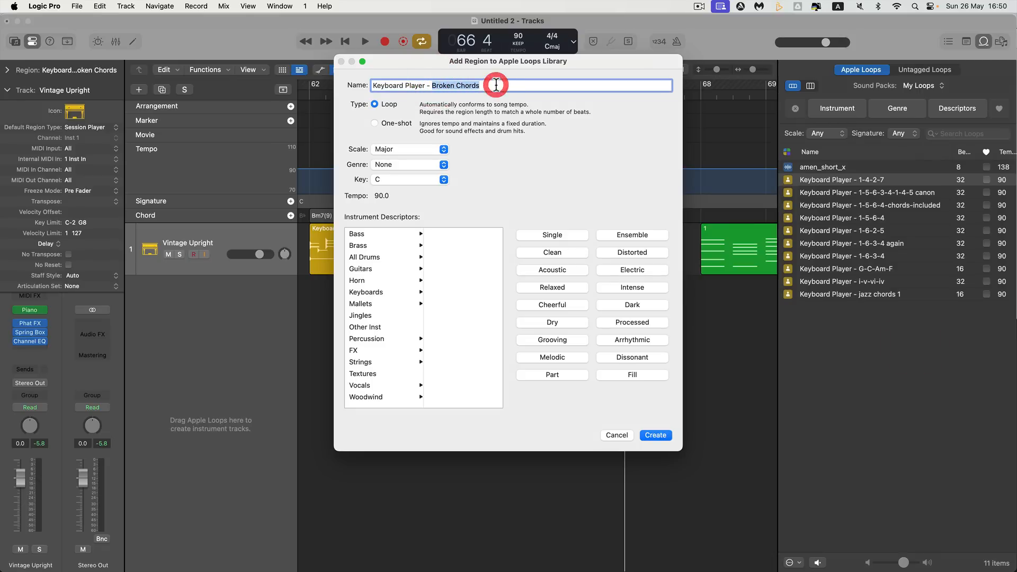
type("jazz prog")
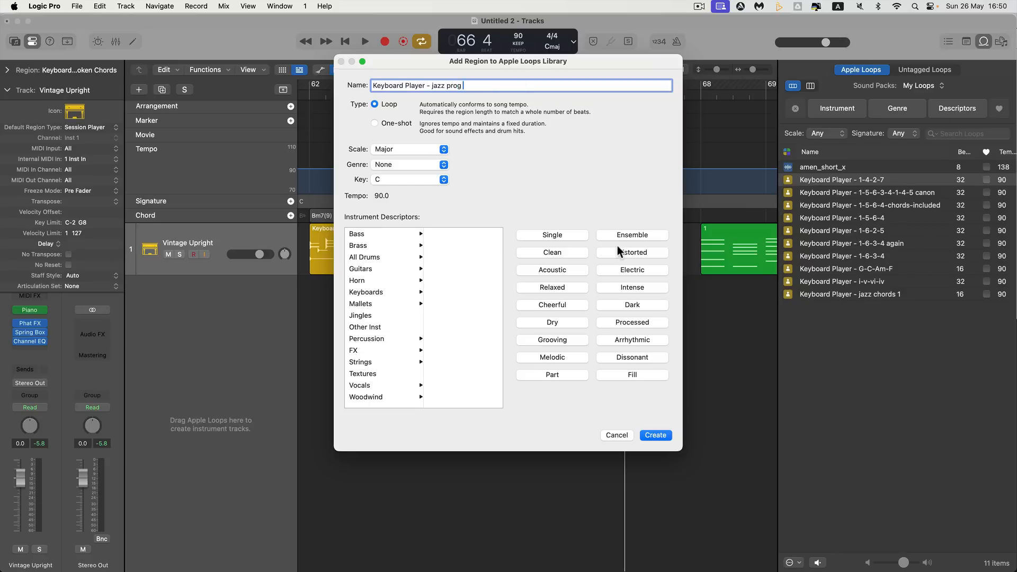
double_click(448, 87)
type("chords 2")
left_click(654, 436)
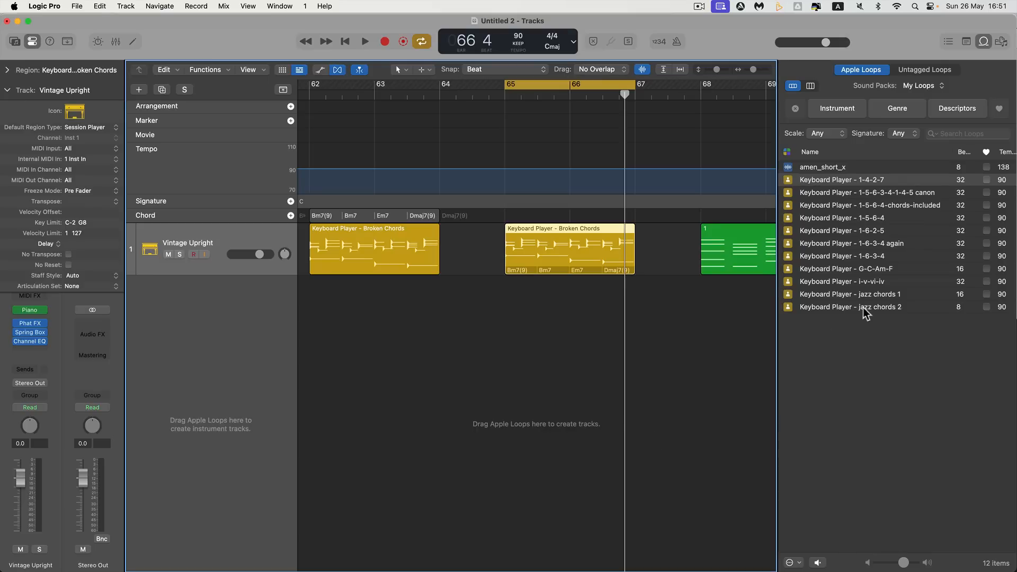
Move the green MIDI region to start at bar 71
scroll(665, 312, "right", 5)
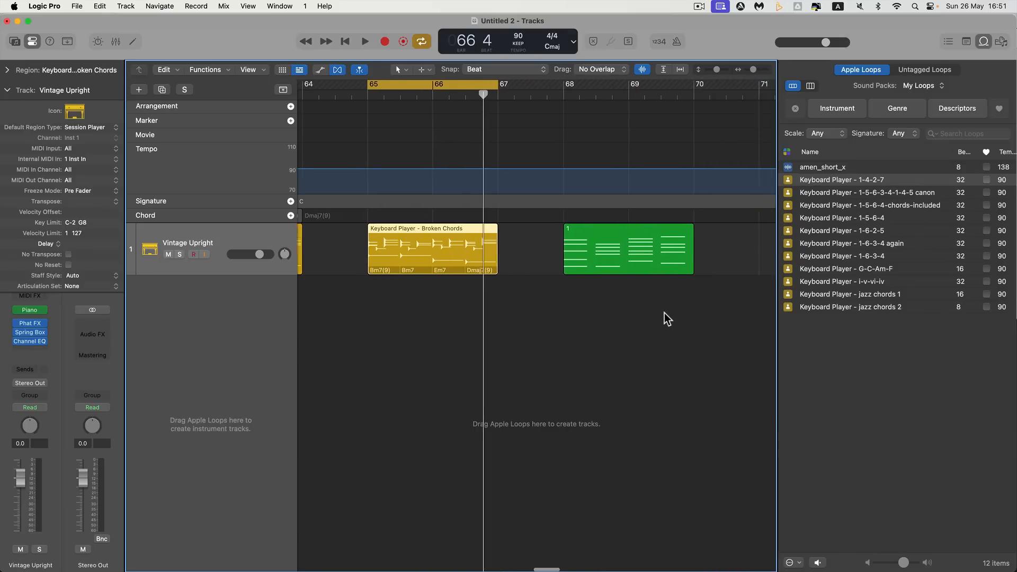
left_click_drag(554, 254, 747, 253)
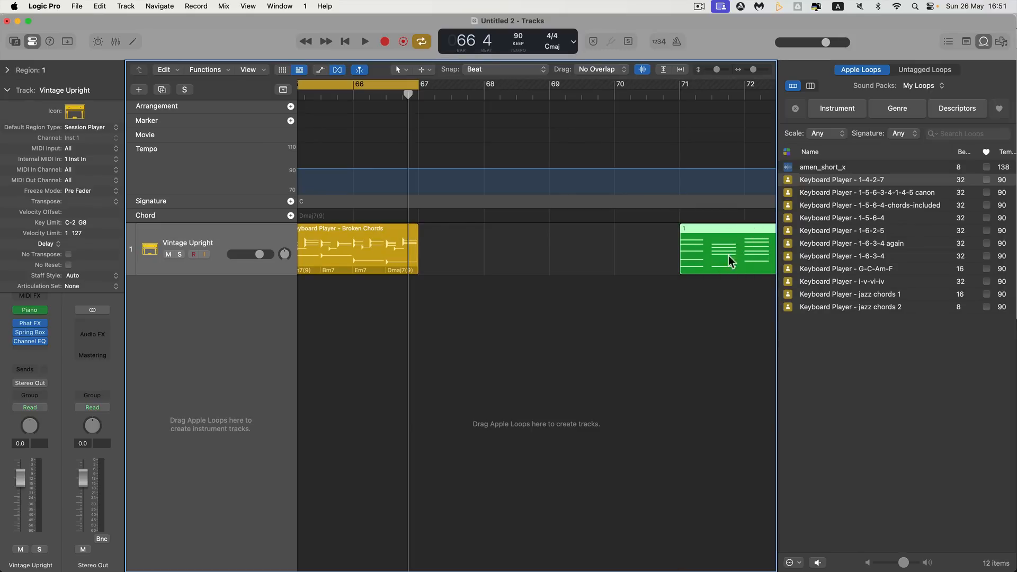
scroll(494, 227, "left", 4)
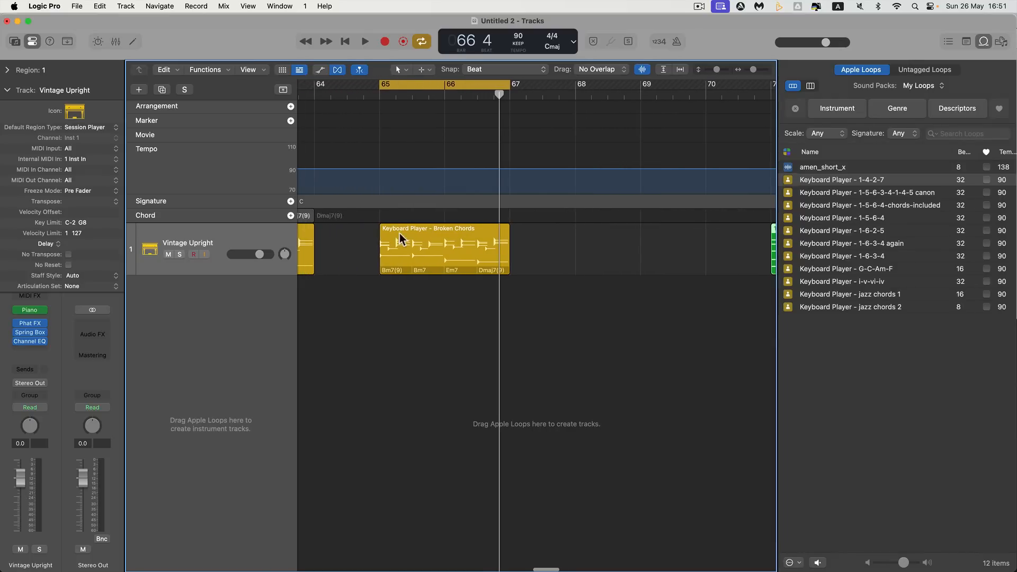
scroll(443, 237, "left", 3)
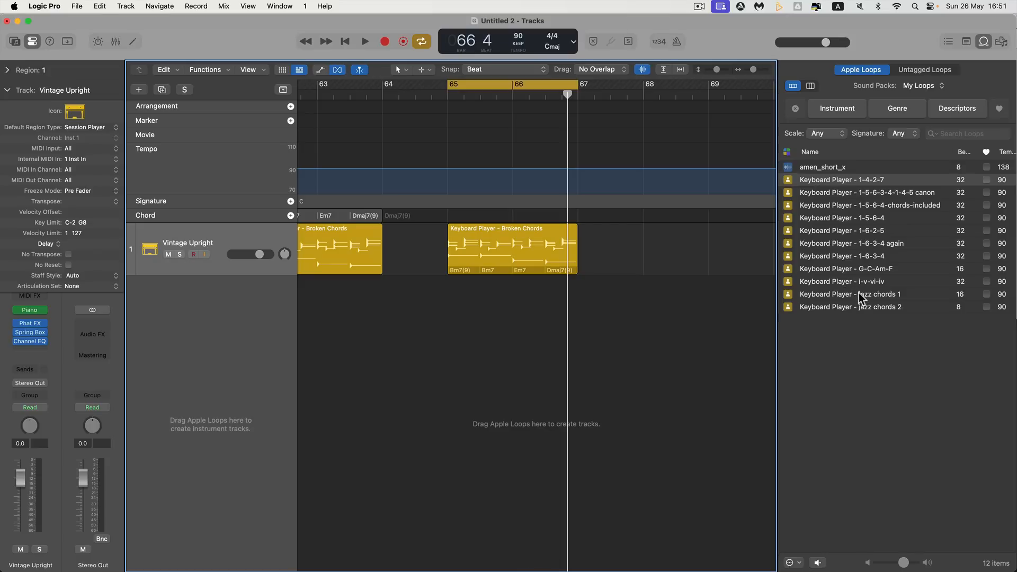
scroll(590, 292, "right", 5)
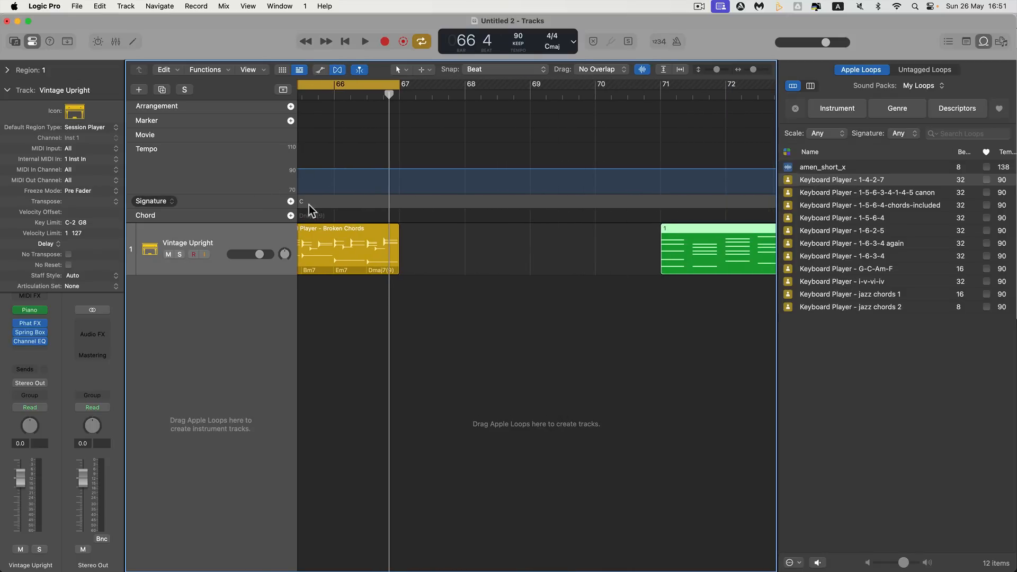
scroll(354, 234, "left", 2)
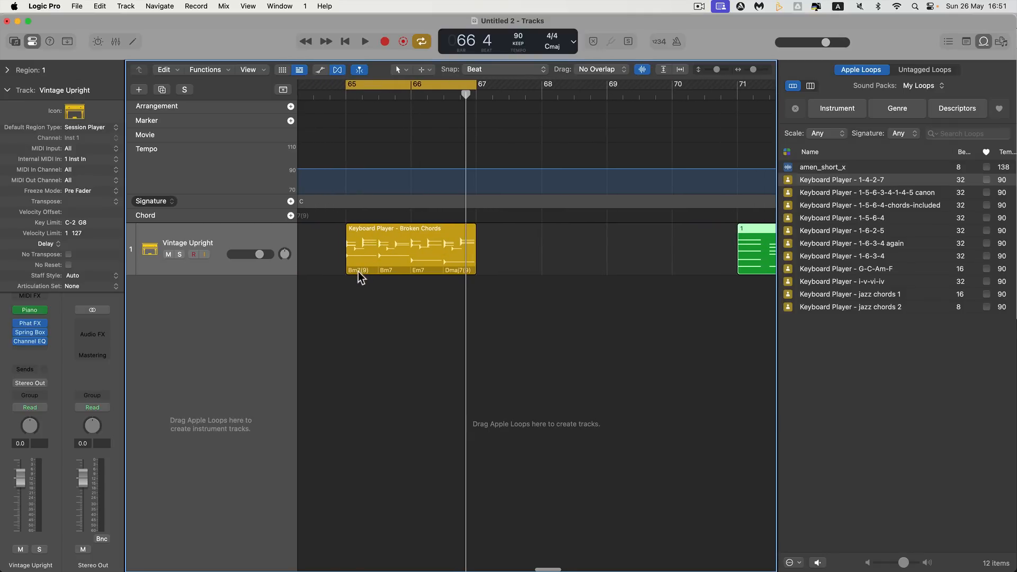
Add the "Keyboard Player - jazz chords 2" loop to the Vintage Upright track at bar 68 and play it with the cycle range matched to it
left_click_drag(861, 306, 552, 244)
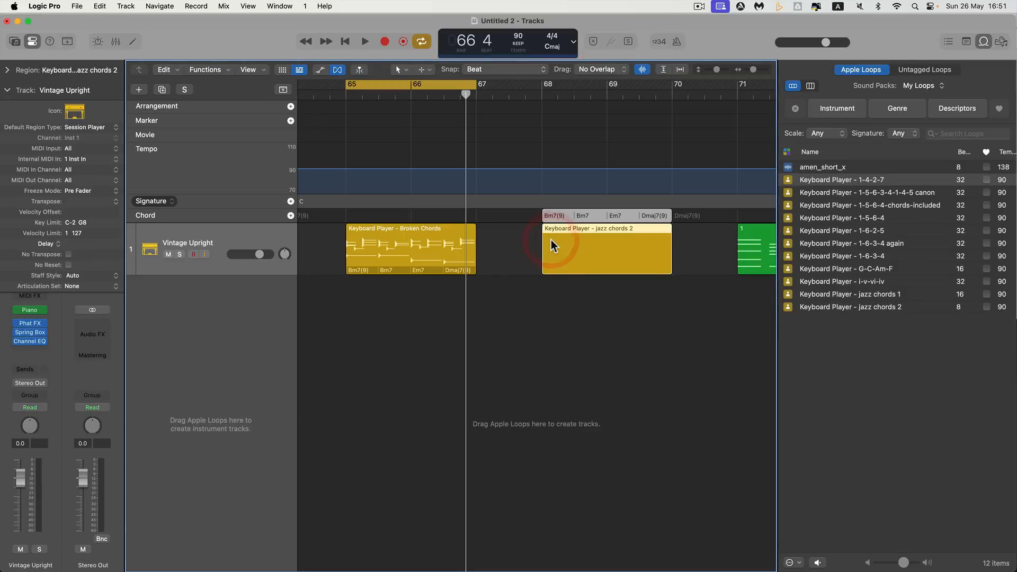
left_click(541, 97)
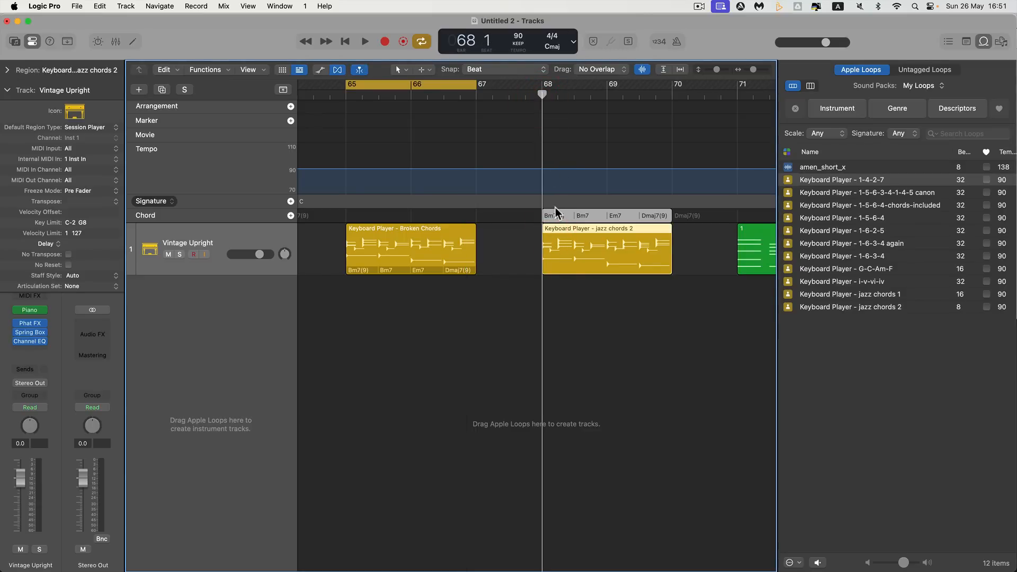
key("space")
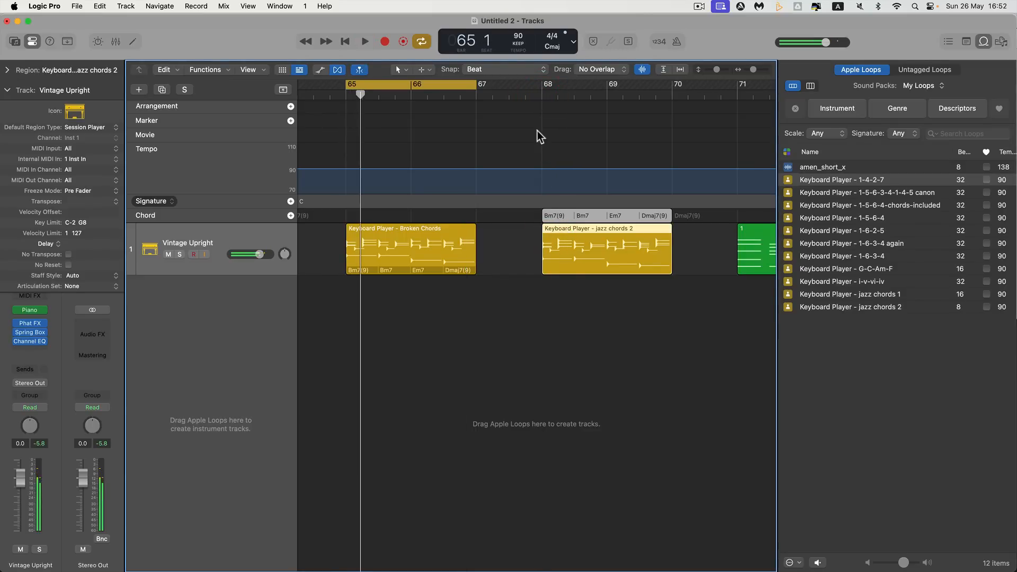
left_click(578, 232)
key("super+u")
key("space")
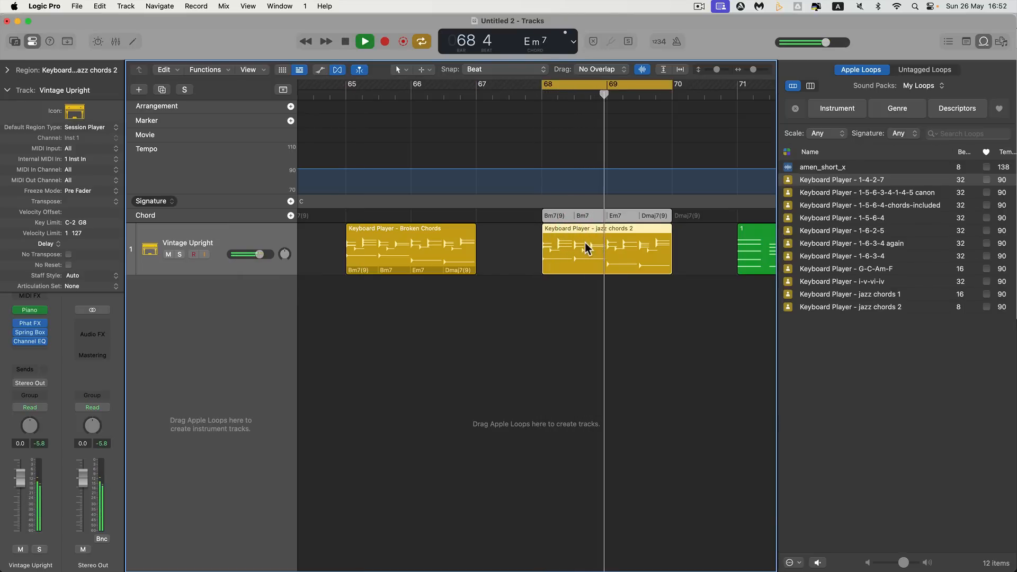
key("space")
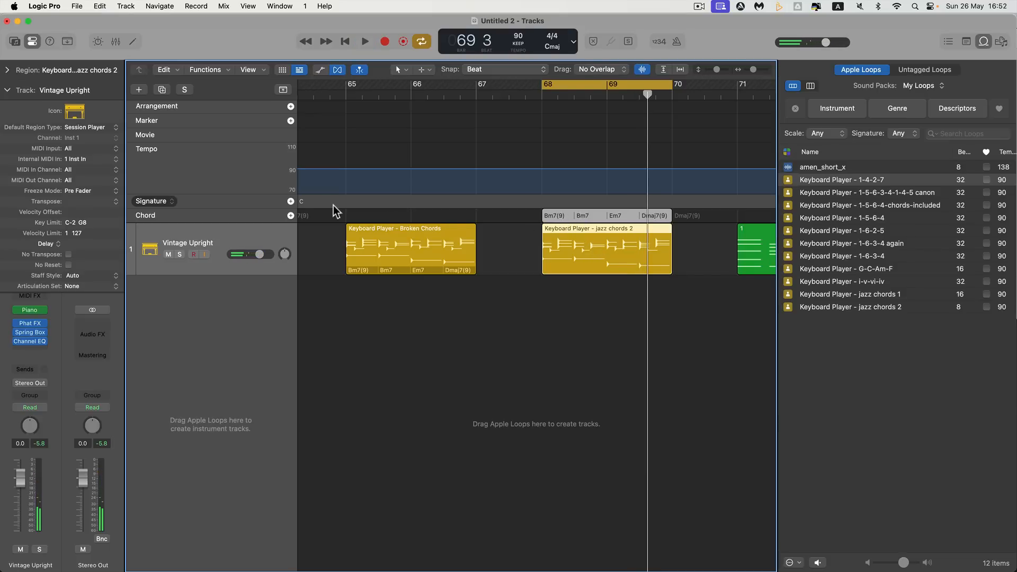
Delete the jazz chords 2 region at bar 68 and create an A major key signature there, transposing chords on the Chord track and Session Player regions
left_click(570, 256)
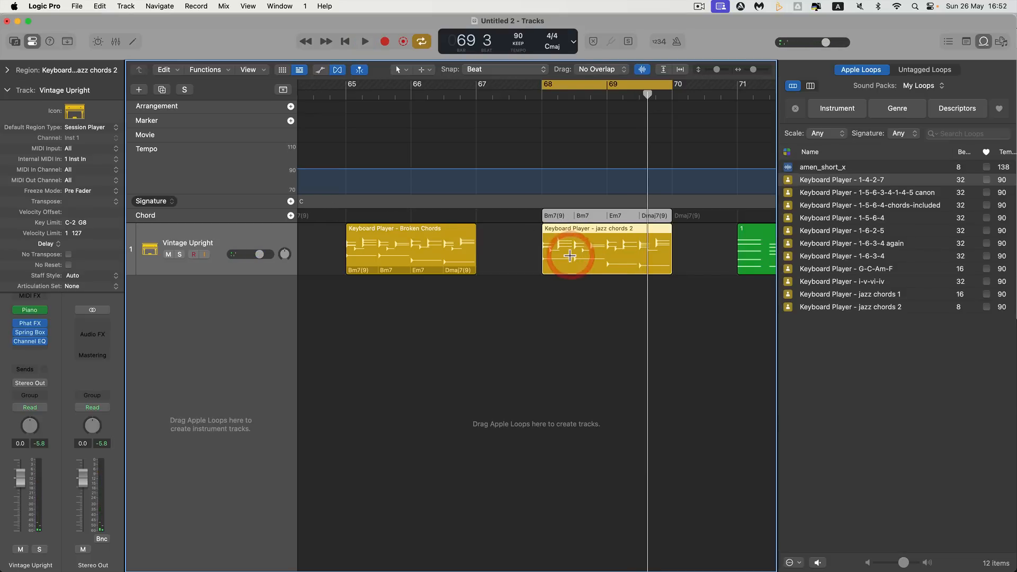
key("Delete")
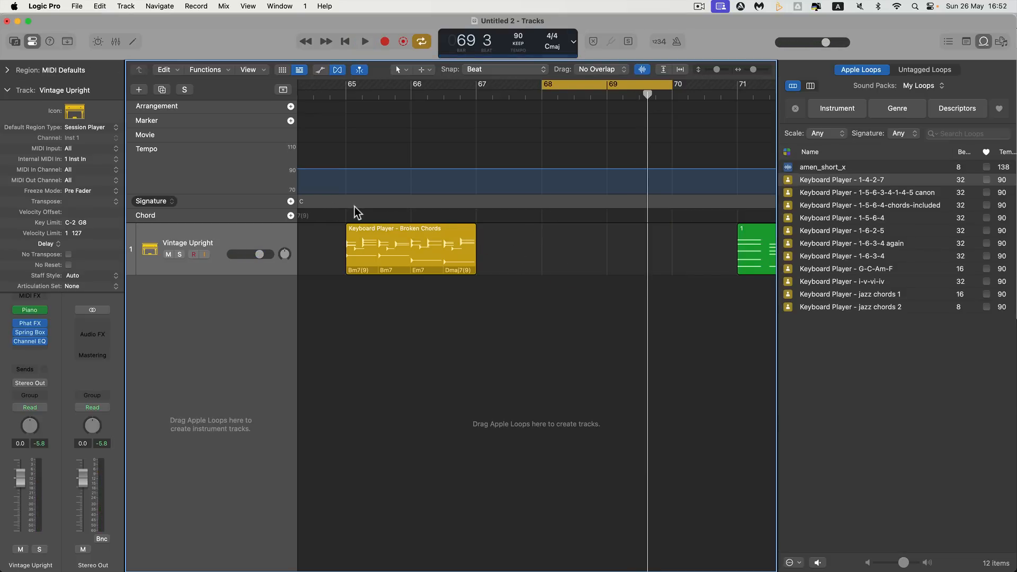
left_click(301, 201)
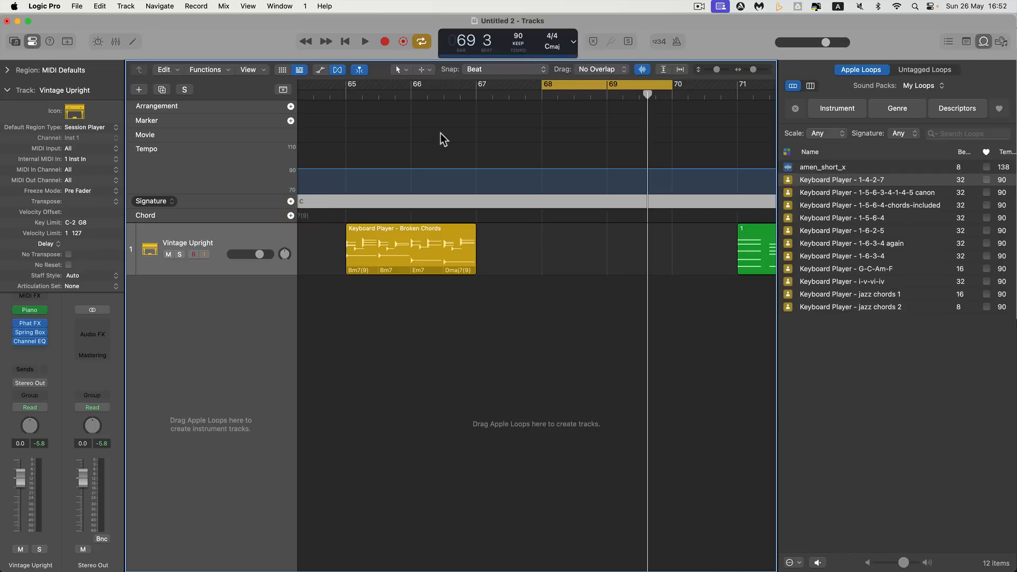
left_click(541, 95)
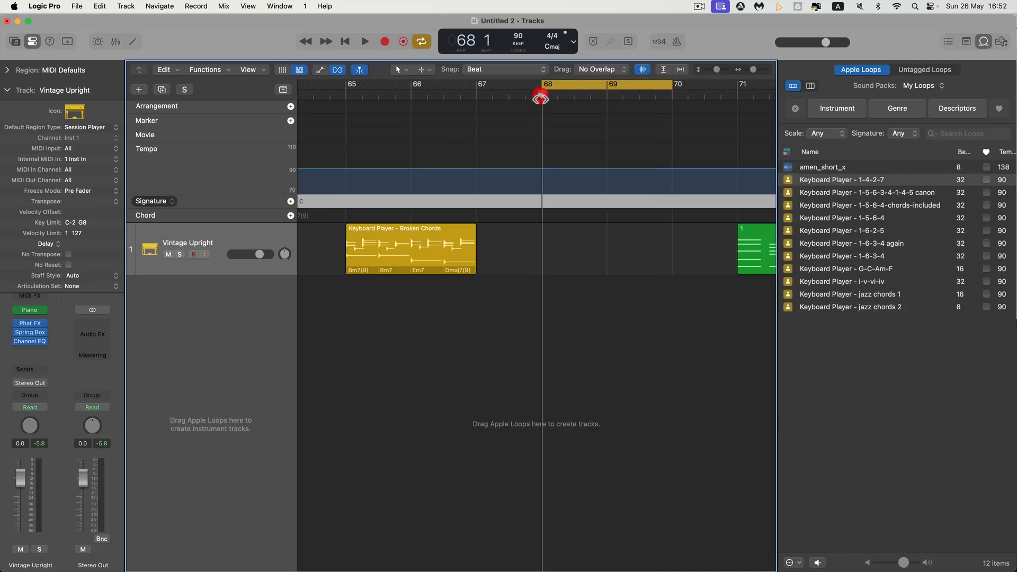
right_click(542, 201)
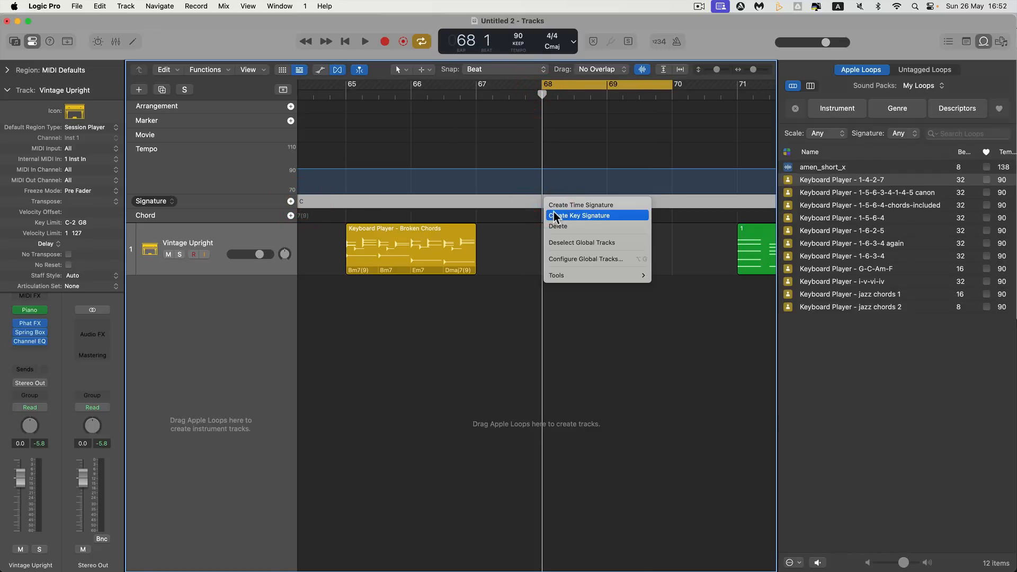
left_click(555, 216)
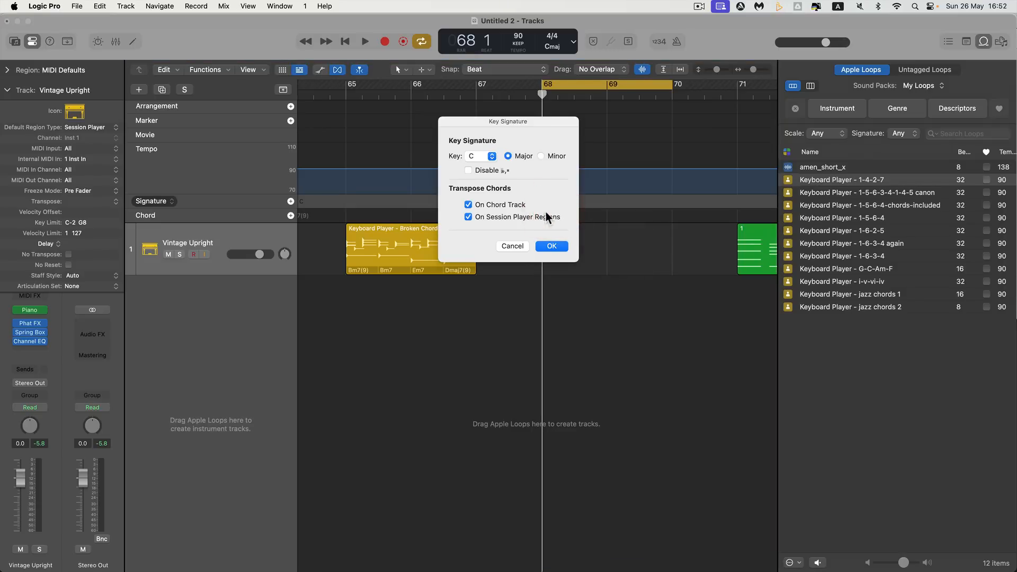
left_click(491, 157)
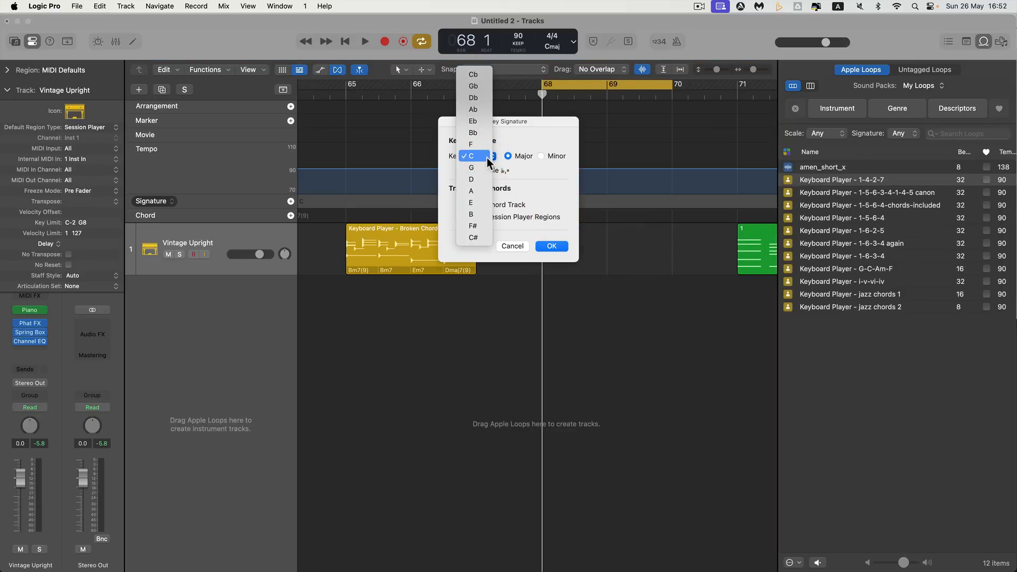
left_click(471, 190)
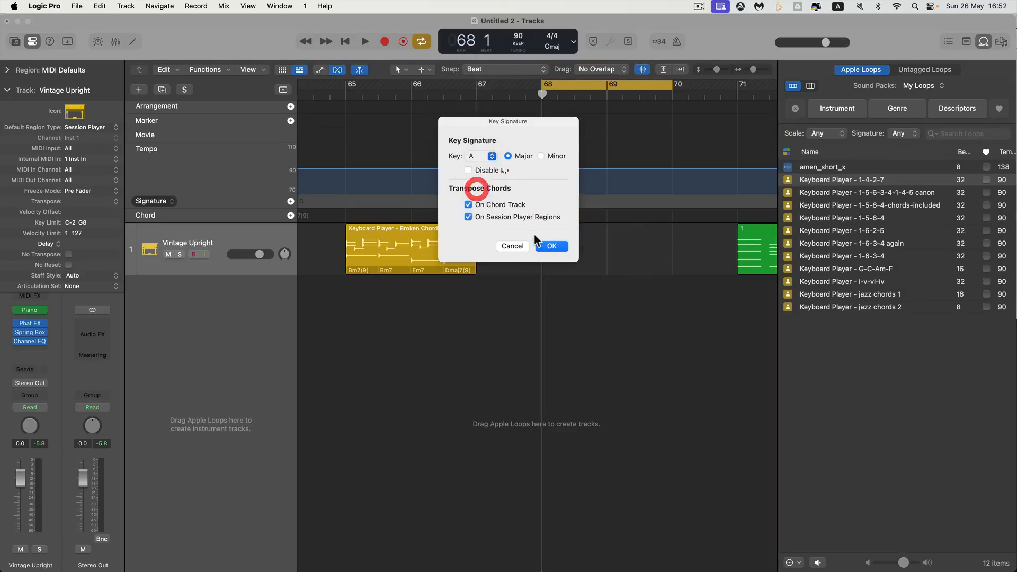
left_click(551, 247)
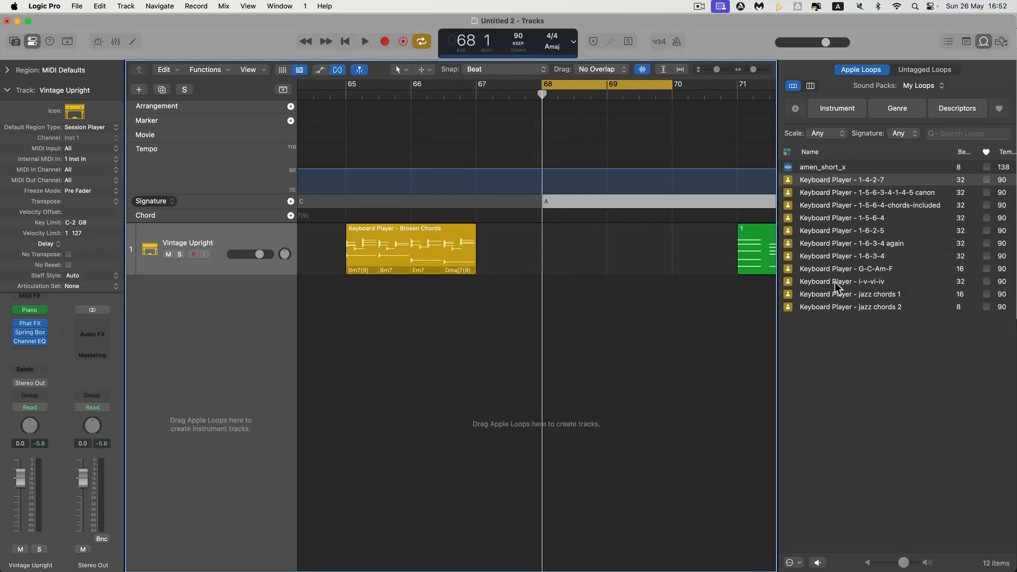
Try out the "Keyboard Player - jazz chords 2" loop at bar 68 in A major and delete its region
left_click_drag(861, 307, 538, 242)
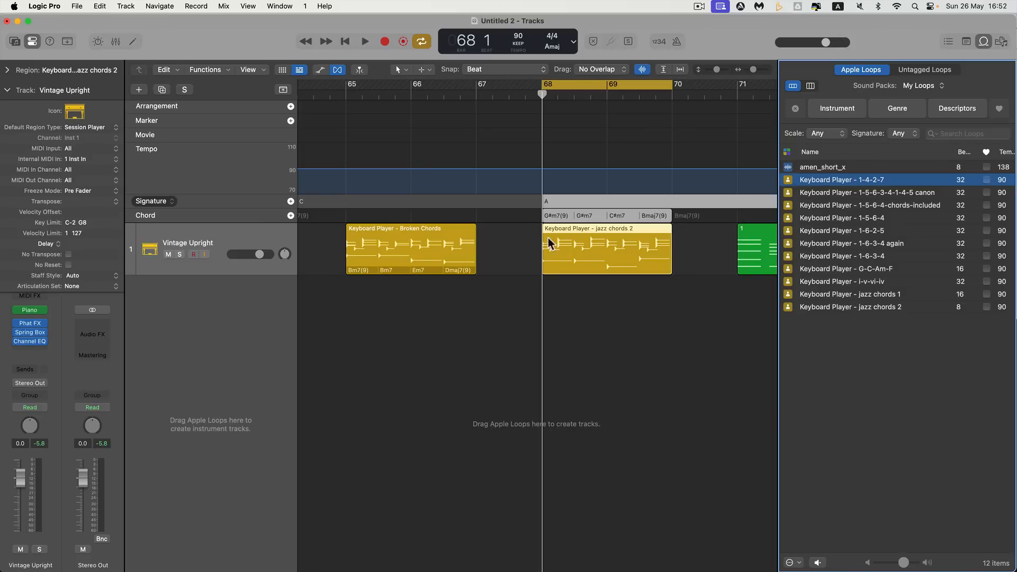
key("space")
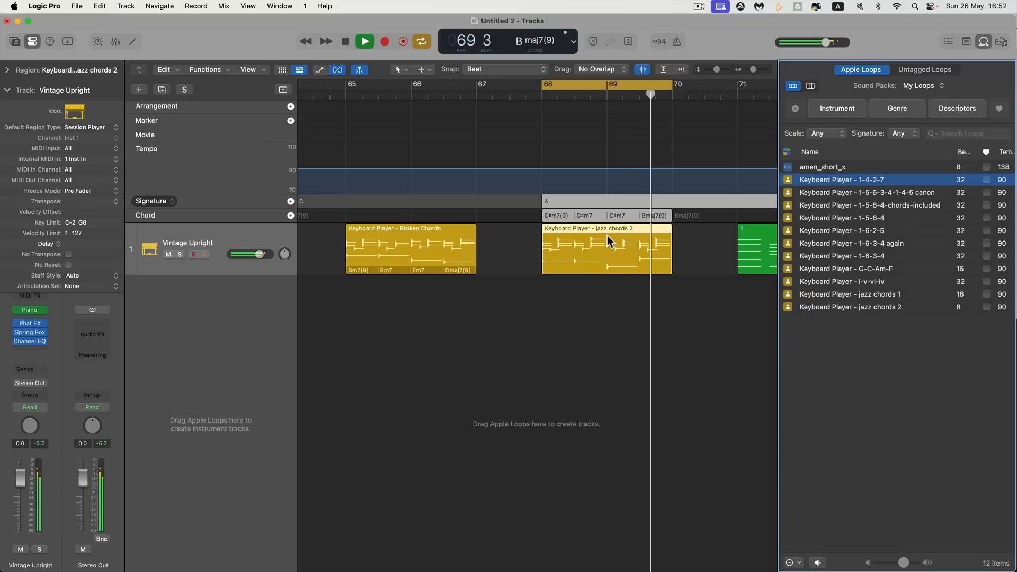
key("space")
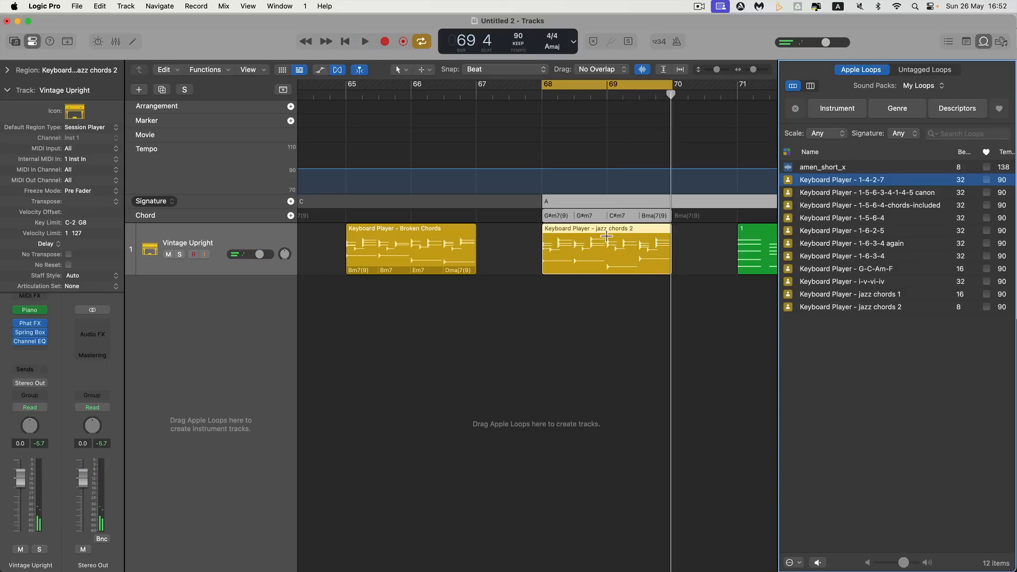
key("Delete")
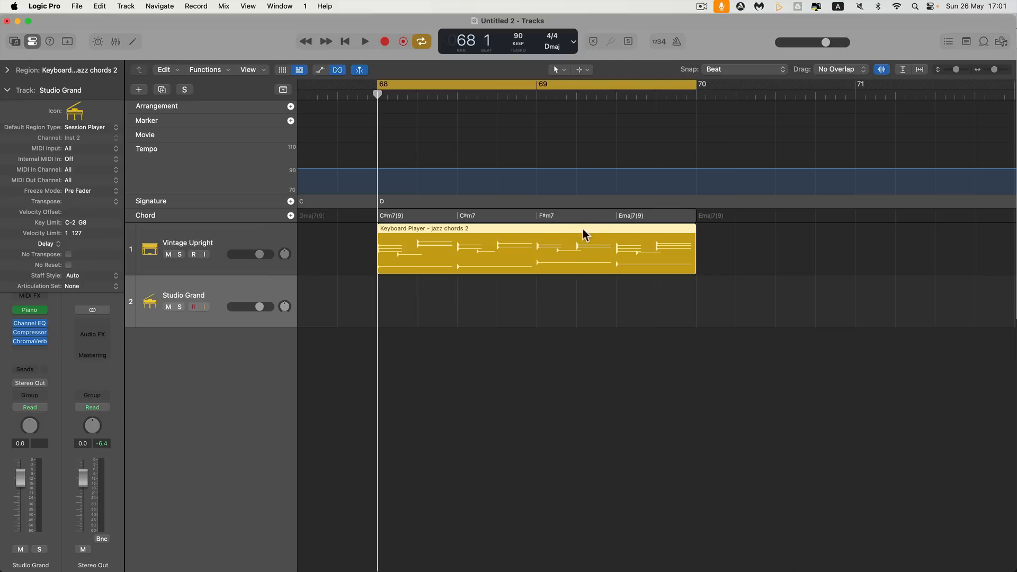
Play the jazz chords 2 region at bars 68 to 70 on the Vintage Upright track in D major
left_click(584, 239)
scroll(619, 254, "right", 5)
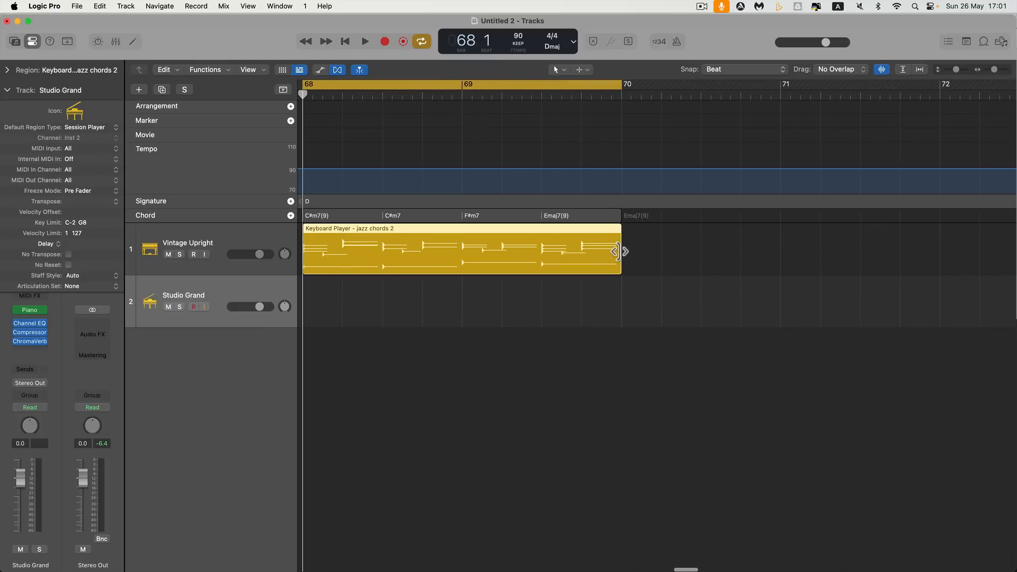
scroll(618, 251, "right", 9)
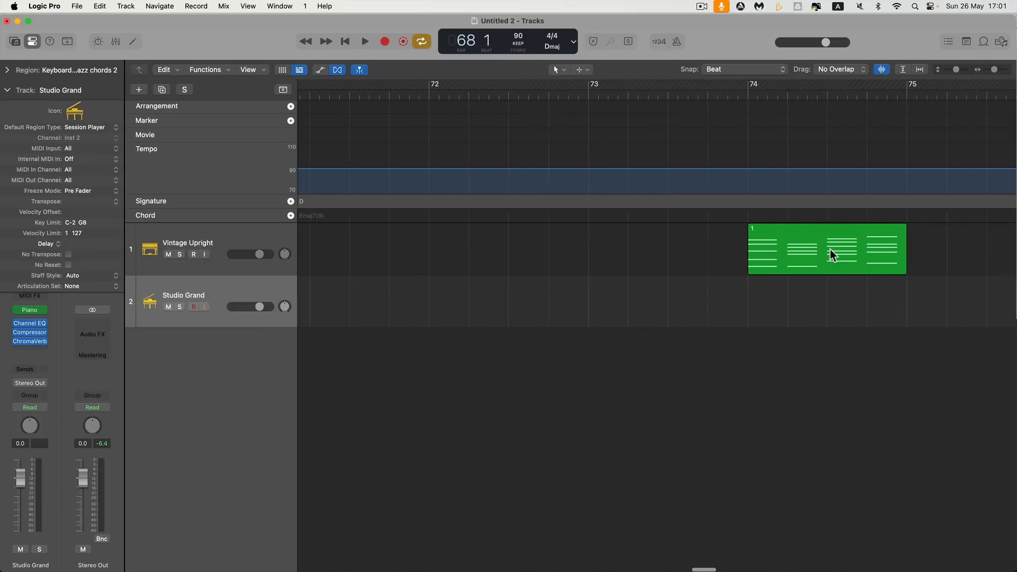
scroll(787, 252, "left", 15)
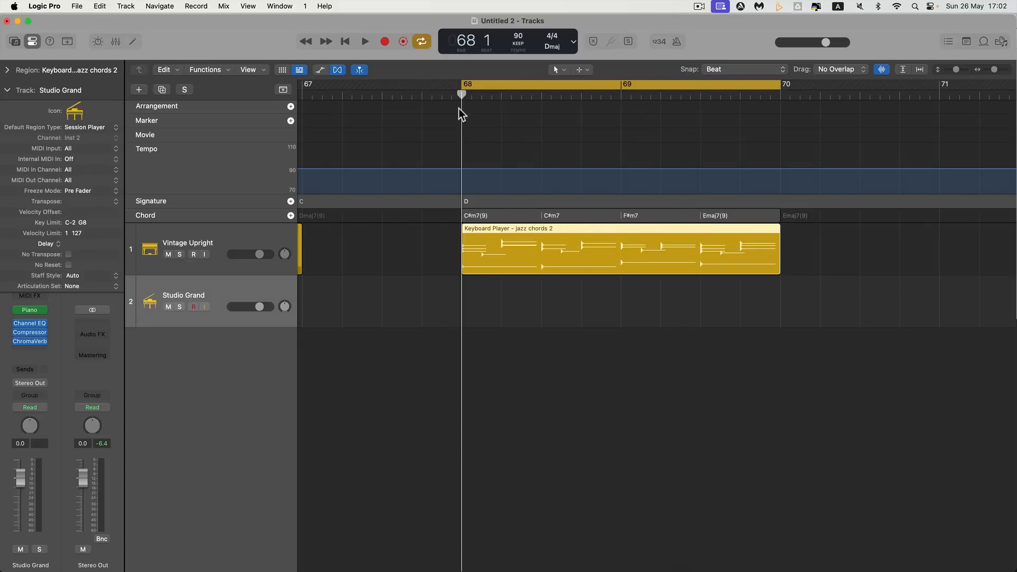
left_click_drag(465, 94, 616, 99)
left_click_drag(687, 100, 472, 109)
key("space")
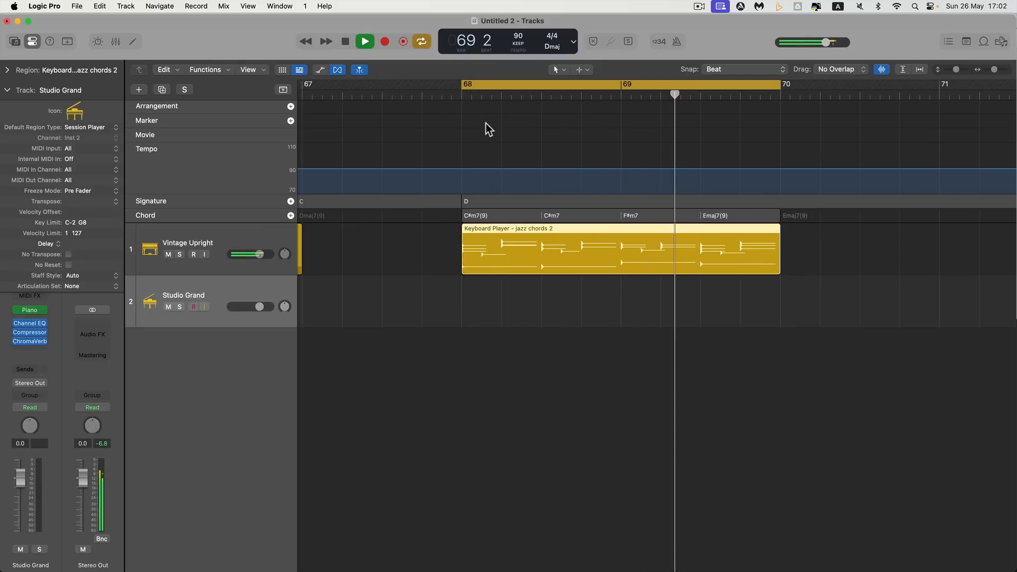
key("space")
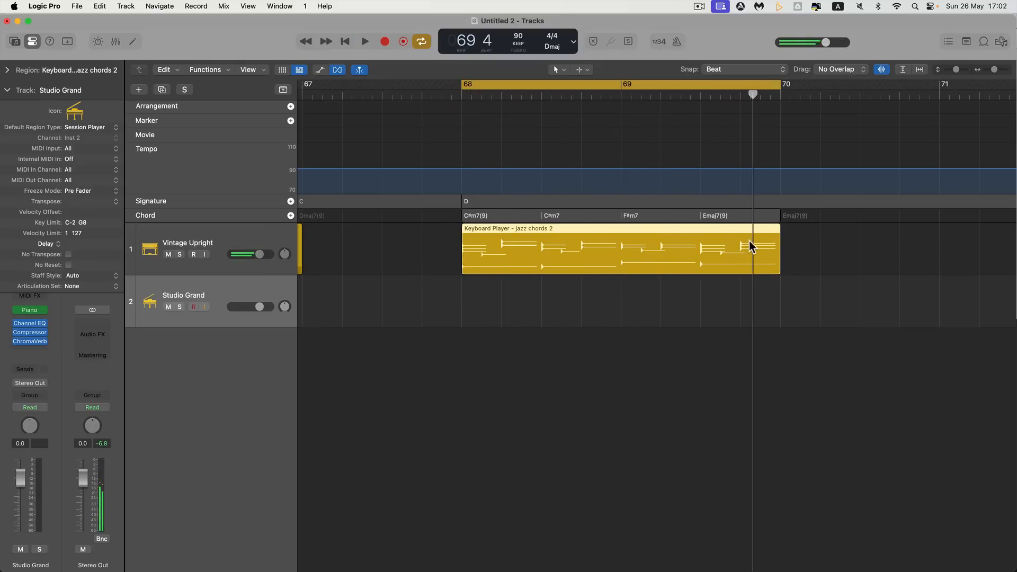
Time-stretch the chord group that starts at bar 68 on the Chord track so it ends at bar 72
scroll(747, 241, "right", 10)
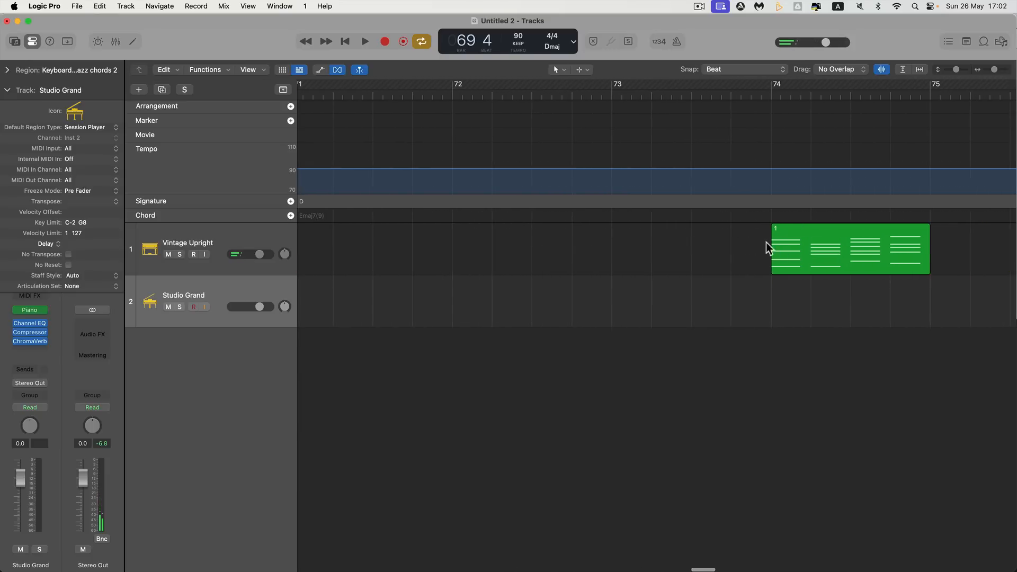
scroll(726, 234, "left", 10)
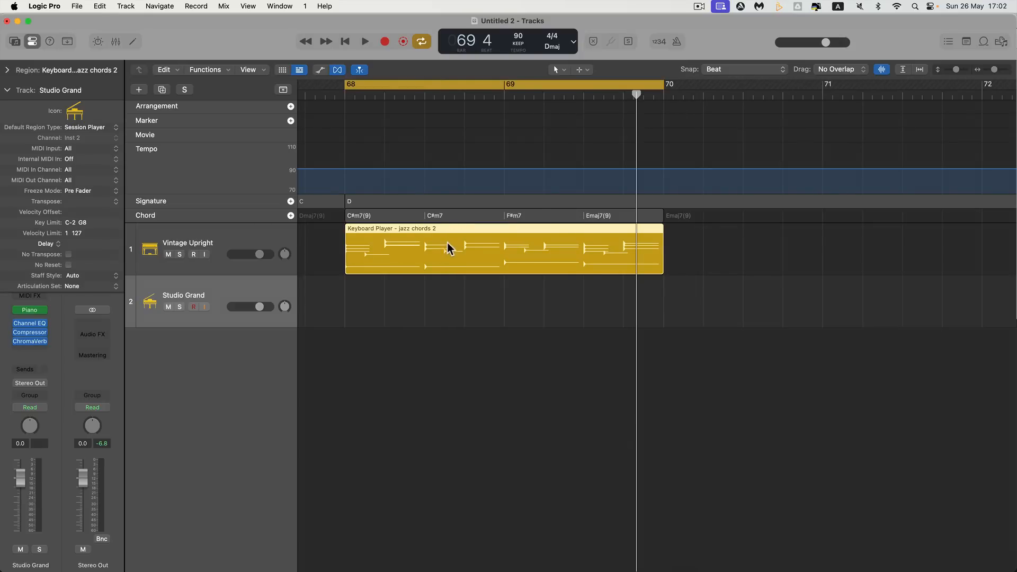
left_click(551, 217)
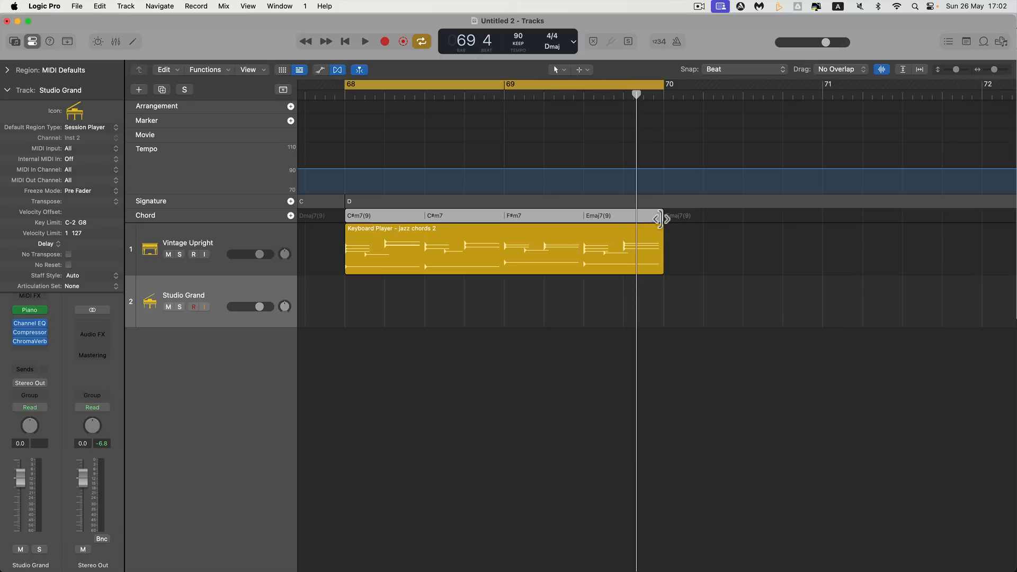
key("alt")
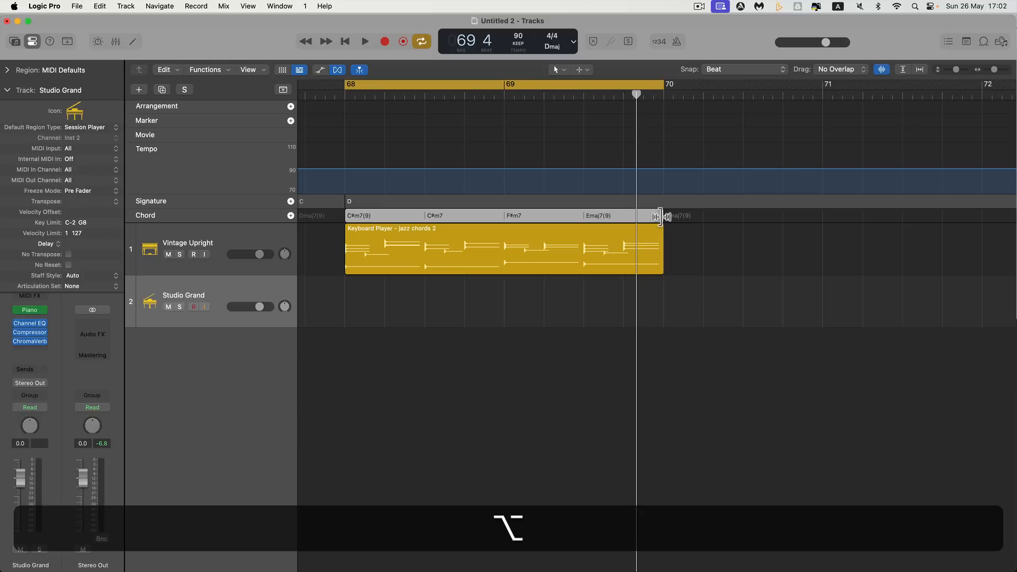
left_click_drag(661, 217, 967, 215)
left_click(914, 215)
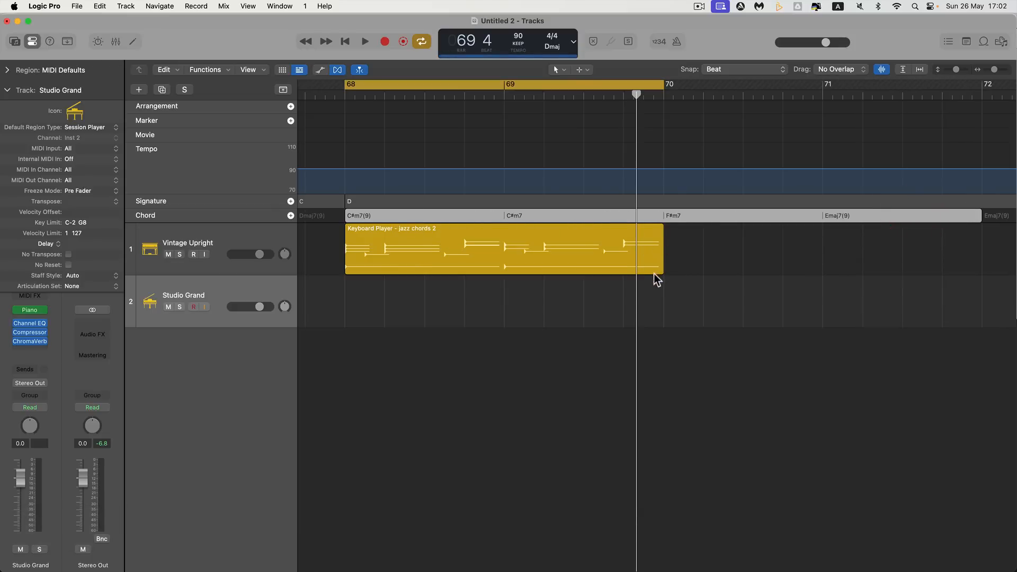
Extend the jazz chords 2 region and the cycle range to bar 72 and play the slower progression
left_click_drag(659, 270, 964, 253)
left_click_drag(665, 83, 960, 112)
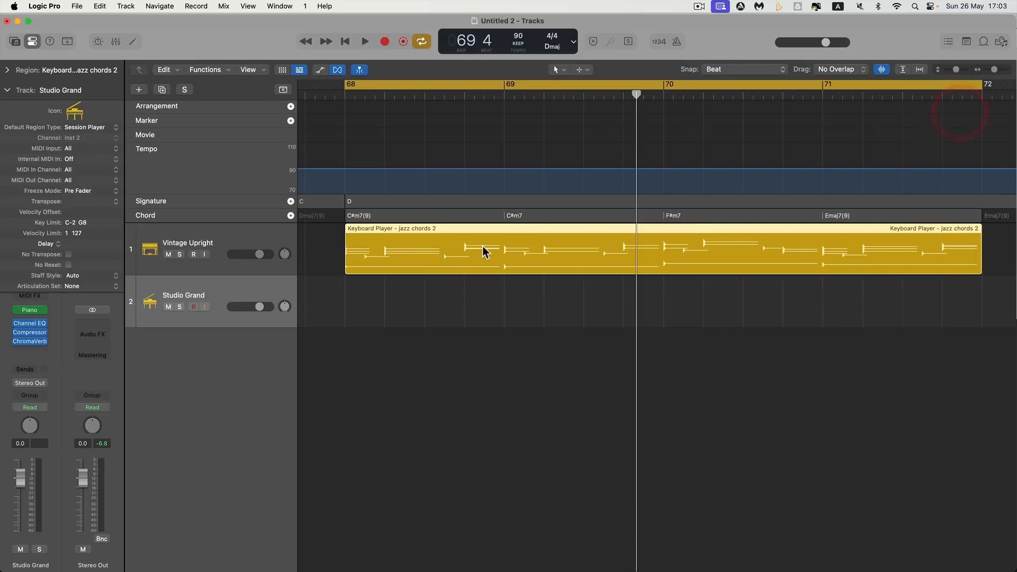
key("space")
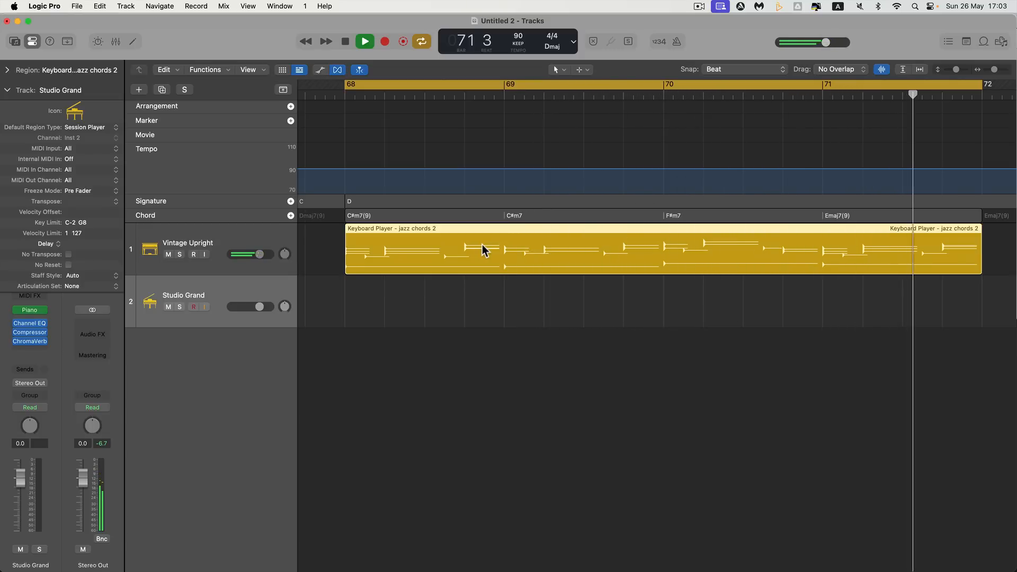
key("space")
Undo the region extension and the chord group stretch
key("super+z")
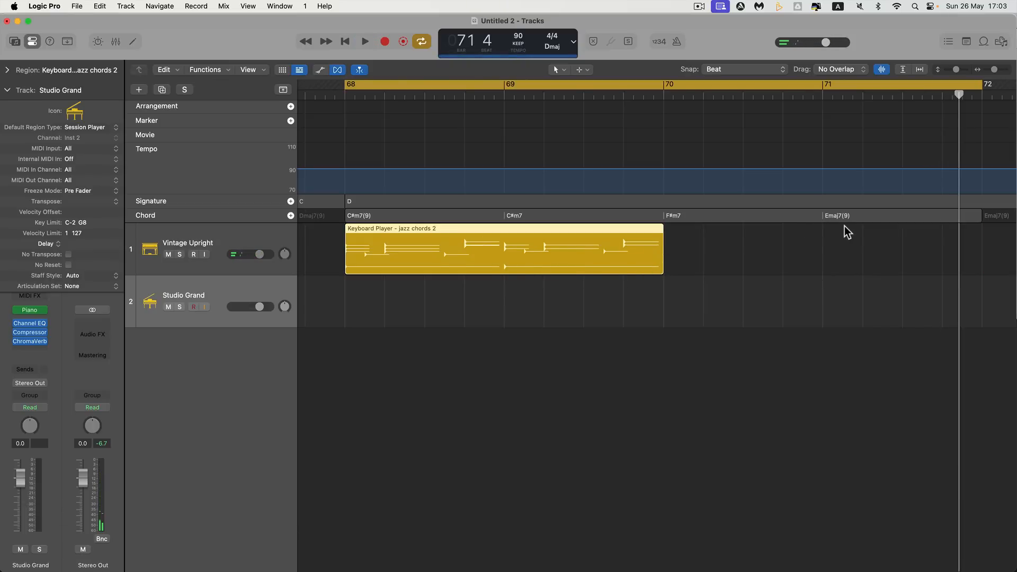
key("super+z")
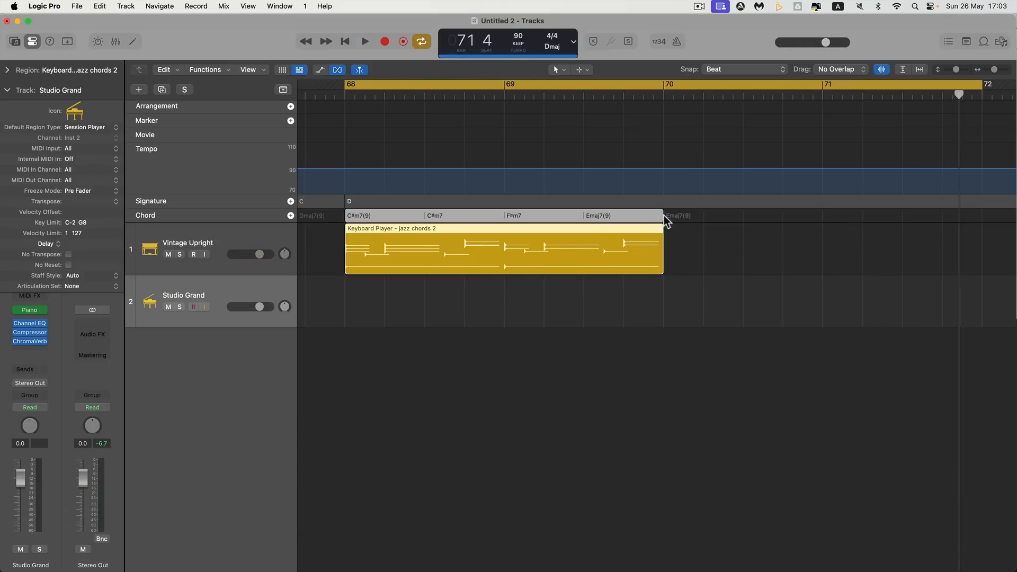
Compress the chord group to end at bar 69 and play the jazz chords 2 region shortened to match
left_click_drag(661, 216, 511, 215)
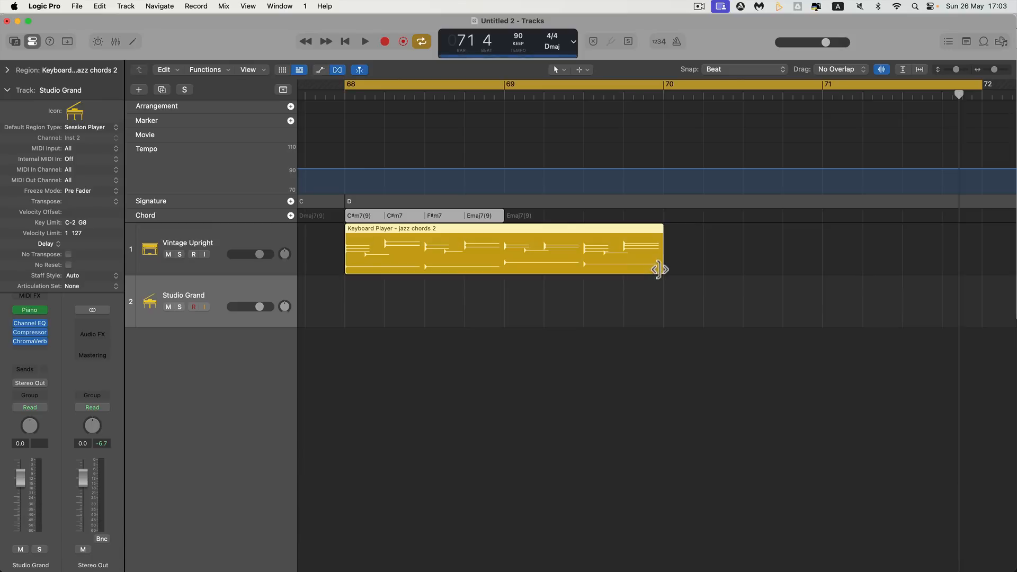
left_click_drag(659, 270, 512, 261)
key("space")
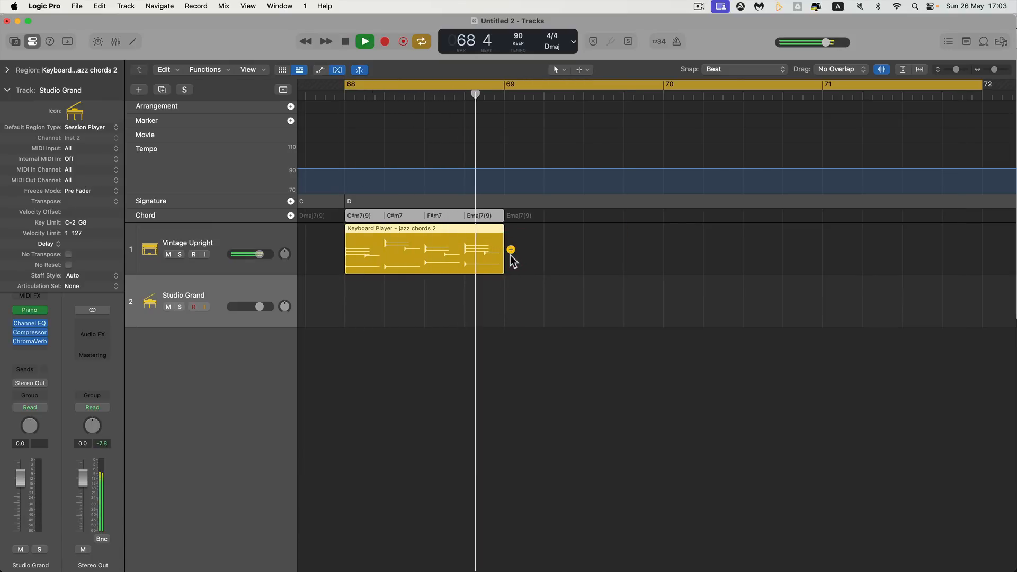
key("space")
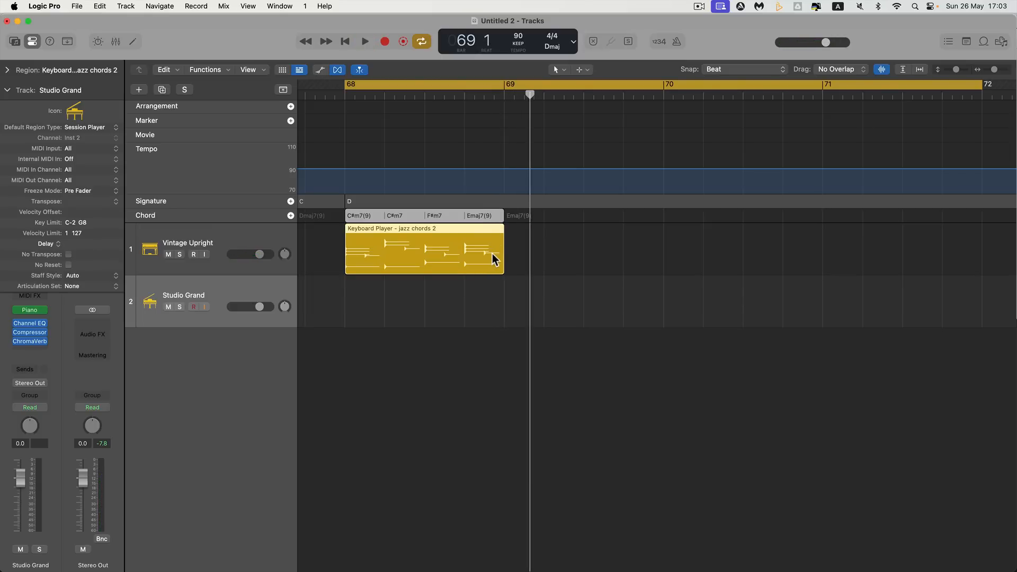
Undo the shortening of the jazz chords 2 region, time-stretch its chord group to end at bar 70, and play it
key("cmd+z")
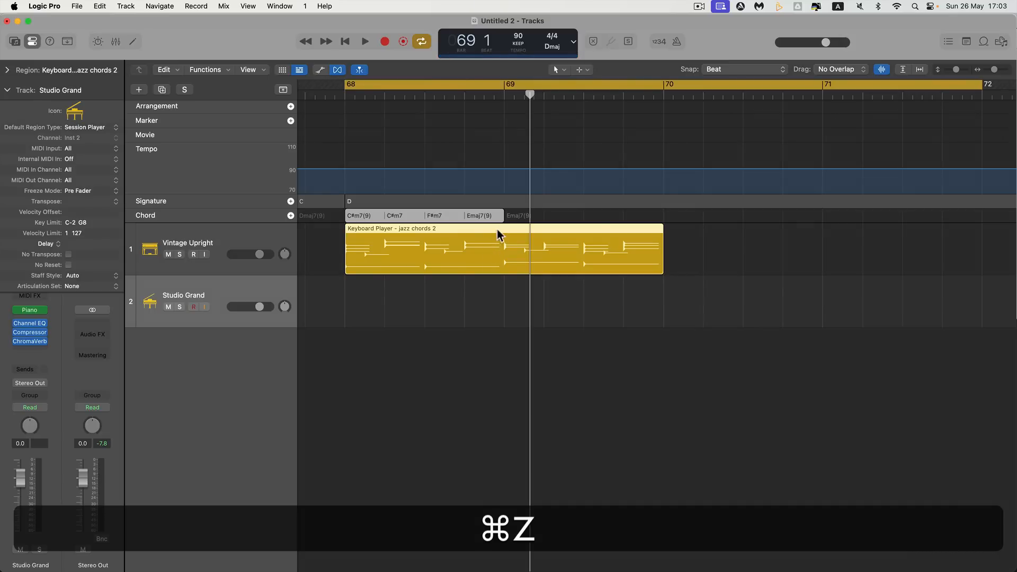
left_click_drag(503, 220, 639, 253)
key("alt")
key("alt+space")
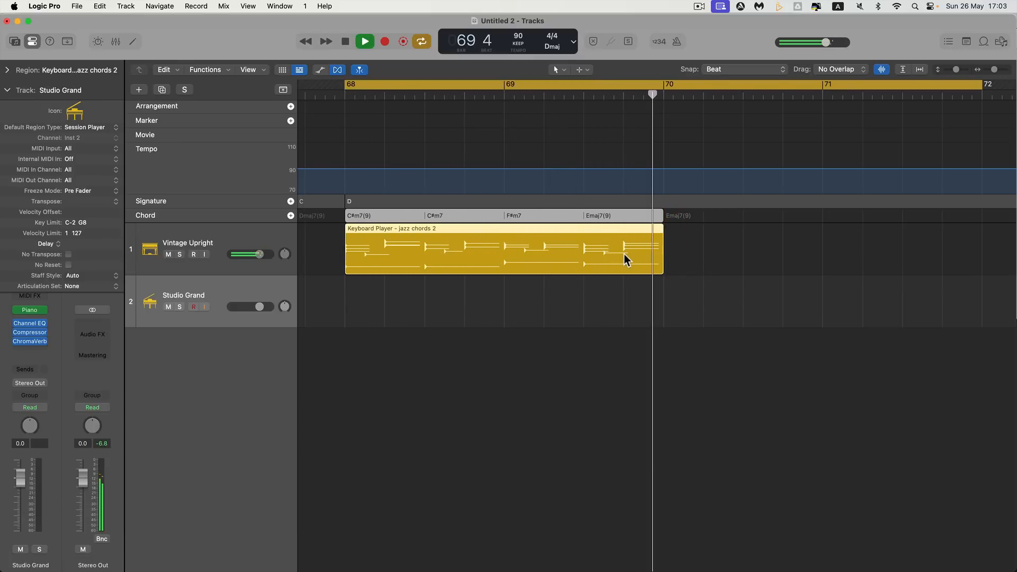
key("space")
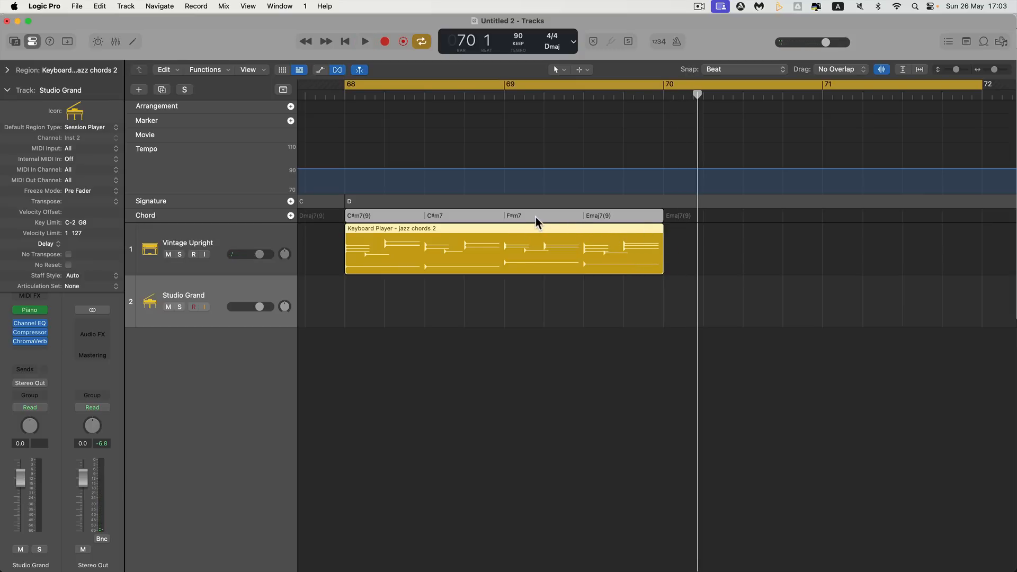
Repeat the bar 68 chord group at bar 70 and time-compress the copy to end at bar 71
left_click(536, 218)
left_click(712, 231)
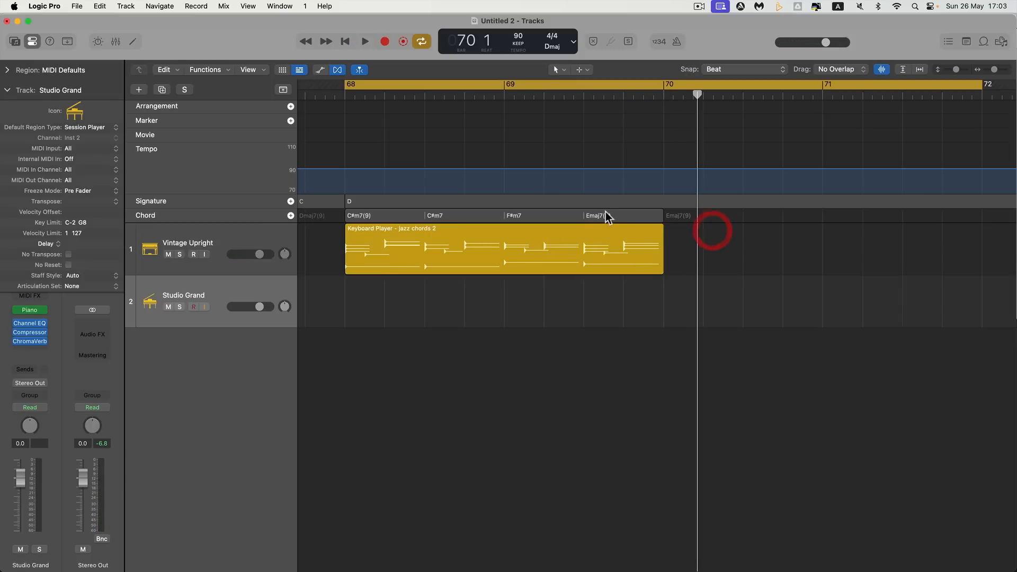
left_click(605, 211)
key("super+r")
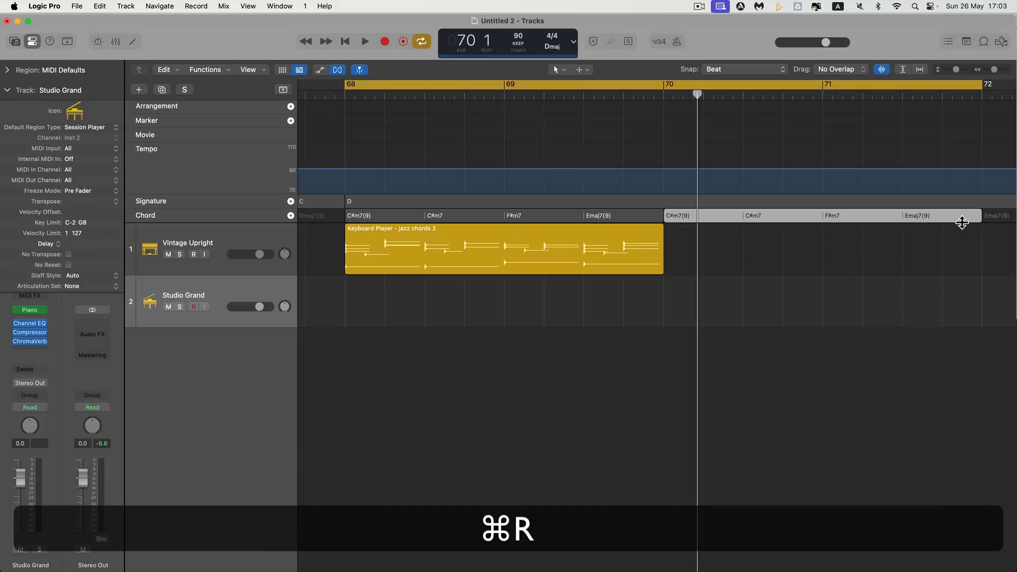
left_click_drag(967, 217, 818, 219)
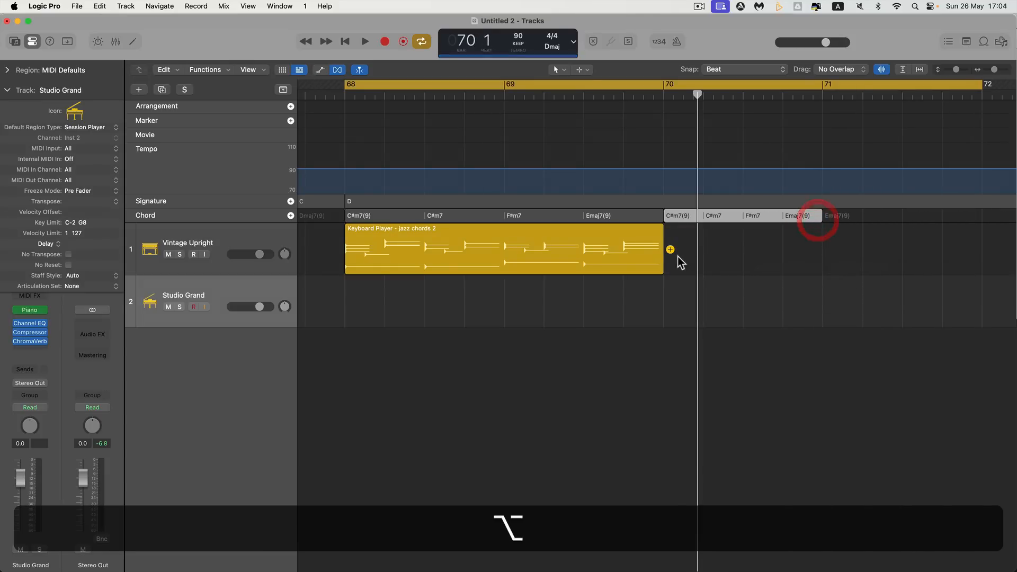
Add a Session Player region at bar 70 on the Vintage Upright track and trim it to end at bar 71
left_click(670, 250)
scroll(818, 267, "right", 10)
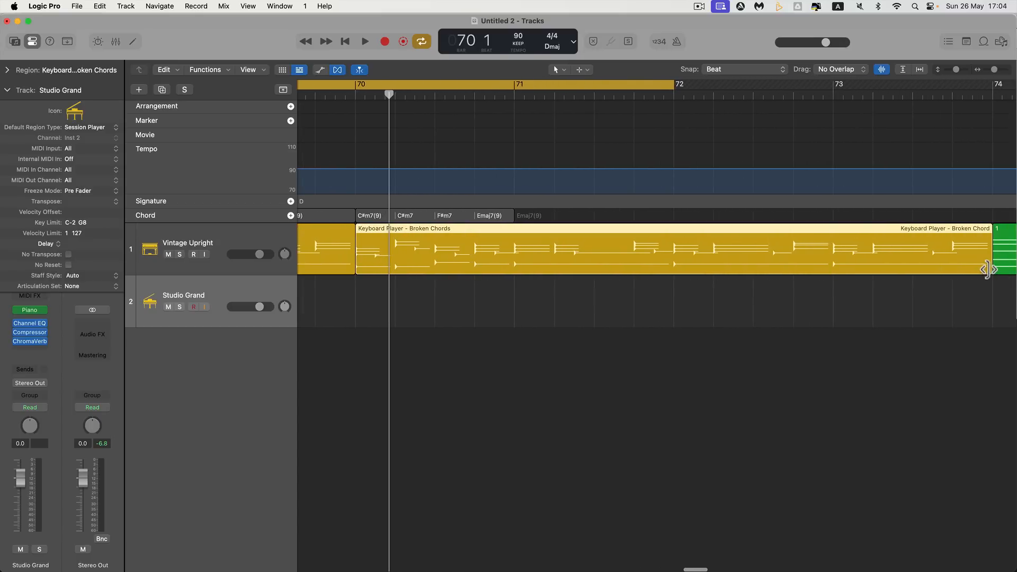
left_click_drag(883, 261, 518, 258)
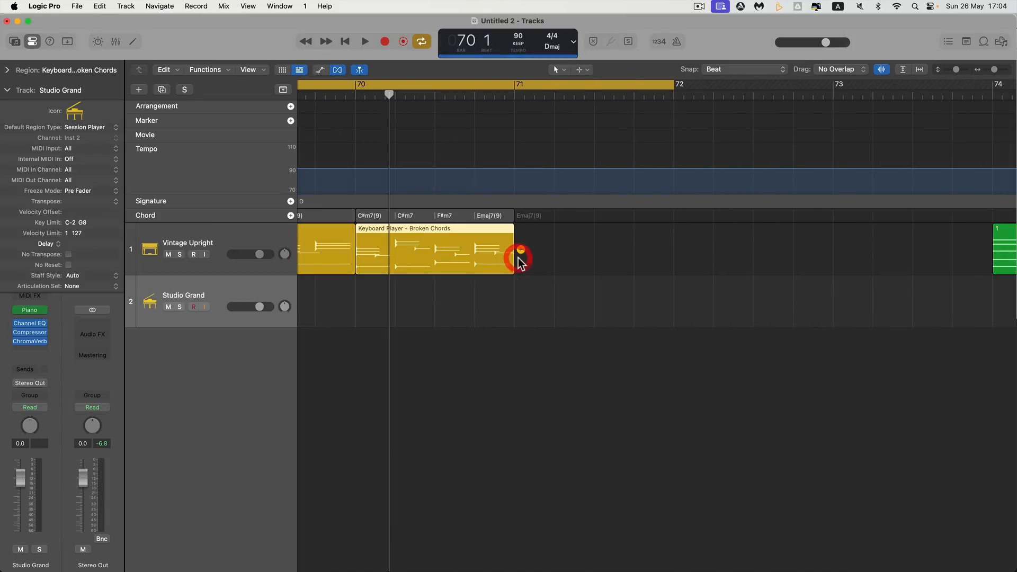
Repeat the one-bar chord group and its Broken Chords region at bar 71, and play the progression
left_click(506, 215)
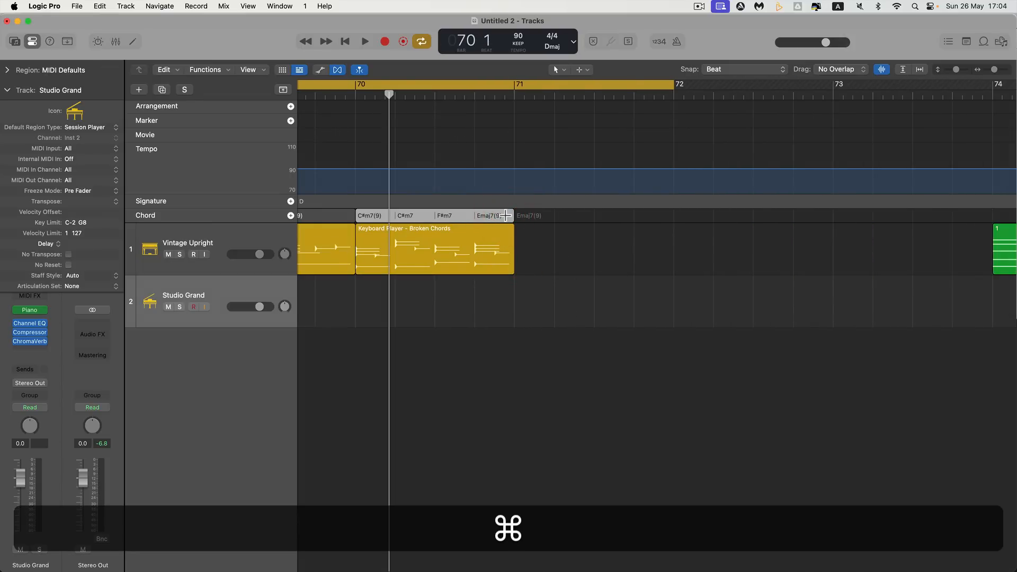
key("cmd+r")
left_click(487, 235)
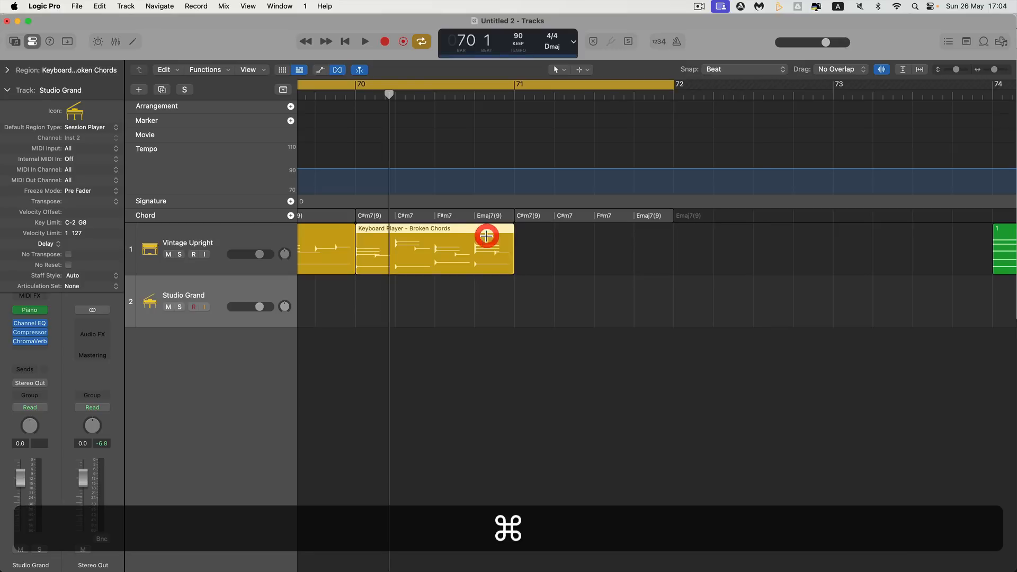
key("cmd+r")
scroll(494, 236, "left", 4)
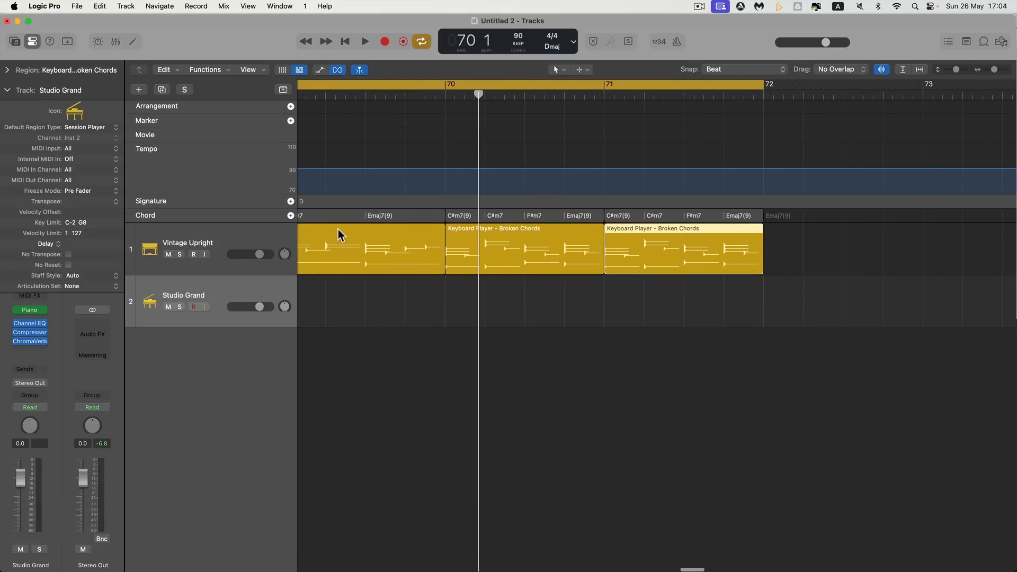
scroll(338, 229, "left", 4)
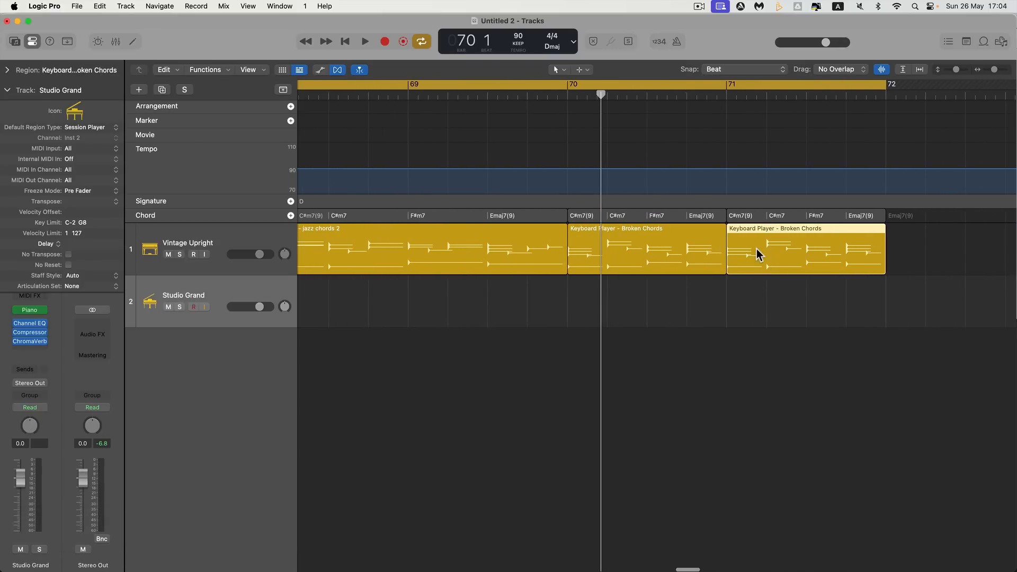
key("space")
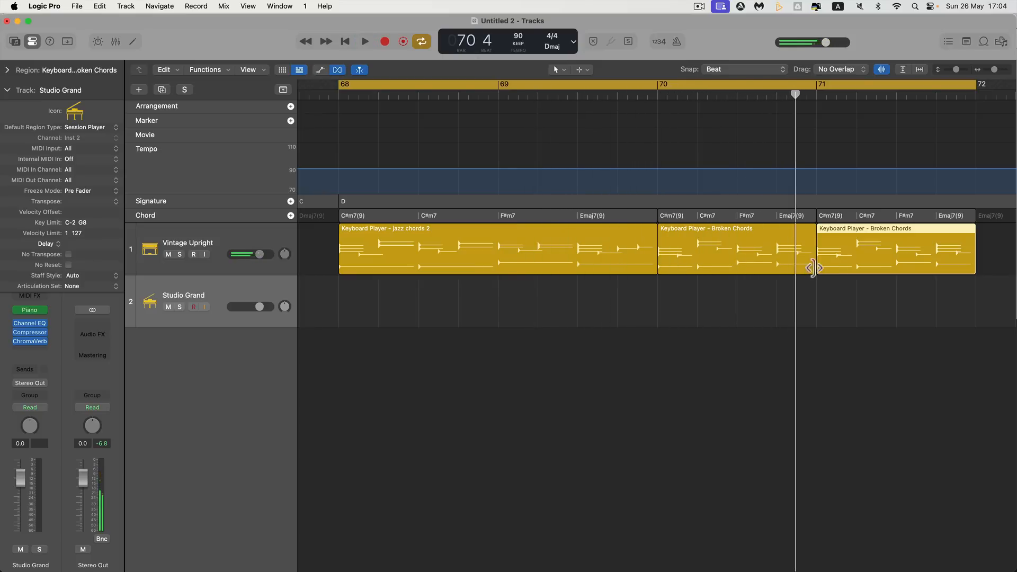
Trim the bar 70 chord group to its first two chords and repeat it up to bar 71, fitting the Broken Chords region to match
left_click_drag(813, 218, 736, 217)
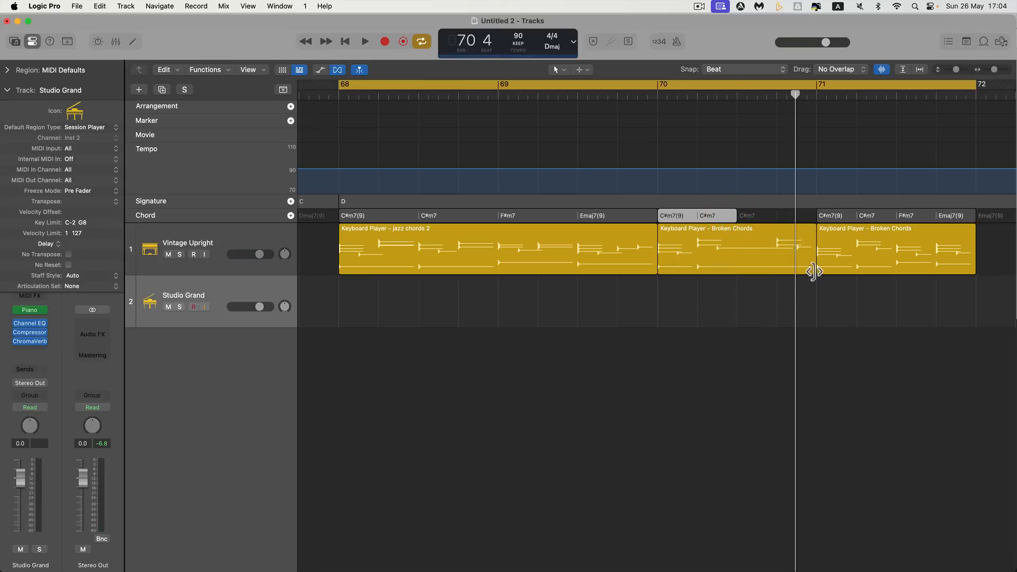
left_click_drag(813, 271, 736, 271)
left_click(723, 216)
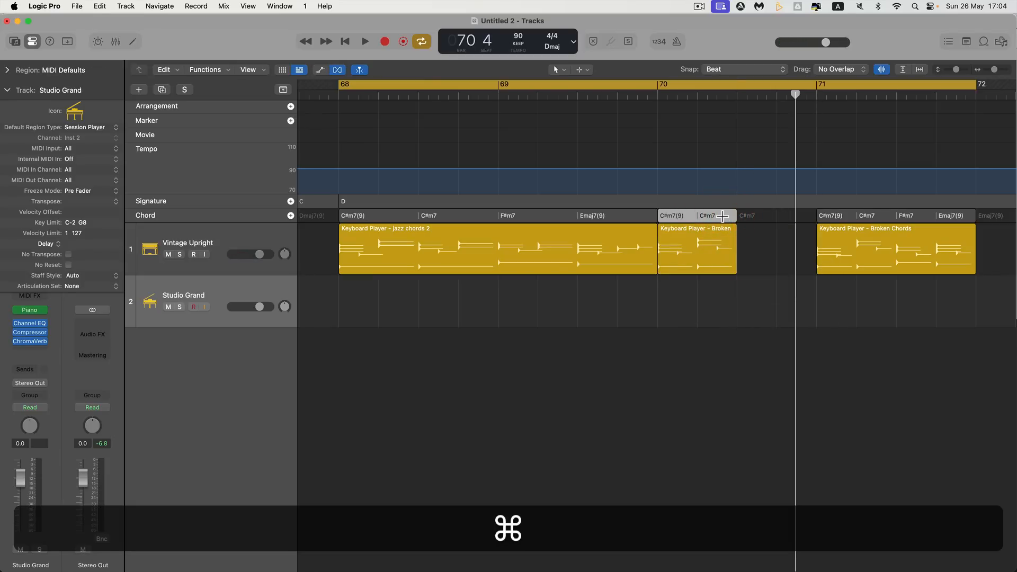
key("cmd+r")
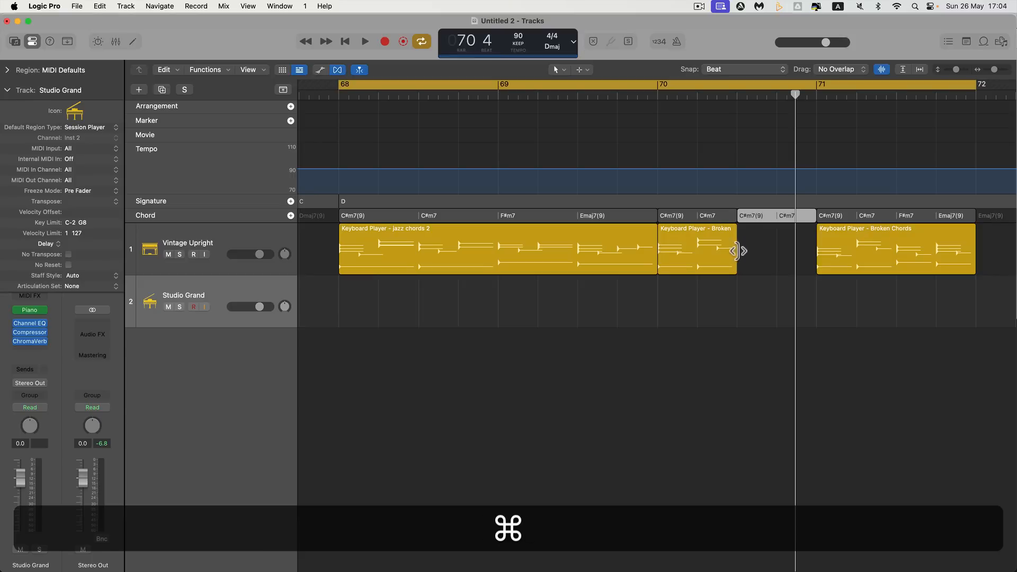
left_click_drag(735, 264, 876, 256)
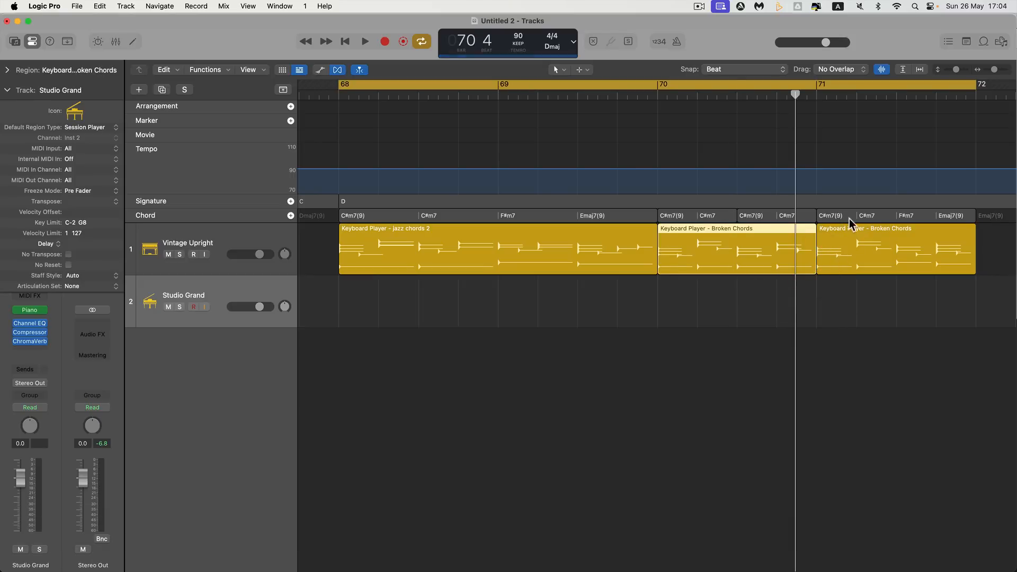
Trim the start of the bar 71 chord group and its region, keeping only F#m7 and Emaj7(9)
left_click_drag(817, 216, 897, 218)
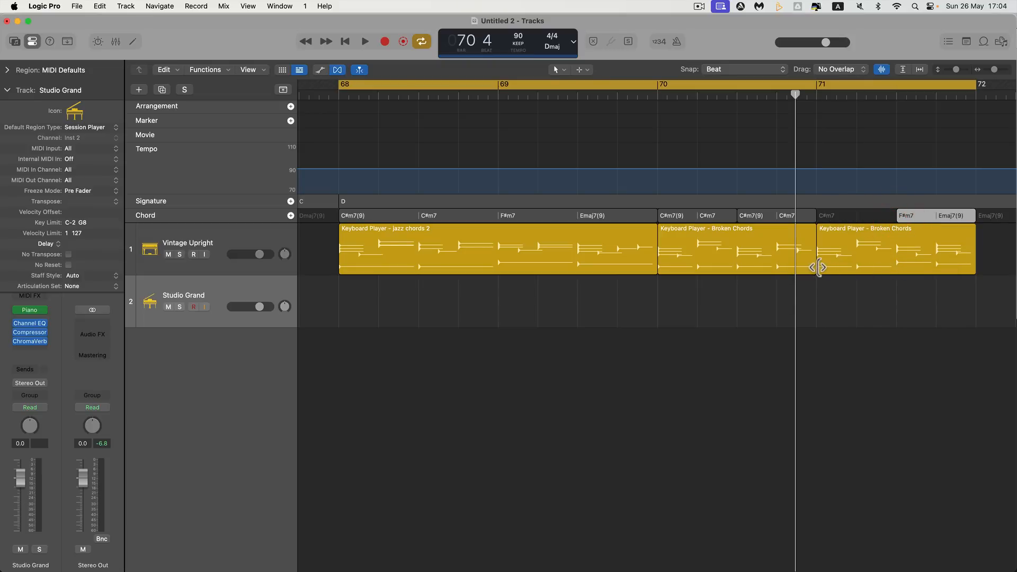
left_click_drag(818, 267, 895, 256)
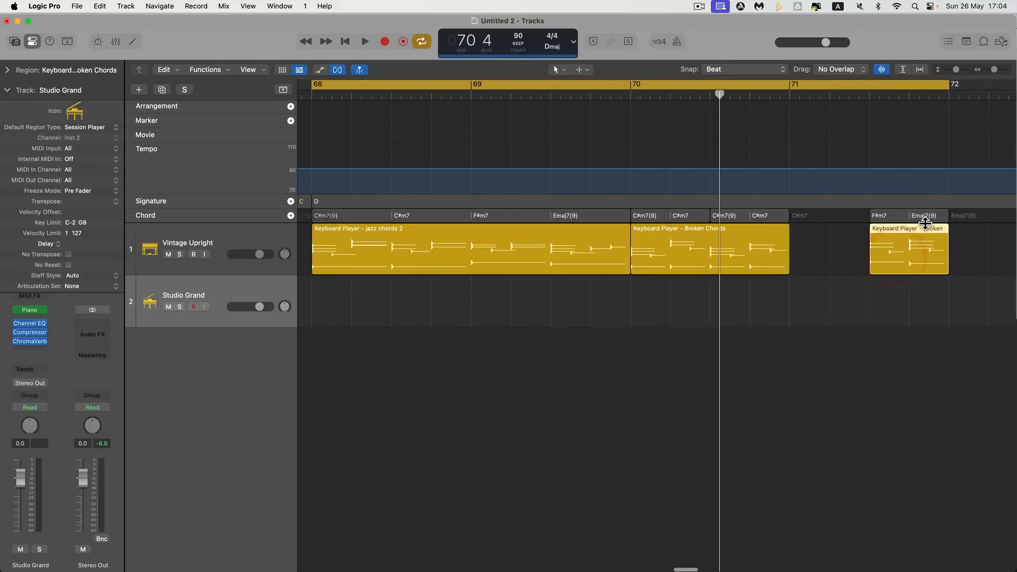
Move the F#m7 and Emaj7(9) group with its region to bar 71, lengthen both to bar 72, and play the arrangement
scroll(926, 224, "right", 5)
key("alt")
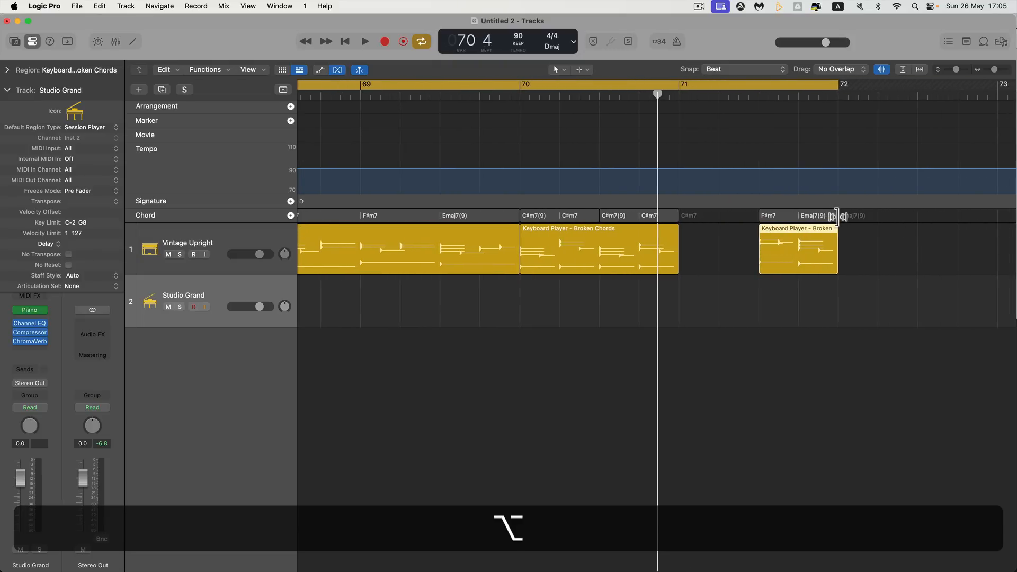
left_click_drag(836, 216, 758, 215)
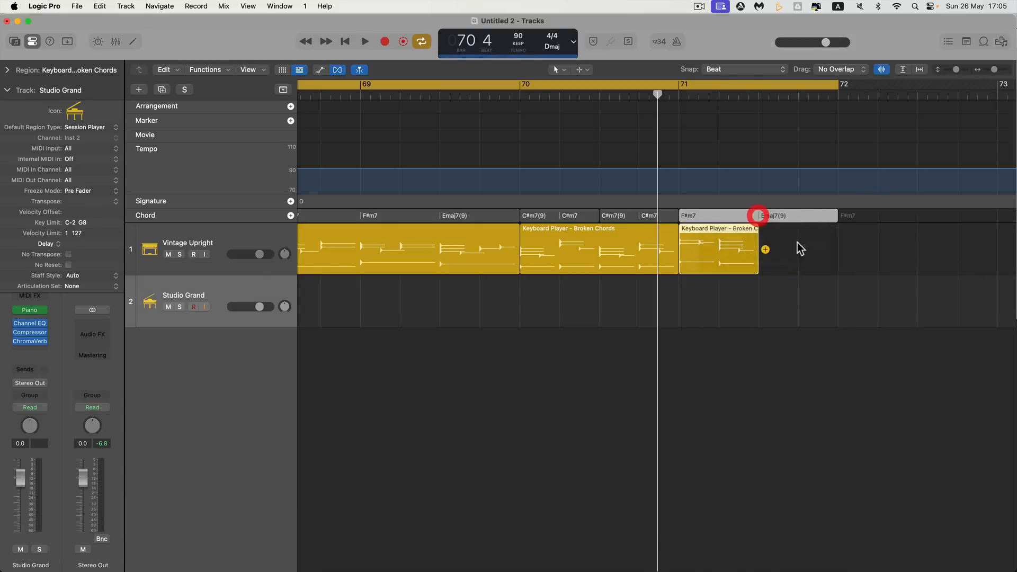
left_click_drag(758, 263, 839, 264)
key("space")
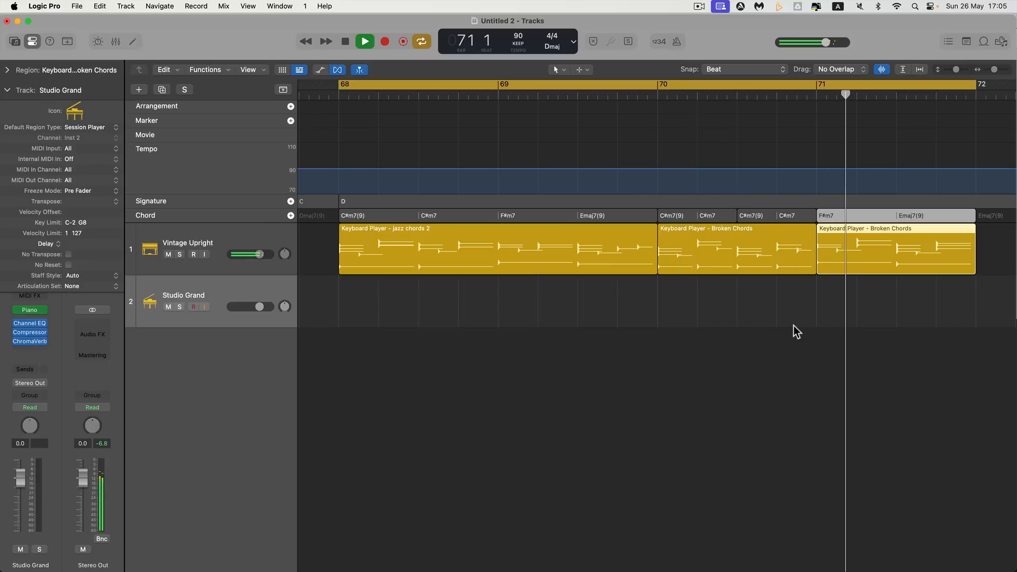
key("space")
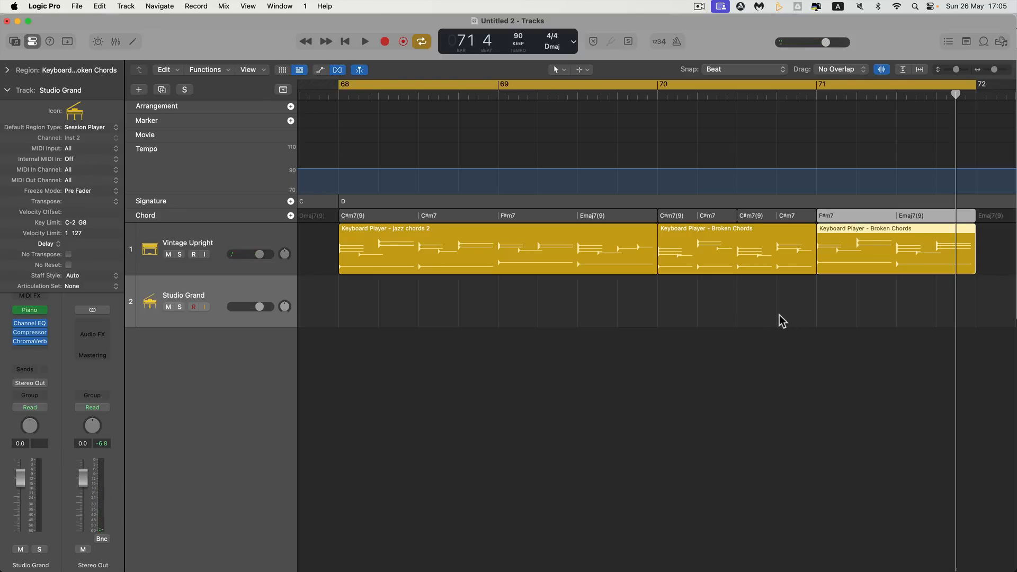
Audition several saved Keyboard Player loops in My Loops, including i-v-vi-iv, 1-6-3-4, 1-6-2-5, 1-4-2-7 and jazz chords 1
left_click(983, 44)
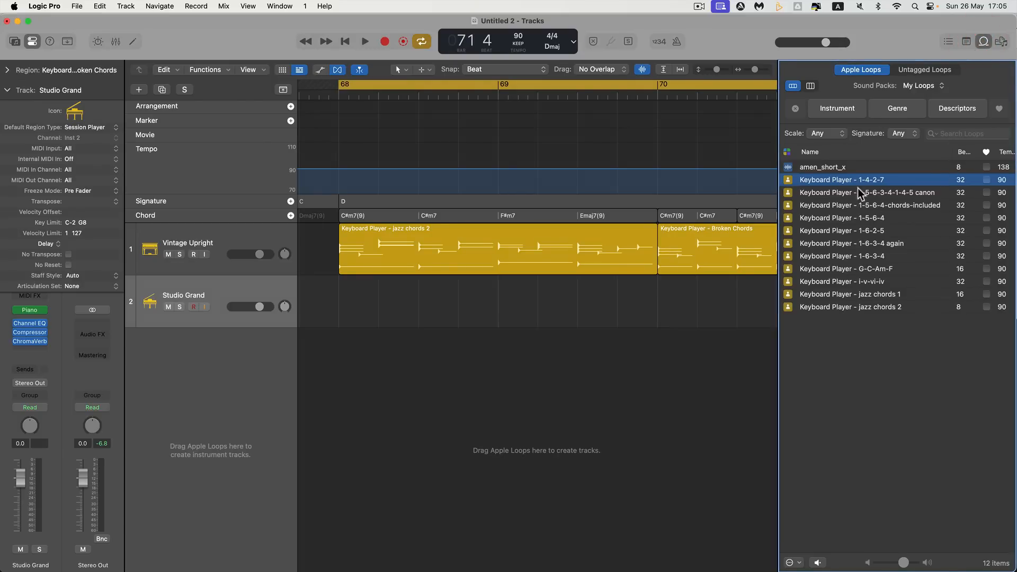
left_click(828, 283)
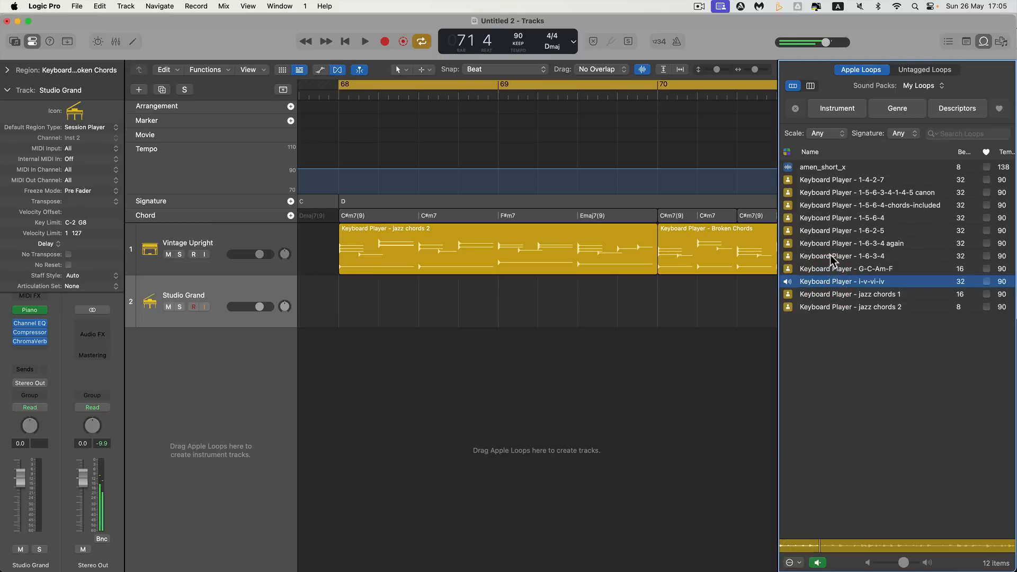
left_click(831, 255)
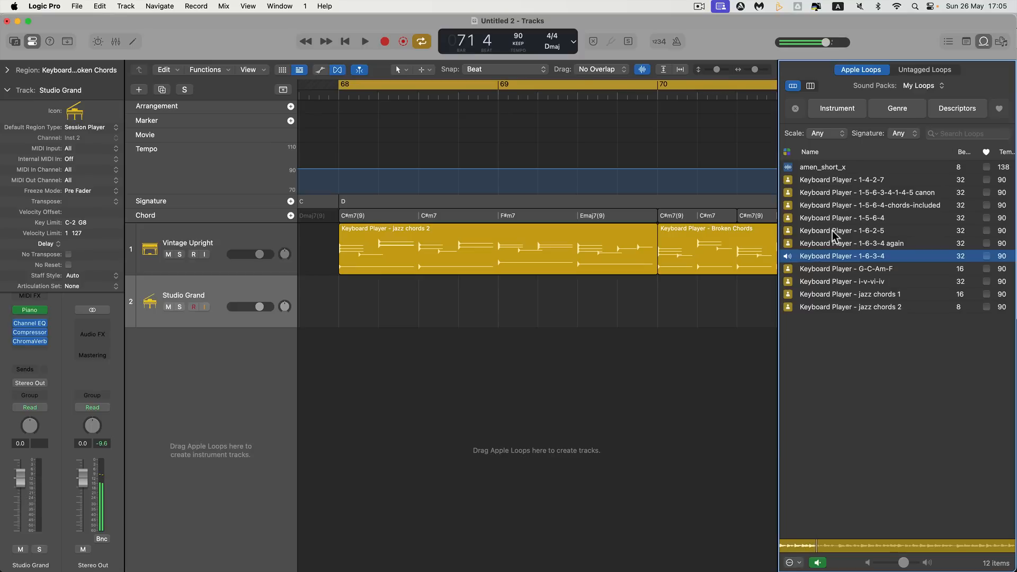
left_click(834, 233)
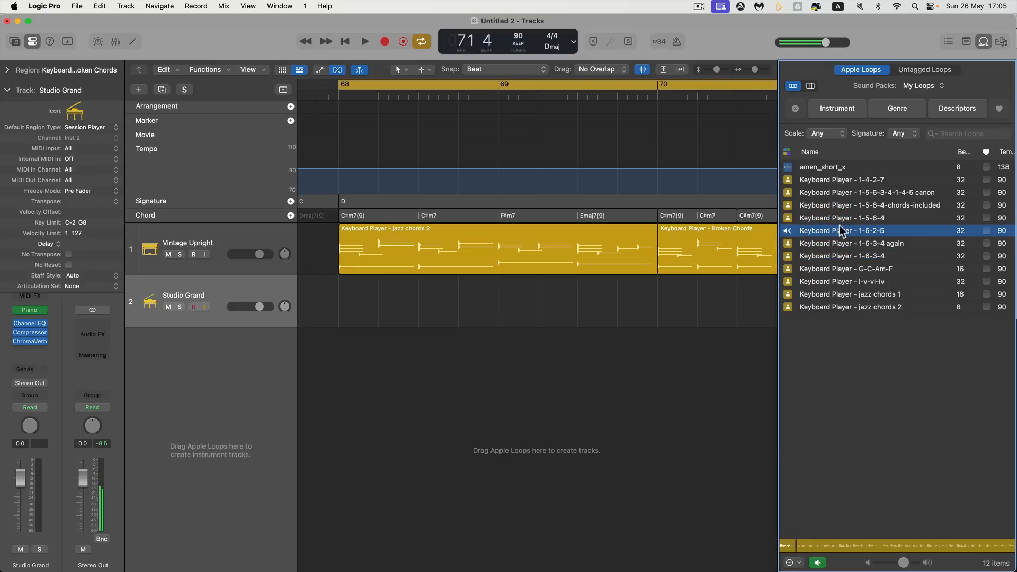
left_click(842, 206)
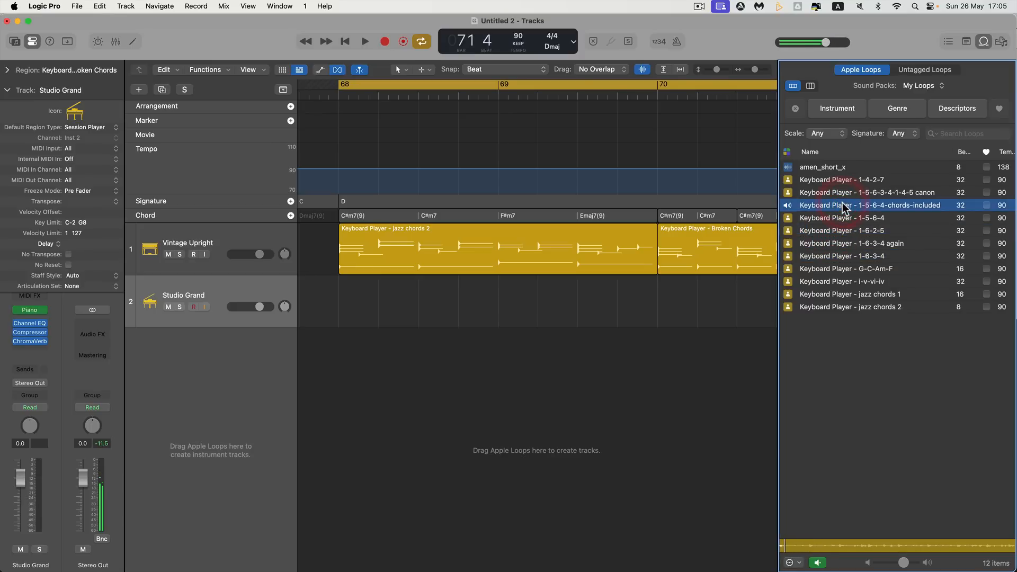
left_click(837, 181)
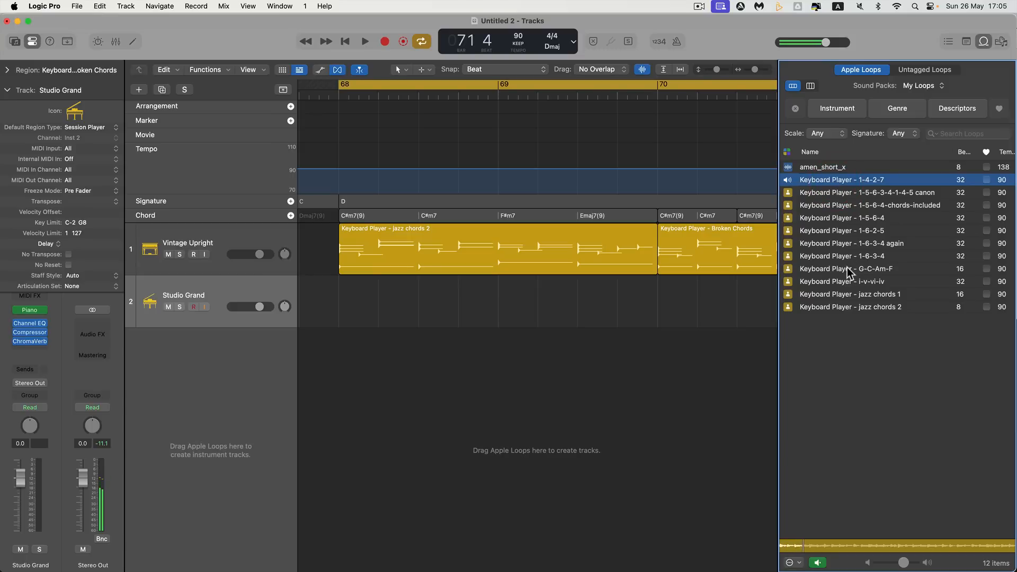
left_click(846, 282)
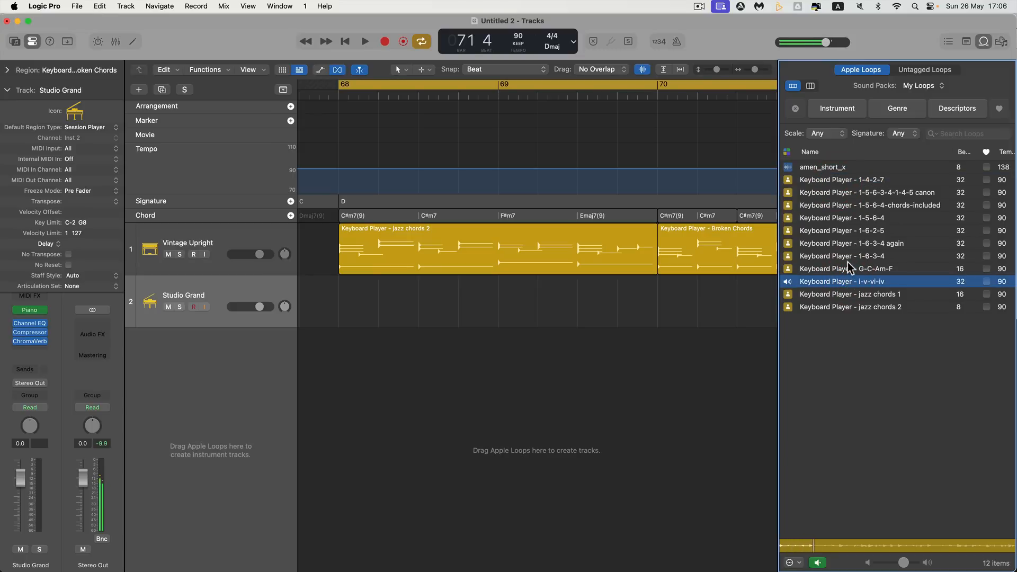
left_click(842, 296)
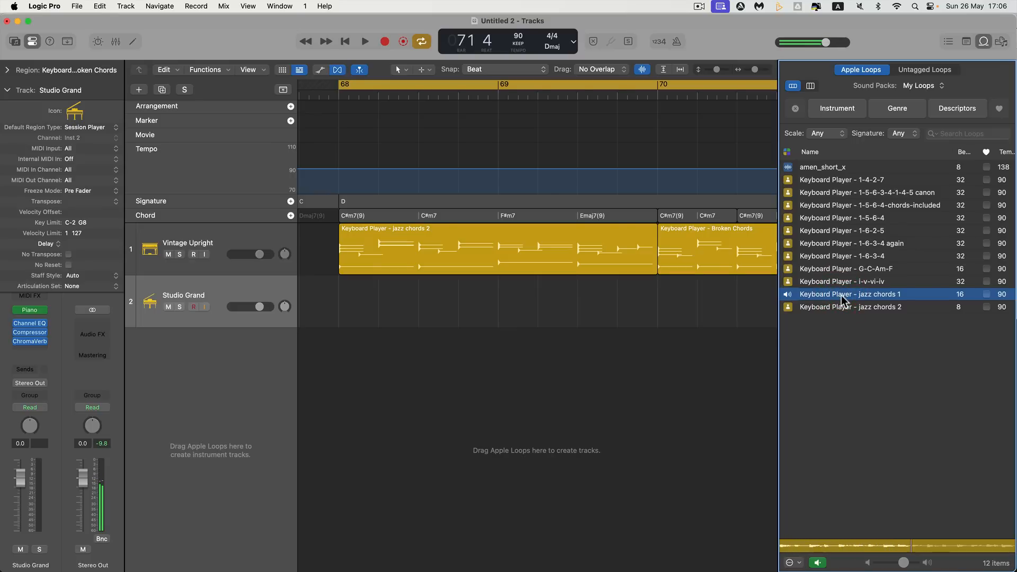
key("space")
key("space")
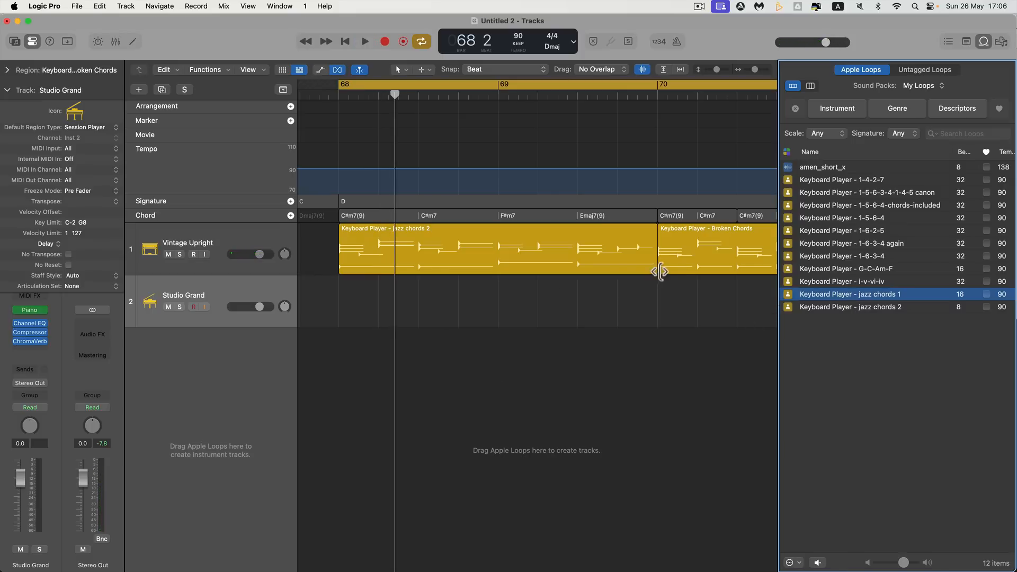
Close the Loop Browser and select the chord group at bar 68 above the jazz chords 2 region
left_click(982, 42)
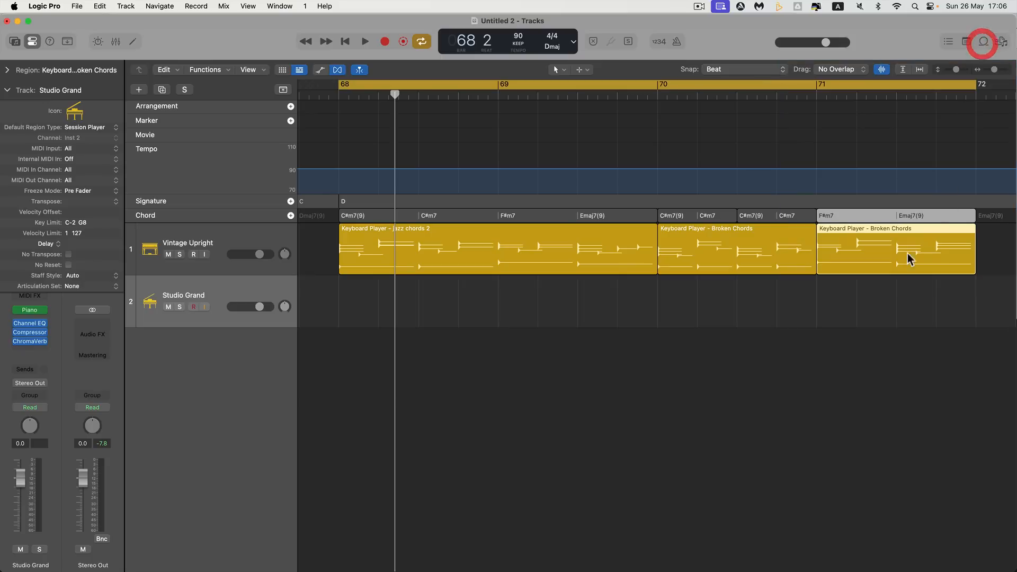
left_click(436, 243)
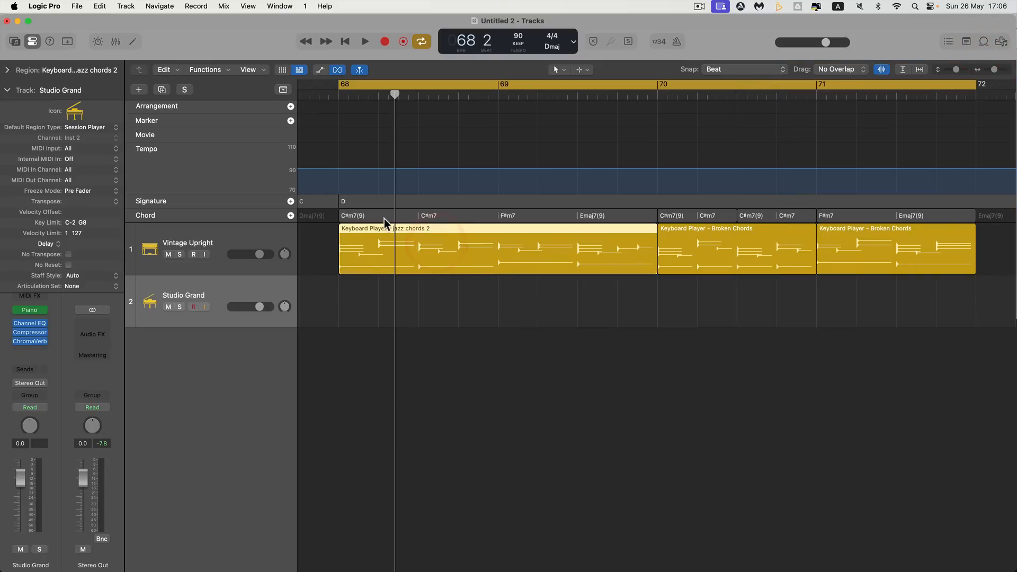
left_click(364, 216)
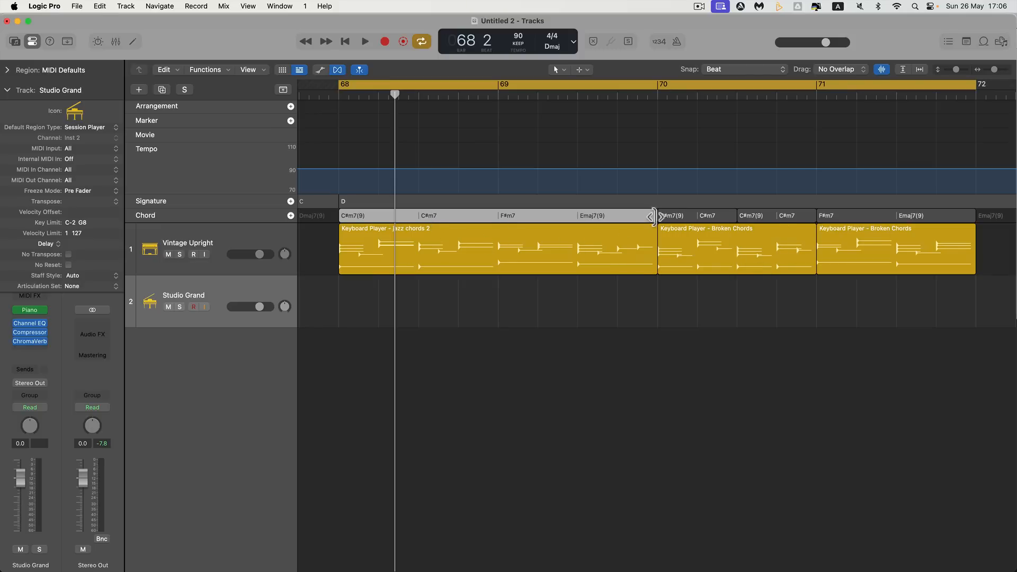
Open the jazz chords 2 region in the Session Player editor, switch all three keyboard regions to the Freely style, and play them
mouse_move(655, 217)
left_mouse_down()
mouse_move(577, 217)
mouse_move(752, 216)
mouse_move(630, 215)
mouse_move(651, 215)
left_mouse_up()
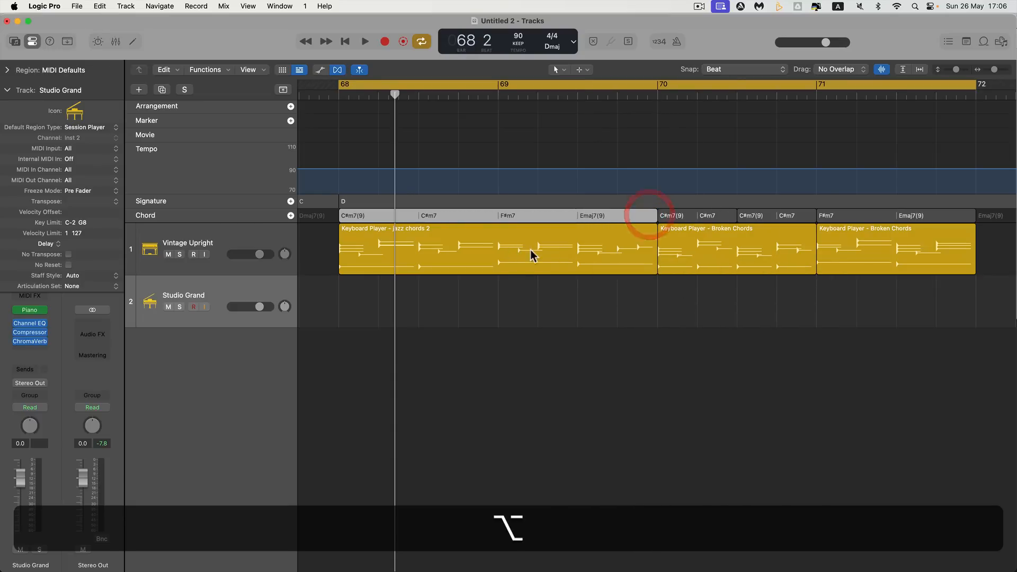
double_click(482, 250)
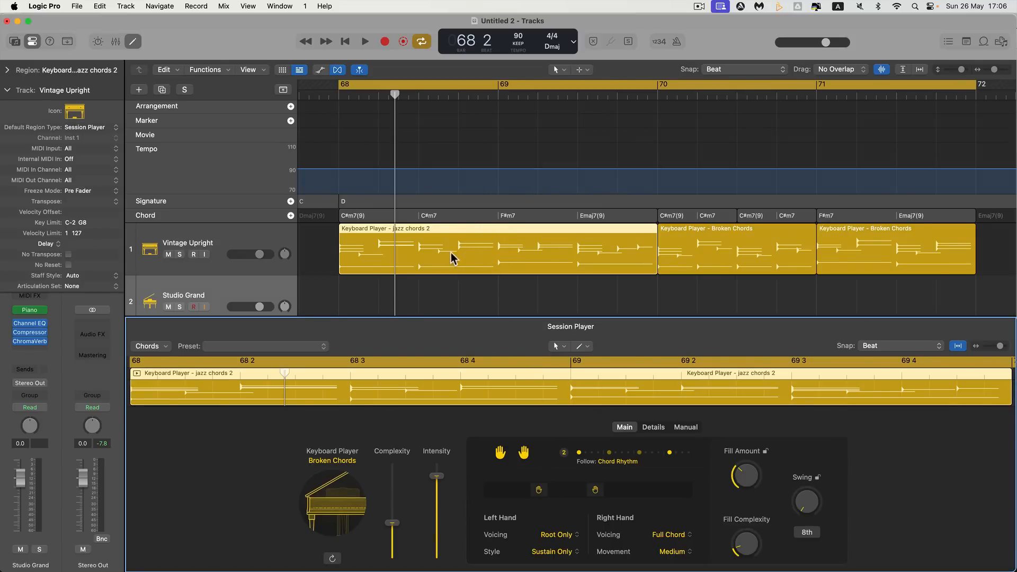
left_click_drag(985, 249, 545, 247)
left_click(332, 462)
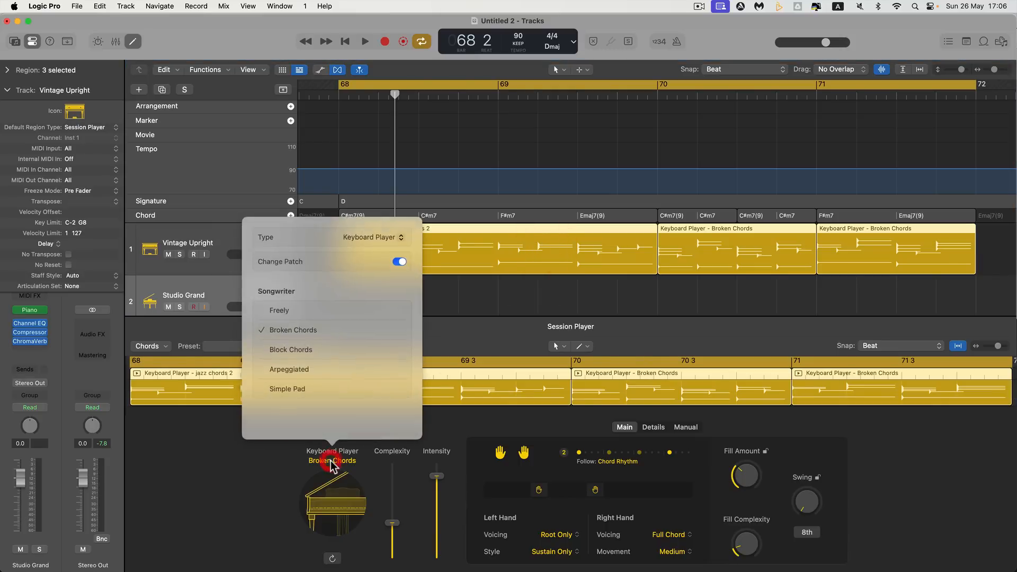
left_click(279, 311)
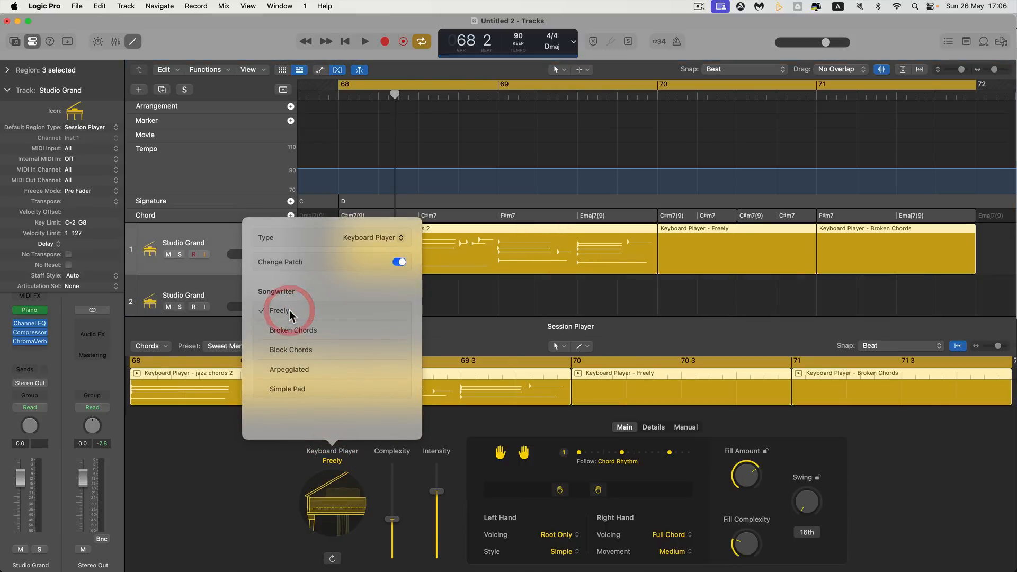
key("space")
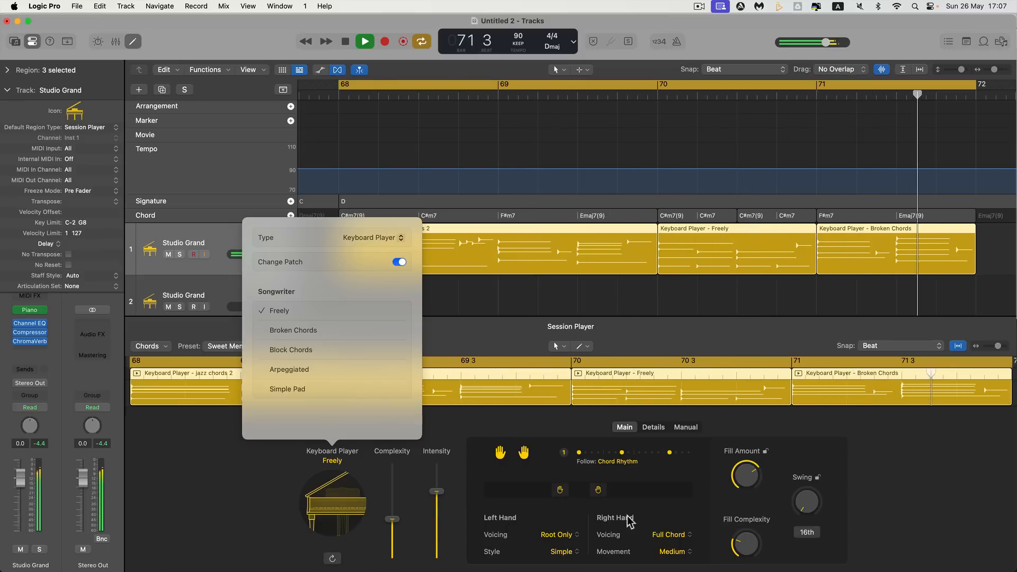
Shift the Keyboard Player's left hand to a lower register and audition the three regions
left_click(550, 495)
left_click_drag(551, 491, 523, 492)
key("space")
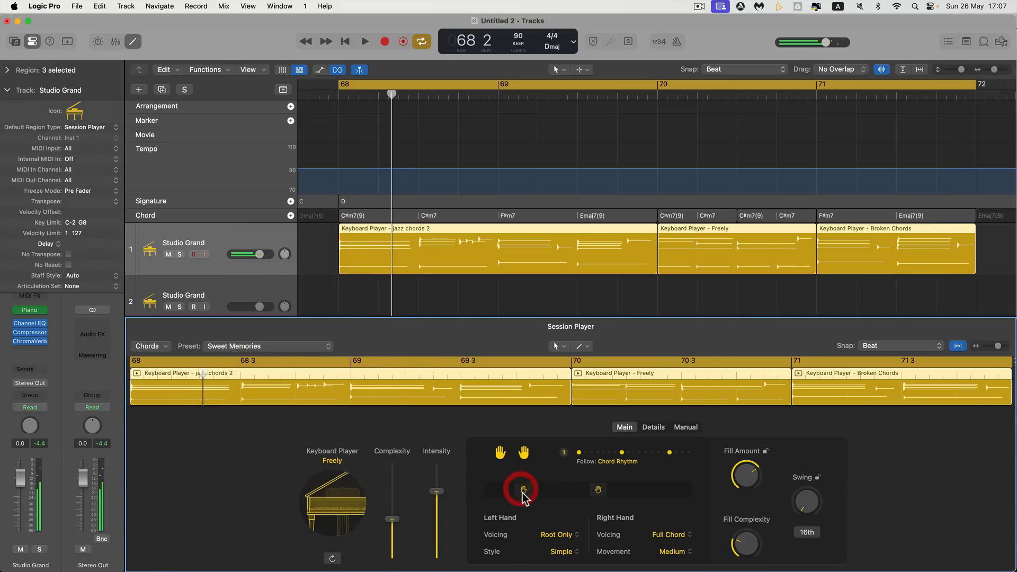
key("space")
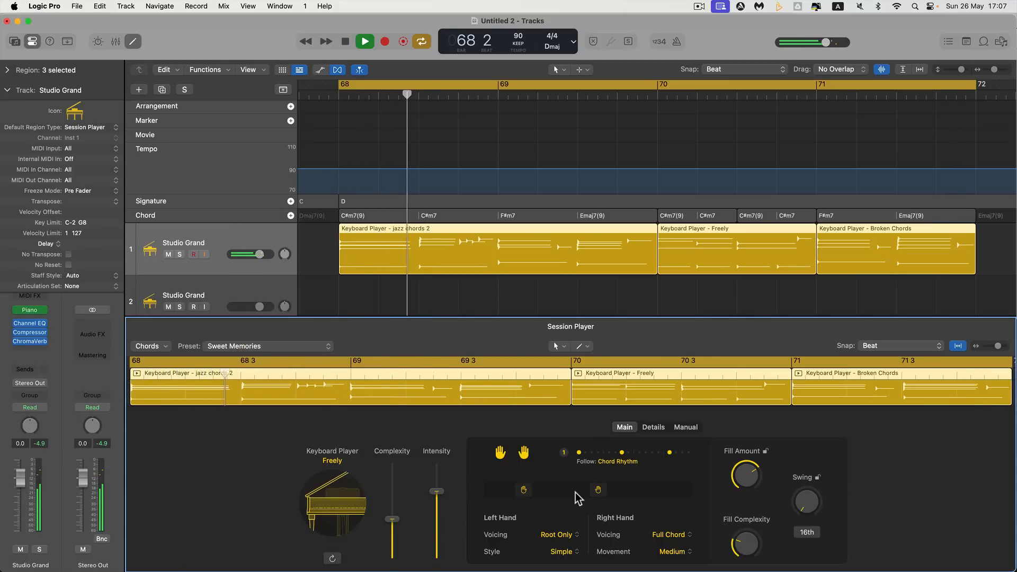
key("space")
Set the left hand's voicing to Root & Octave and its style to Complex, auditioning each change
left_click(557, 534)
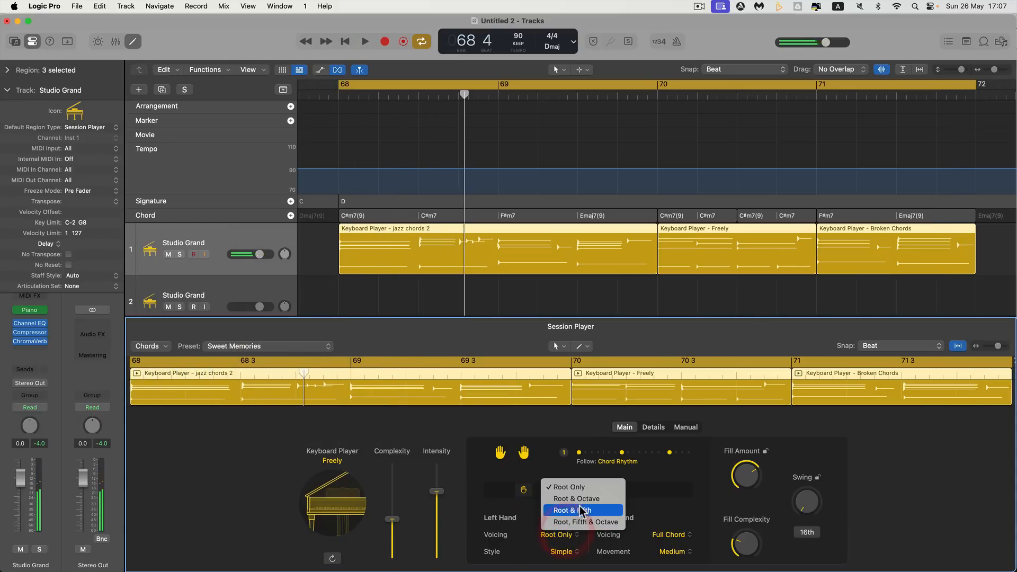
left_click(580, 500)
key("space")
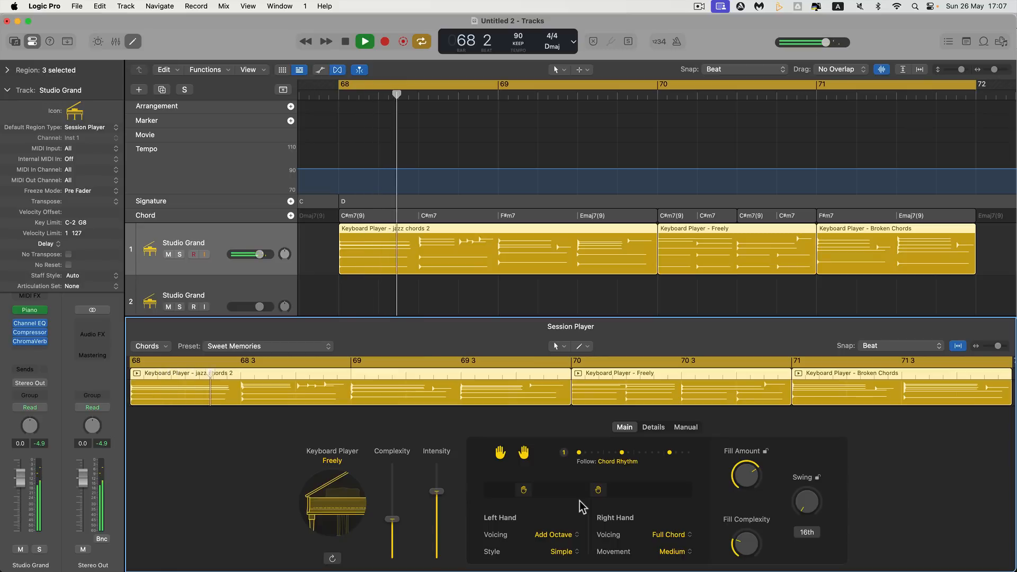
key("space")
left_click(571, 553)
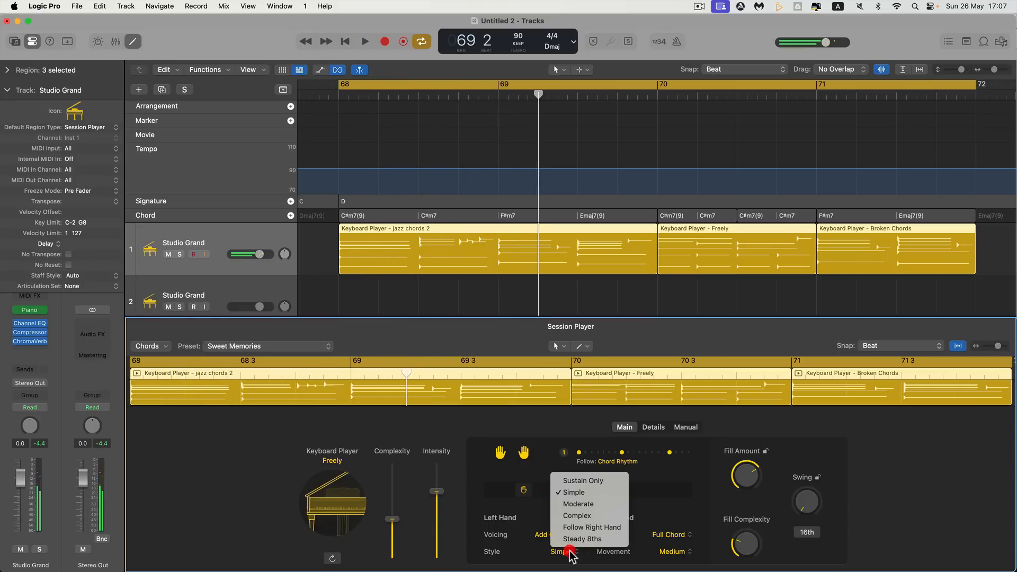
left_click(578, 520)
key("space")
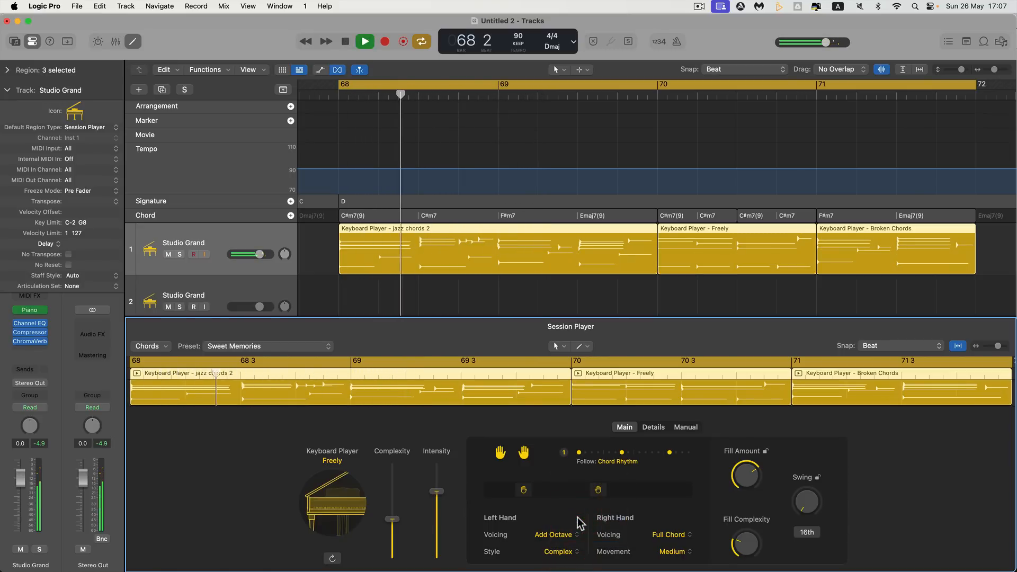
key("space")
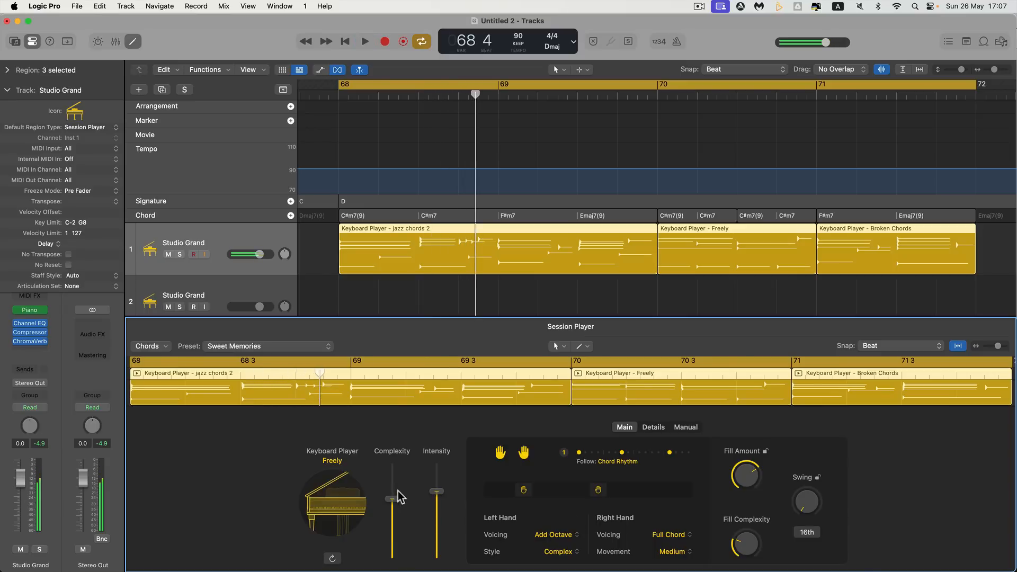
Raise the Keyboard Player's complexity to a high level, lower its intensity to about a quarter, and listen to the result
left_click(401, 480)
key("space")
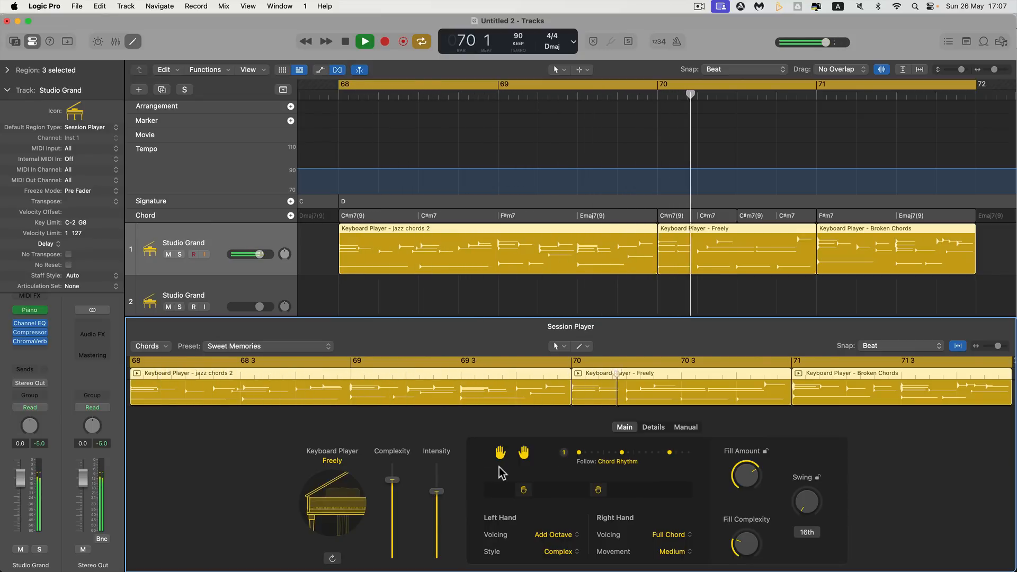
left_click_drag(437, 492, 435, 534)
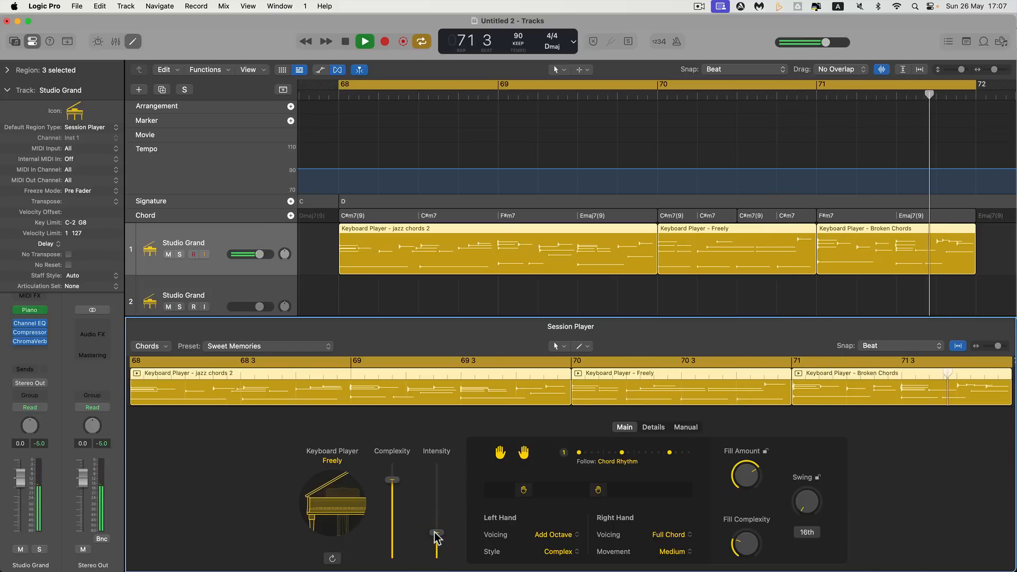
key("space")
key("space")
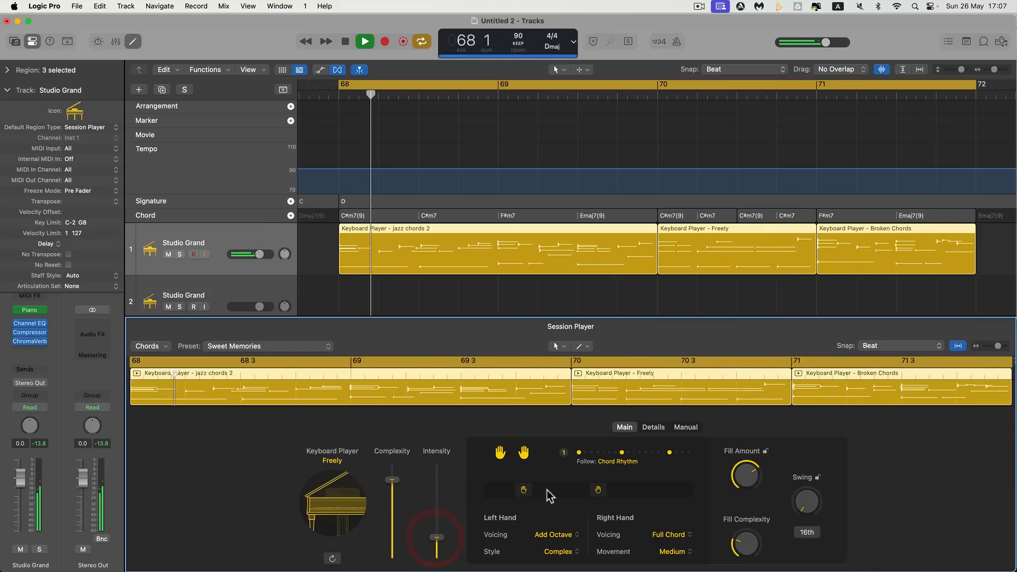
Shift the right hand to a higher register and set the fill amount to 48% during playback
left_click(643, 489)
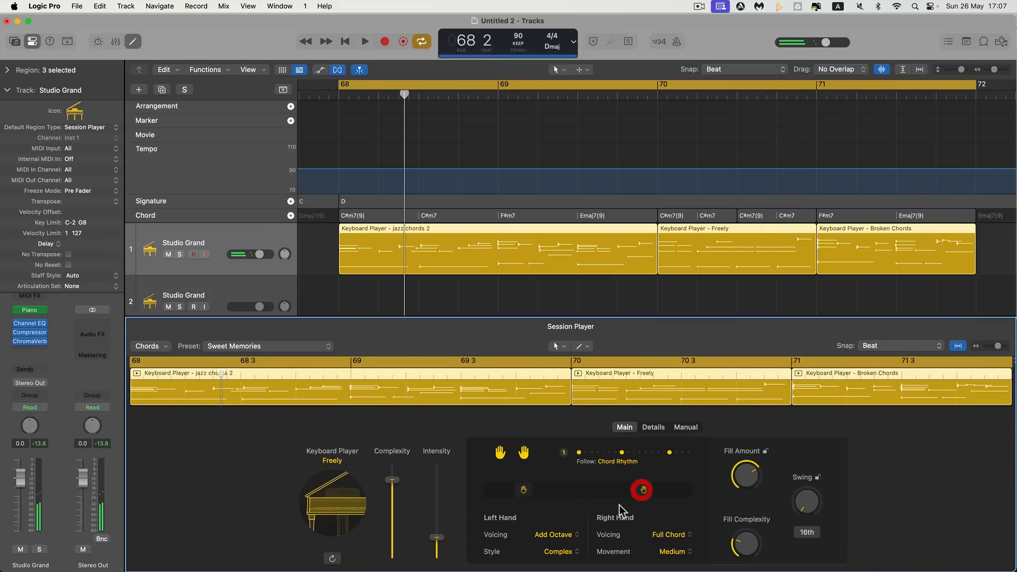
key("space")
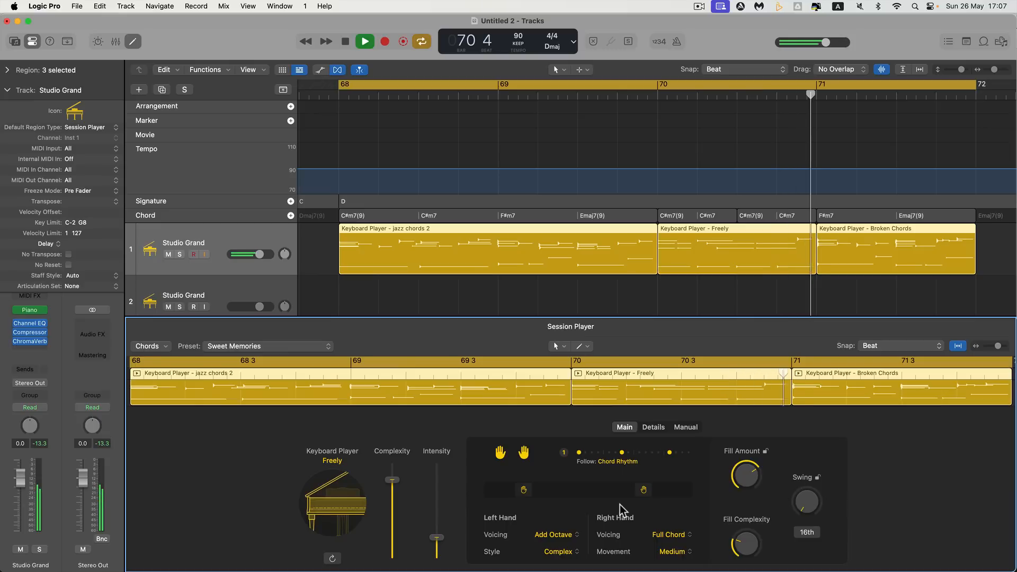
left_click_drag(742, 475, 746, 509)
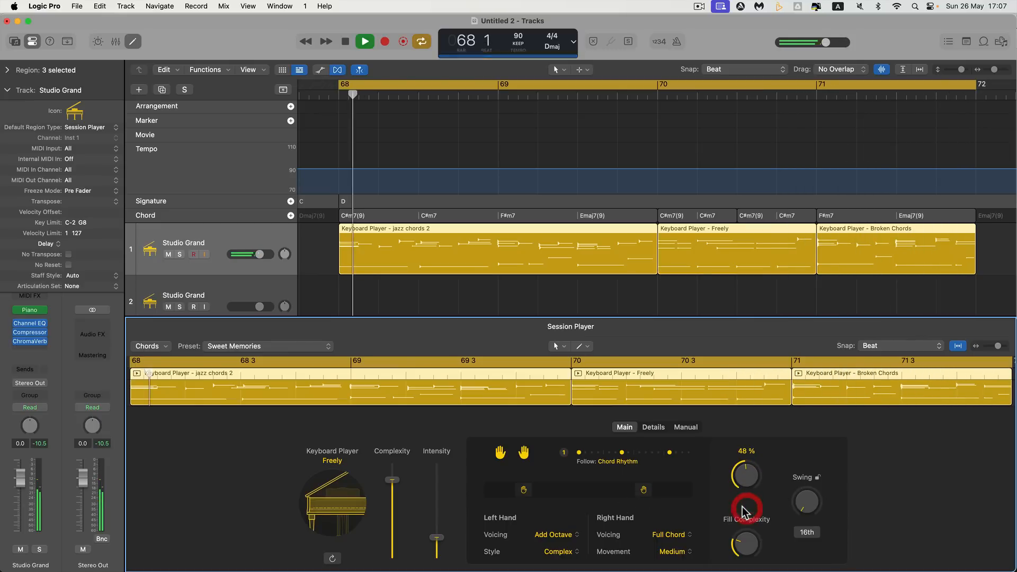
Turn the performance's Feel toward Pull in the player's detail settings, and return to the main settings
left_click(653, 427)
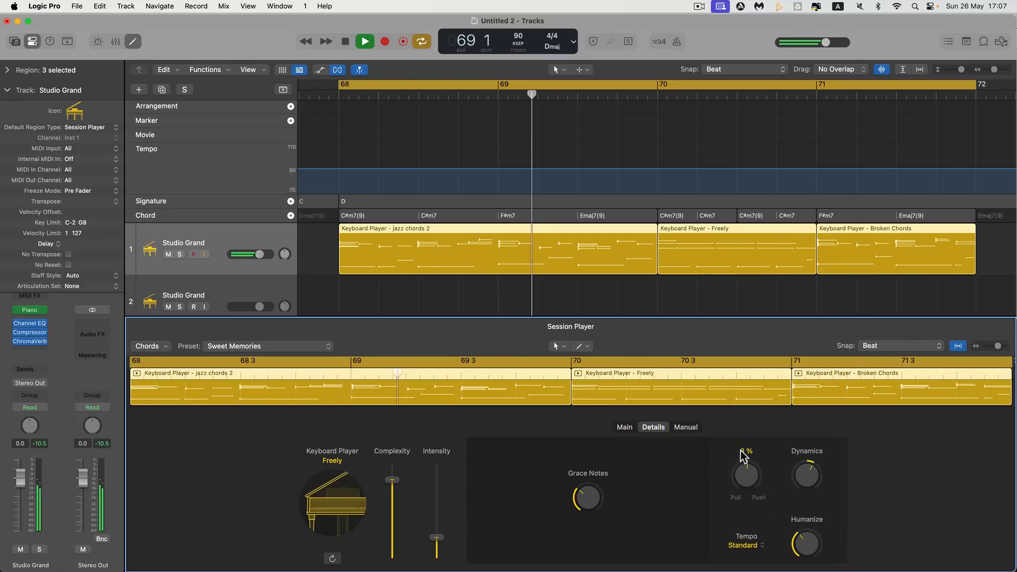
left_click_drag(744, 475, 748, 509)
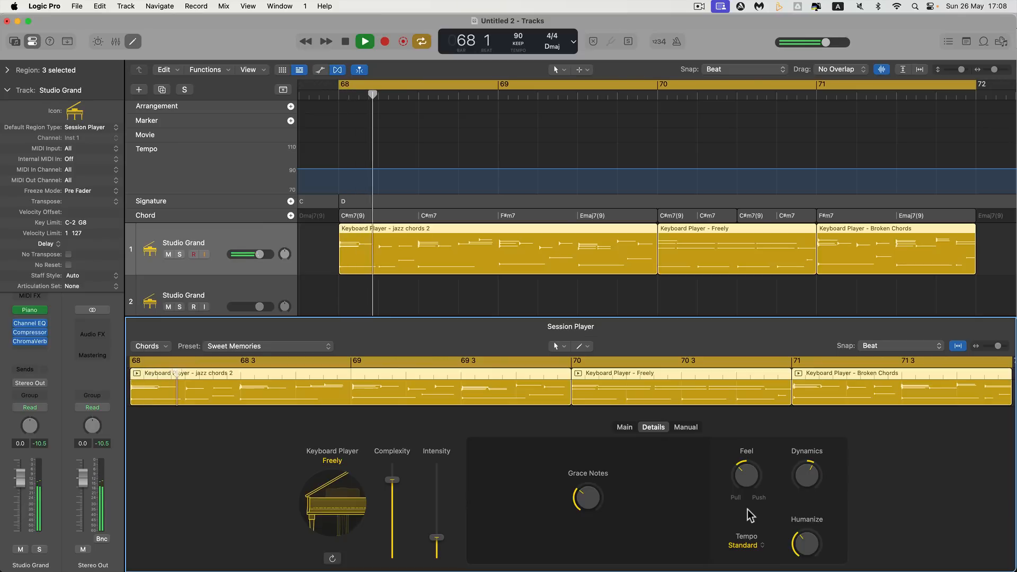
left_click(622, 428)
Audition the right hand in a low register close to the left hand, and compare it with a very high register
key("space")
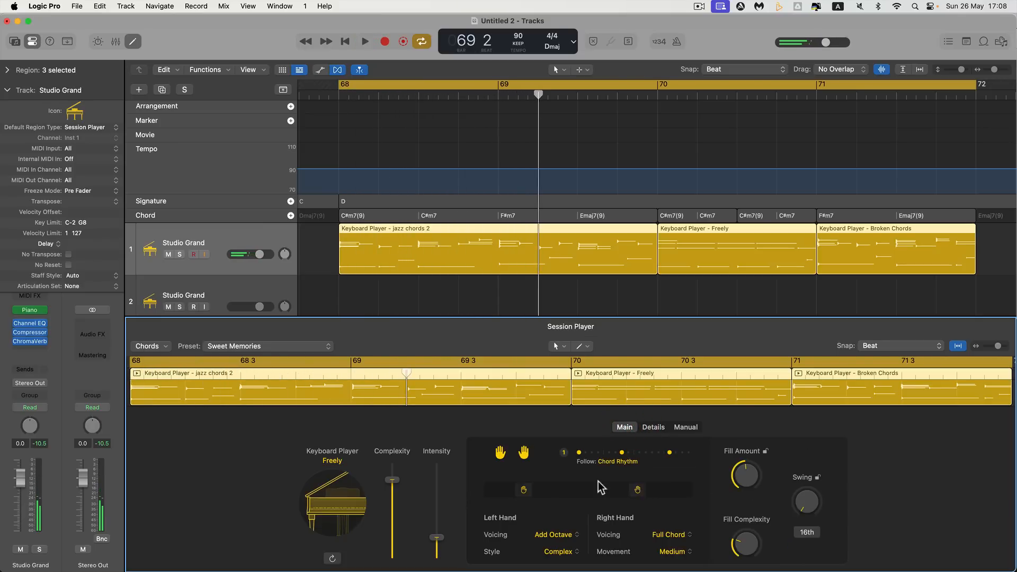
key("space")
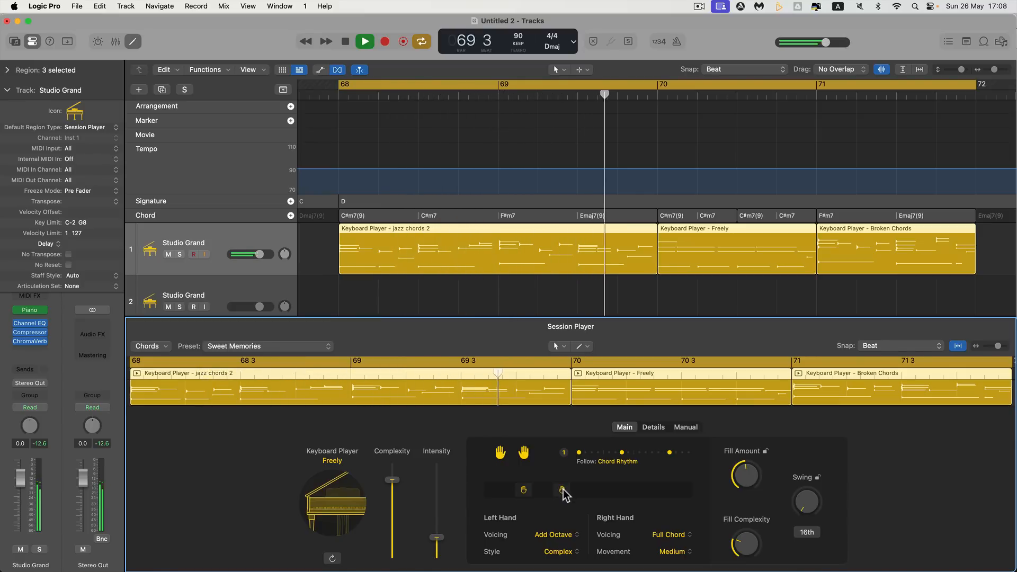
key("space")
left_click(670, 492)
key("space")
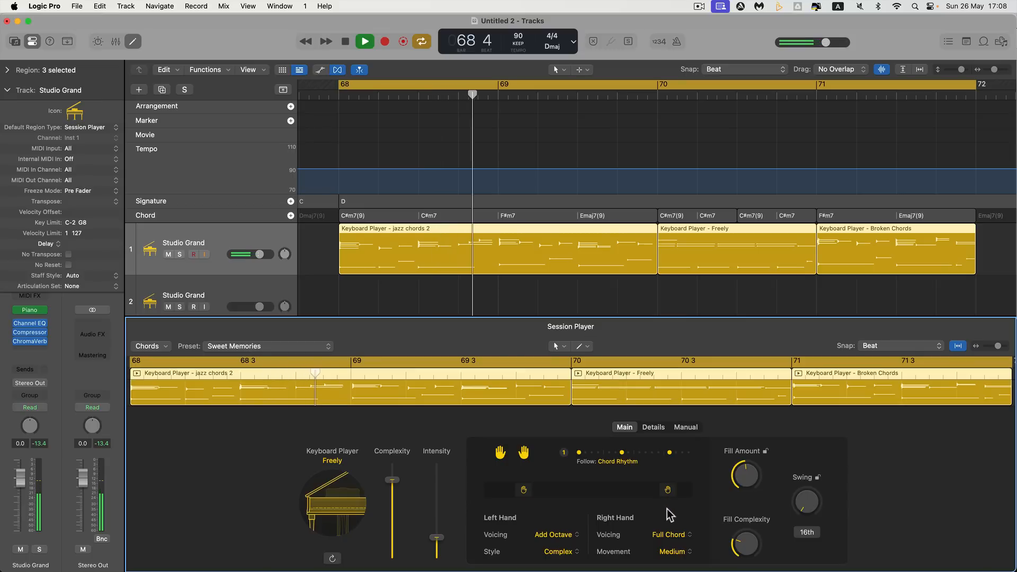
Set the right hand's movement to Large Range, bring its register down to upper-middle, and stop playback after listening
left_click(671, 551)
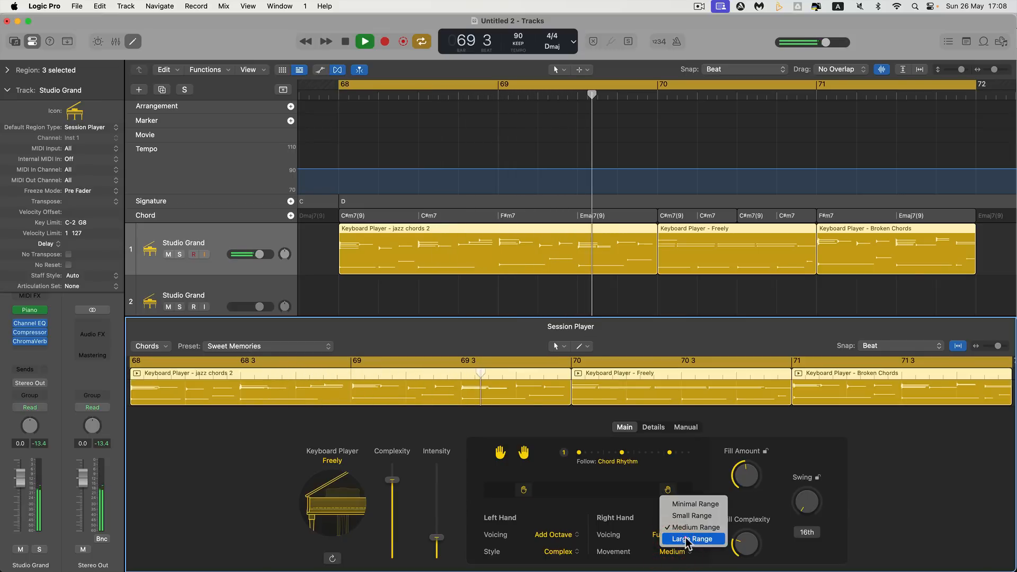
left_click(683, 538)
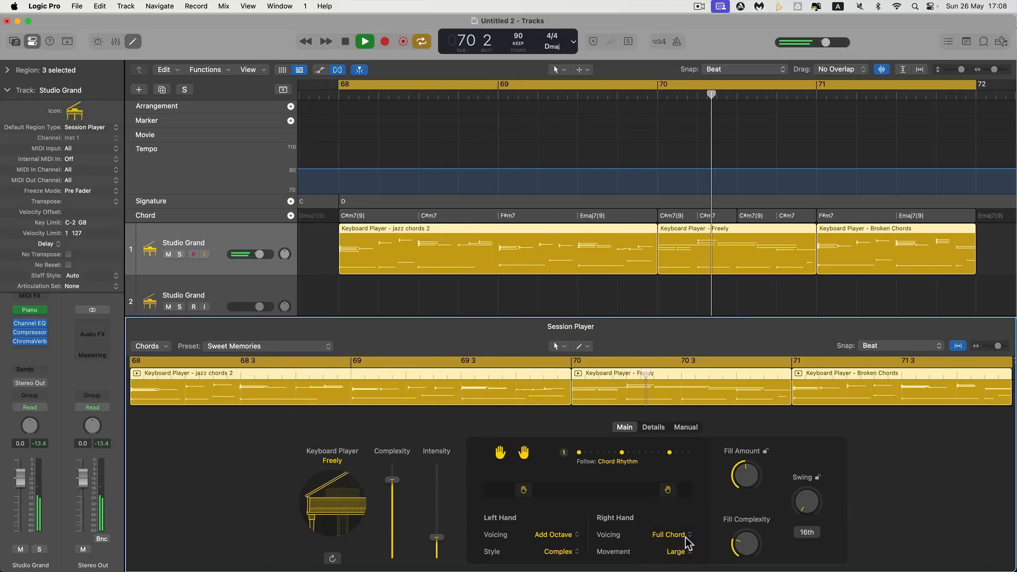
left_click_drag(670, 498, 638, 495)
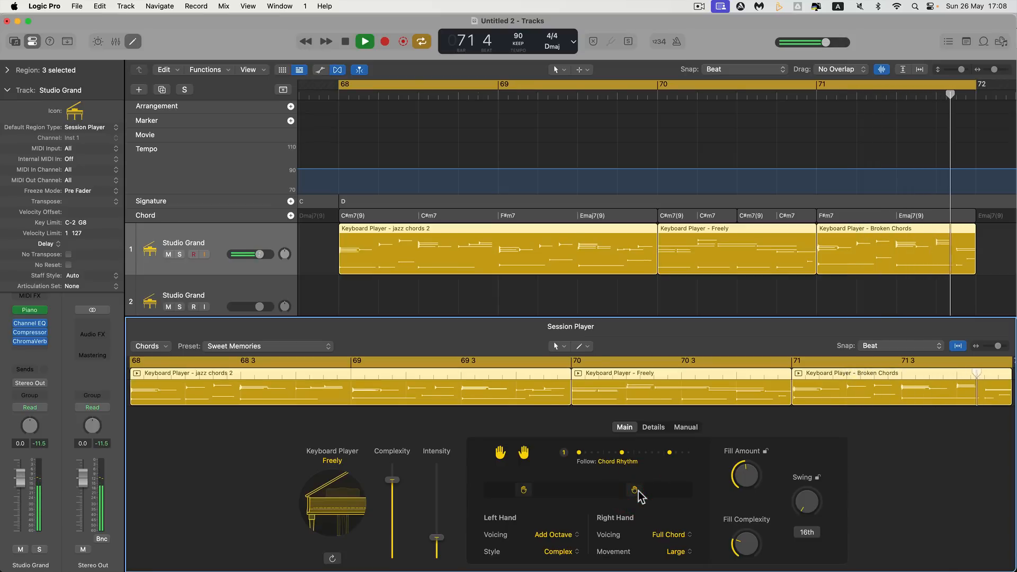
key("space")
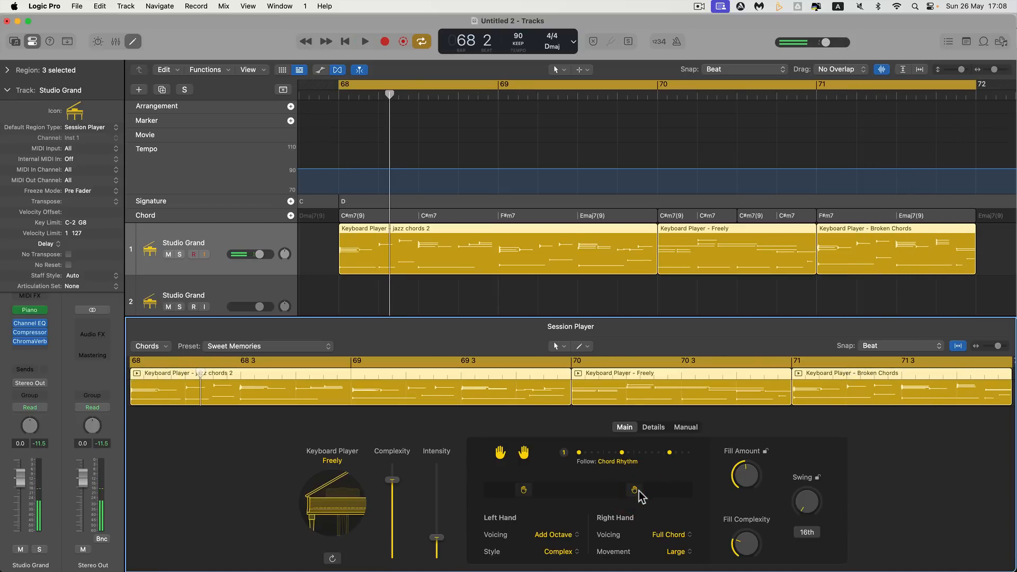